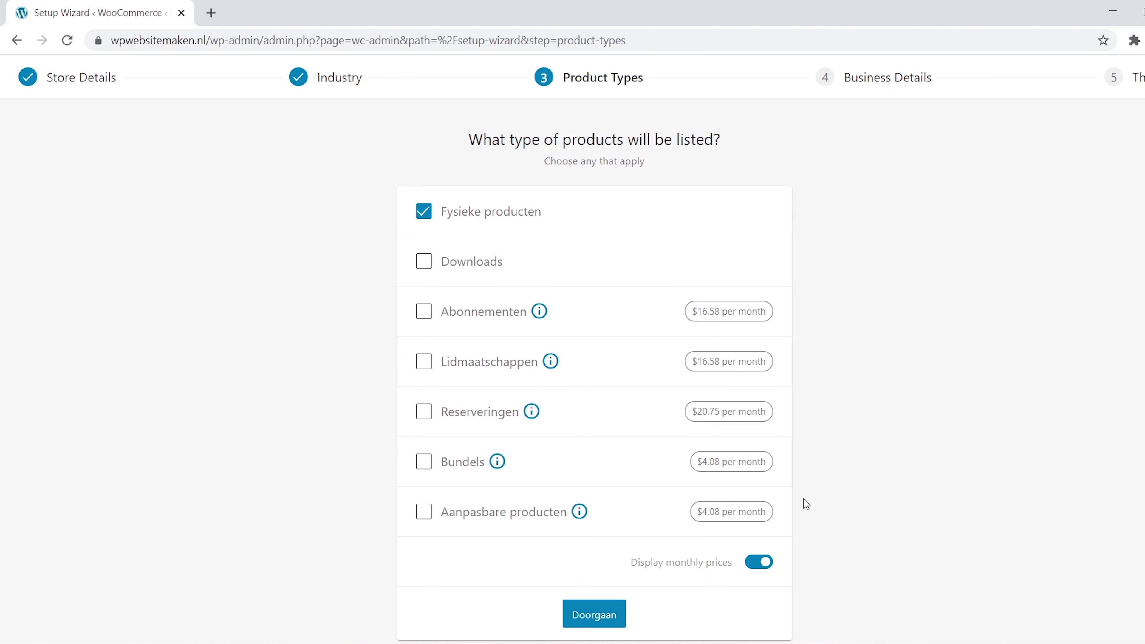
- Add Downloads, Abonnementen, Lidmaatschappen, Reserveringen, Bundels and Aanpasbare producten to the store's product types and continue the wizard
{"action": "left_click", "coordinate": [430, 316]}
{"action": "left_click", "coordinate": [426, 363]}
{"action": "left_click", "coordinate": [425, 412]}
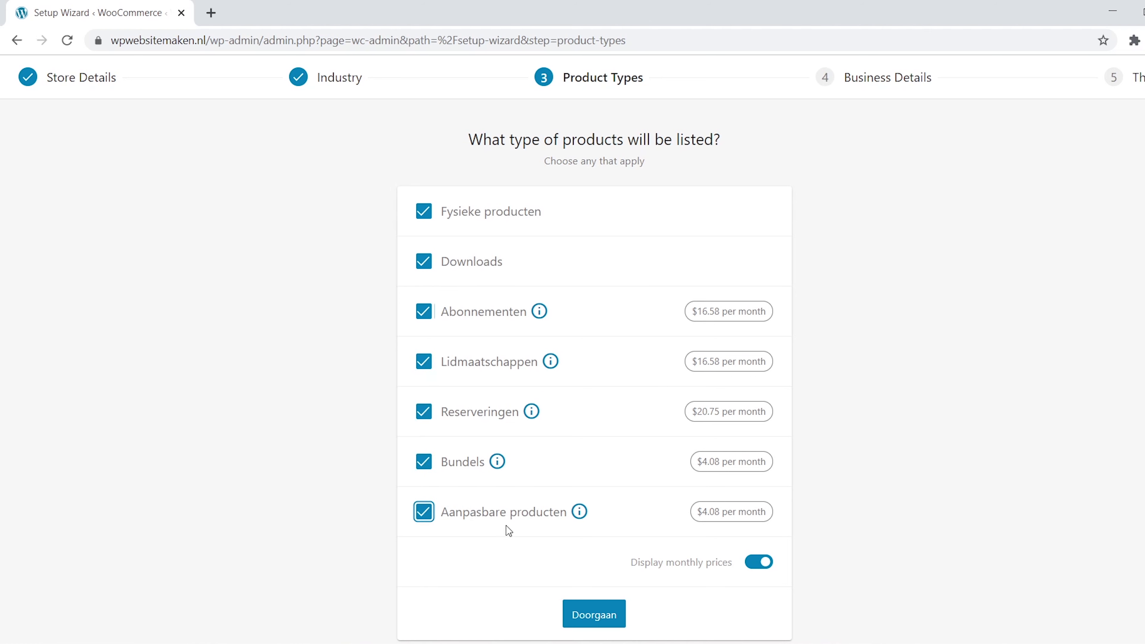
{"action": "left_click", "coordinate": [617, 614]}
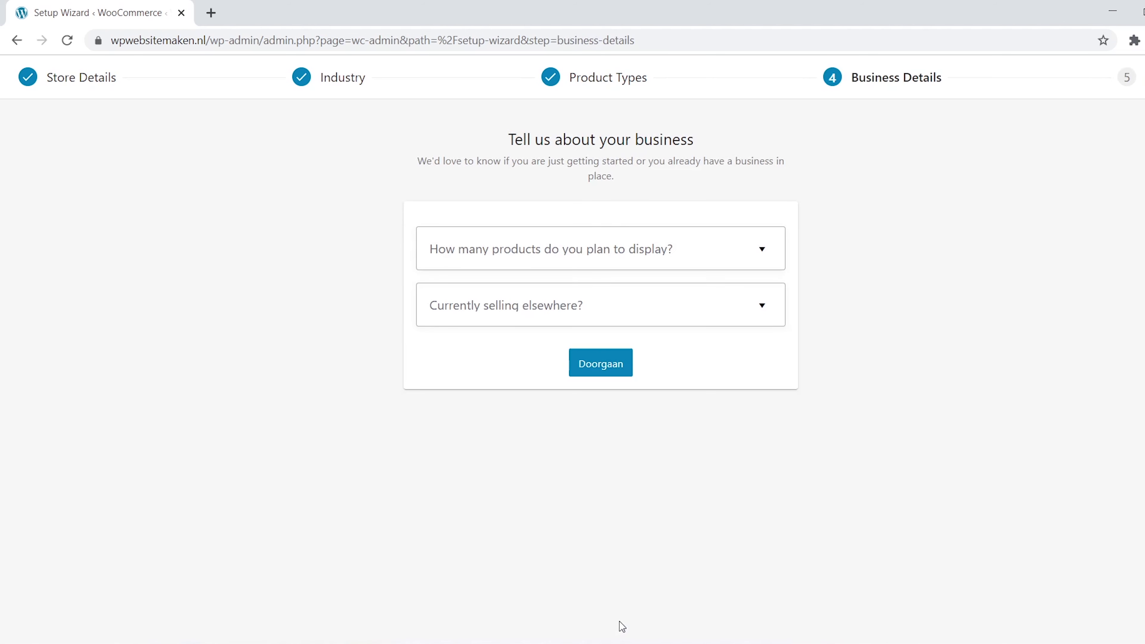
- Set the number of products to display to 1 - 10 and answer No to currently selling elsewhere
{"action": "left_click", "coordinate": [647, 250]}
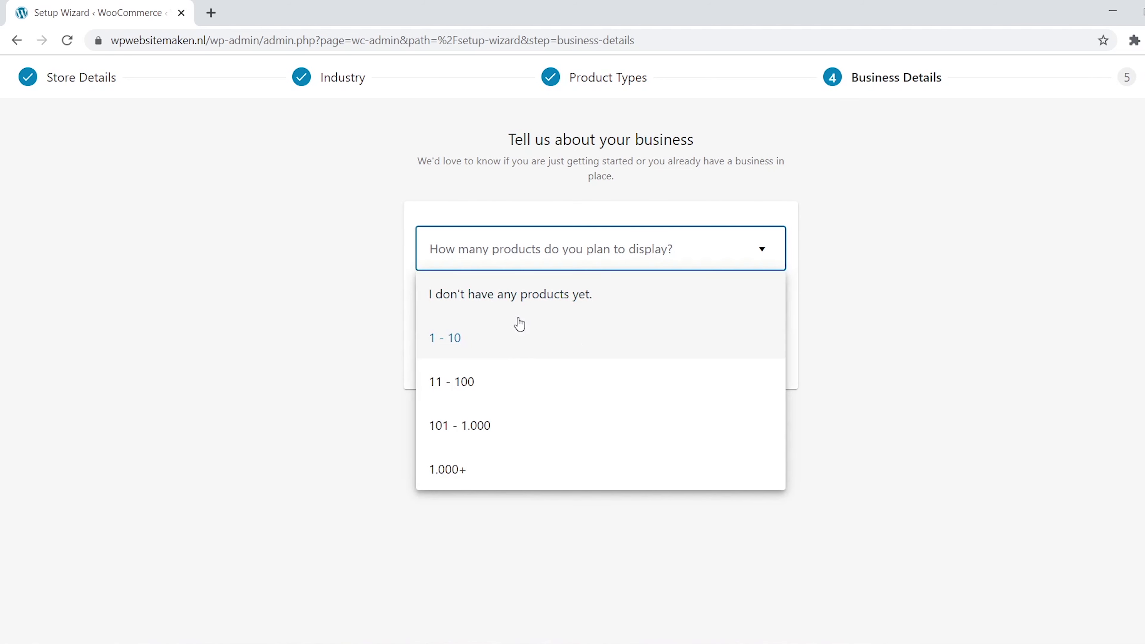
{"action": "left_click", "coordinate": [509, 339]}
{"action": "left_click", "coordinate": [509, 310]}
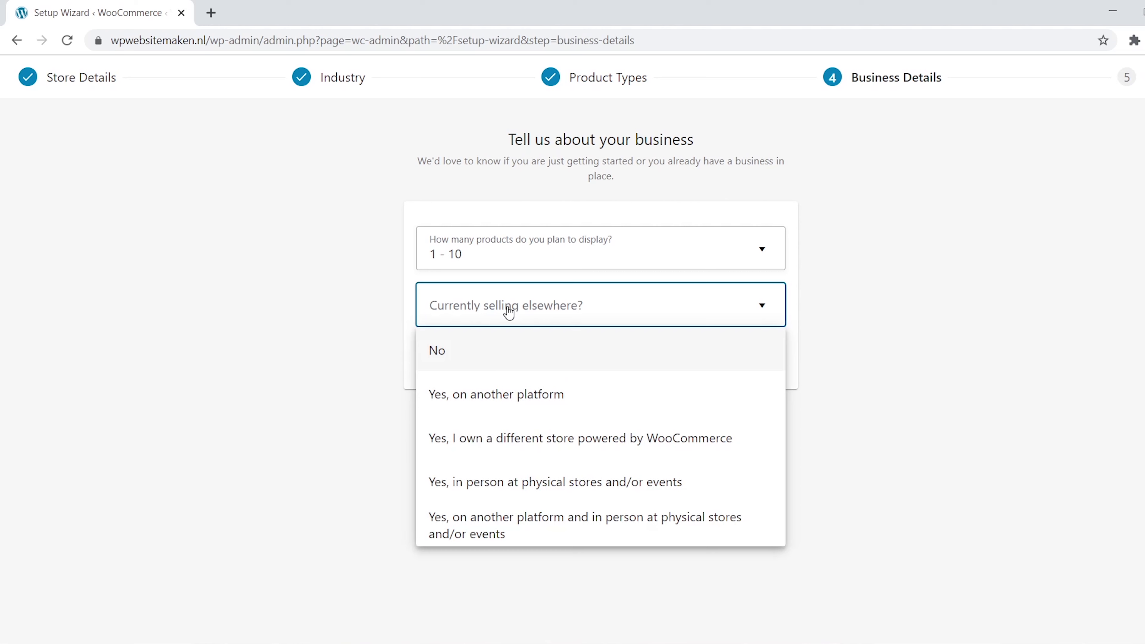
{"action": "left_click", "coordinate": [509, 358]}
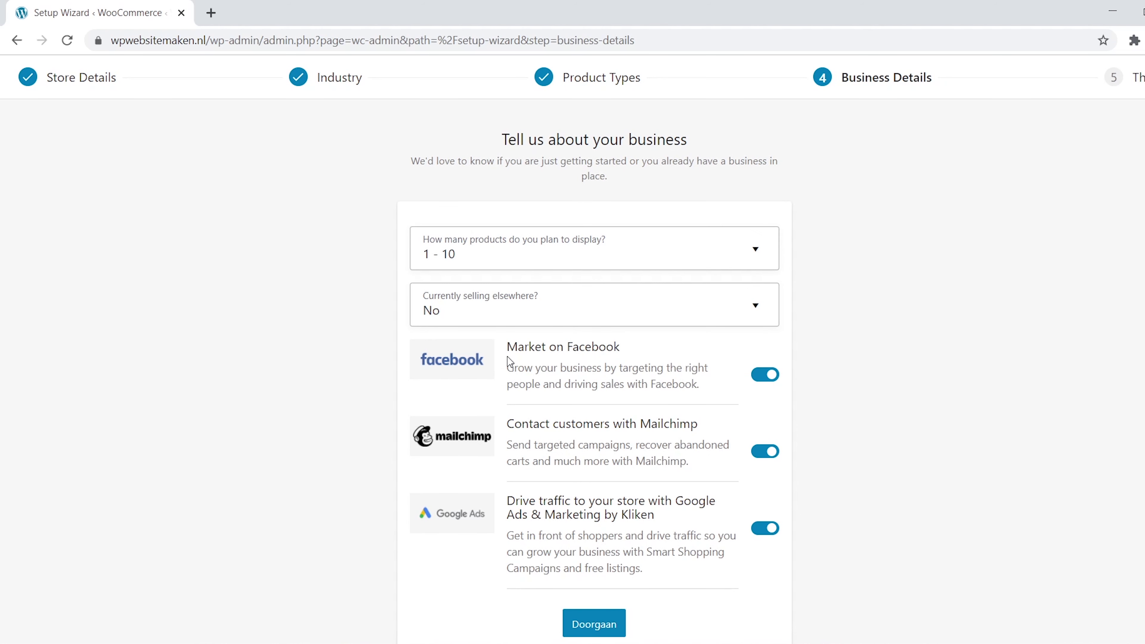
- Turn off the Facebook, Mailchimp and Google Ads extensions and continue to the theme choice
{"action": "left_click", "coordinate": [761, 375]}
{"action": "left_click", "coordinate": [762, 452]}
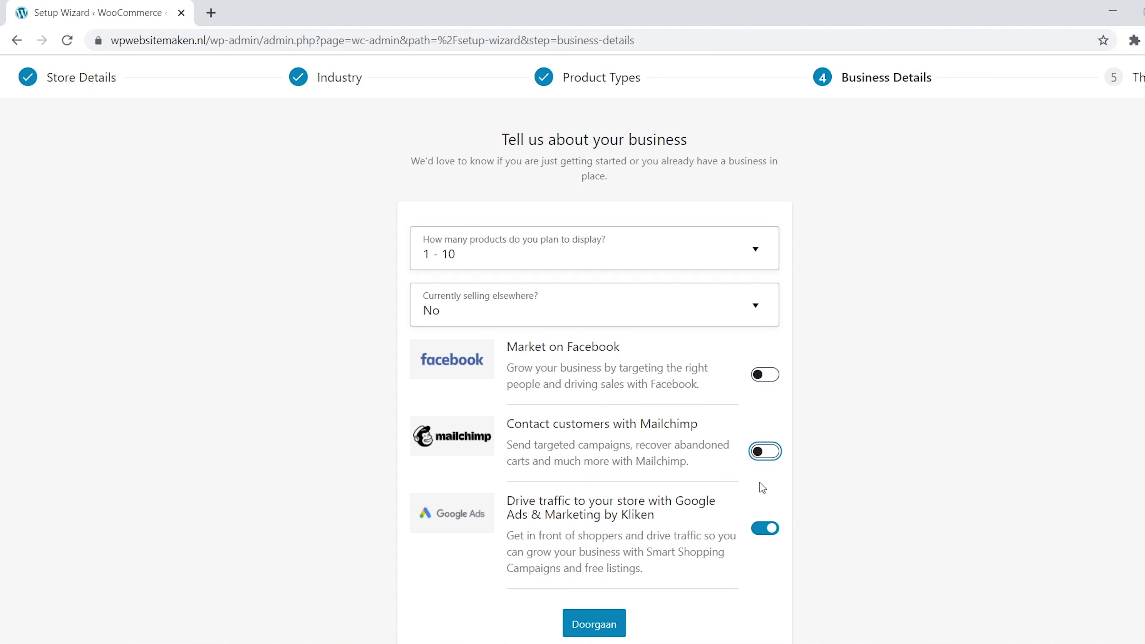
{"action": "left_click", "coordinate": [759, 534]}
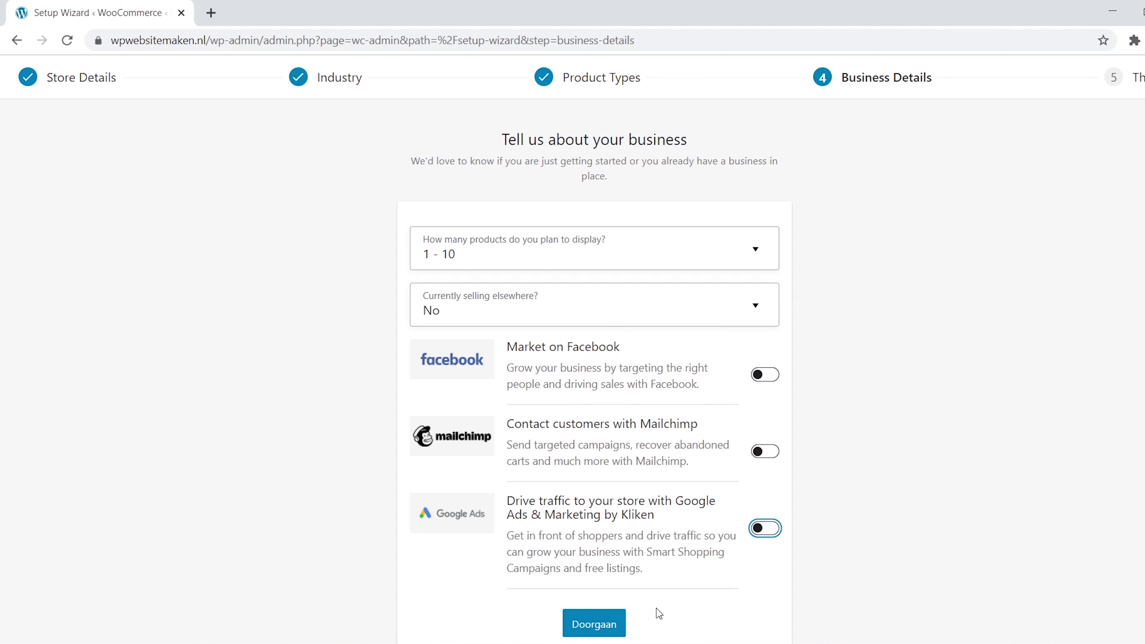
{"action": "left_click", "coordinate": [624, 630]}
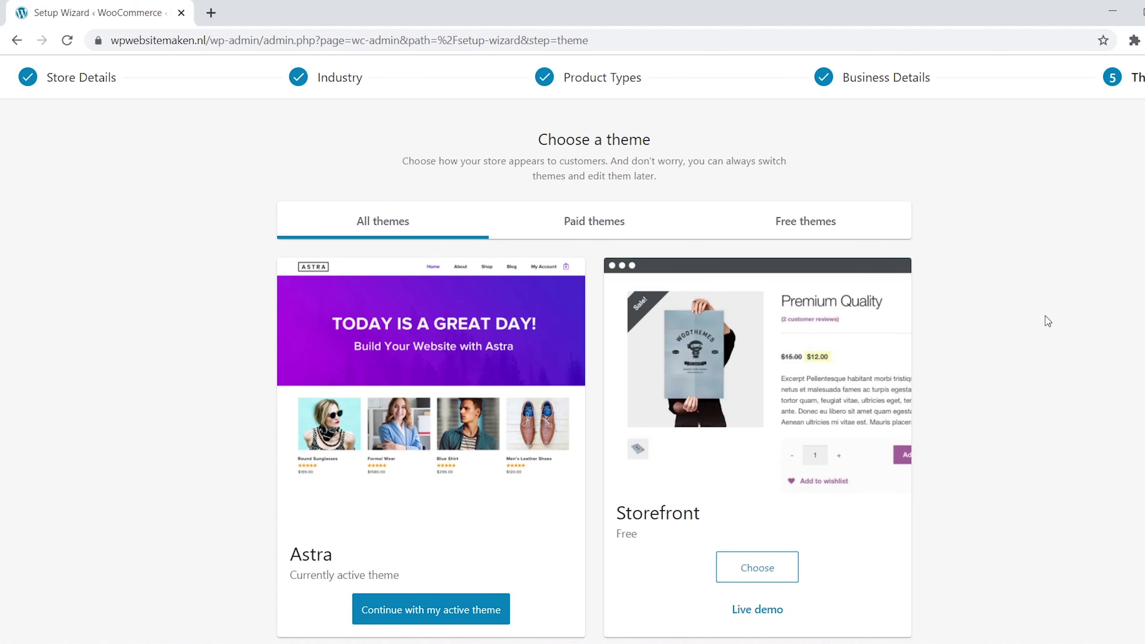
- Finish the setup wizard with the active Astra theme, declining Jetpack and WooCommerce Shipping & Tax, and complete the welcome introduction
{"action": "scroll", "coordinate": [594, 349], "scroll_direction": "down", "scroll_amount": 8}
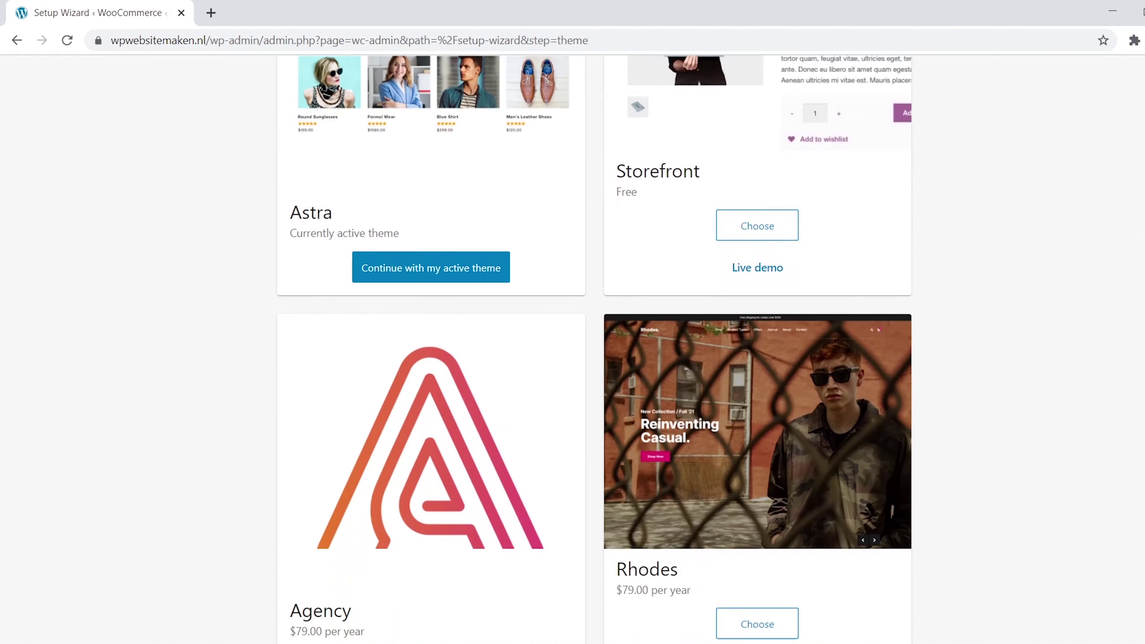
{"action": "scroll", "coordinate": [594, 349], "scroll_direction": "up", "scroll_amount": 7}
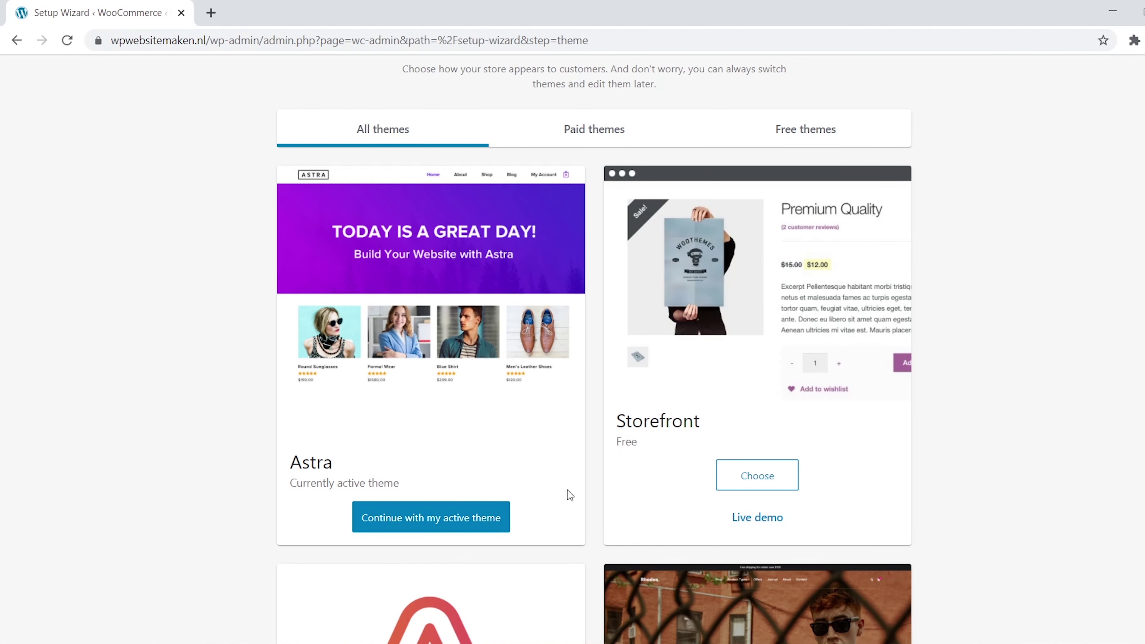
{"action": "left_click", "coordinate": [499, 525]}
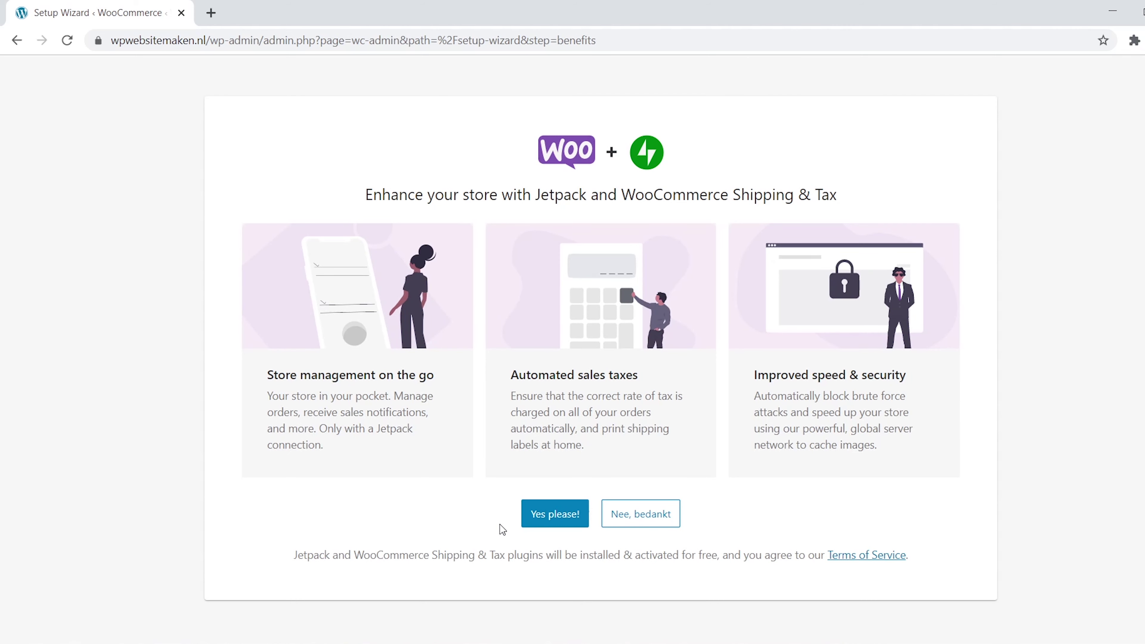
{"action": "left_click", "coordinate": [671, 523]}
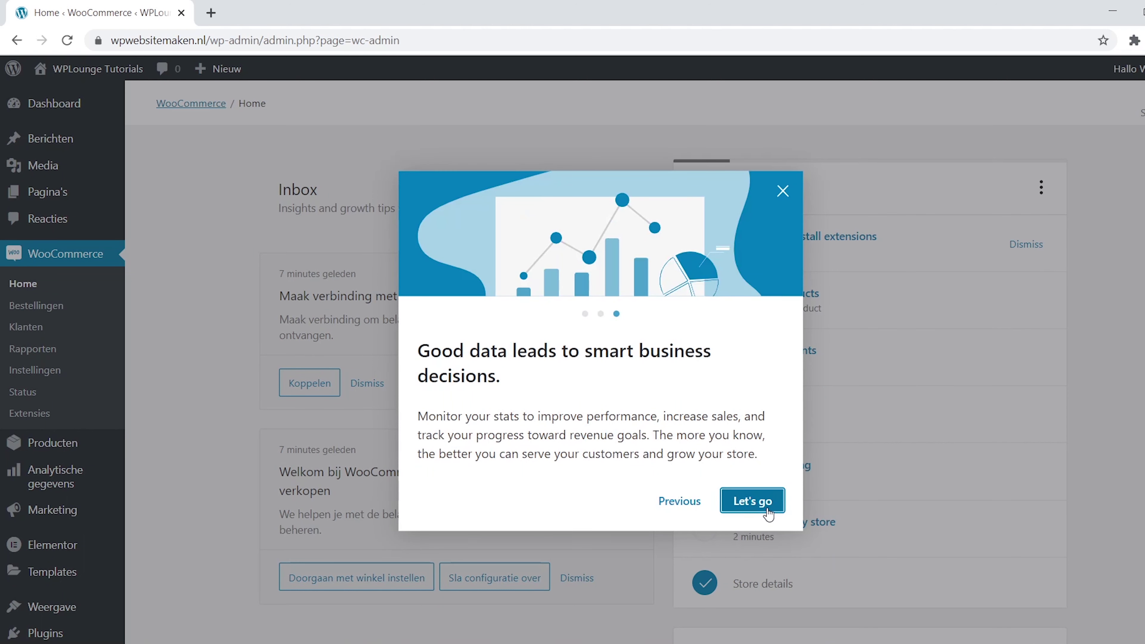
{"action": "left_click", "coordinate": [766, 502]}
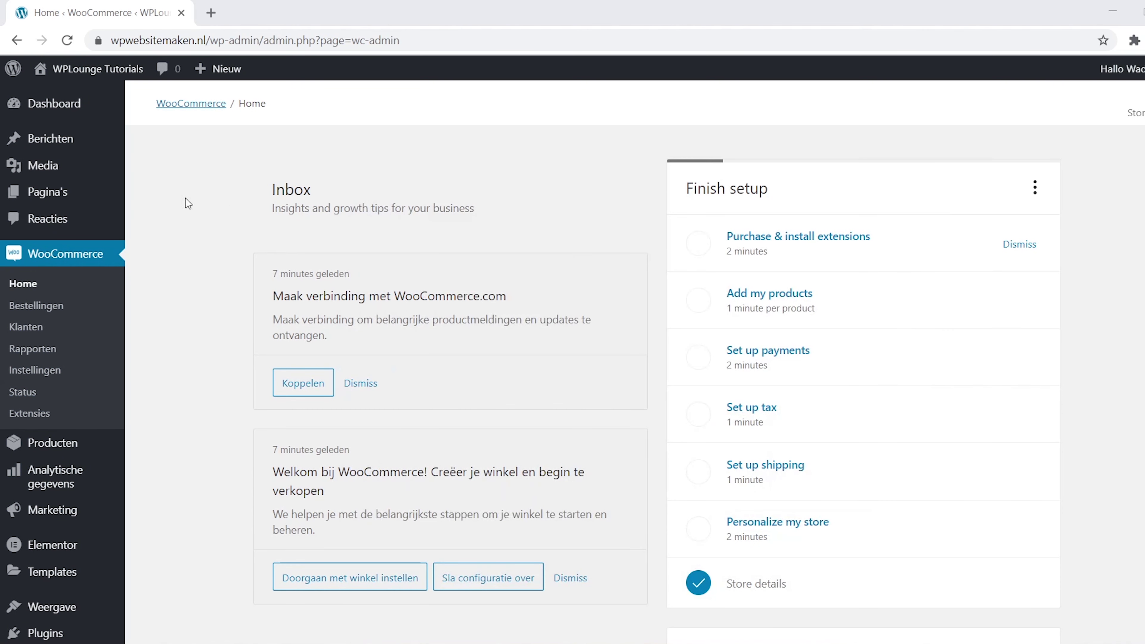
- Examine the shop pages in the list of all pages and the navigation on the site's home page
{"action": "mouse_move", "coordinate": [103, 195]}
{"action": "left_click", "coordinate": [210, 197]}
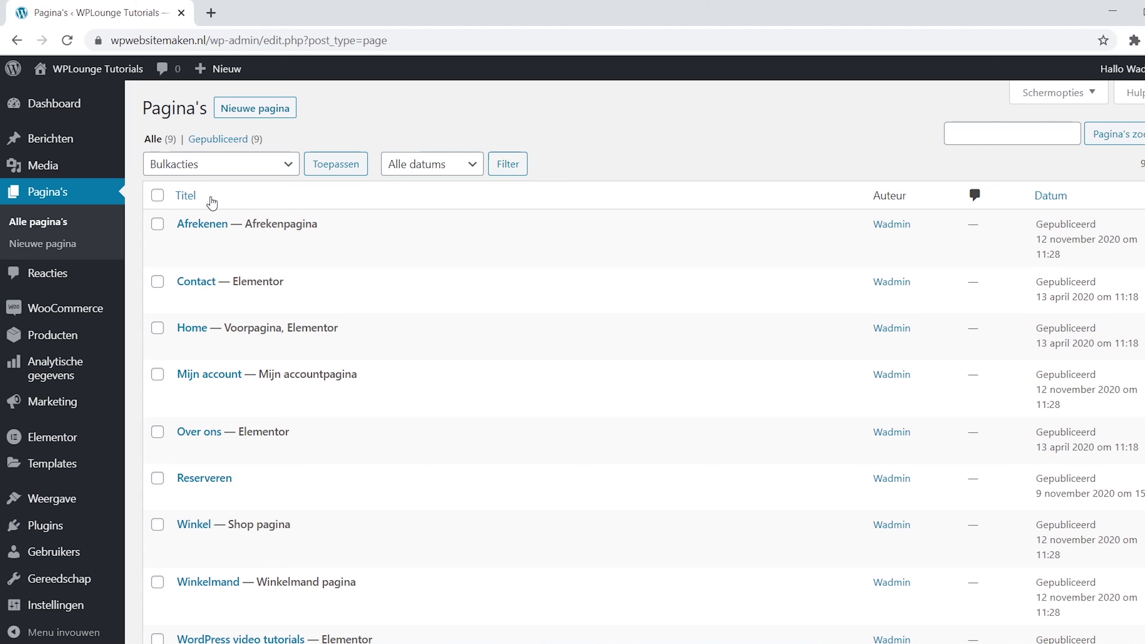
{"action": "mouse_move", "coordinate": [192, 237]}
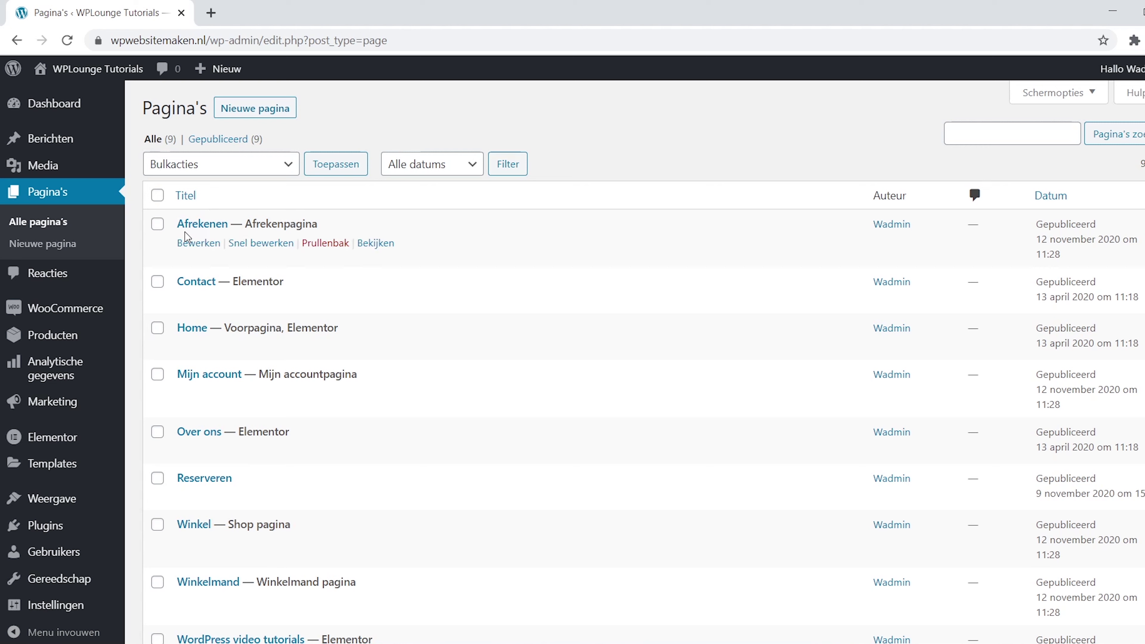
{"action": "mouse_move", "coordinate": [205, 531]}
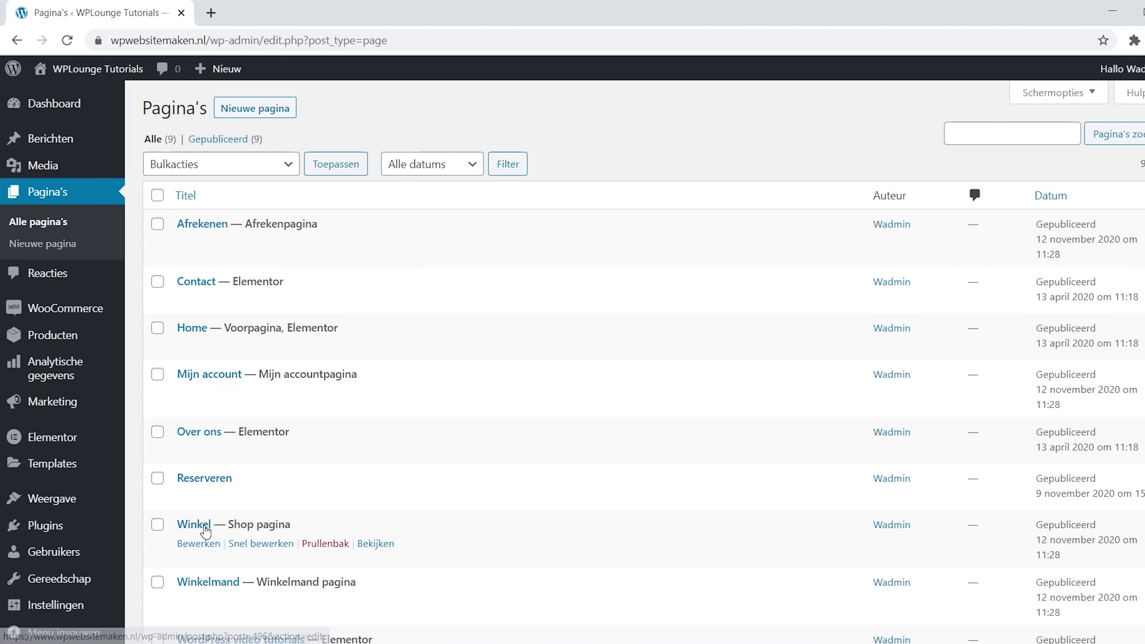
{"action": "mouse_move", "coordinate": [220, 591]}
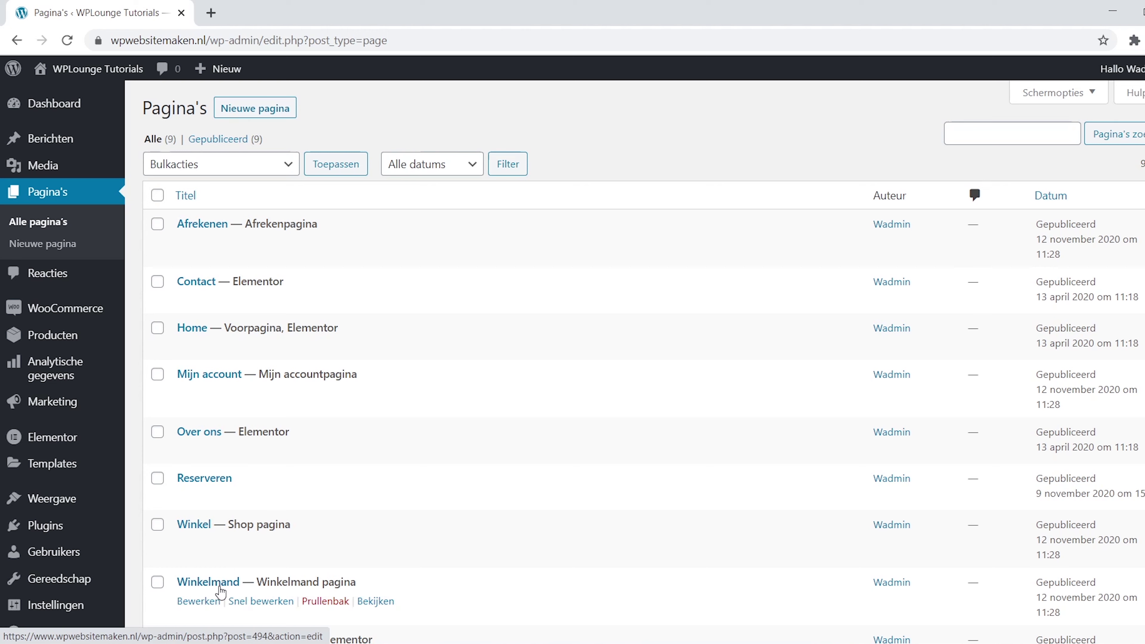
{"action": "mouse_move", "coordinate": [115, 80]}
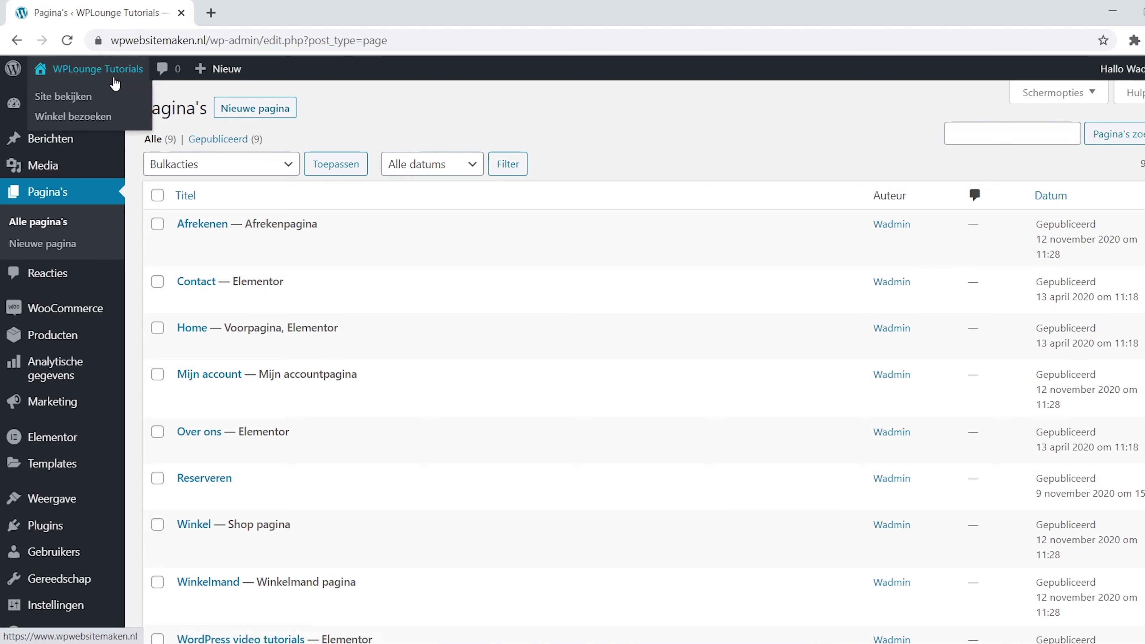
{"action": "left_click", "coordinate": [114, 99]}
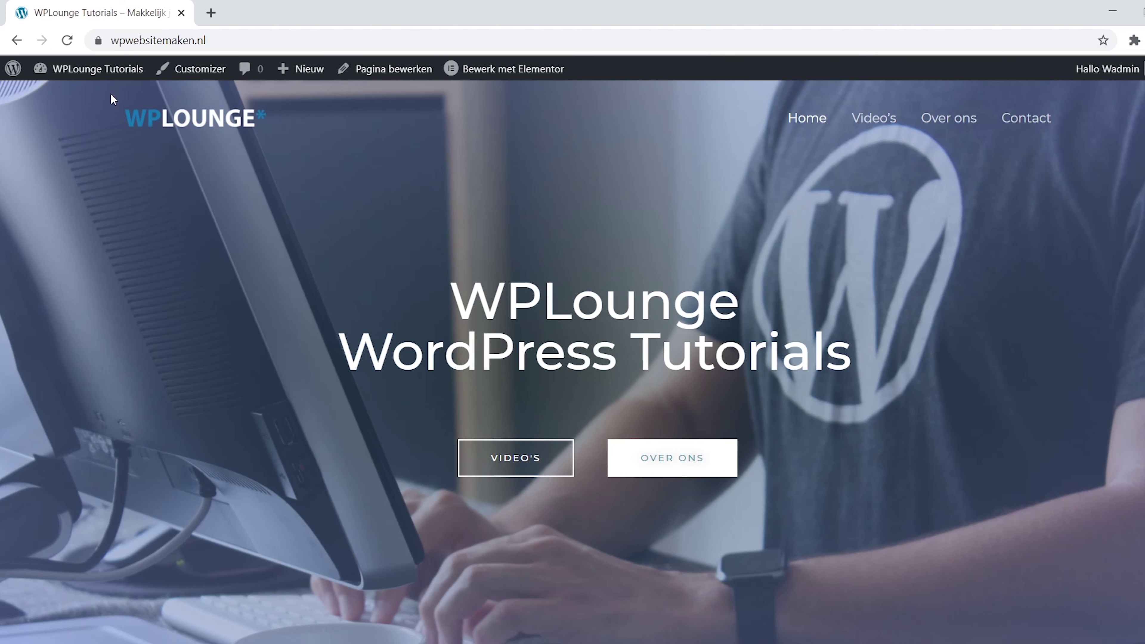
- Add the Winkel page to the Hoofdmenu directly below Home and save the menu
{"action": "mouse_move", "coordinate": [112, 79]}
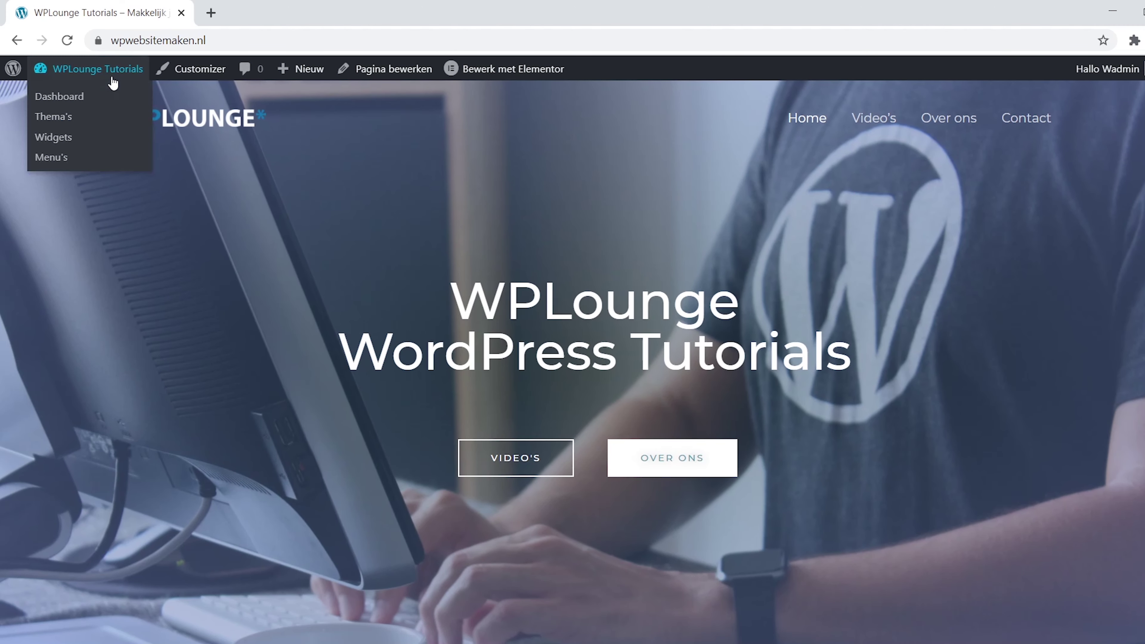
{"action": "left_click", "coordinate": [79, 160]}
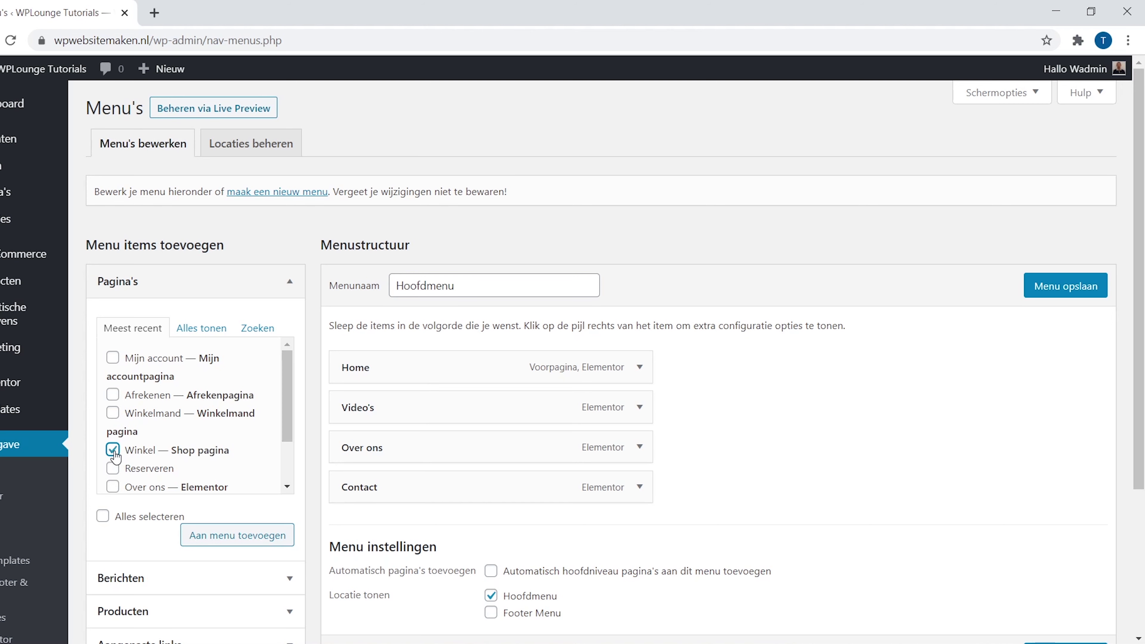
{"action": "left_click", "coordinate": [246, 537]}
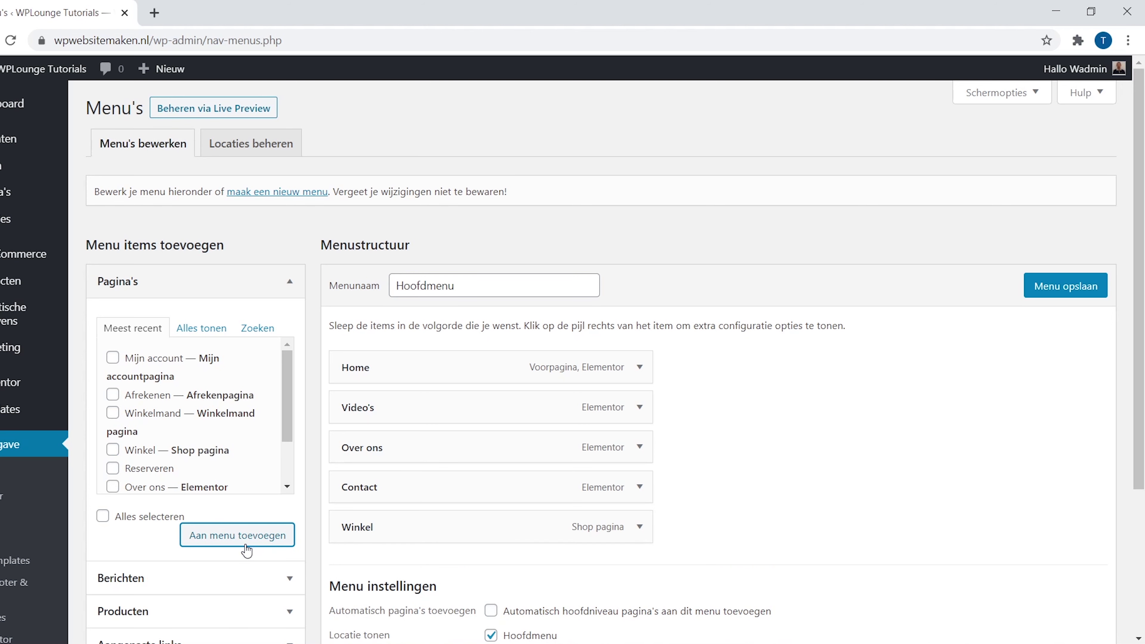
{"action": "left_click_drag", "start_coordinate": [405, 528], "coordinate": [395, 407]}
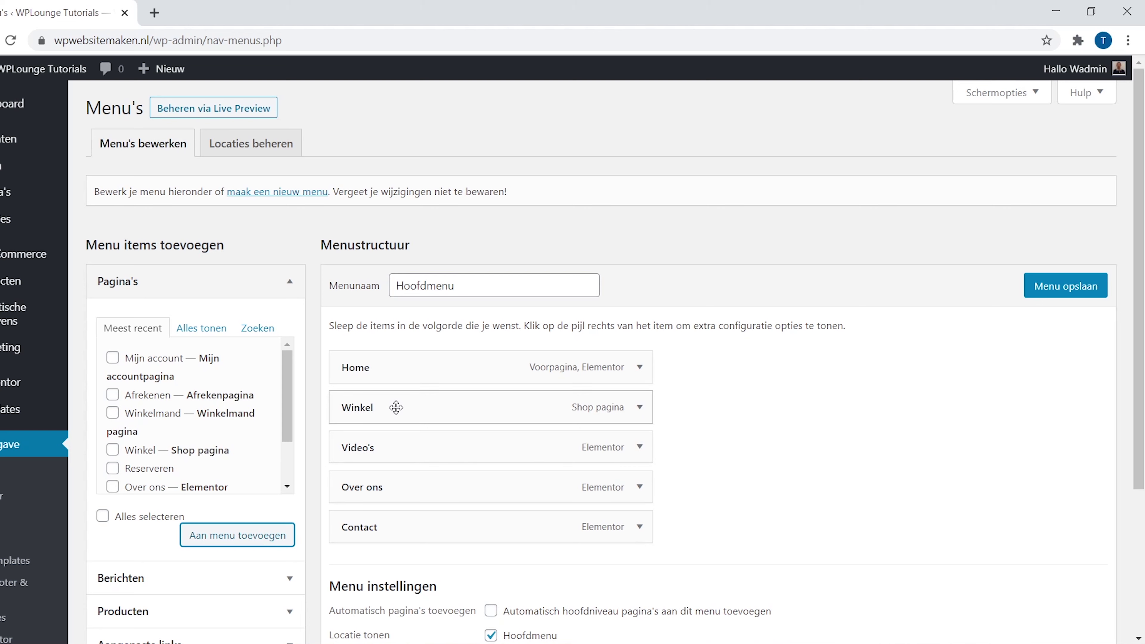
{"action": "left_click", "coordinate": [1050, 288]}
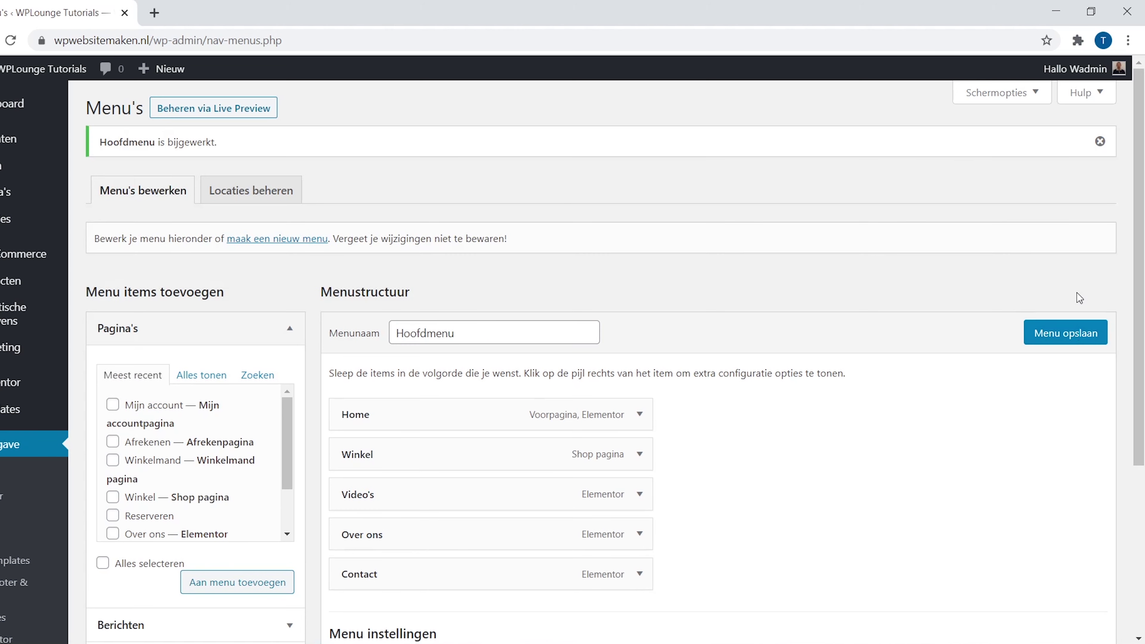
- View the live site and open the Winkel page from its navigation
{"action": "mouse_move", "coordinate": [72, 72]}
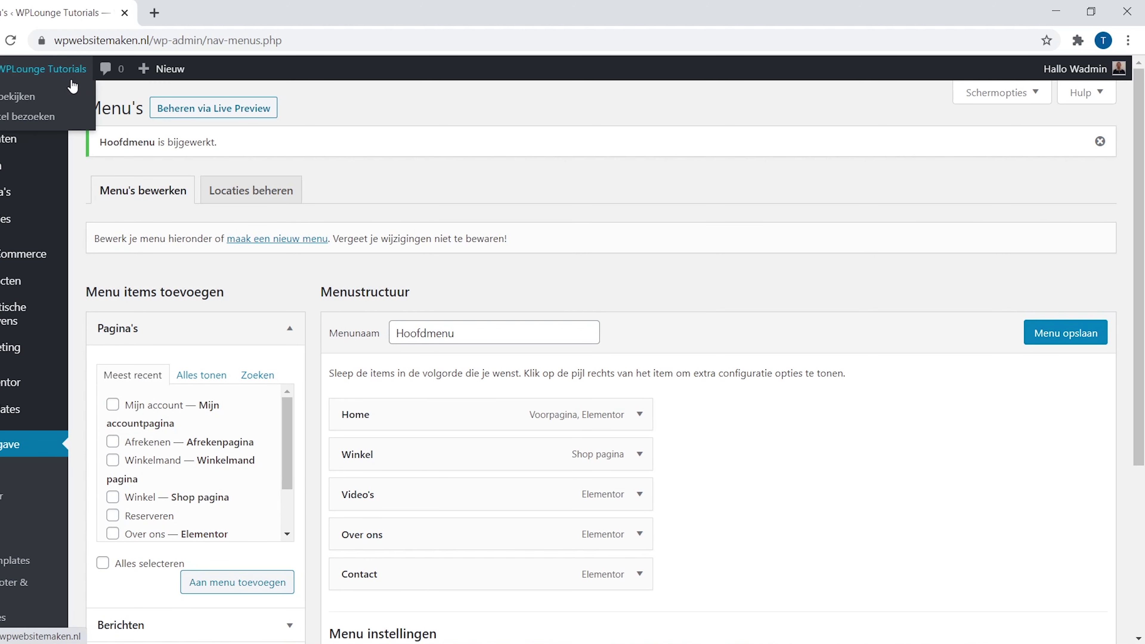
{"action": "left_click", "coordinate": [67, 95]}
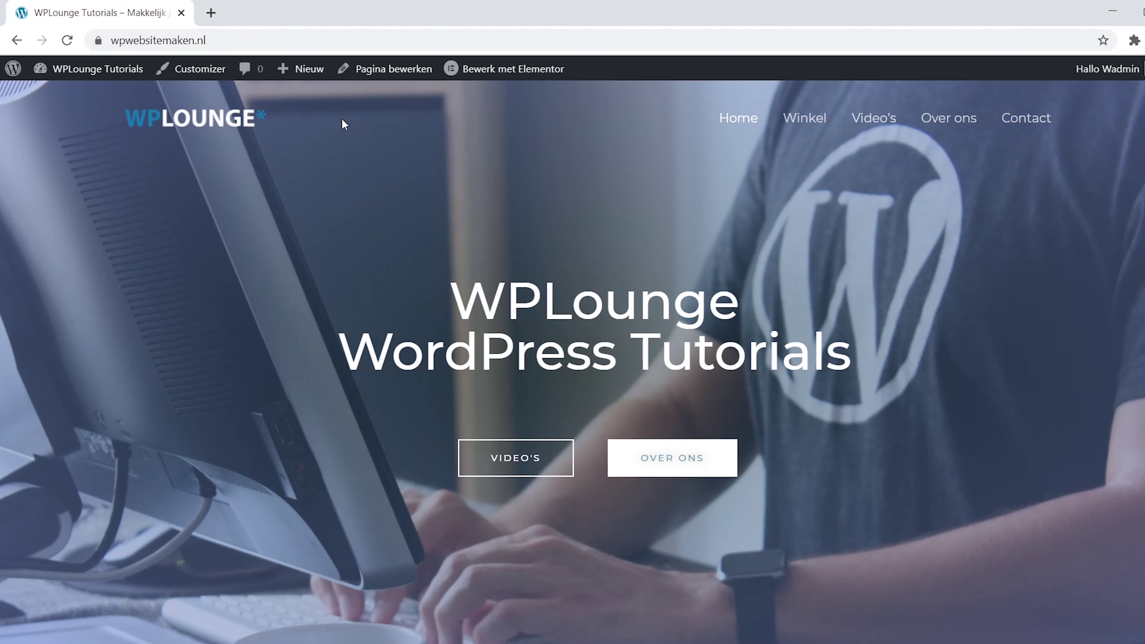
{"action": "left_click", "coordinate": [811, 128]}
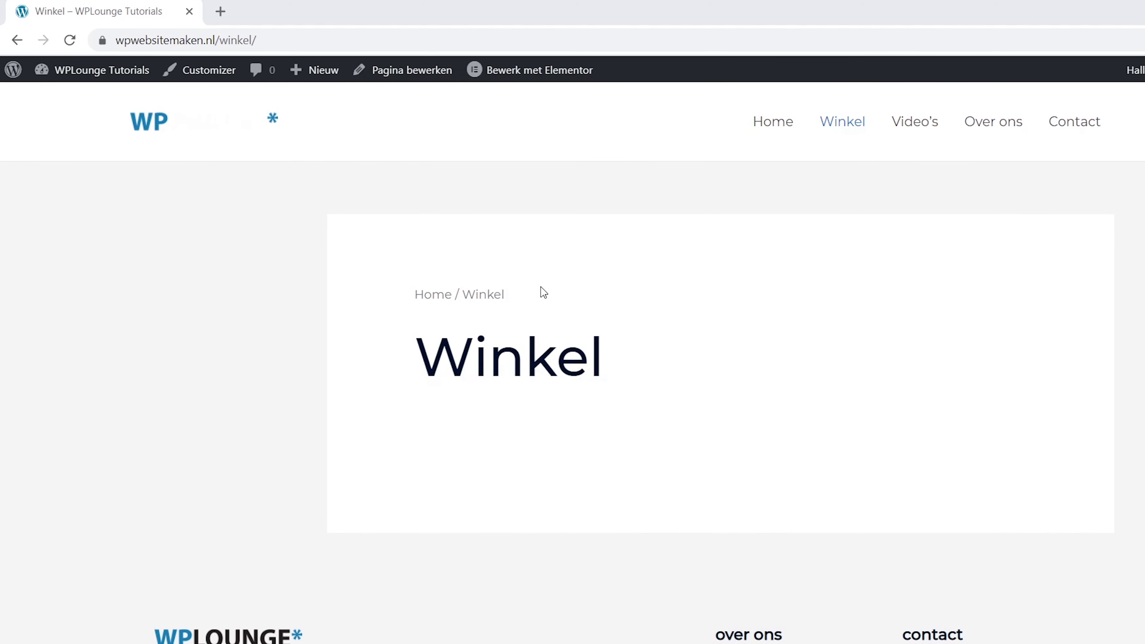
- Open the WordPress dashboard in a separate browser tab and switch to it
{"action": "mouse_move", "coordinate": [126, 77]}
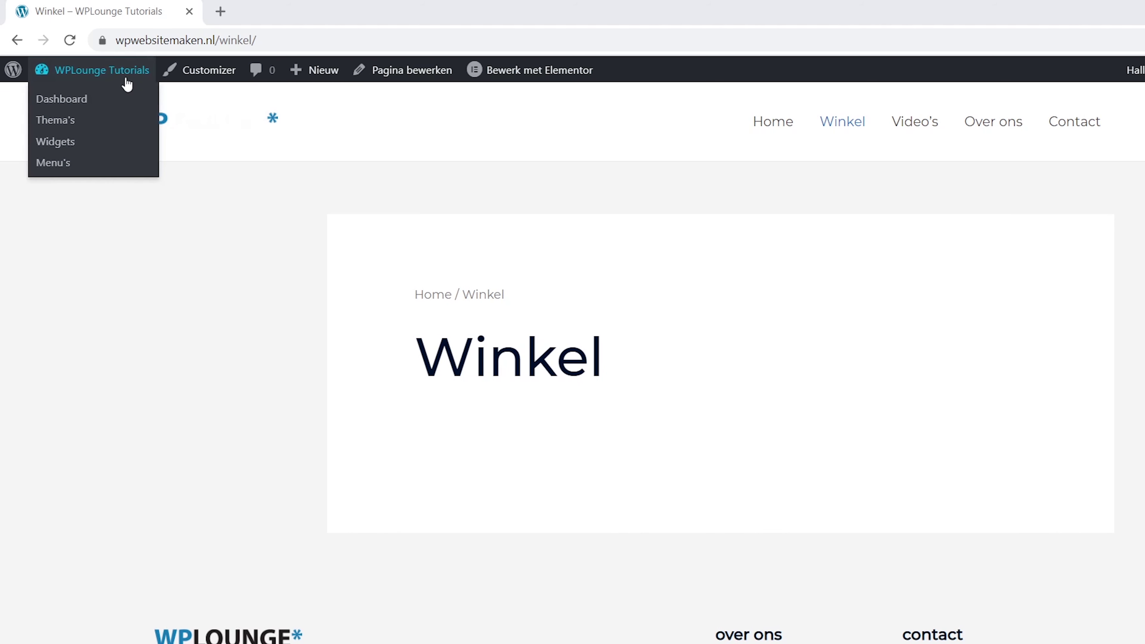
{"action": "left_click", "coordinate": [116, 102], "text": "ctrl"}
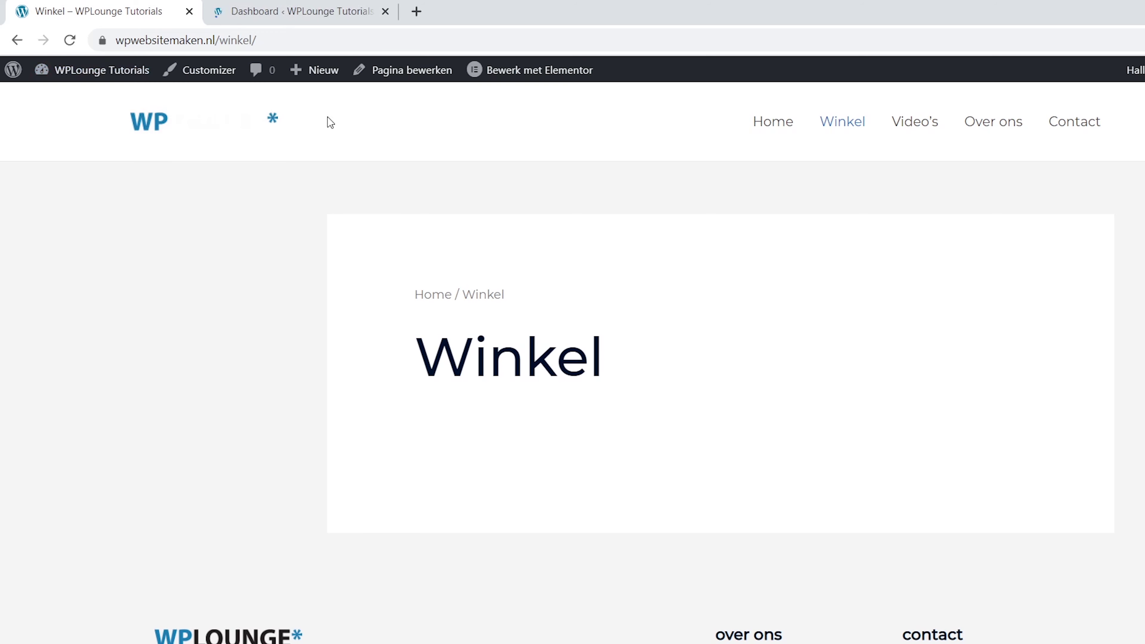
{"action": "left_click", "coordinate": [327, 19]}
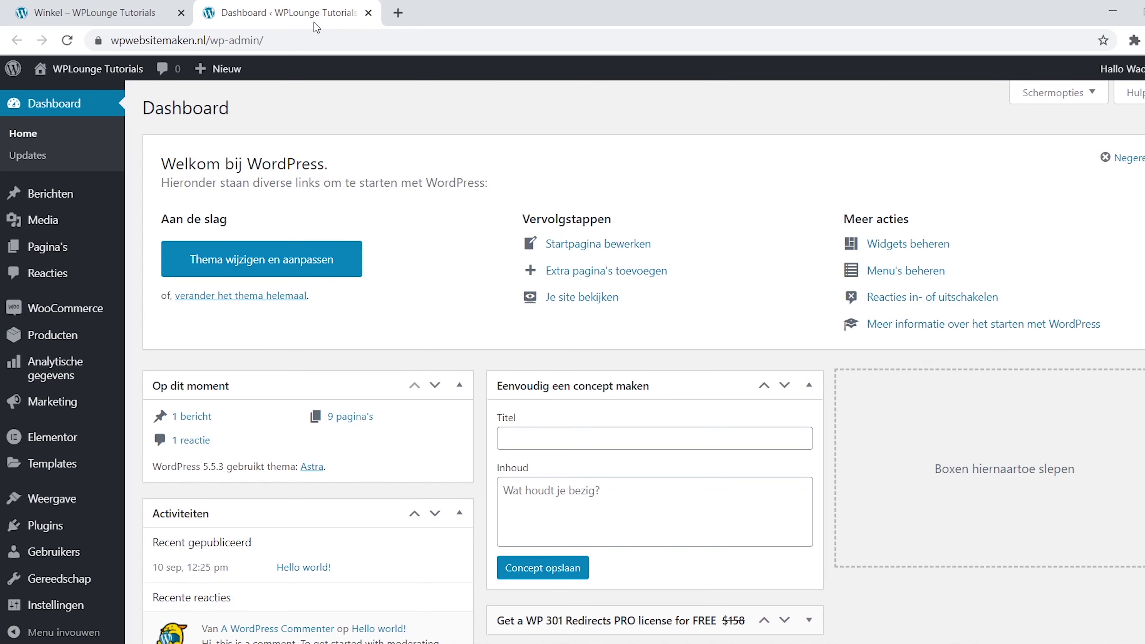
- Create a new WooCommerce product named "Jas" and publish it
{"action": "mouse_move", "coordinate": [93, 346]}
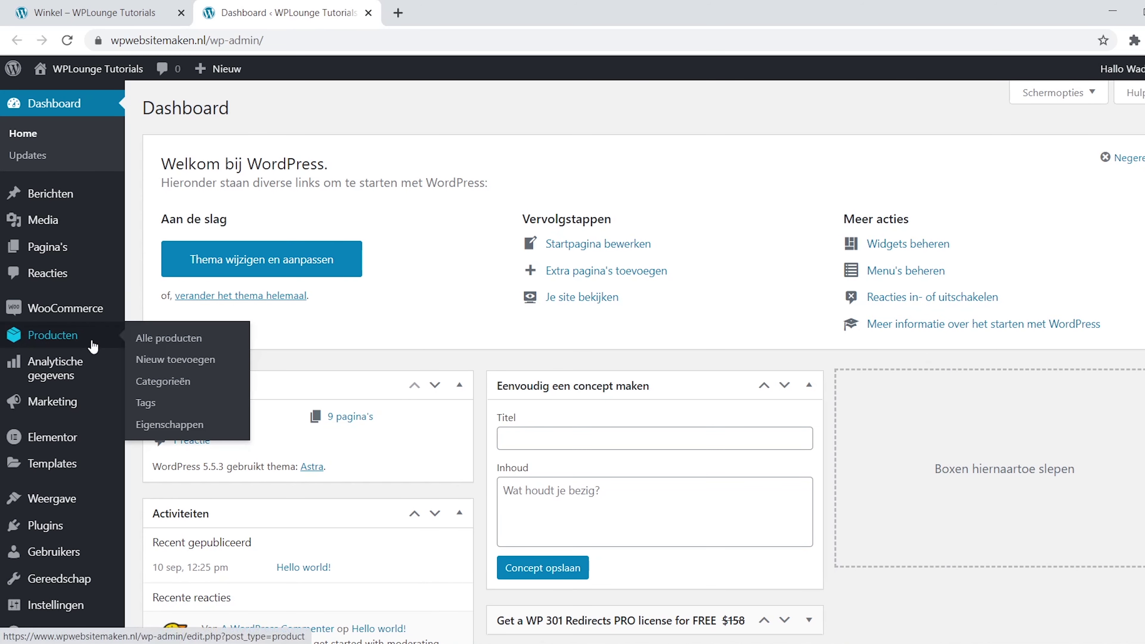
{"action": "left_click", "coordinate": [230, 366]}
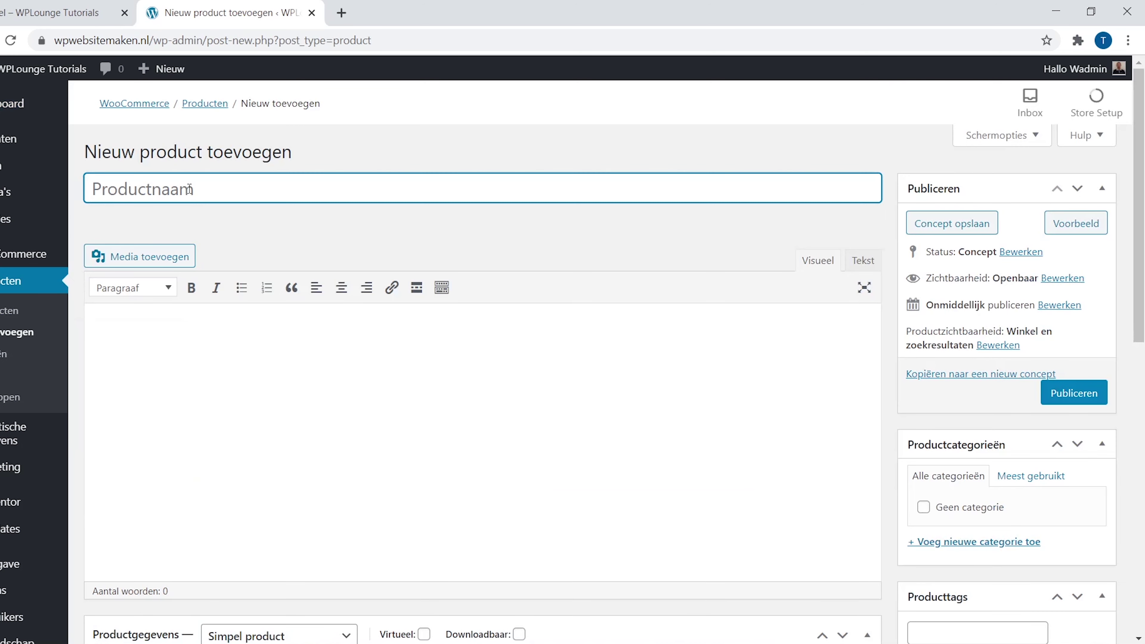
{"action": "left_click", "coordinate": [189, 188]}
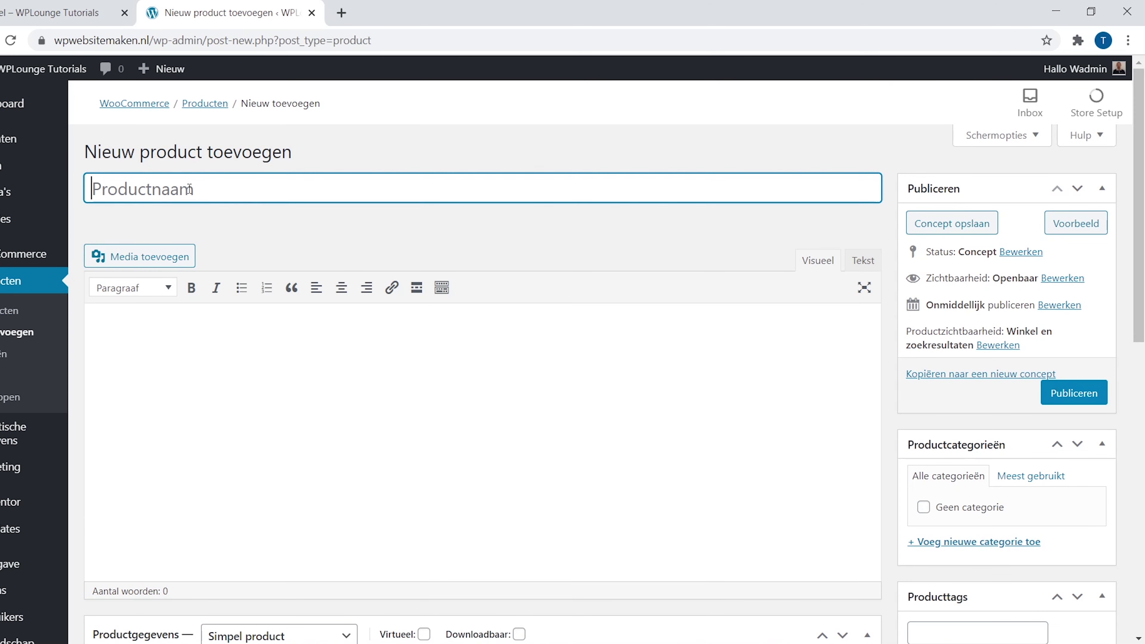
{"action": "type", "text": "Jas"}
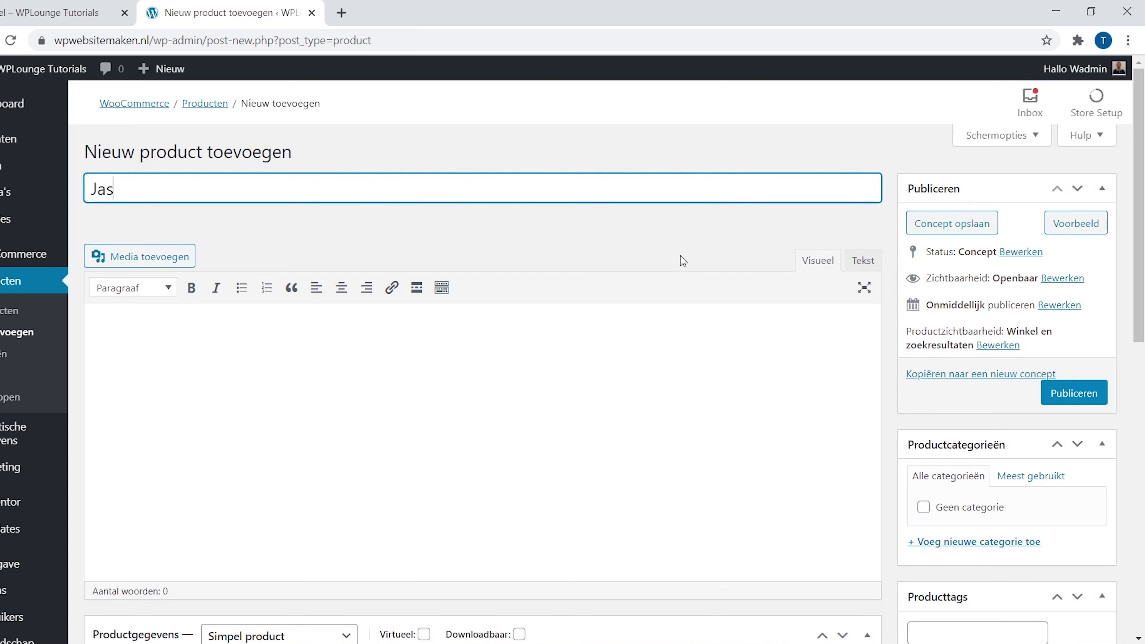
{"action": "left_click", "coordinate": [1079, 395]}
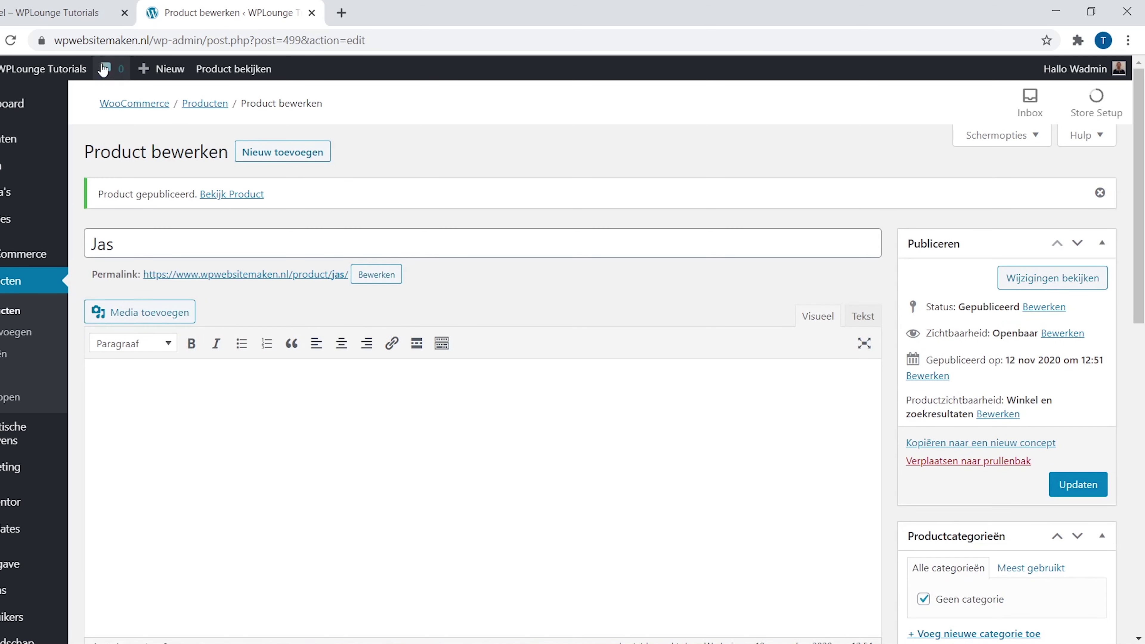
- Refresh the Winkel page on the live site, open the Jas product page and look over its details and review form
{"action": "left_click", "coordinate": [94, 21]}
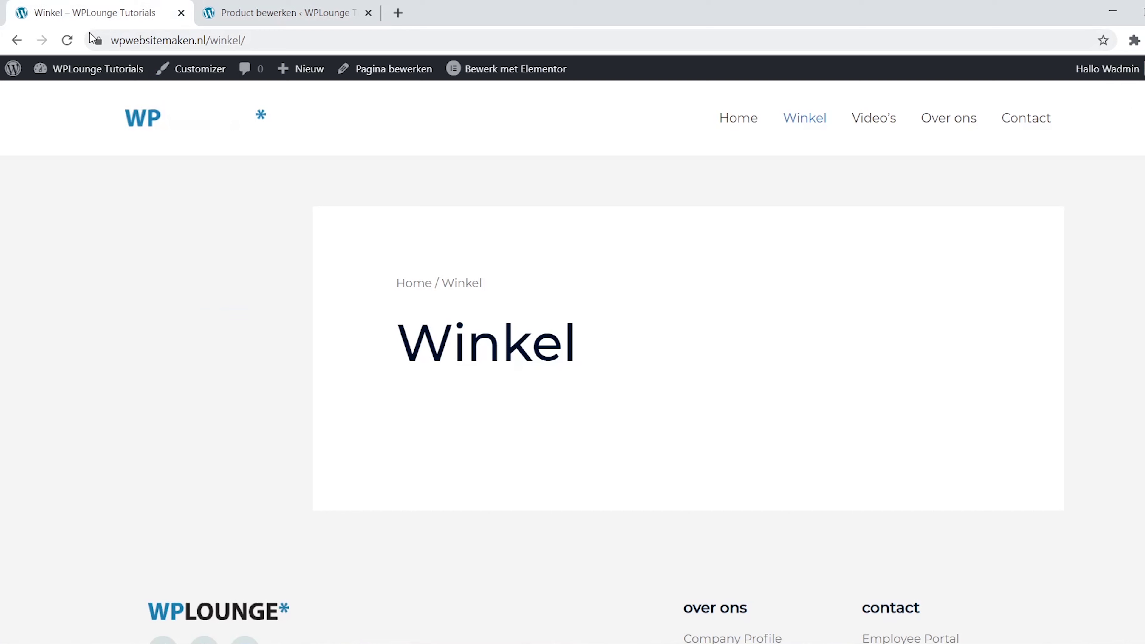
{"action": "left_click", "coordinate": [68, 42]}
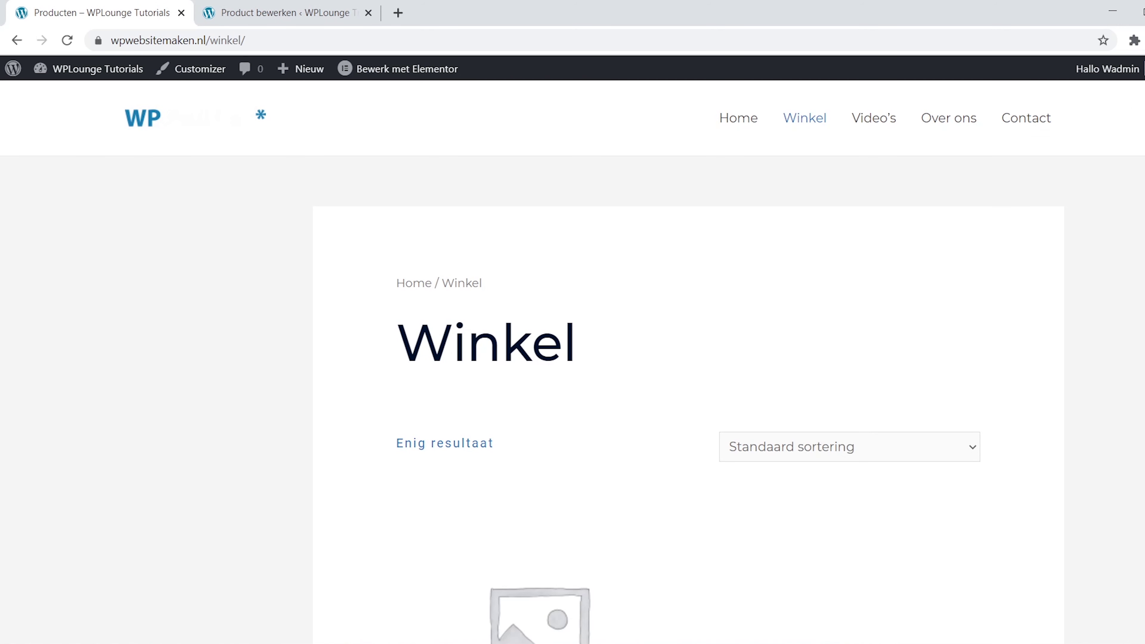
{"action": "scroll", "coordinate": [572, 360], "scroll_direction": "down", "scroll_amount": 7}
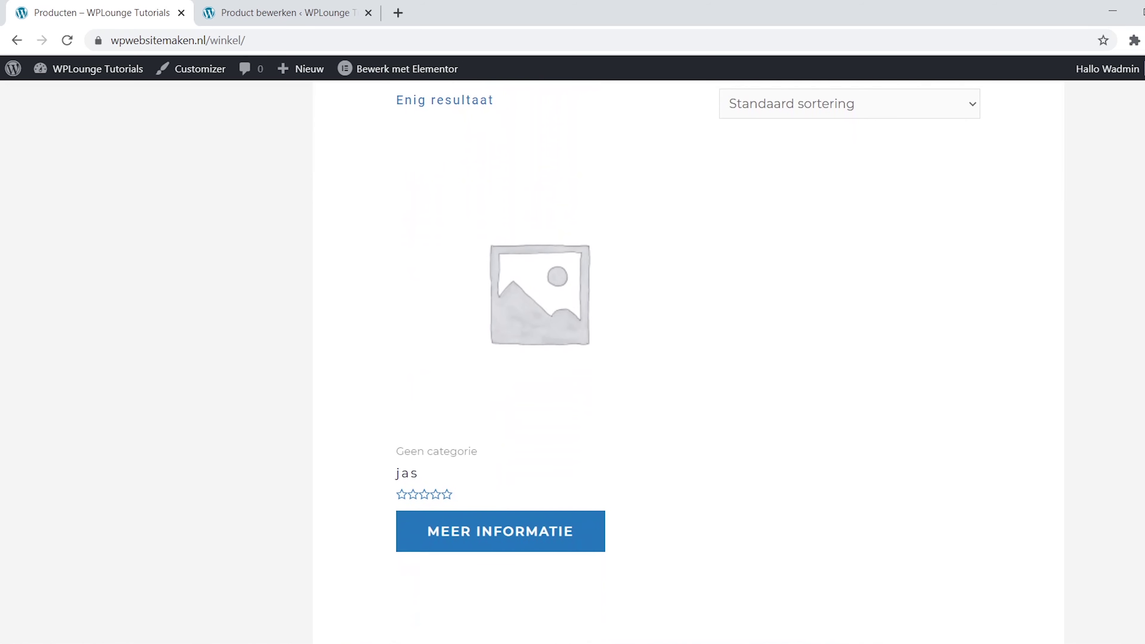
{"action": "left_click", "coordinate": [496, 524]}
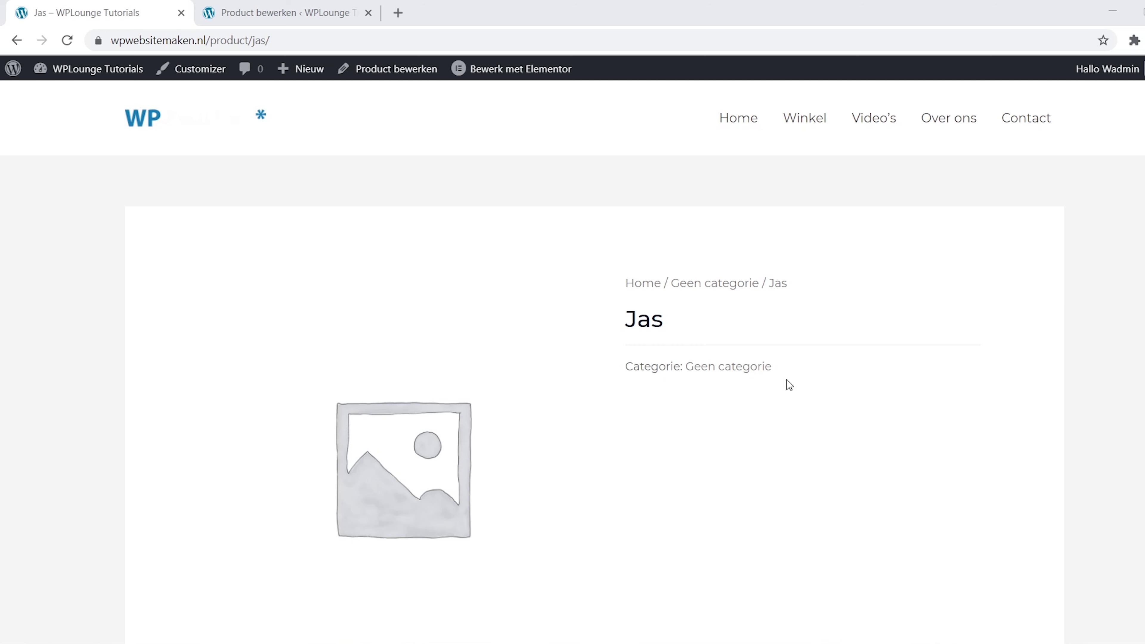
{"action": "scroll", "coordinate": [572, 361], "scroll_direction": "down", "scroll_amount": 10}
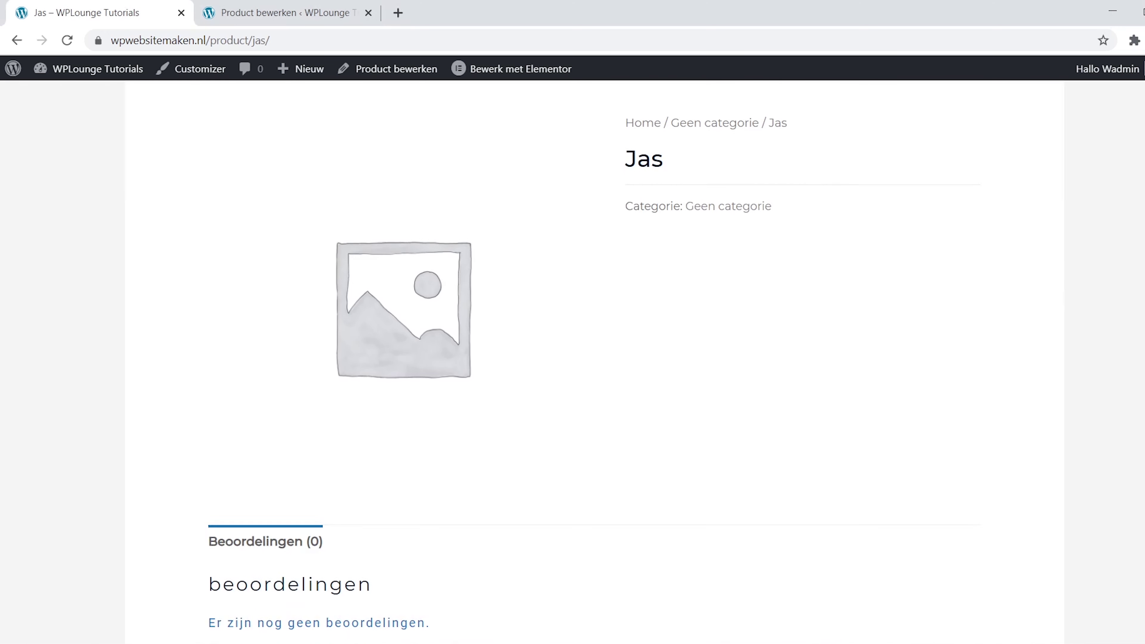
{"action": "scroll", "coordinate": [572, 361], "scroll_direction": "down", "scroll_amount": 1}
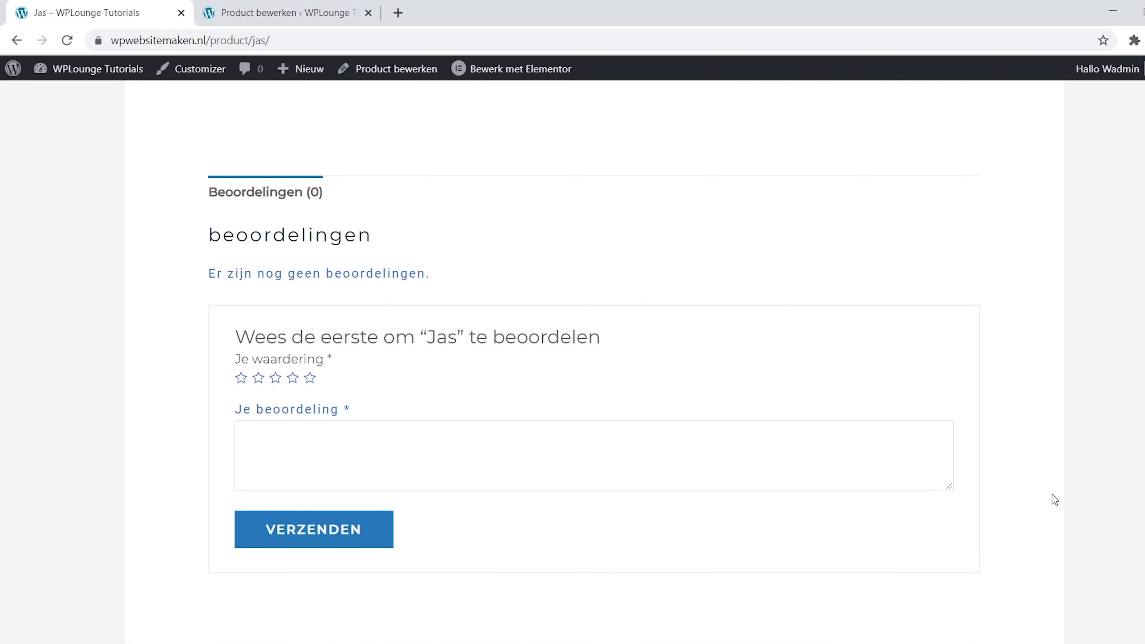
{"action": "scroll", "coordinate": [572, 360], "scroll_direction": "up", "scroll_amount": 11}
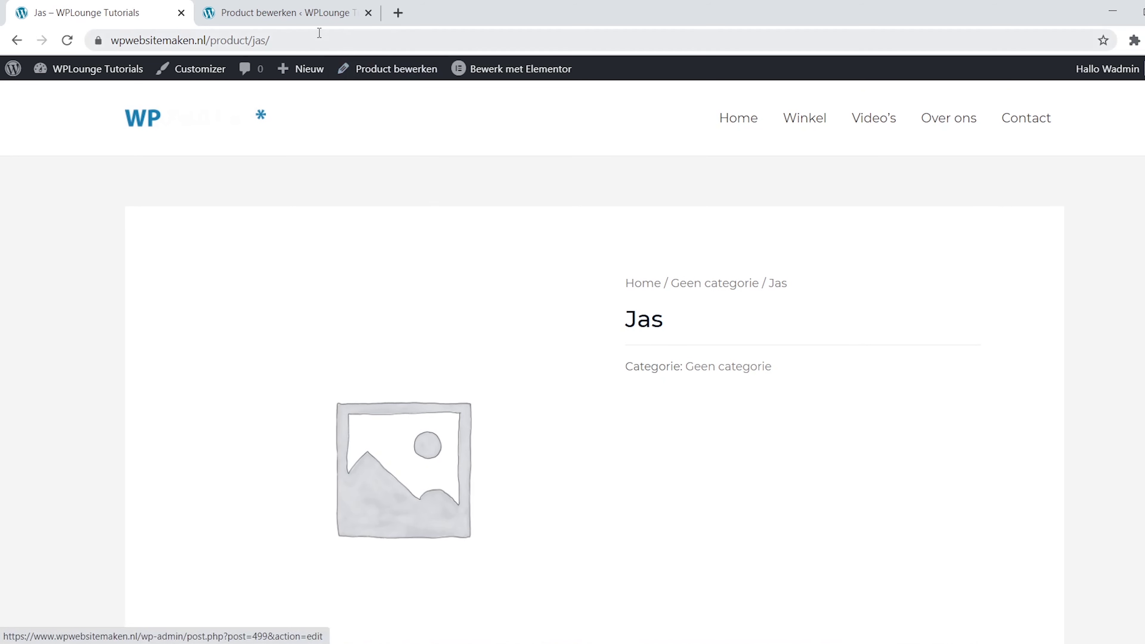
- Upload the photos from the Mijn productfoto's folder and set Jas-Groen.jpg as the Jas product's image
{"action": "left_click", "coordinate": [310, 26]}
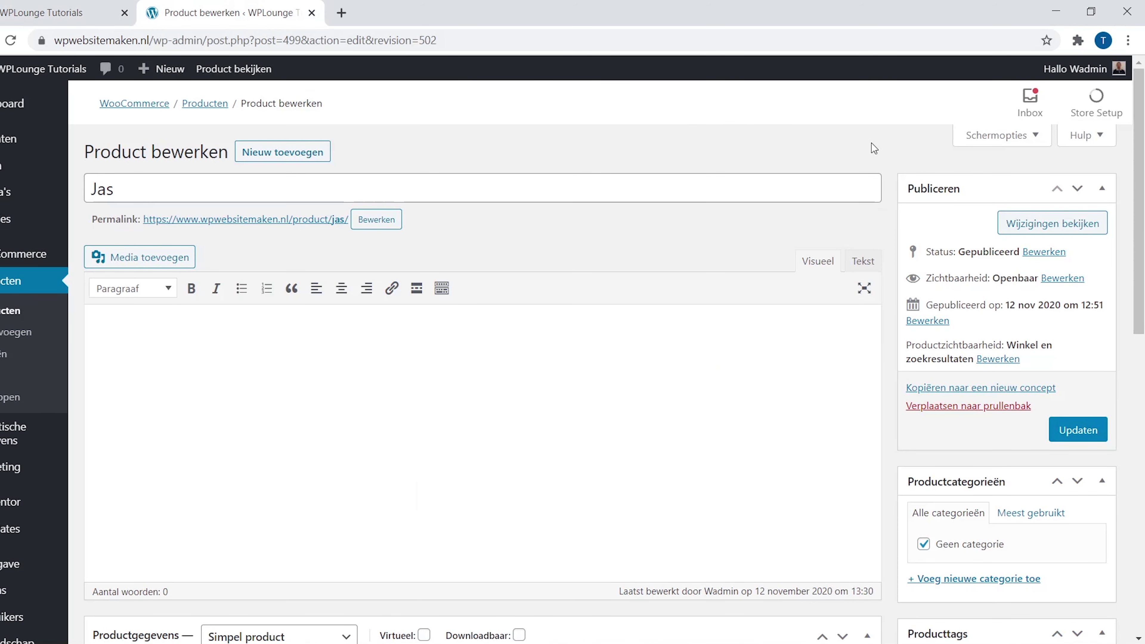
{"action": "left_click_drag", "start_coordinate": [1140, 193], "coordinate": [1140, 487]}
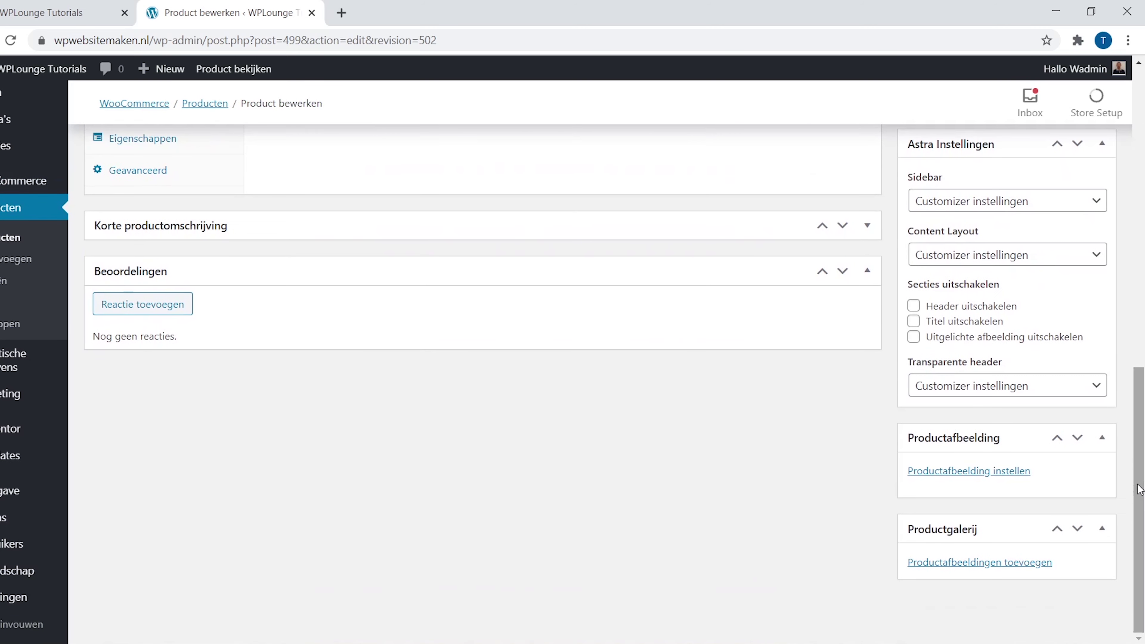
{"action": "left_click", "coordinate": [1004, 482]}
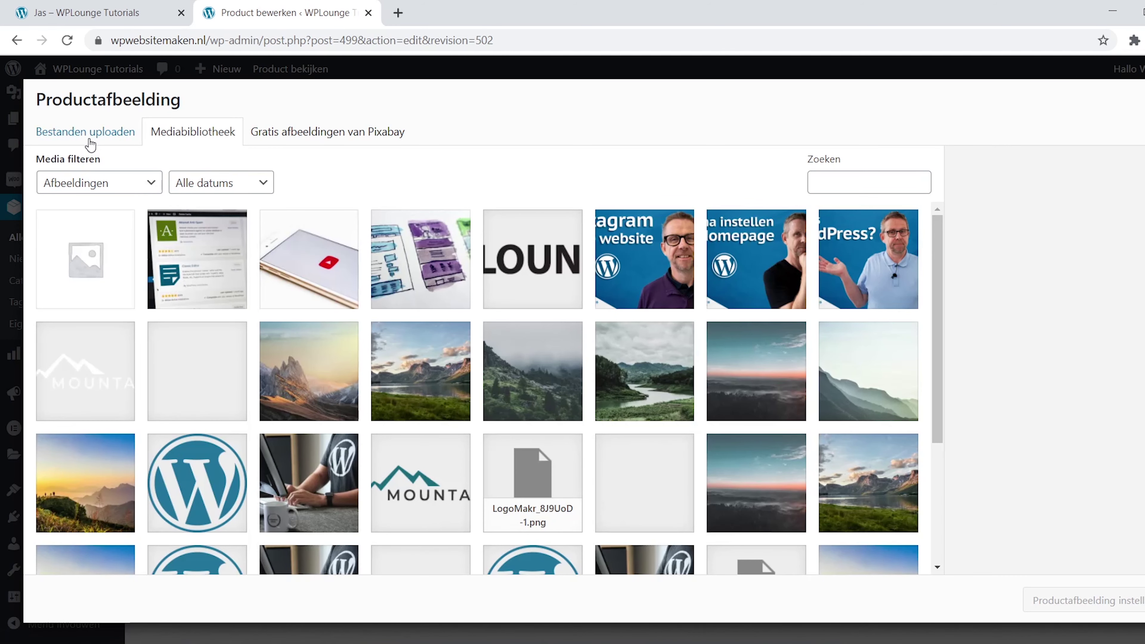
{"action": "left_click", "coordinate": [90, 132]}
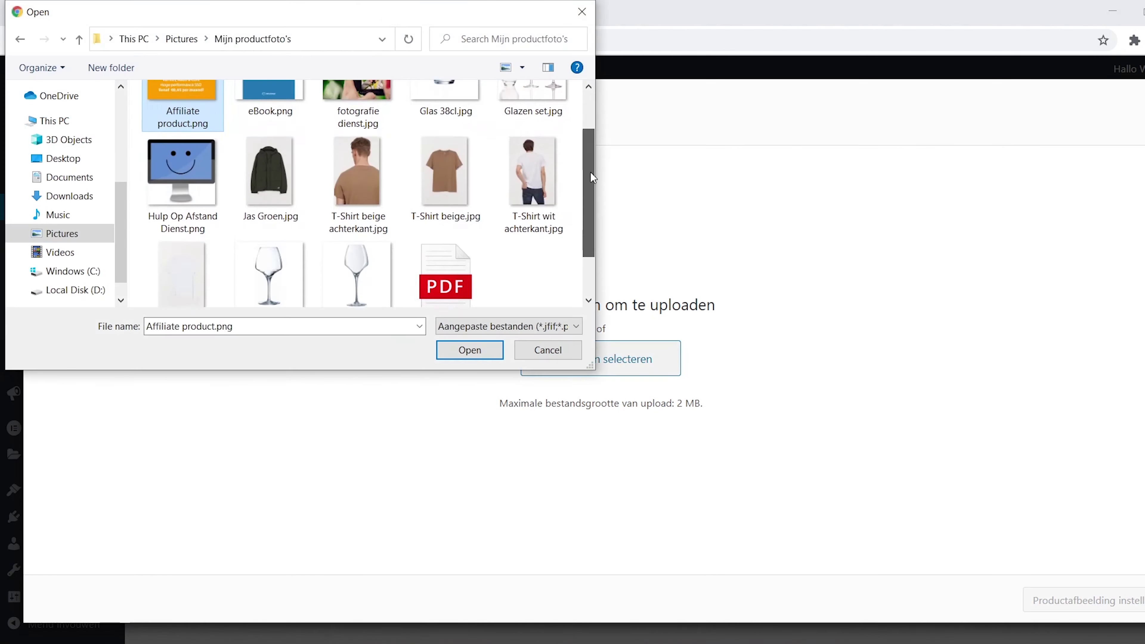
{"action": "scroll", "coordinate": [369, 194], "scroll_direction": "down", "scroll_amount": 2}
{"action": "left_click", "coordinate": [357, 221], "text": "shift"}
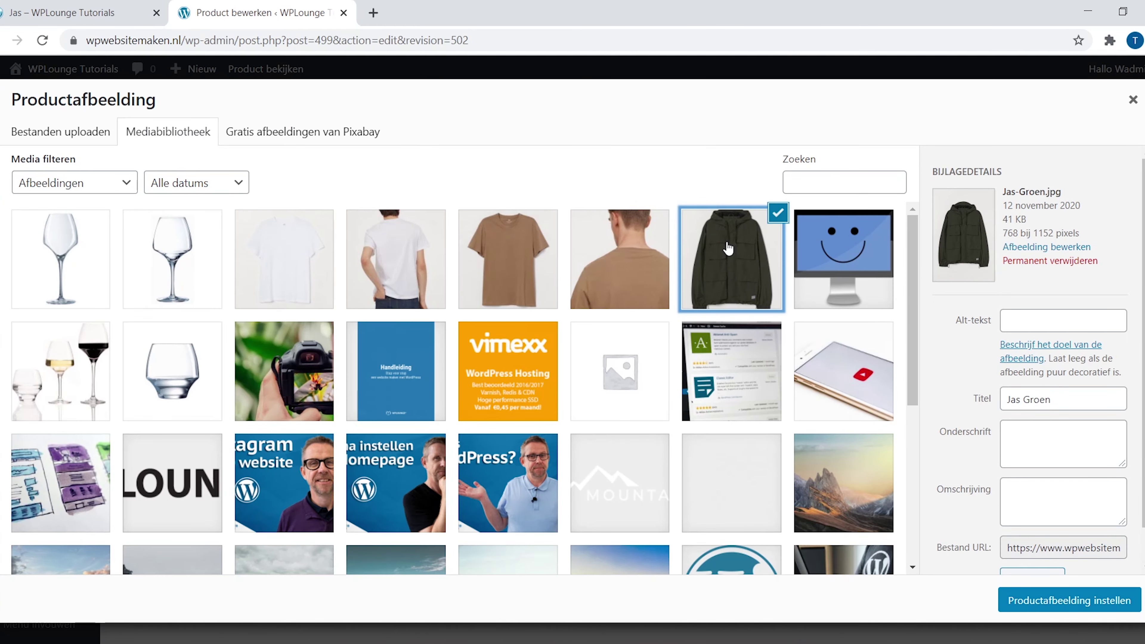
{"action": "left_click", "coordinate": [1102, 610]}
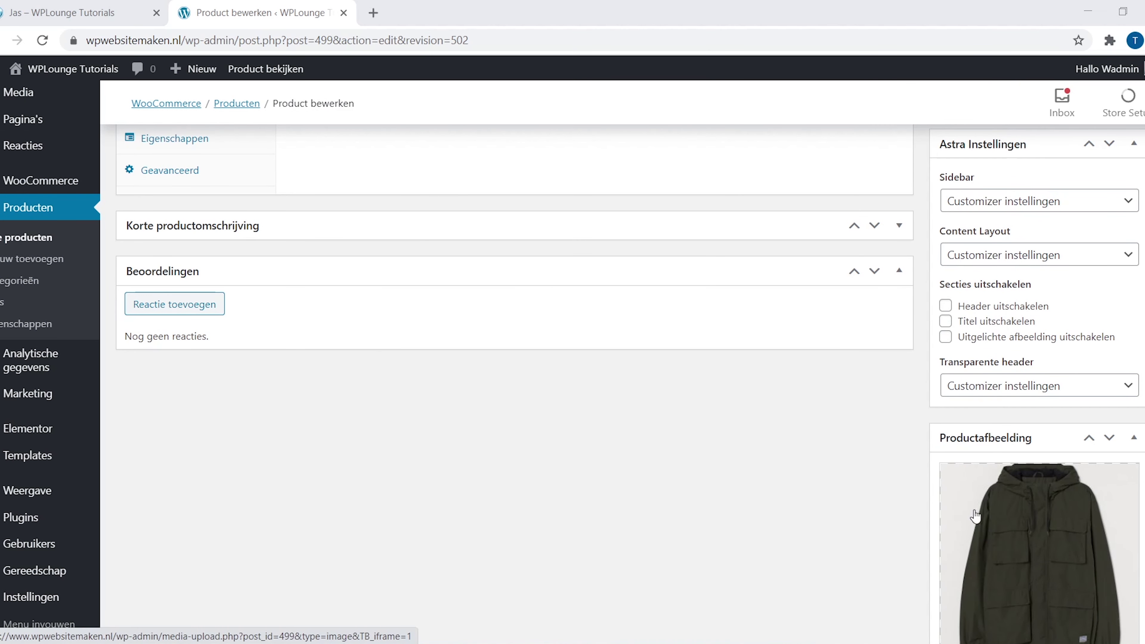
- Expand the short product description and enter "Groene Windbreaker Jas"
{"action": "left_click", "coordinate": [898, 226]}
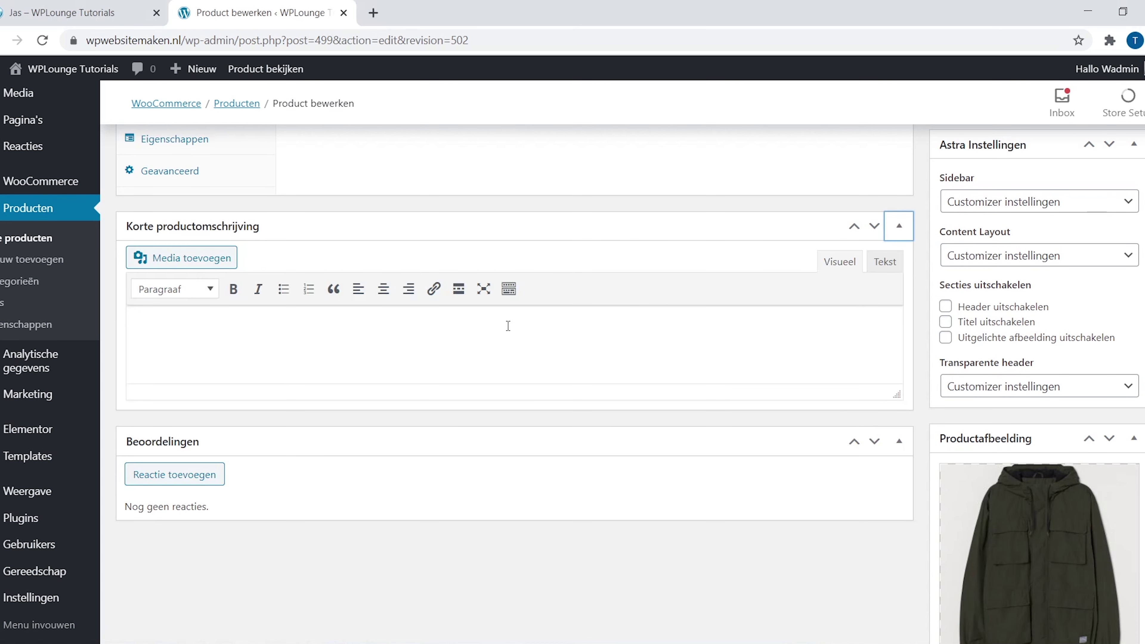
{"action": "left_click", "coordinate": [190, 330]}
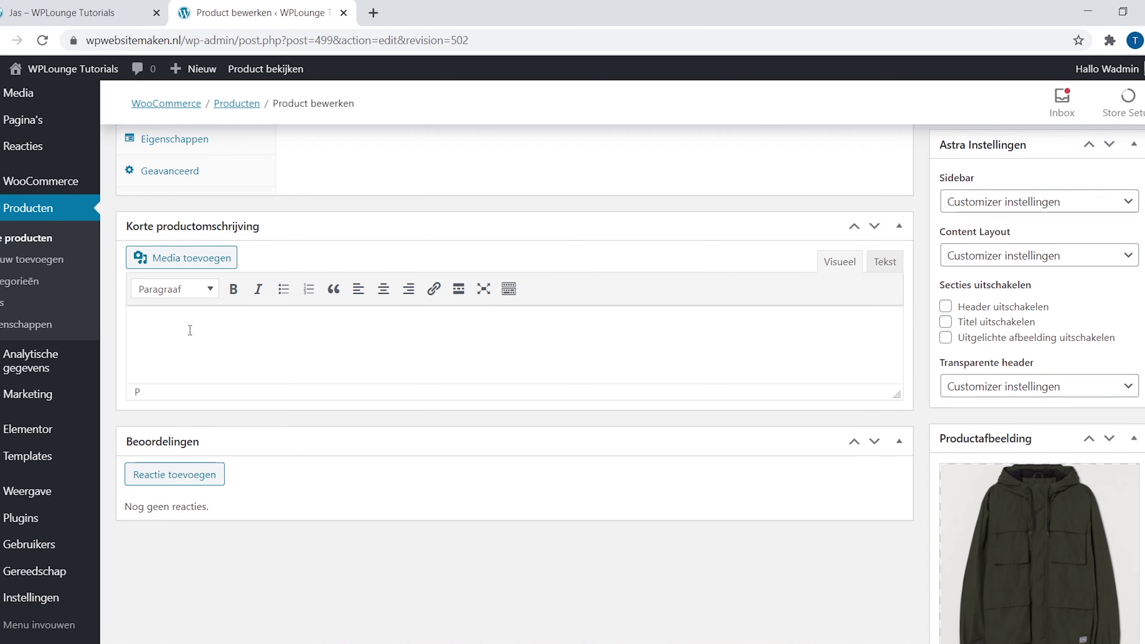
{"action": "type", "text": "Groene Windbreaker Jas"}
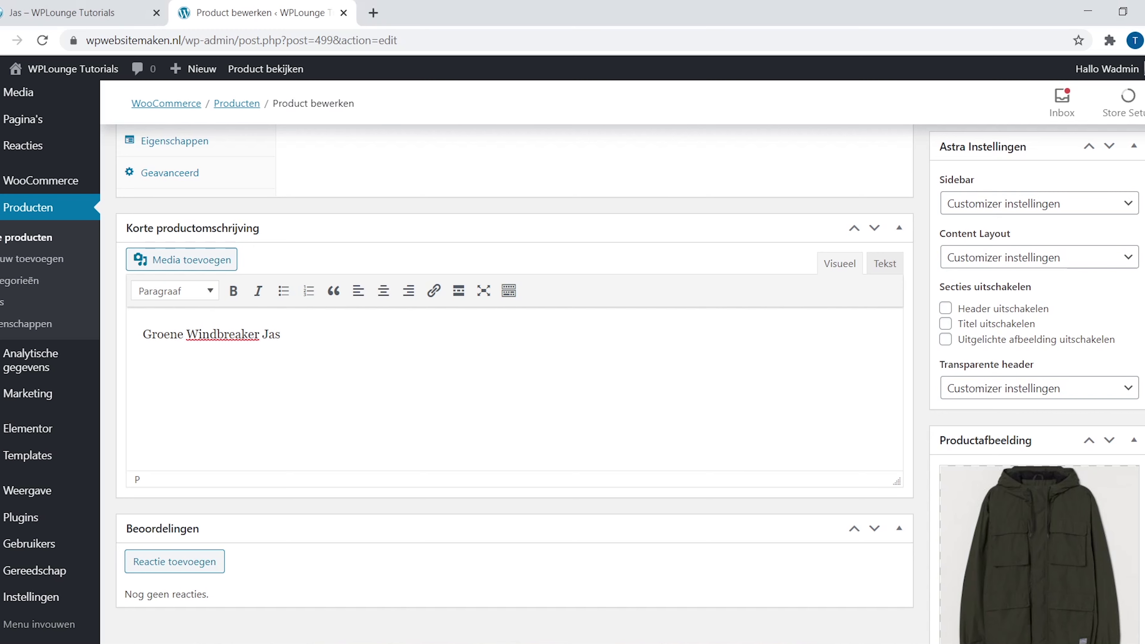
- Fill in the main product description starting "Een jas van waterafstotend, winddicht, functioneel materiaal met een capuchon en een ritsluiting voor" and update the product
{"action": "scroll", "coordinate": [514, 361], "scroll_direction": "up", "scroll_amount": 15}
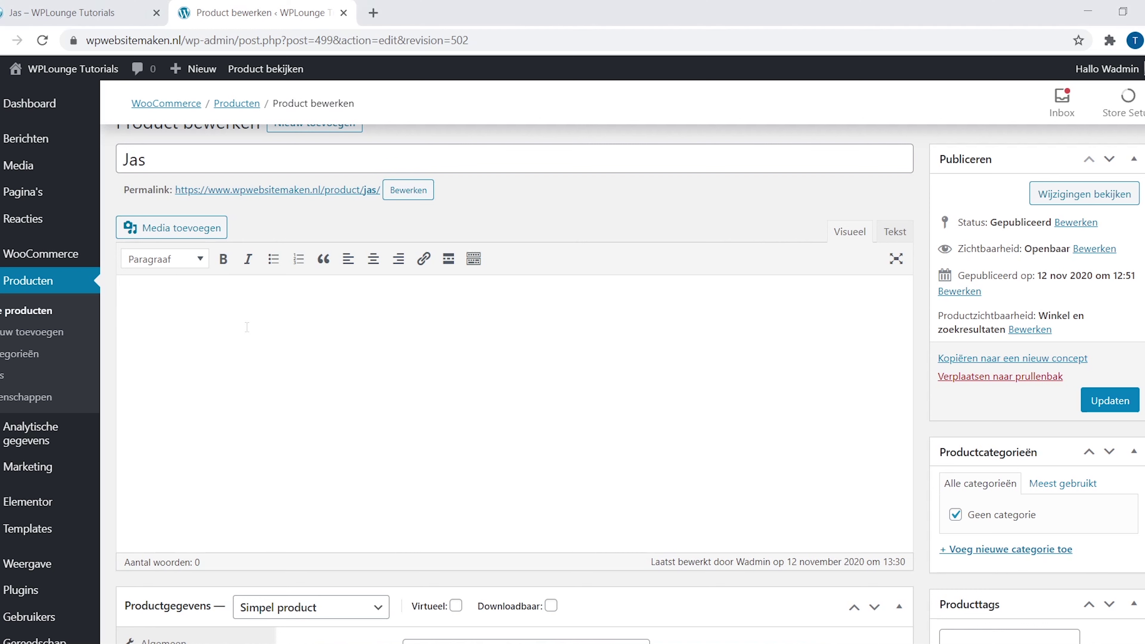
{"action": "type", "text": "Een jas van waterafstotend, winddicht, functioneel materiaal met een capuchon en een ritsluiting voor. De jas heeft bekleed elastiek onder aan de mouwen, zakken met klep en blinde knoop en een blinde drawstring aan de onderkant. Gevoerd met gerecycled polyester."}
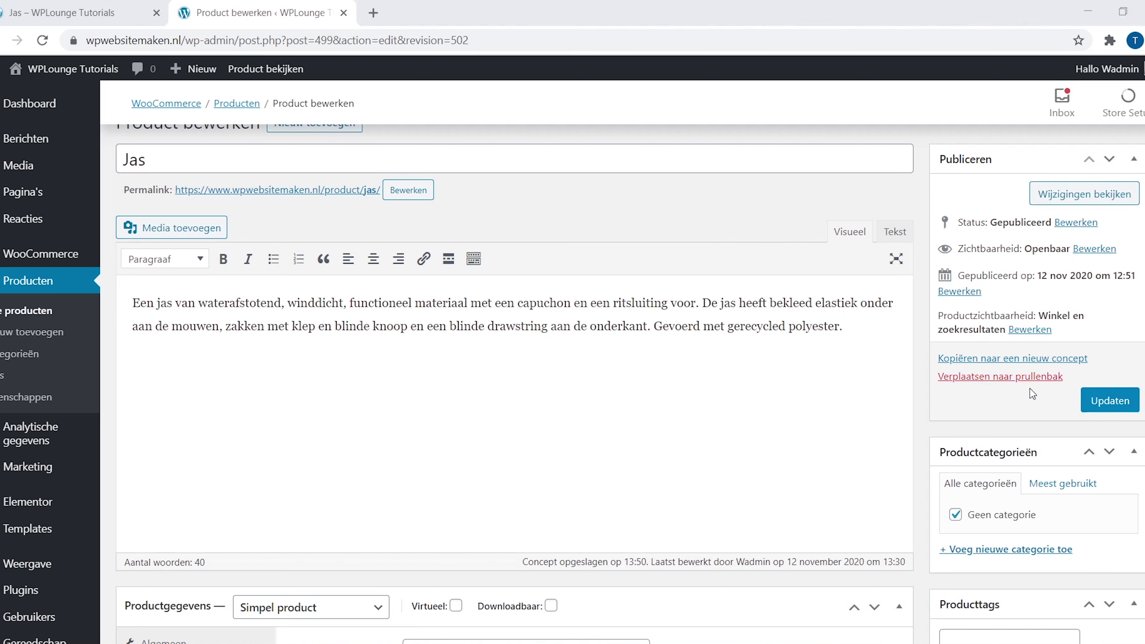
{"action": "left_click", "coordinate": [1119, 410]}
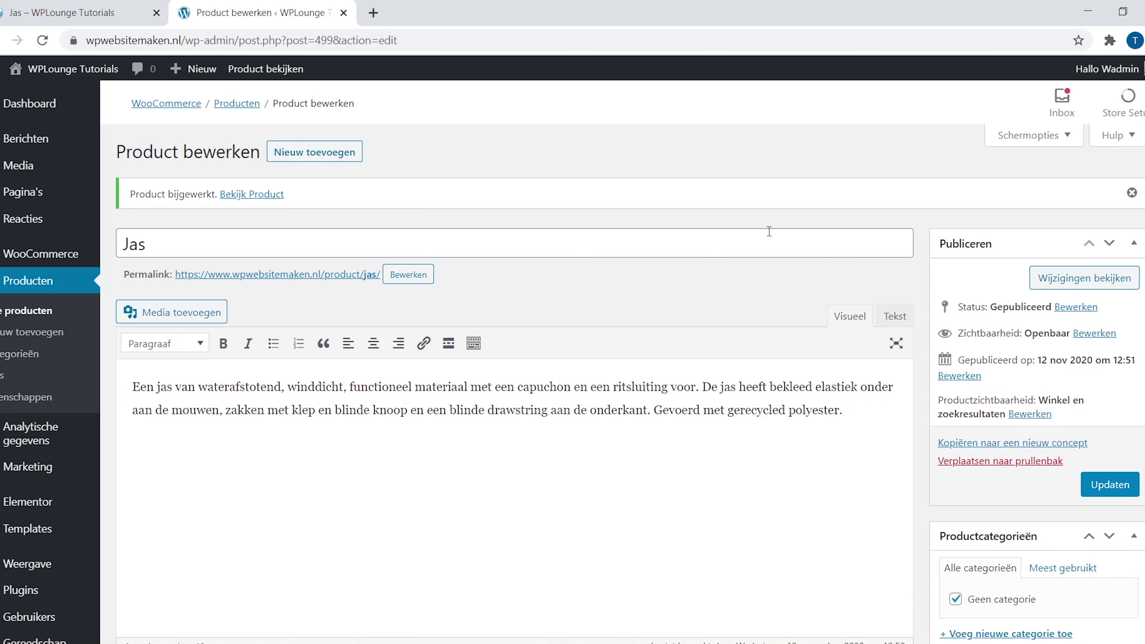
- Refresh the live Jas product page and check its image, short description, Beschrijving and Beoordelingen sections
{"action": "left_click", "coordinate": [86, 14]}
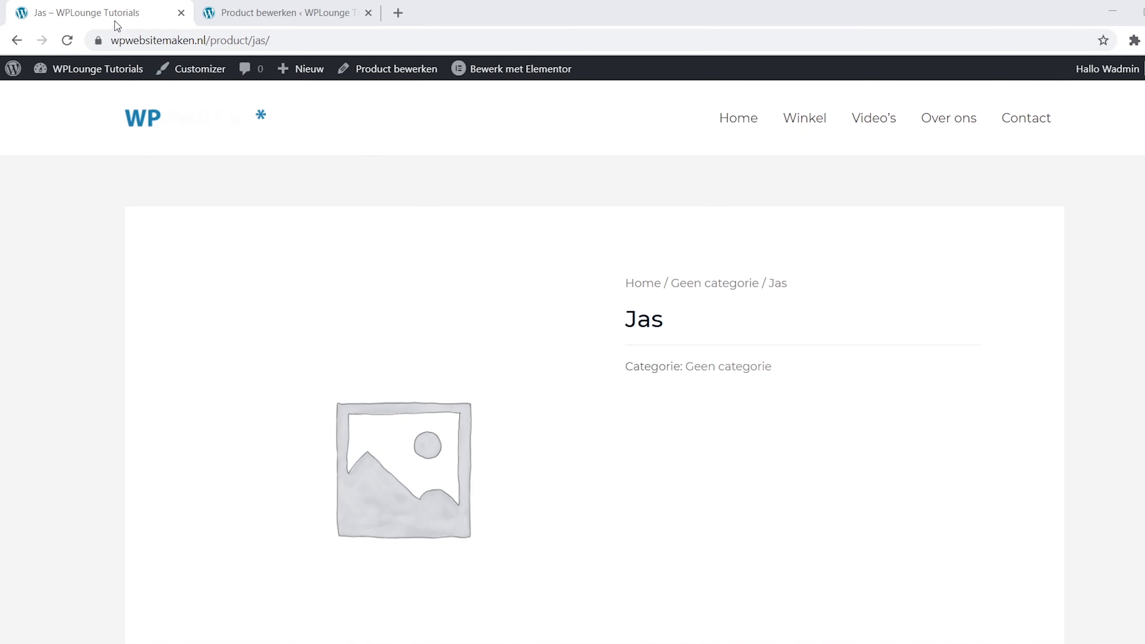
{"action": "left_click", "coordinate": [67, 41]}
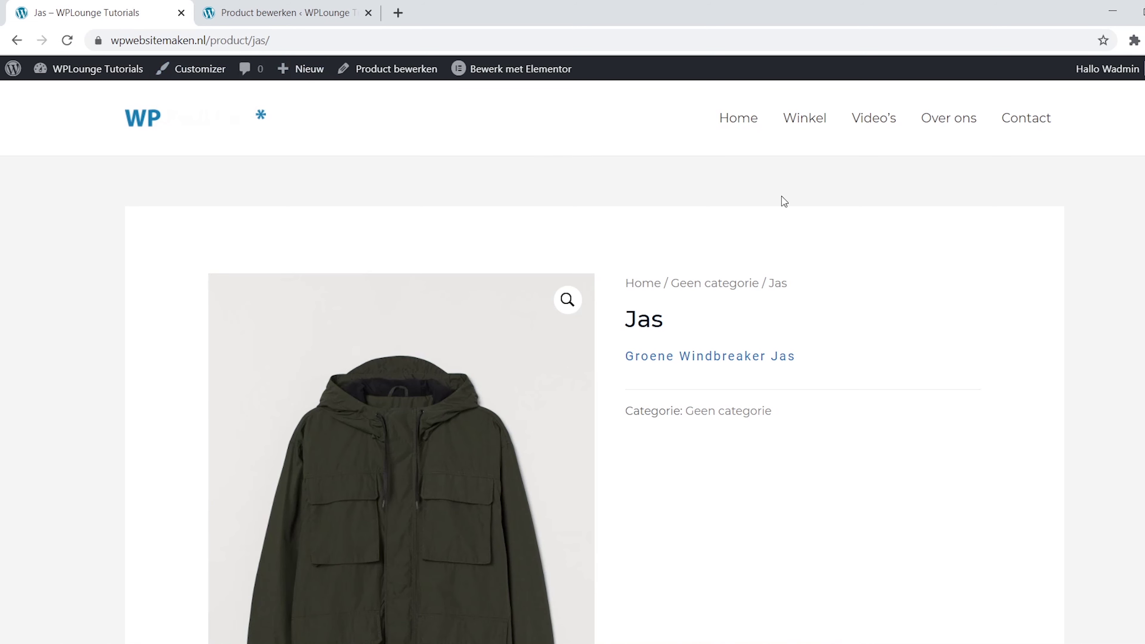
{"action": "scroll", "coordinate": [572, 360], "scroll_direction": "down", "scroll_amount": 4}
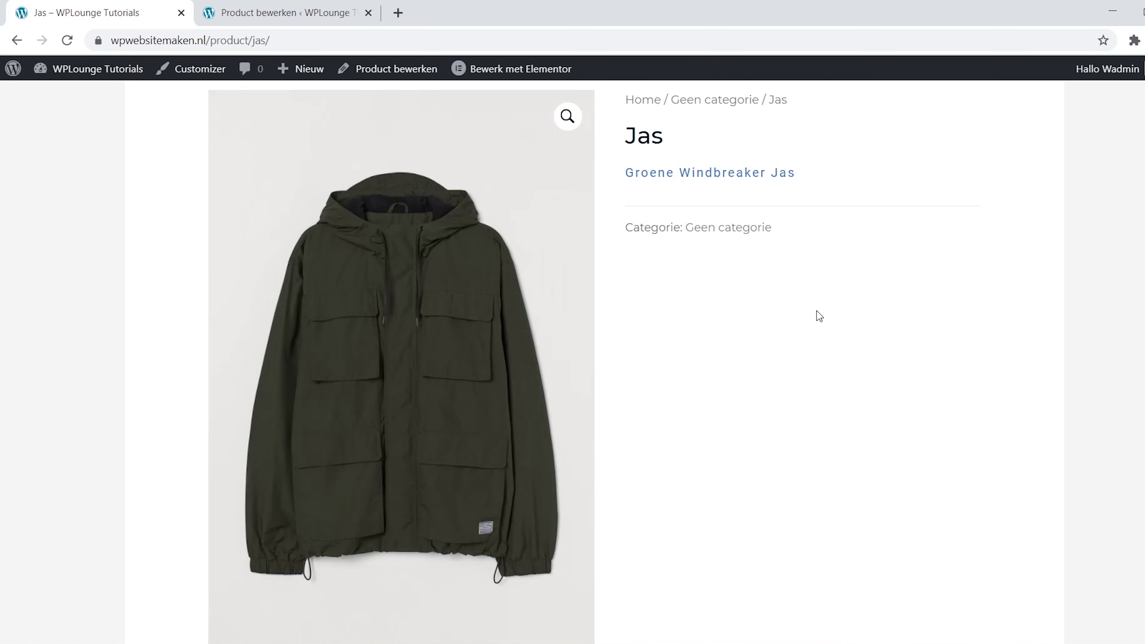
{"action": "scroll", "coordinate": [757, 396], "scroll_direction": "down", "scroll_amount": 6}
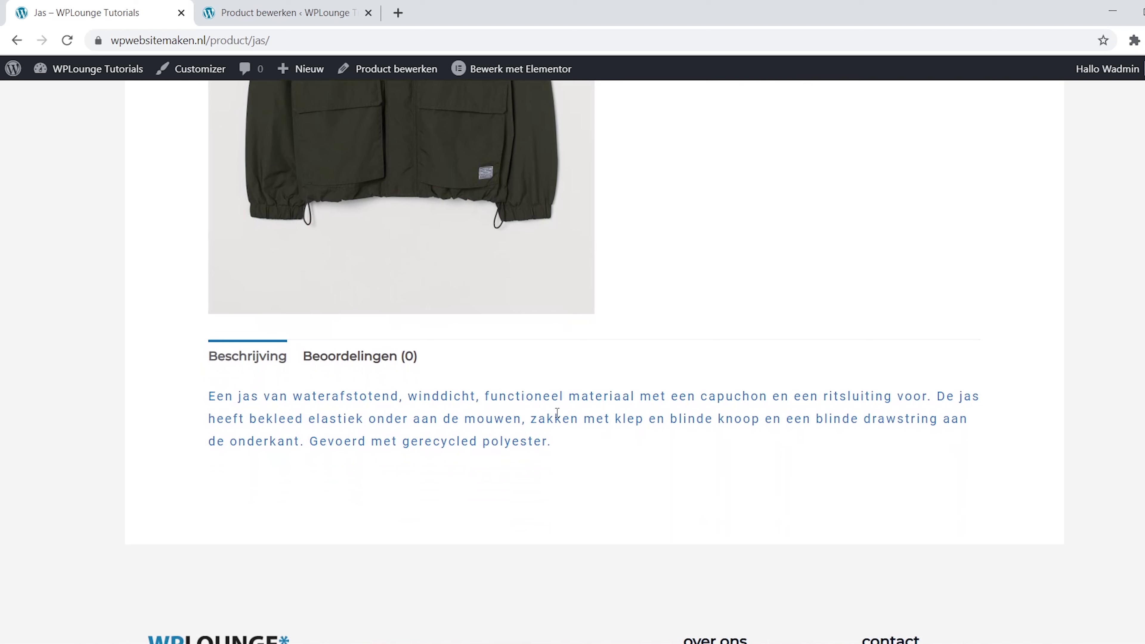
{"action": "left_click", "coordinate": [376, 363]}
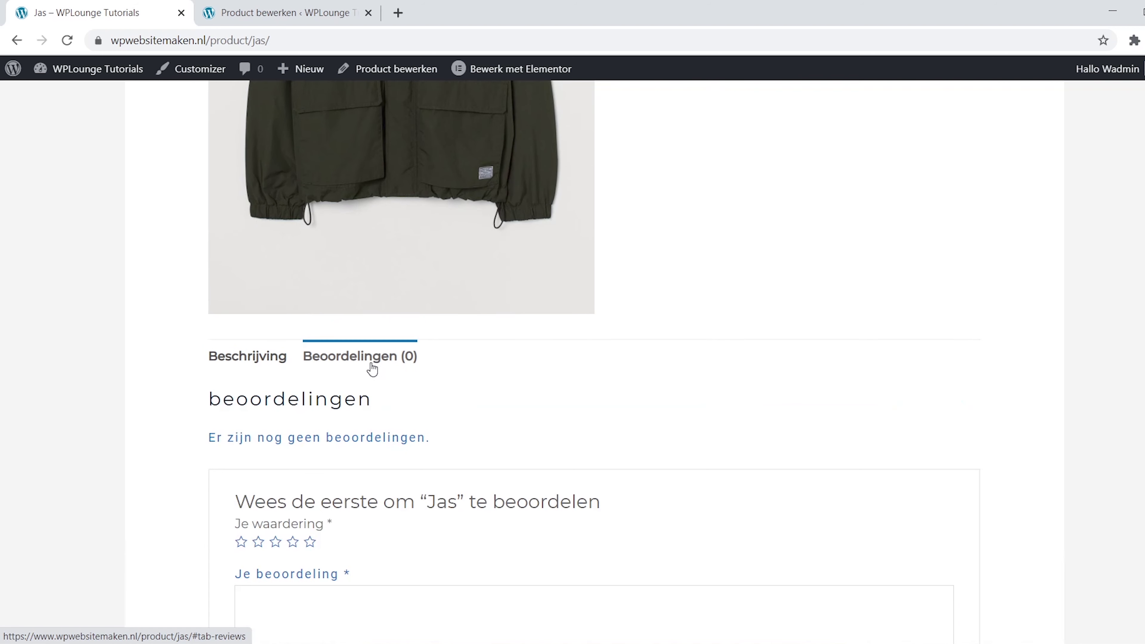
{"action": "left_click", "coordinate": [275, 361]}
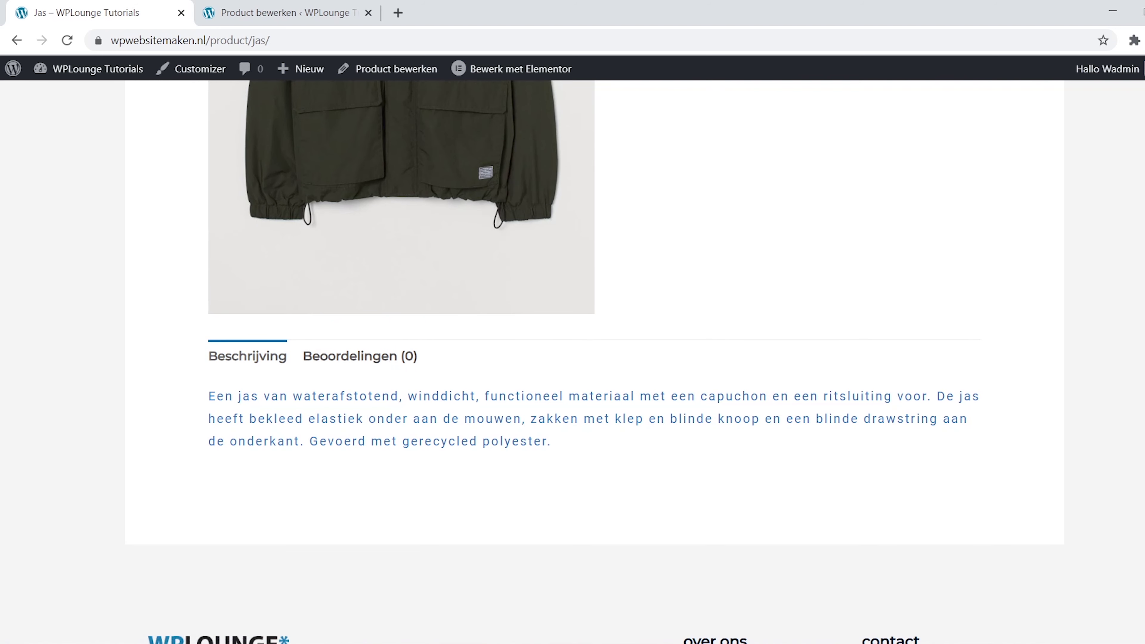
{"action": "scroll", "coordinate": [595, 361], "scroll_direction": "up", "scroll_amount": 1}
{"action": "scroll", "coordinate": [595, 361], "scroll_direction": "up", "scroll_amount": 6}
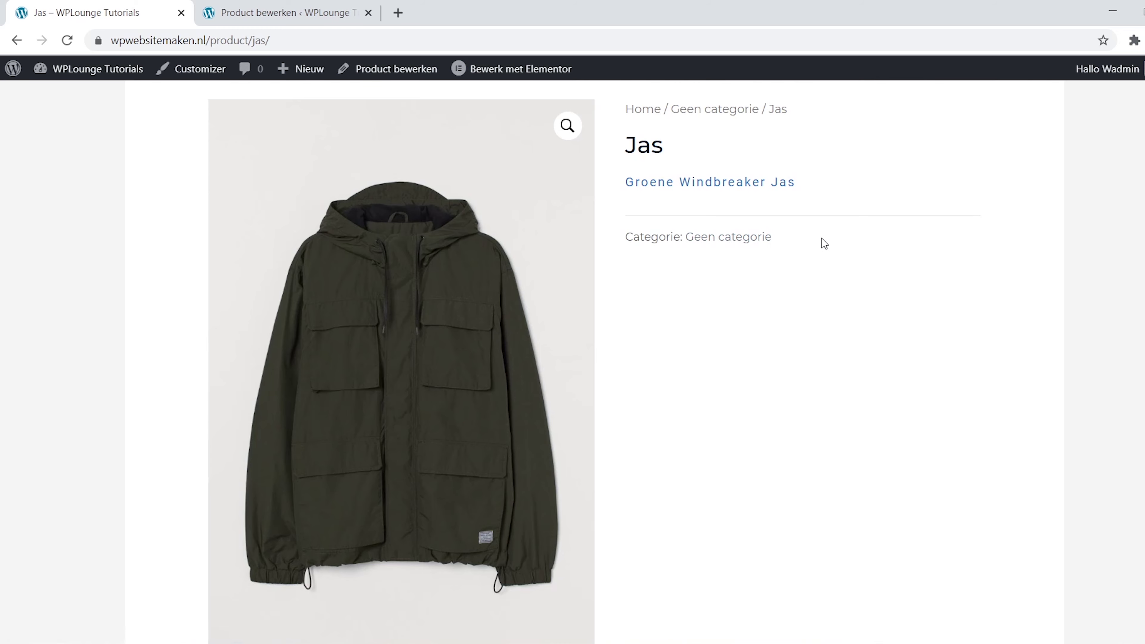
- Return to editing the Jas product and add a new product category named "Kleding"
{"action": "left_click", "coordinate": [339, 16]}
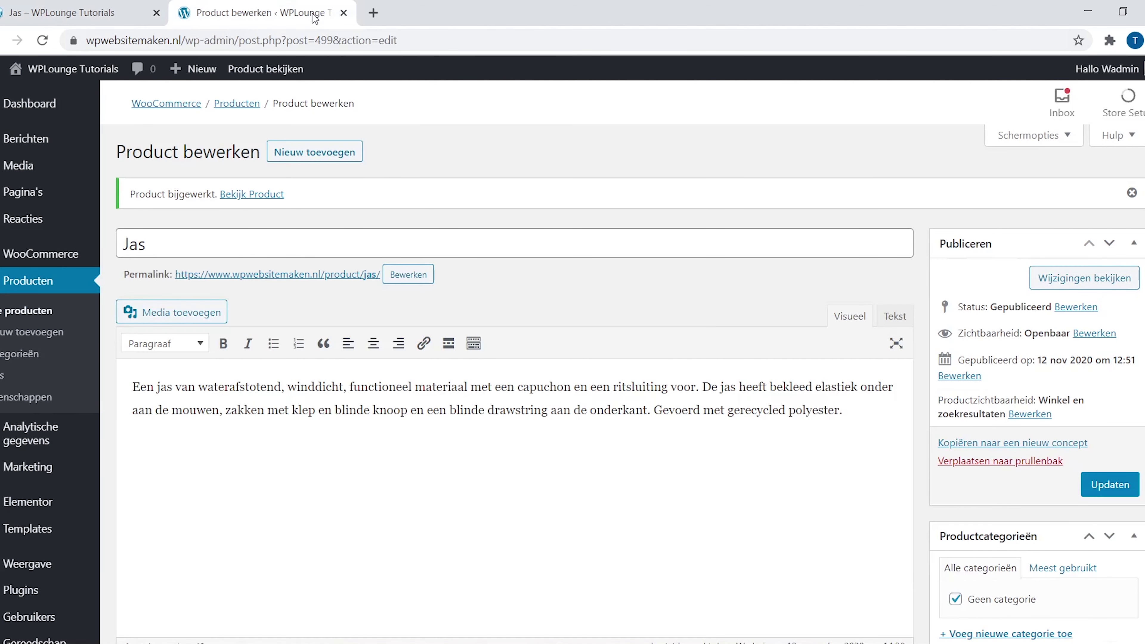
{"action": "scroll", "coordinate": [1117, 161], "scroll_direction": "down", "scroll_amount": 2}
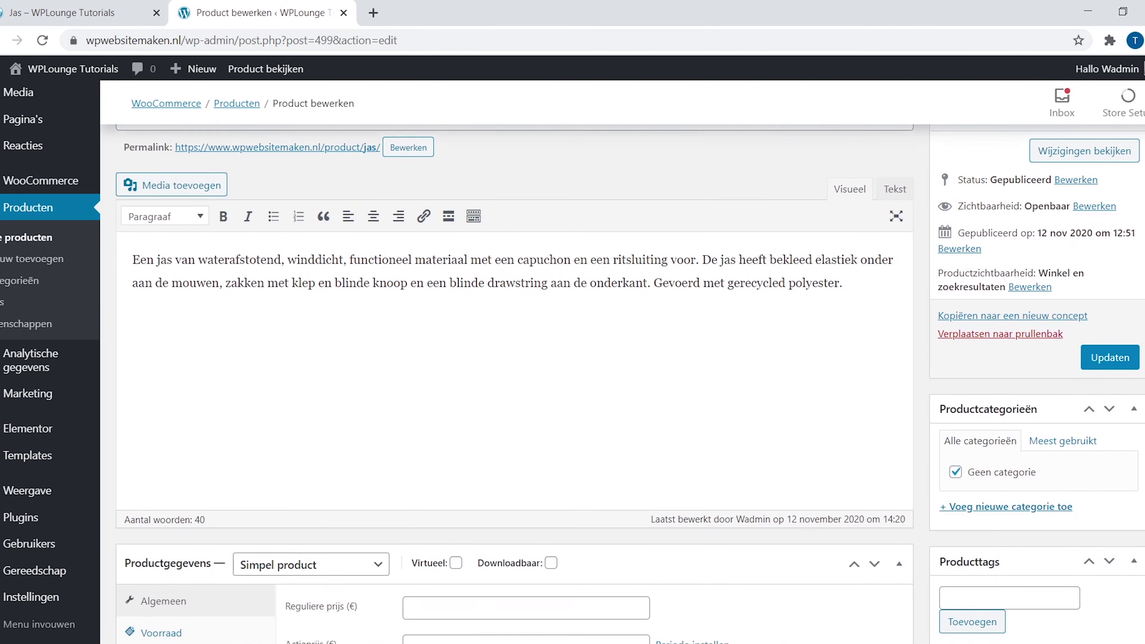
{"action": "scroll", "coordinate": [1095, 304], "scroll_direction": "down", "scroll_amount": 4}
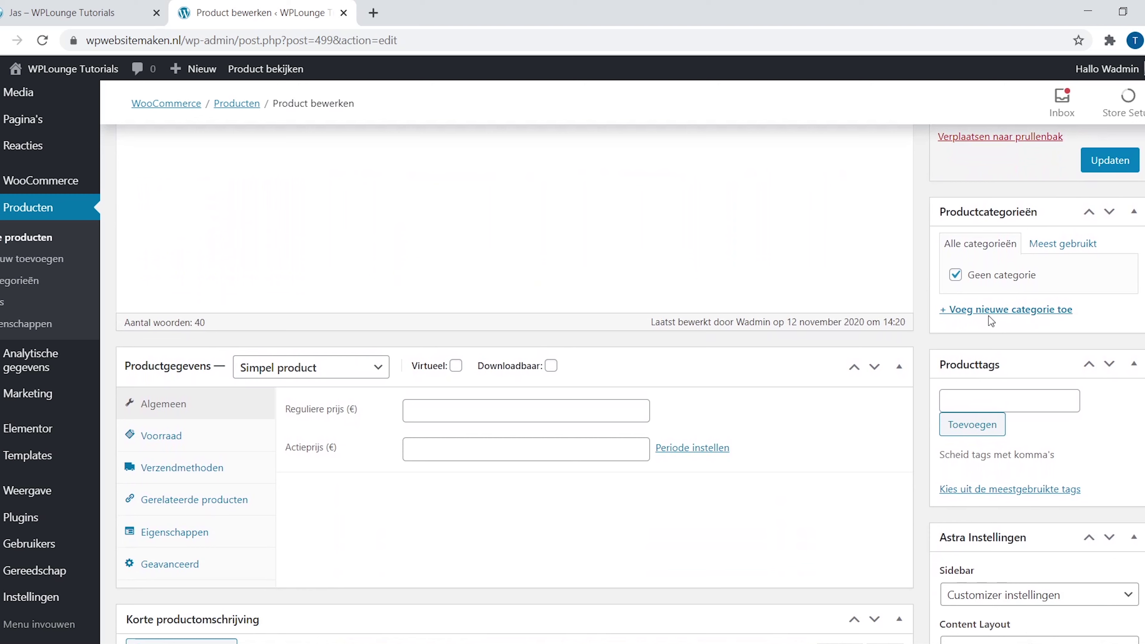
{"action": "left_click", "coordinate": [988, 311]}
{"action": "type", "text": "Kleding"}
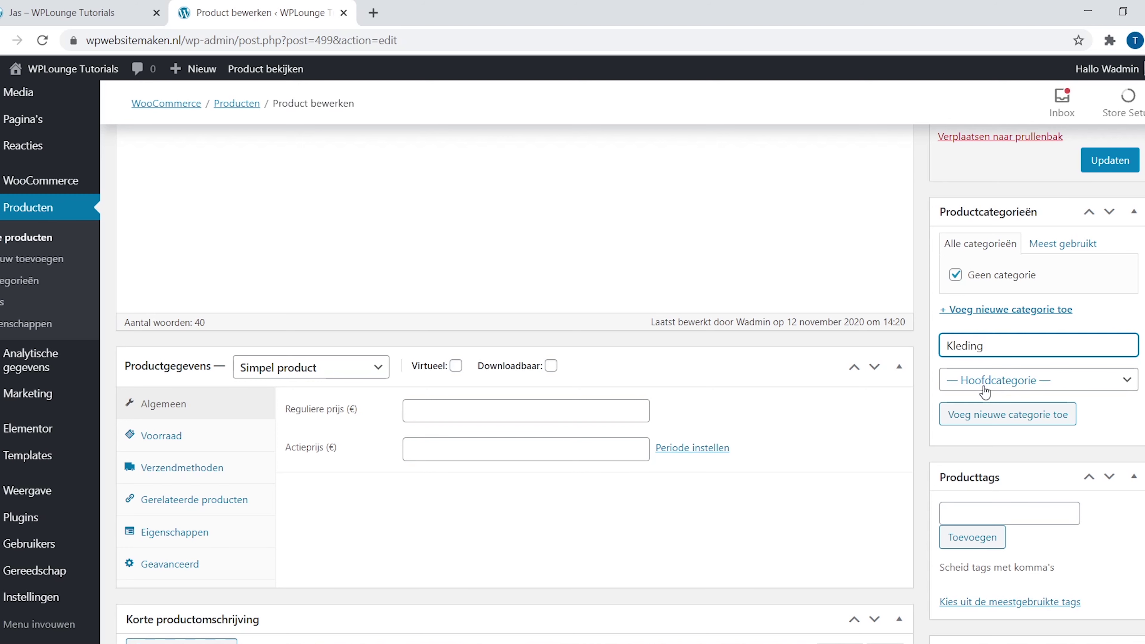
{"action": "left_click", "coordinate": [1056, 423]}
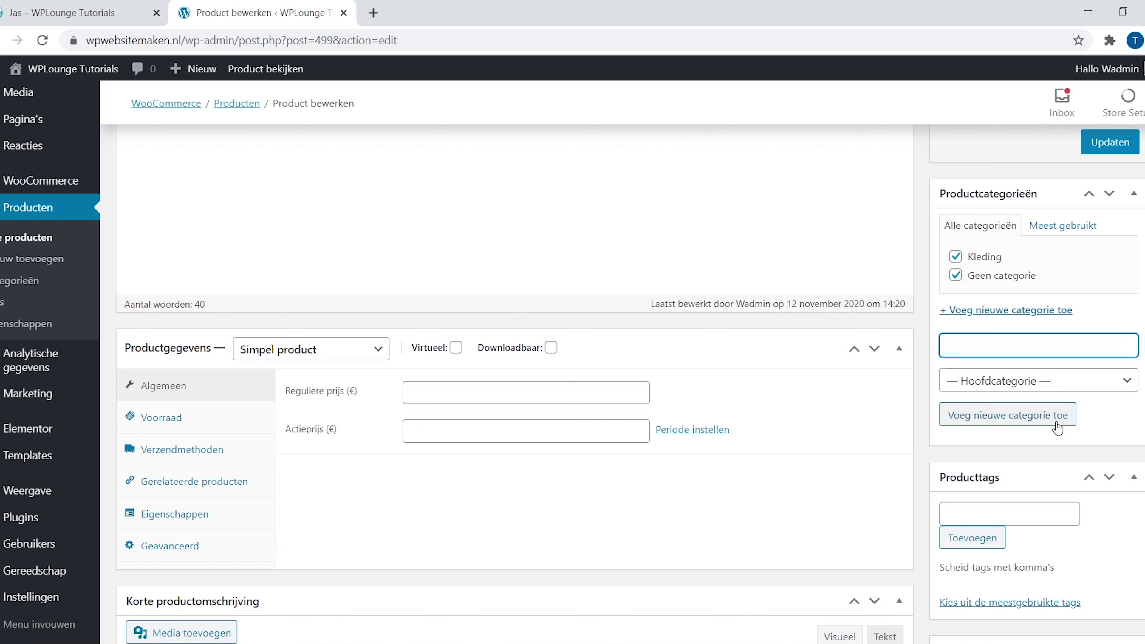
- Add the category "Jassen" under the parent Kleding and remove Geen categorie from the product
{"action": "type", "text": "Jassen"}
{"action": "left_click", "coordinate": [1032, 381]}
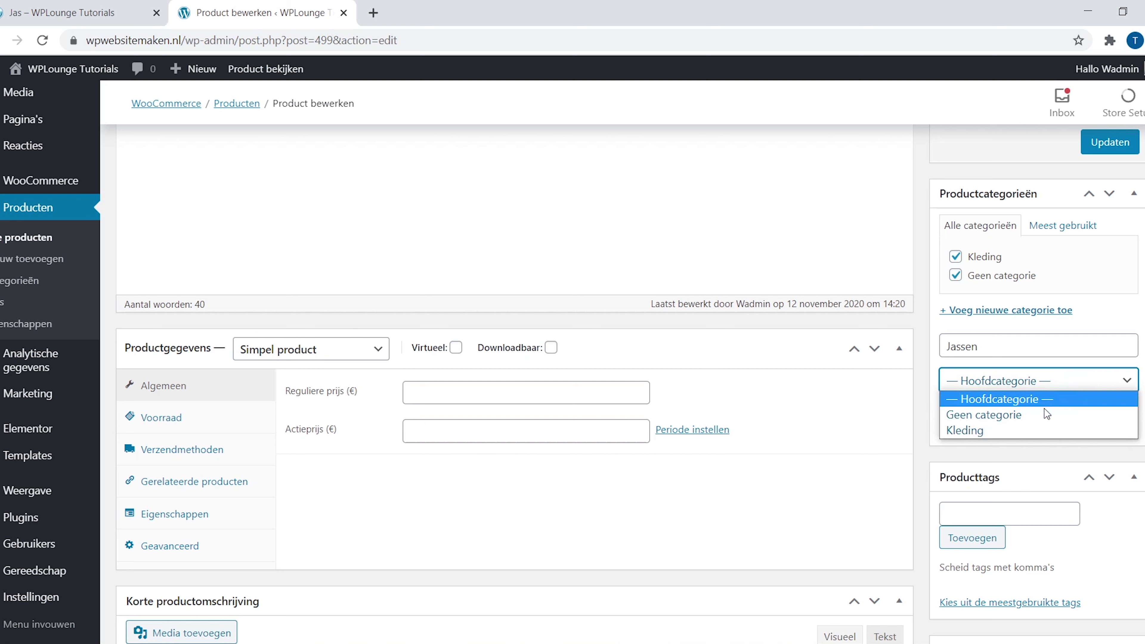
{"action": "left_click", "coordinate": [1035, 426]}
{"action": "left_click", "coordinate": [1037, 424]}
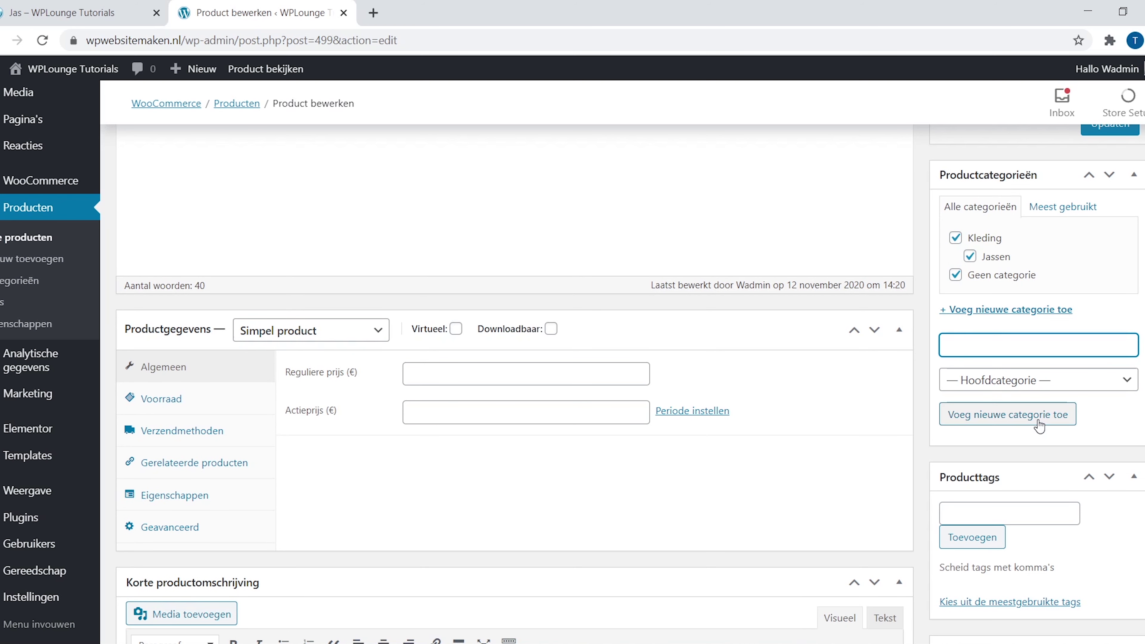
{"action": "left_click", "coordinate": [958, 280]}
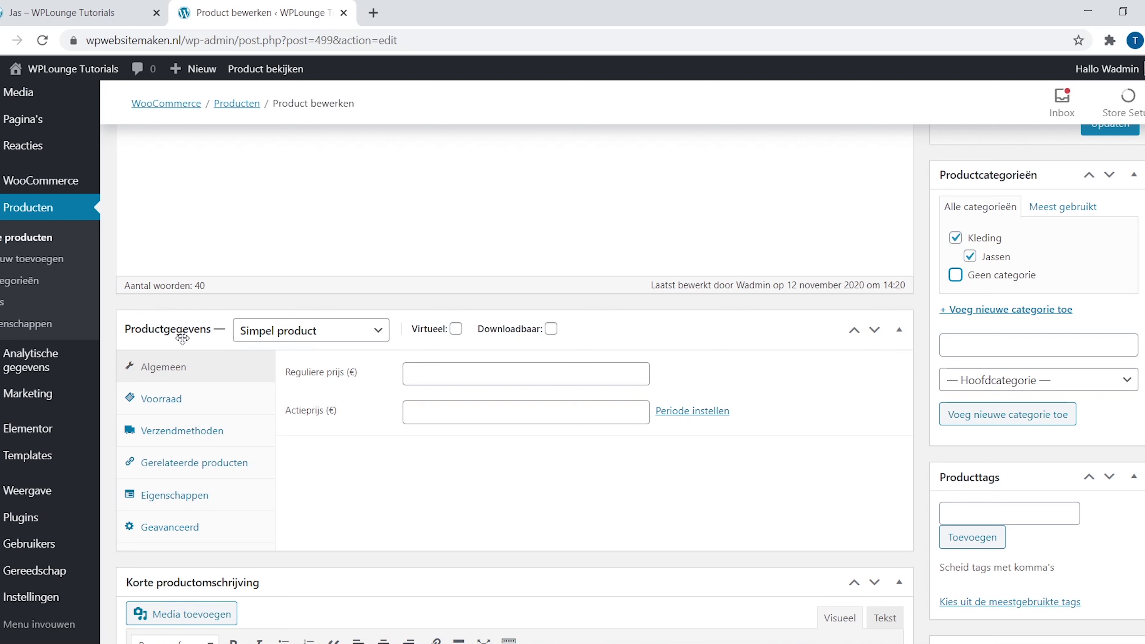
- Set the Jas product's regular price to 29,95 euro and its sale price to 19,95 euro
{"action": "left_click", "coordinate": [444, 376]}
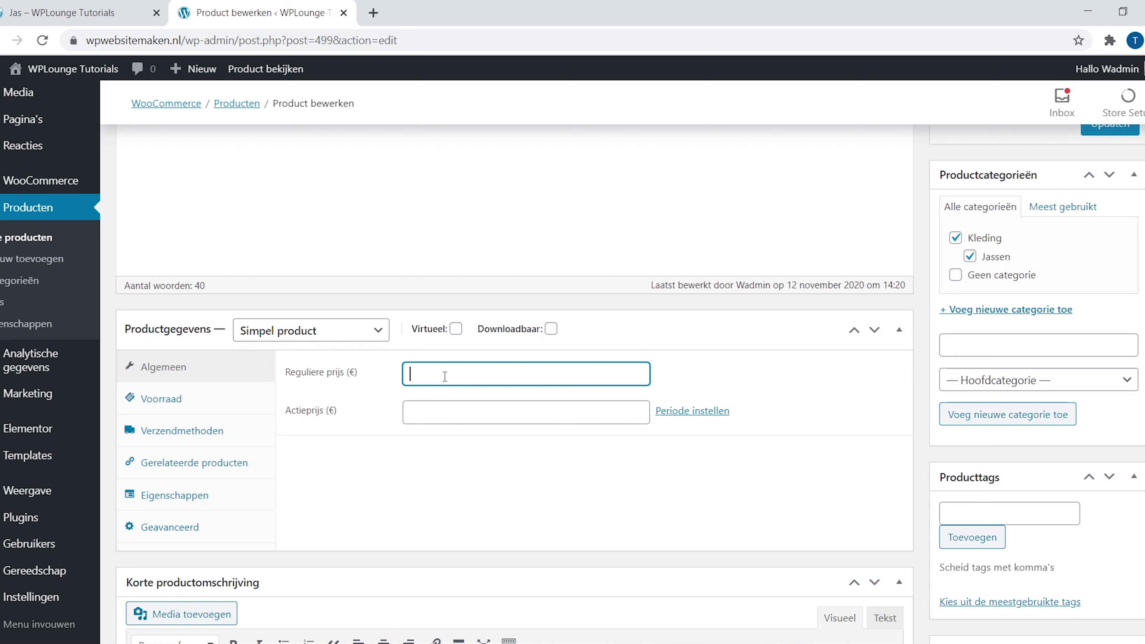
{"action": "type", "text": "29,95"}
{"action": "left_click", "coordinate": [408, 412]}
{"action": "type", "text": "19,95"}
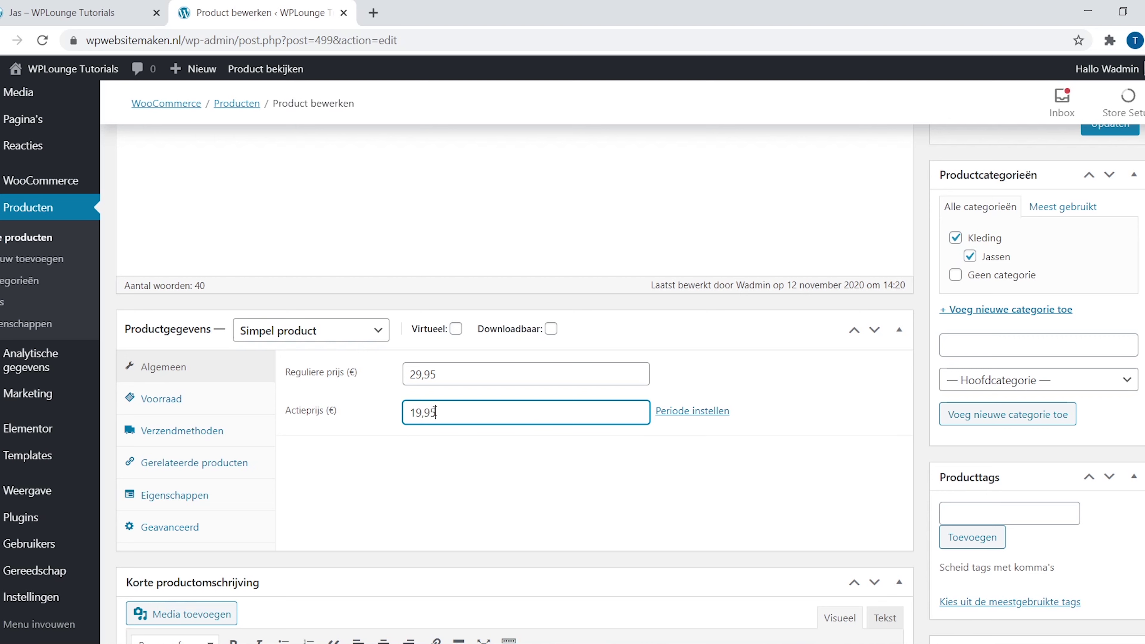
- Schedule the sale price from 2020-12-01 to 2020-12-31 and update the product
{"action": "left_click", "coordinate": [718, 424]}
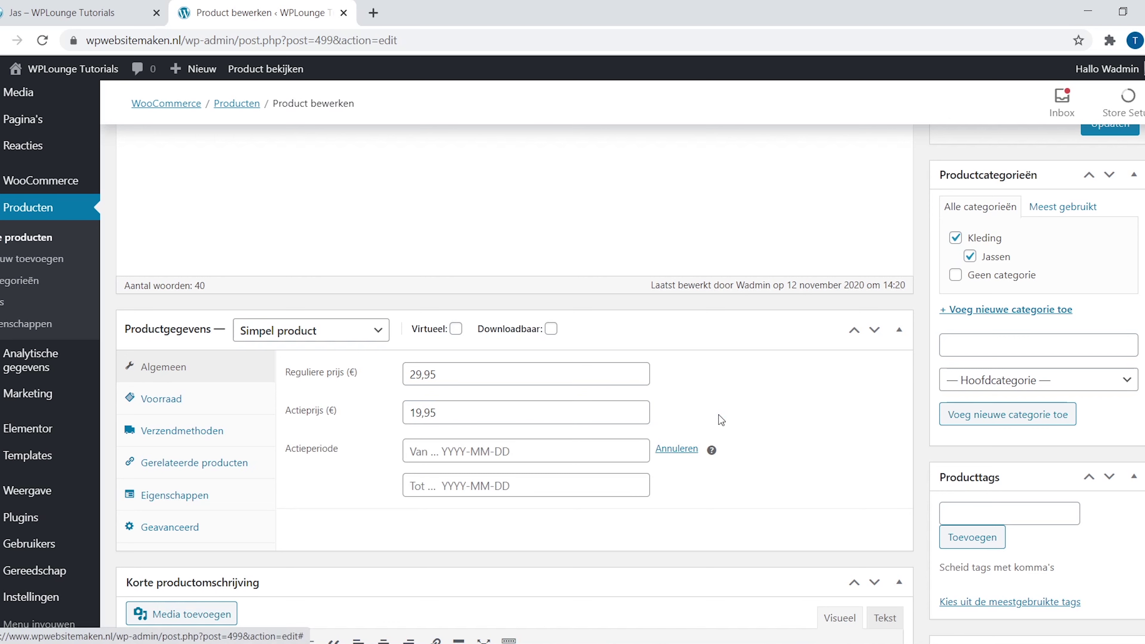
{"action": "left_click", "coordinate": [444, 452]}
{"action": "left_click", "coordinate": [448, 285]}
{"action": "left_click", "coordinate": [477, 482]}
{"action": "left_click", "coordinate": [501, 422]}
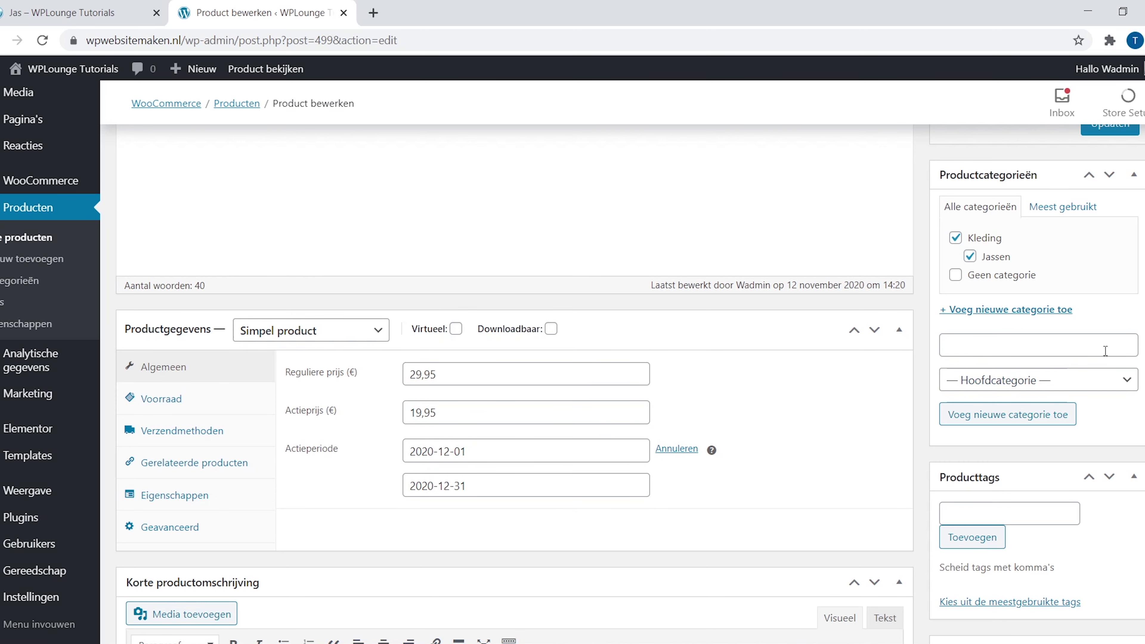
{"action": "scroll", "coordinate": [1118, 397], "scroll_direction": "up", "scroll_amount": 5}
{"action": "left_click", "coordinate": [1110, 390]}
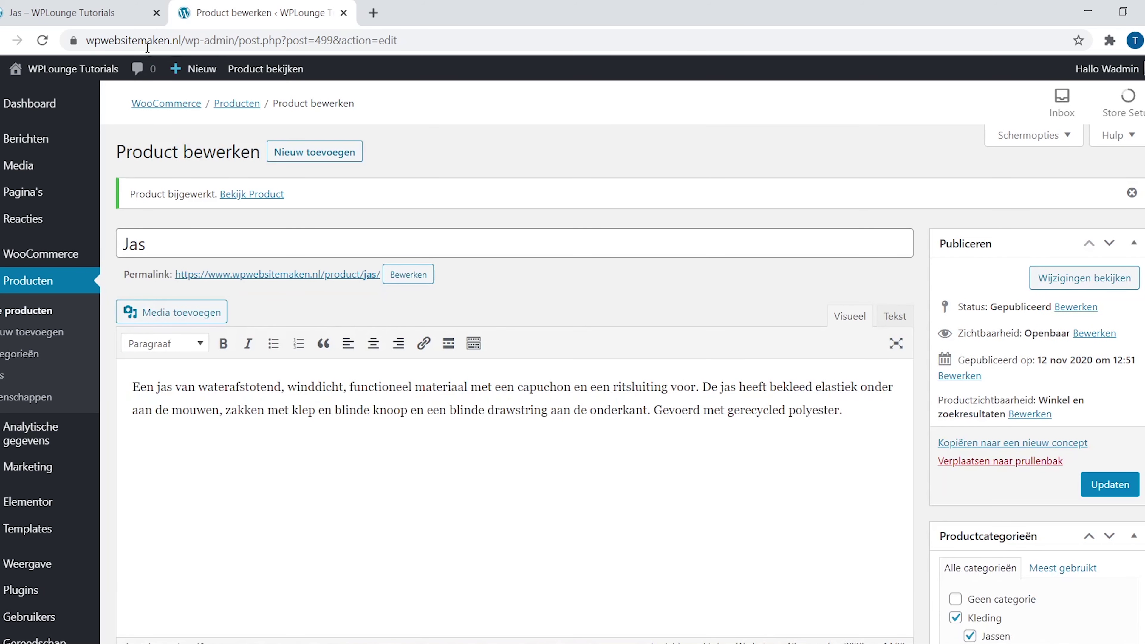
- Refresh the live Jas product page and add one jacket to the shopping cart
{"action": "left_click", "coordinate": [130, 25]}
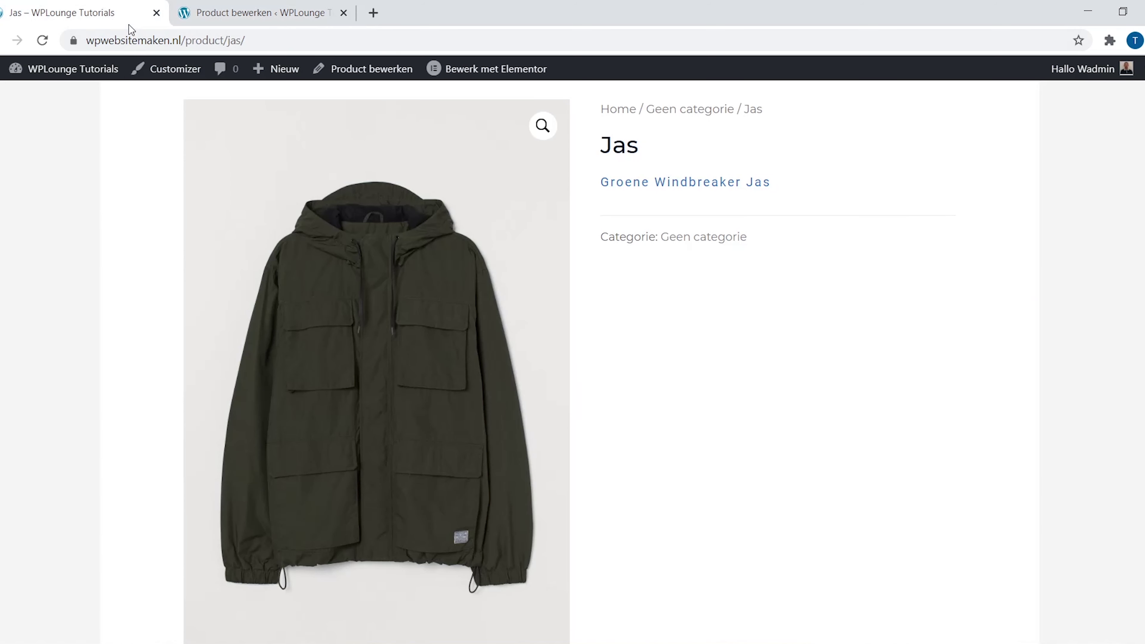
{"action": "left_click", "coordinate": [44, 41]}
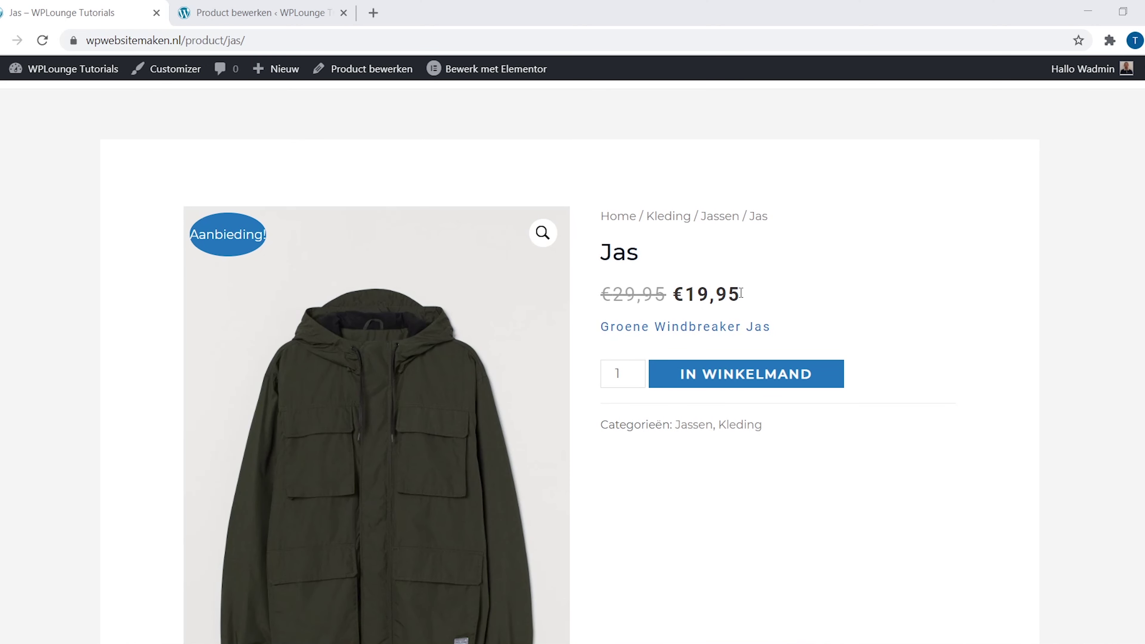
{"action": "left_click", "coordinate": [833, 378]}
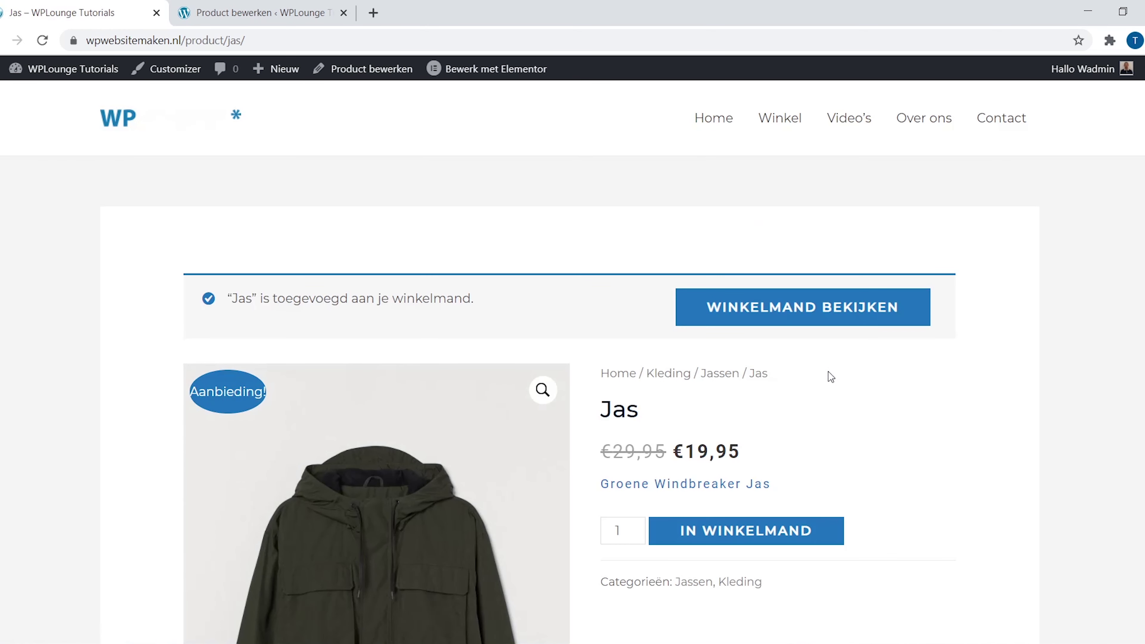
- View the shopping cart, check its quantity, coupon and totals sections, and return to the Jas product page
{"action": "left_click", "coordinate": [820, 327]}
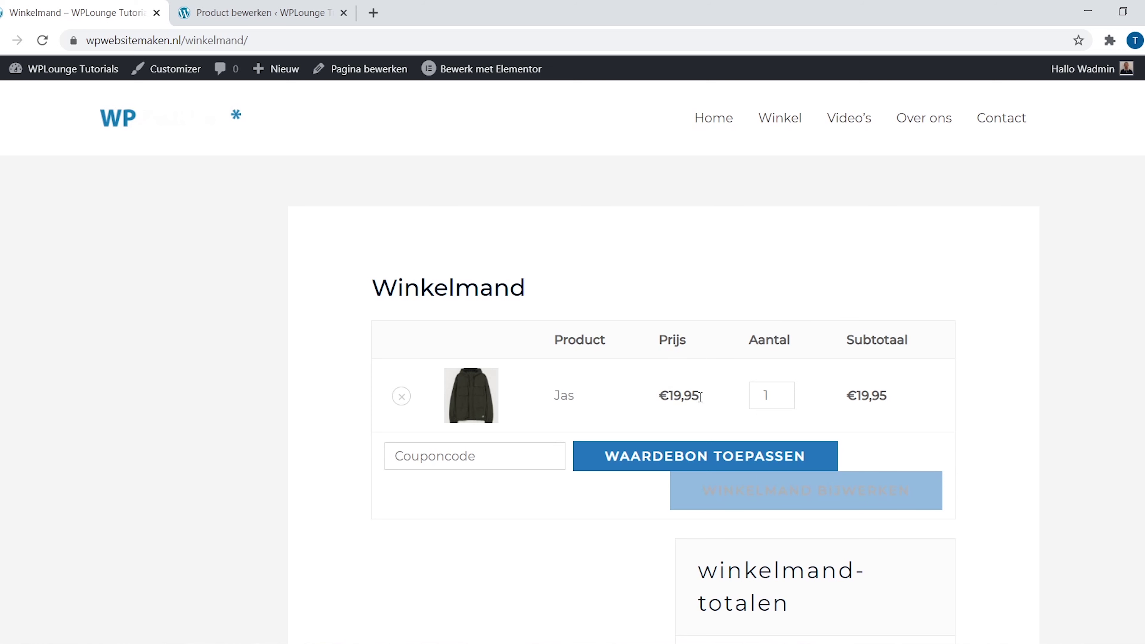
{"action": "left_click", "coordinate": [783, 392]}
{"action": "left_click", "coordinate": [784, 399]}
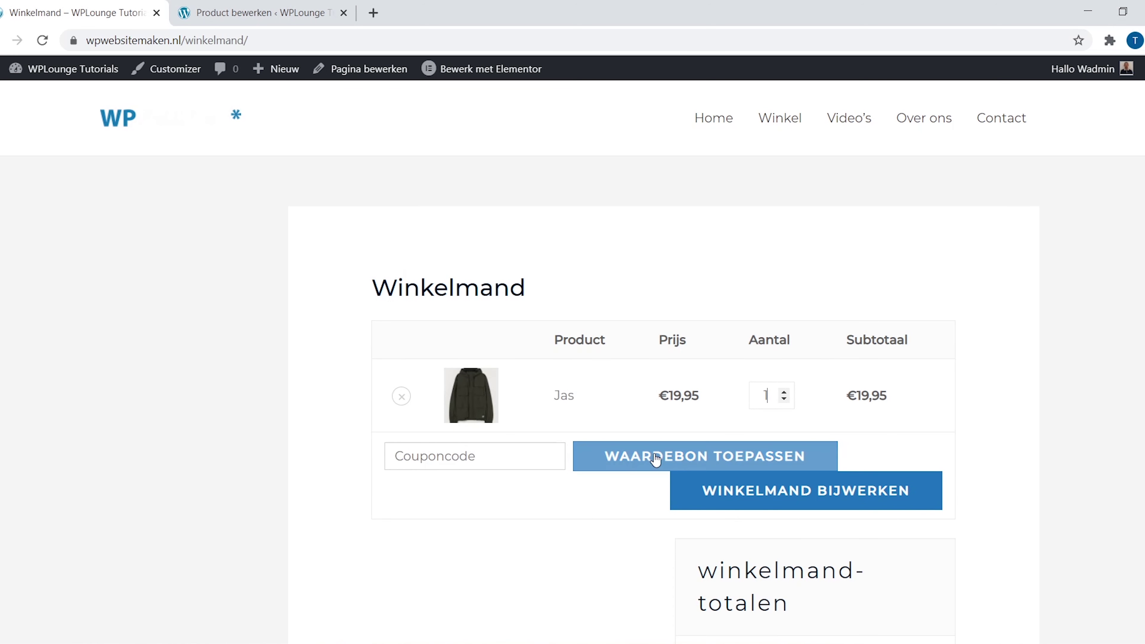
{"action": "scroll", "coordinate": [983, 445], "scroll_direction": "down", "scroll_amount": 8}
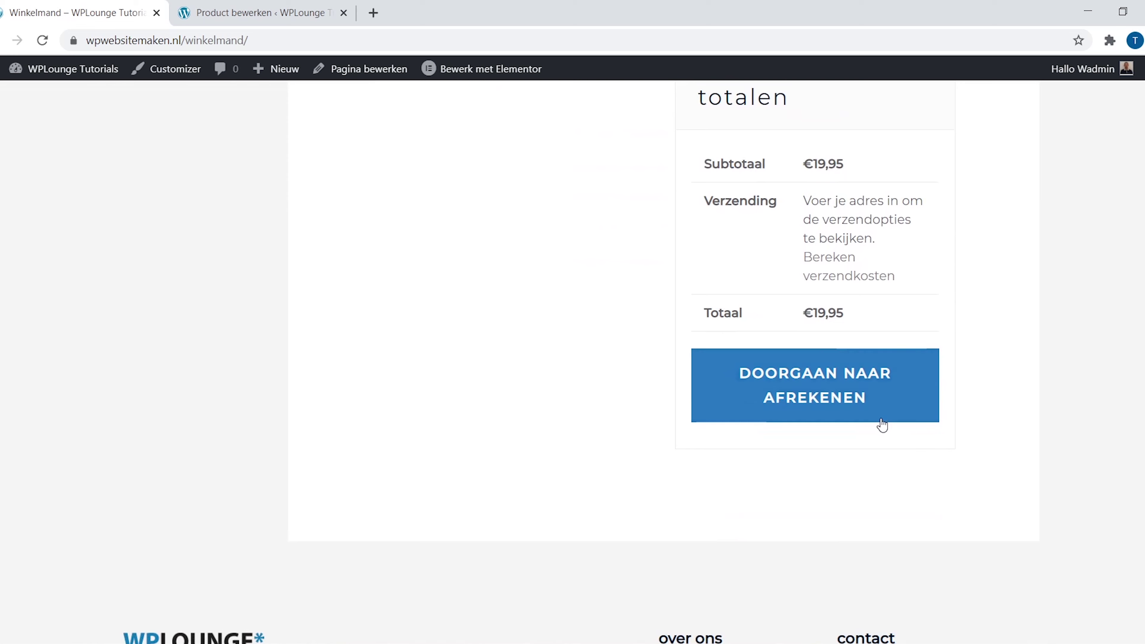
{"action": "scroll", "coordinate": [1120, 431], "scroll_direction": "up", "scroll_amount": 10}
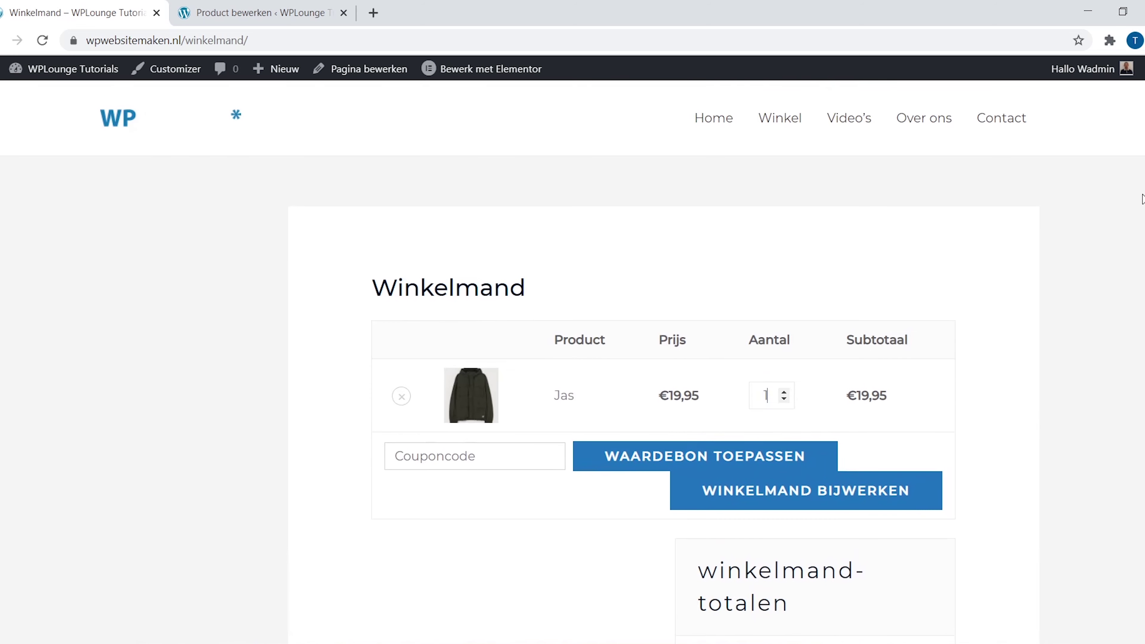
{"action": "left_click", "coordinate": [562, 399]}
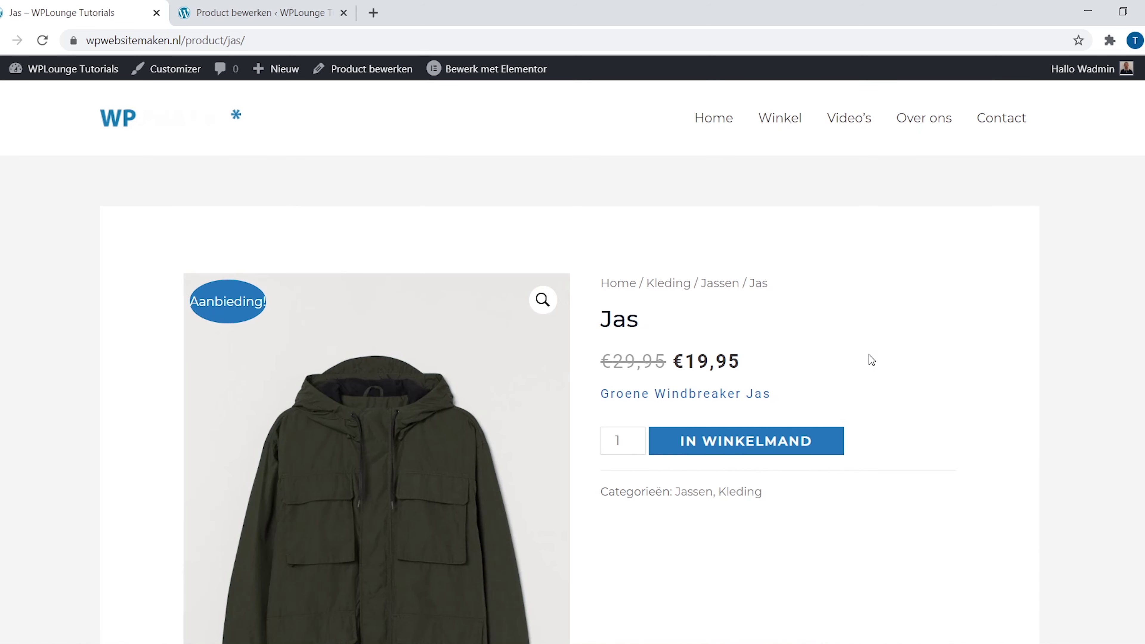
- Return to editing the Jas product and review the product types and the Virtueel and Downloadbaar options, keeping Simpel product
{"action": "left_click", "coordinate": [293, 23]}
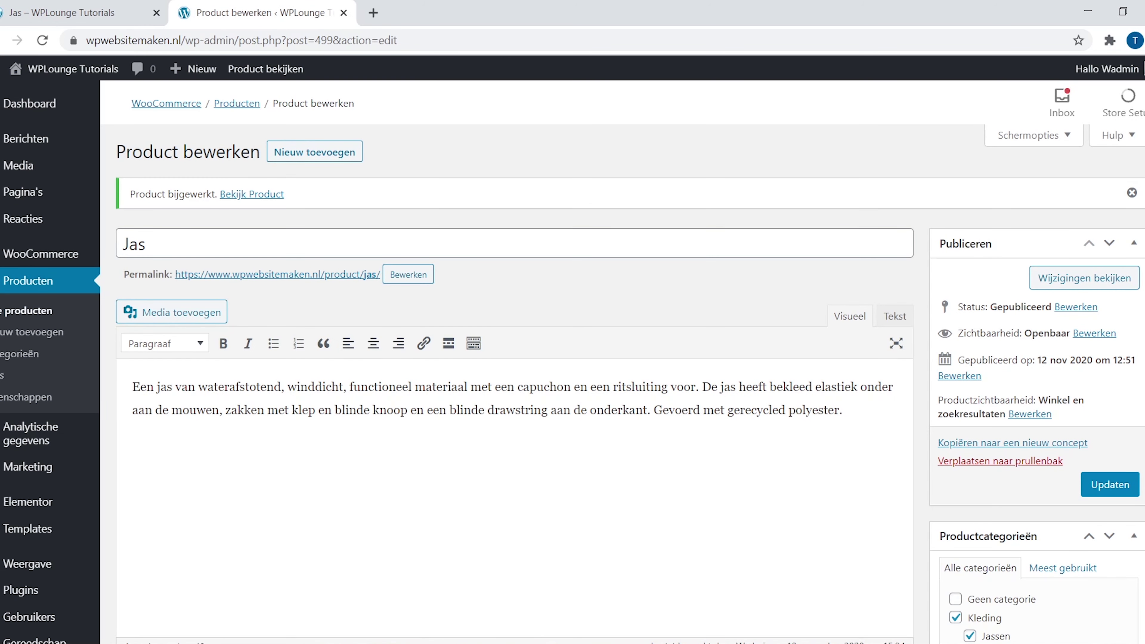
{"action": "scroll", "coordinate": [541, 301], "scroll_direction": "down", "scroll_amount": 10}
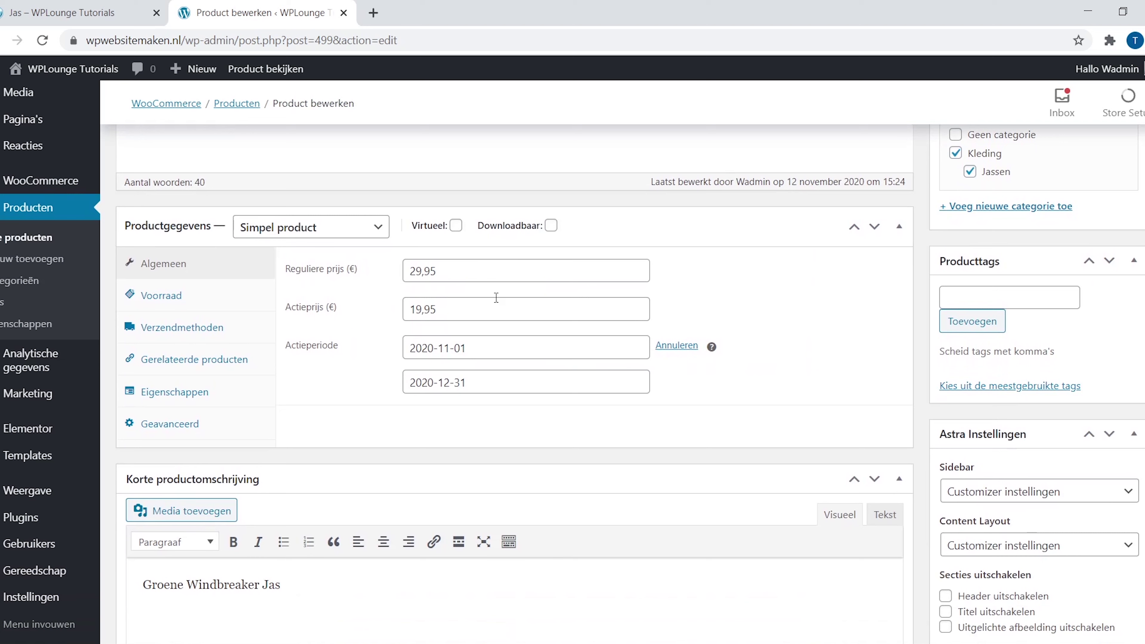
{"action": "left_click", "coordinate": [375, 230]}
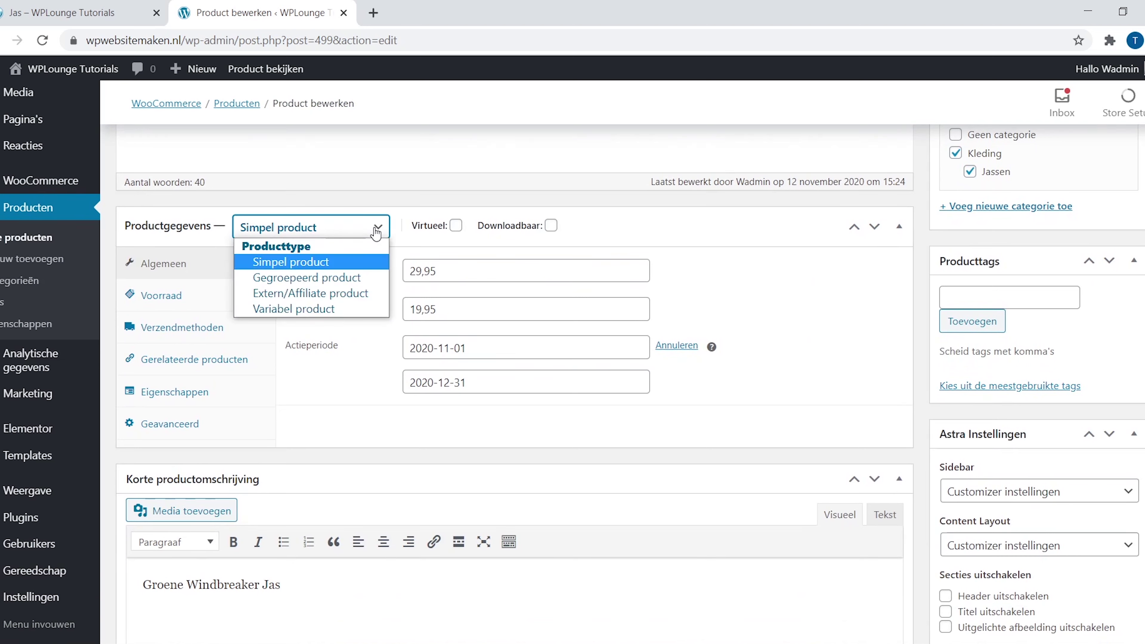
{"action": "left_click", "coordinate": [352, 263]}
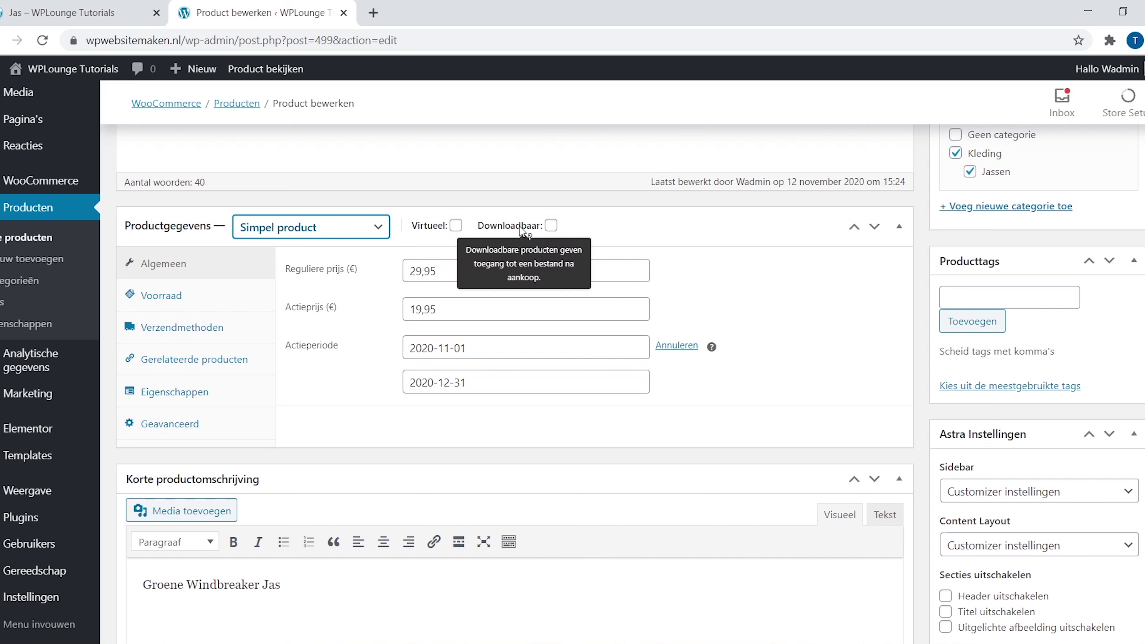
{"action": "mouse_move", "coordinate": [442, 224]}
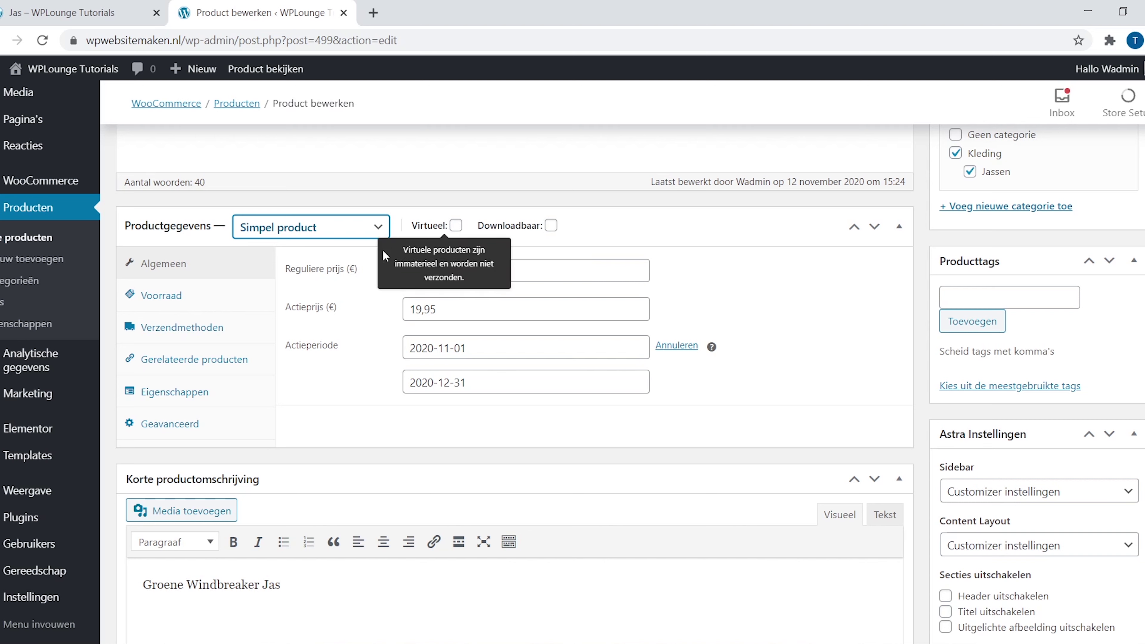
- Enable stock management for the Jas product with a stock quantity of 15 and backorders set to Niet toestaan
{"action": "left_click", "coordinate": [238, 297]}
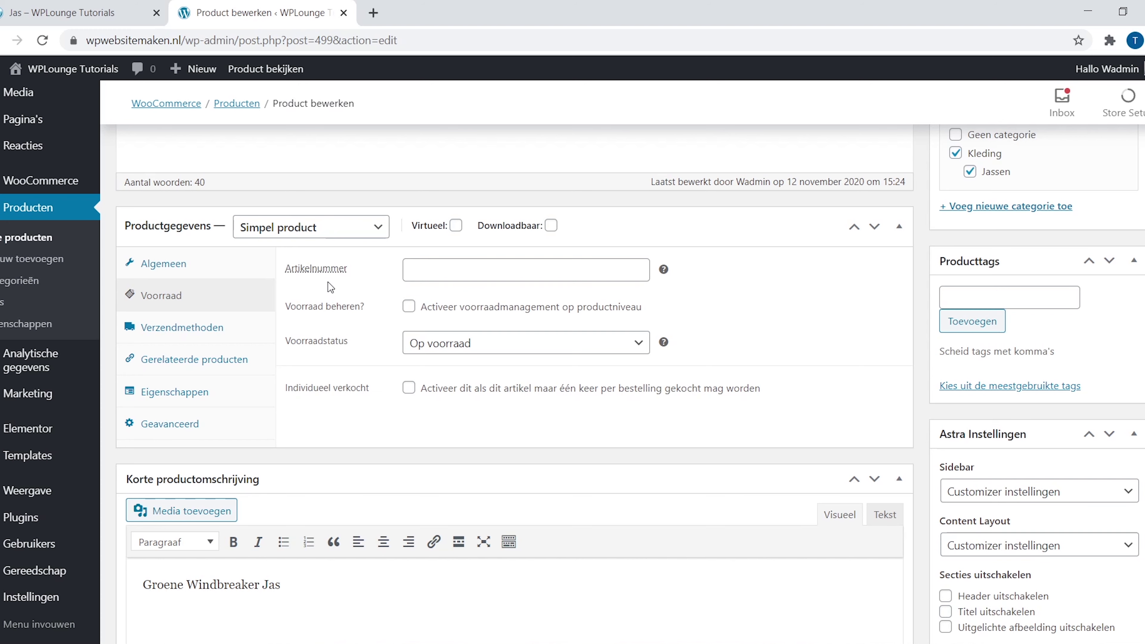
{"action": "left_click", "coordinate": [409, 308]}
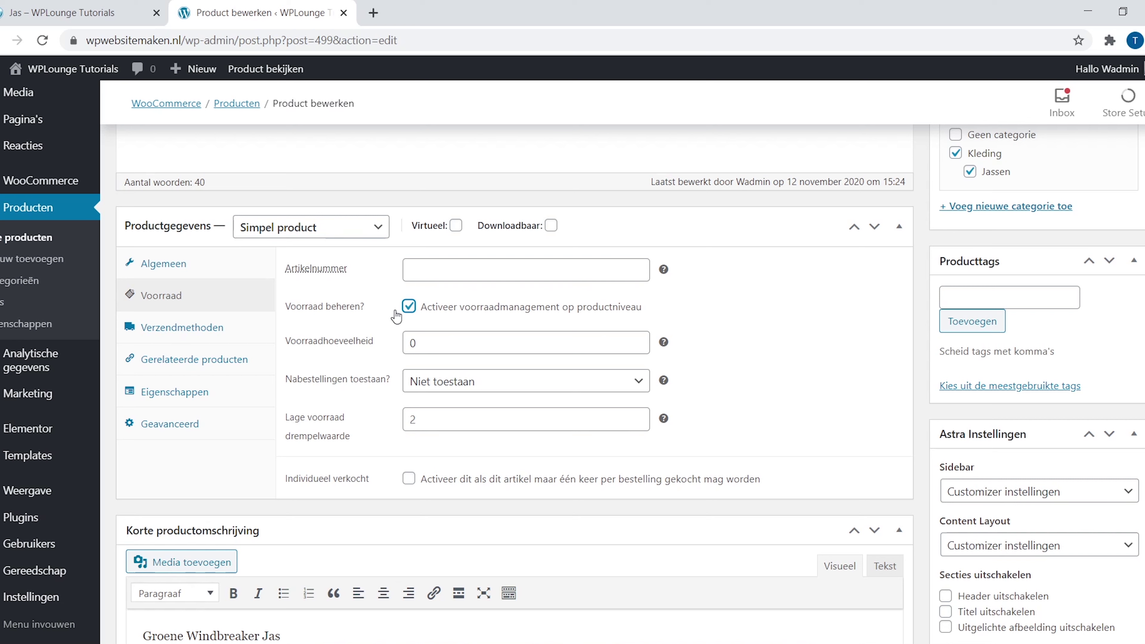
{"action": "double_click", "coordinate": [404, 344]}
{"action": "type", "text": "15"}
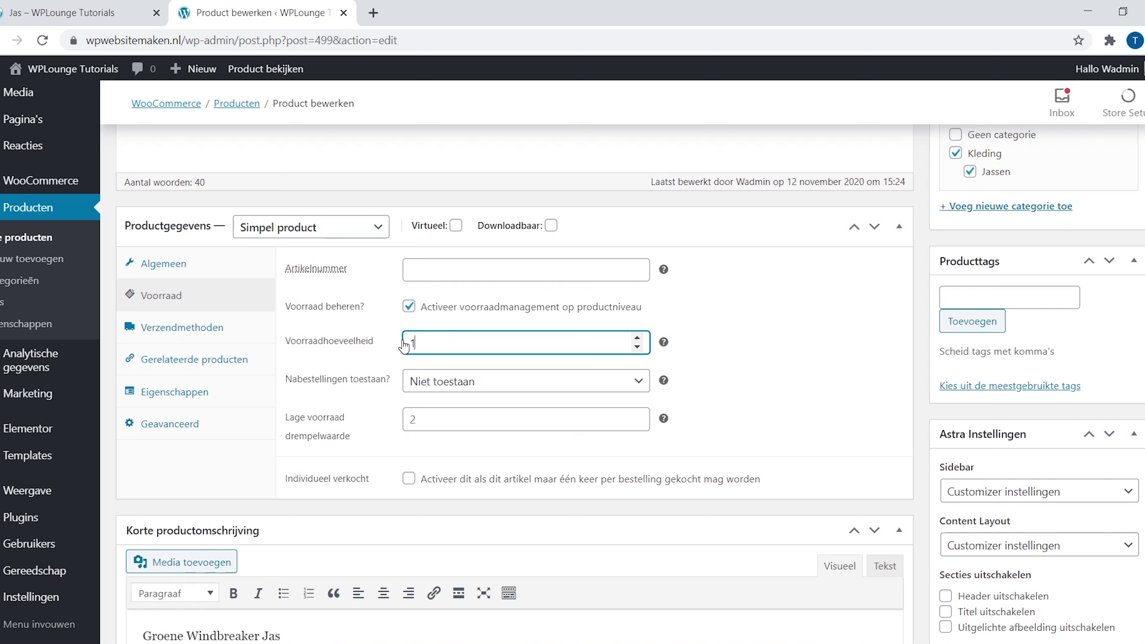
{"action": "left_click", "coordinate": [392, 358]}
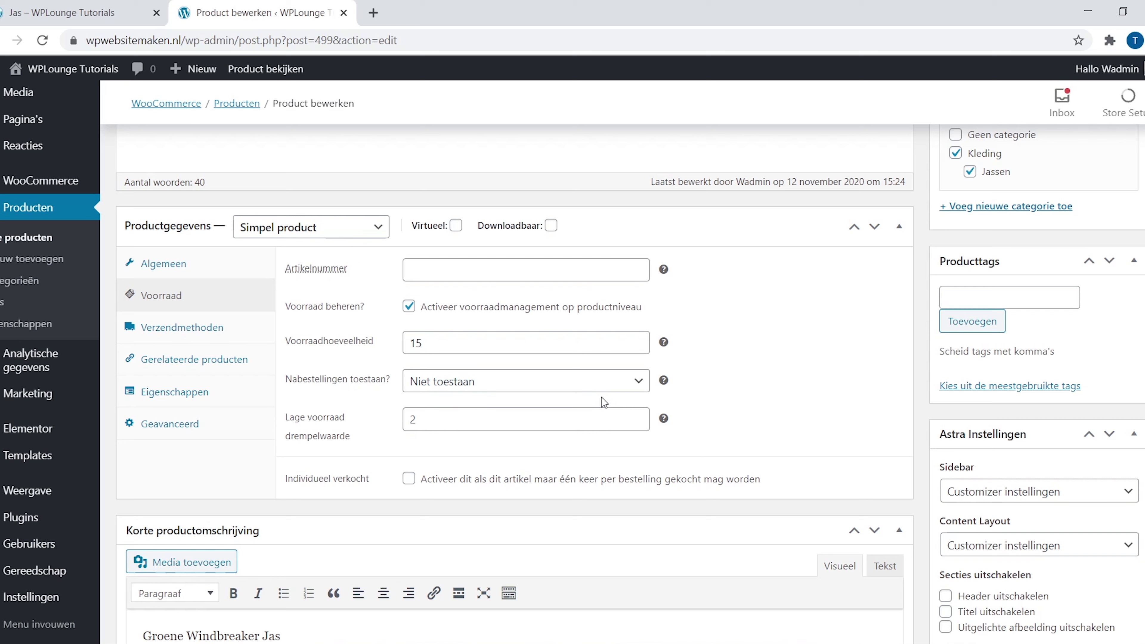
{"action": "left_click", "coordinate": [633, 382]}
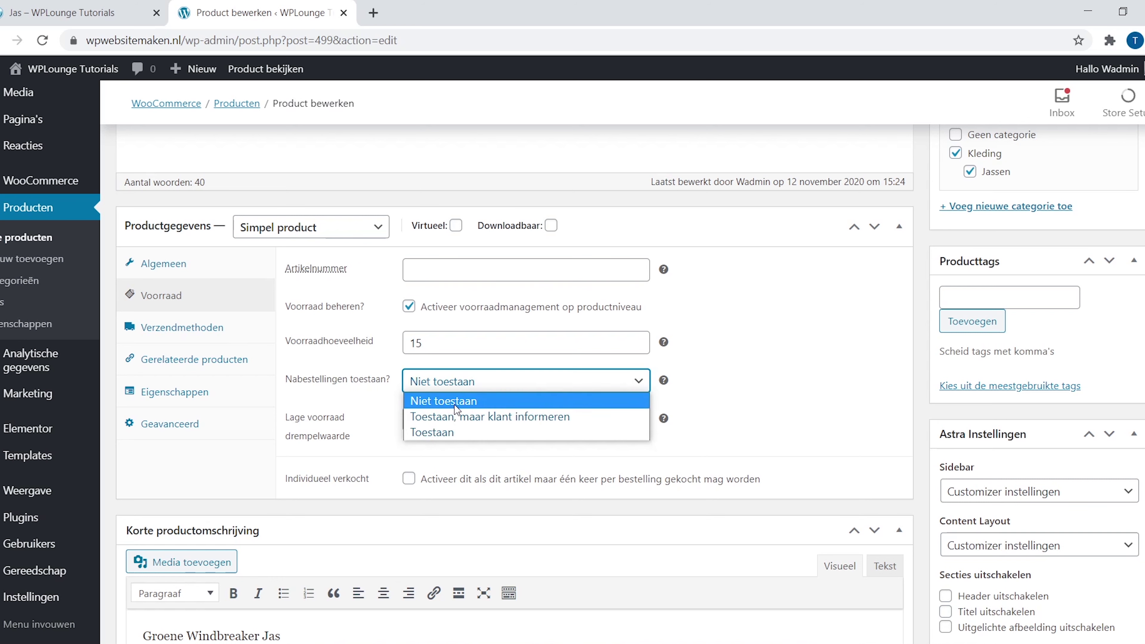
{"action": "left_click", "coordinate": [478, 404]}
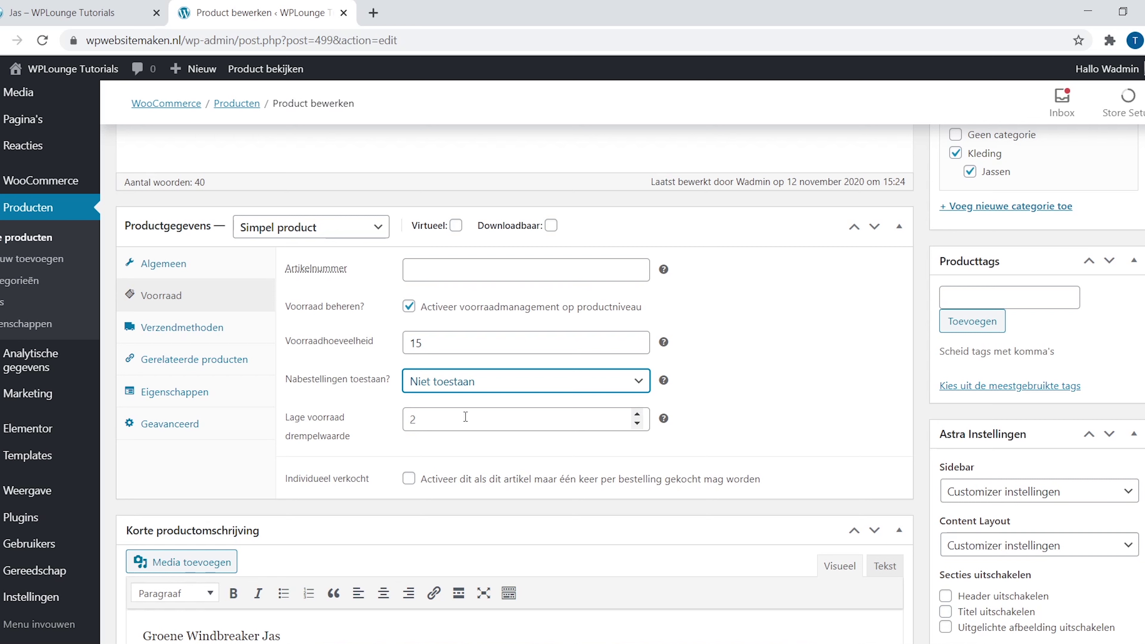
- Add the purchase note "Bedankt voor je bestelling!" to the Jas product and keep reviews enabled
{"action": "left_click", "coordinate": [235, 432]}
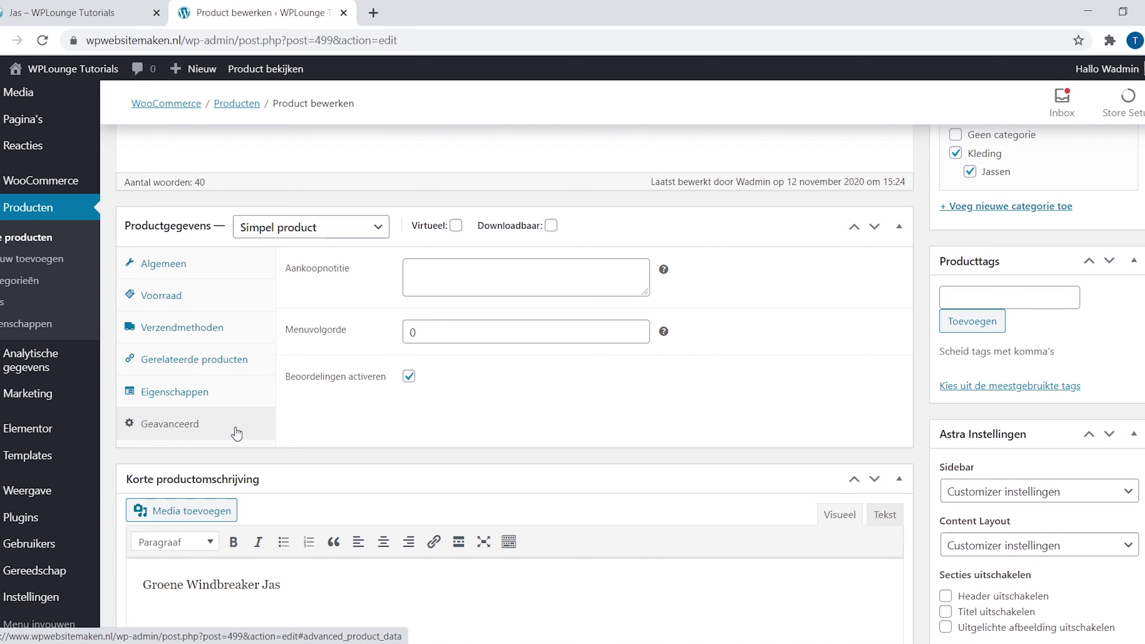
{"action": "left_click", "coordinate": [437, 279]}
{"action": "type", "text": "Bedankt voor je bestelling"}
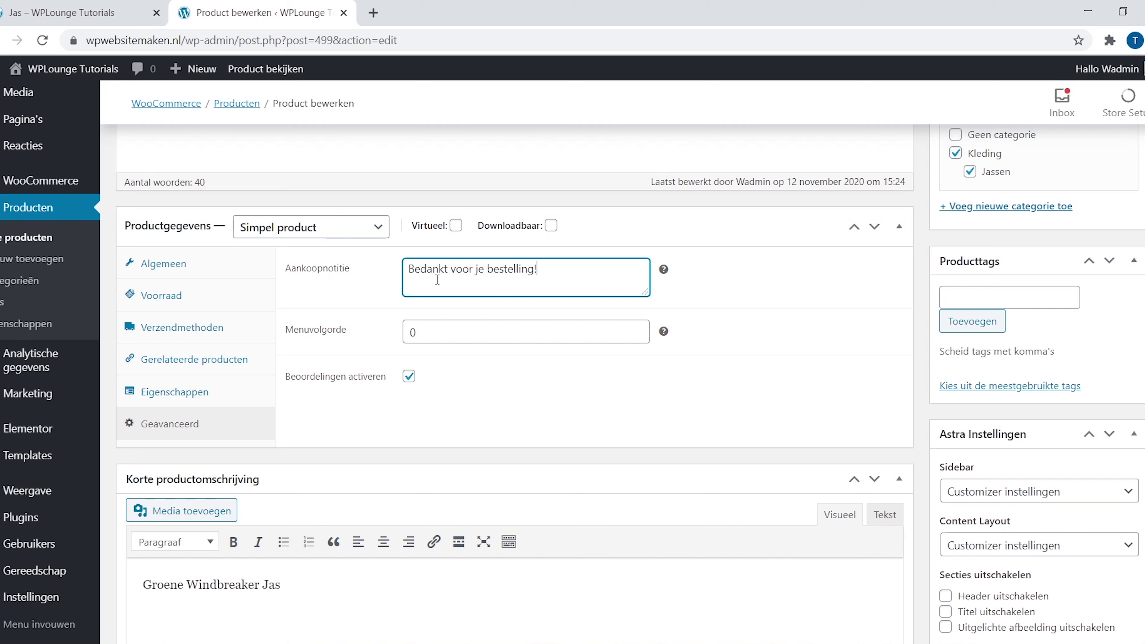
{"action": "type", "text": "!"}
{"action": "left_click", "coordinate": [409, 377]}
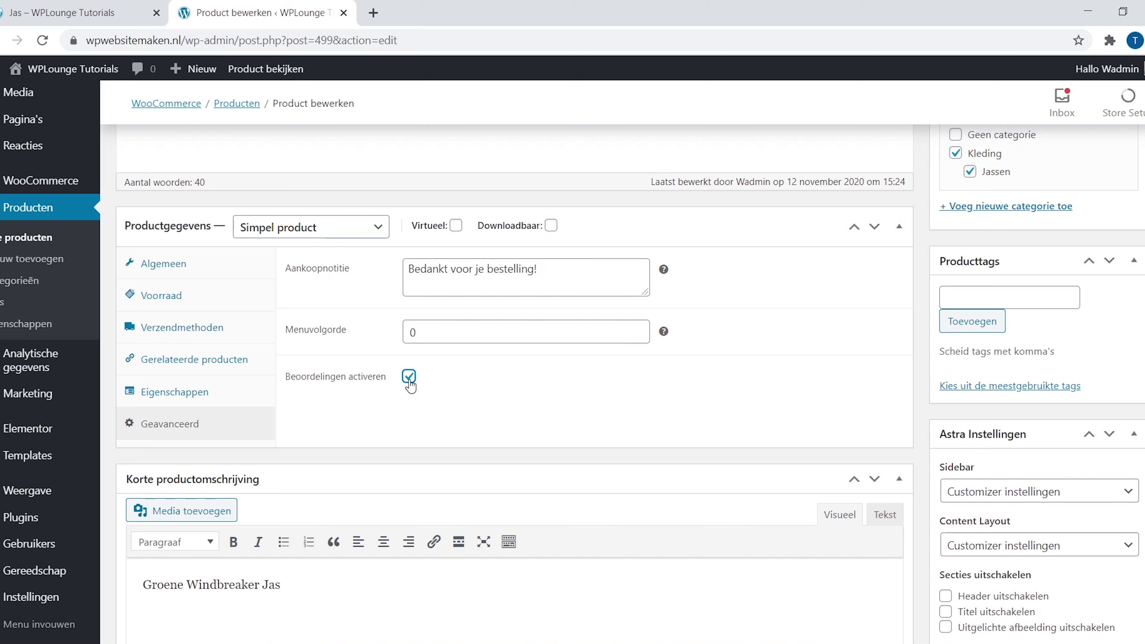
- Add the product tags jas, groen and windbreaker and update the product
{"action": "left_click", "coordinate": [980, 296]}
{"action": "type", "text": "jas"}
{"action": "left_click", "coordinate": [976, 319]}
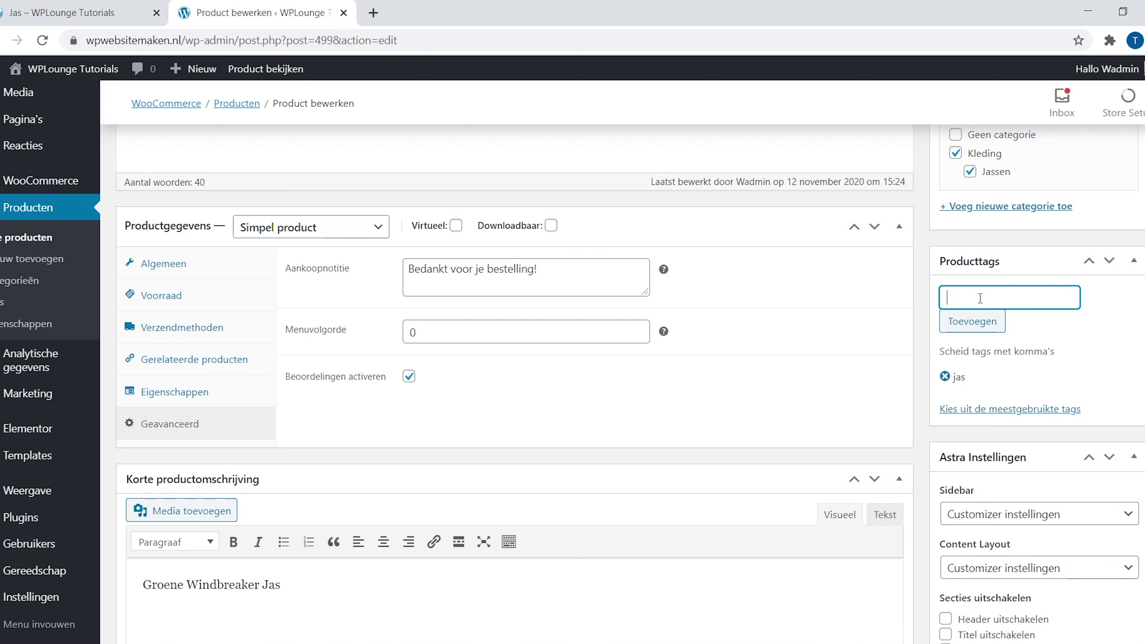
{"action": "type", "text": "groen"}
{"action": "left_click", "coordinate": [979, 321]}
{"action": "type", "text": "windbreaker"}
{"action": "left_click", "coordinate": [977, 327]}
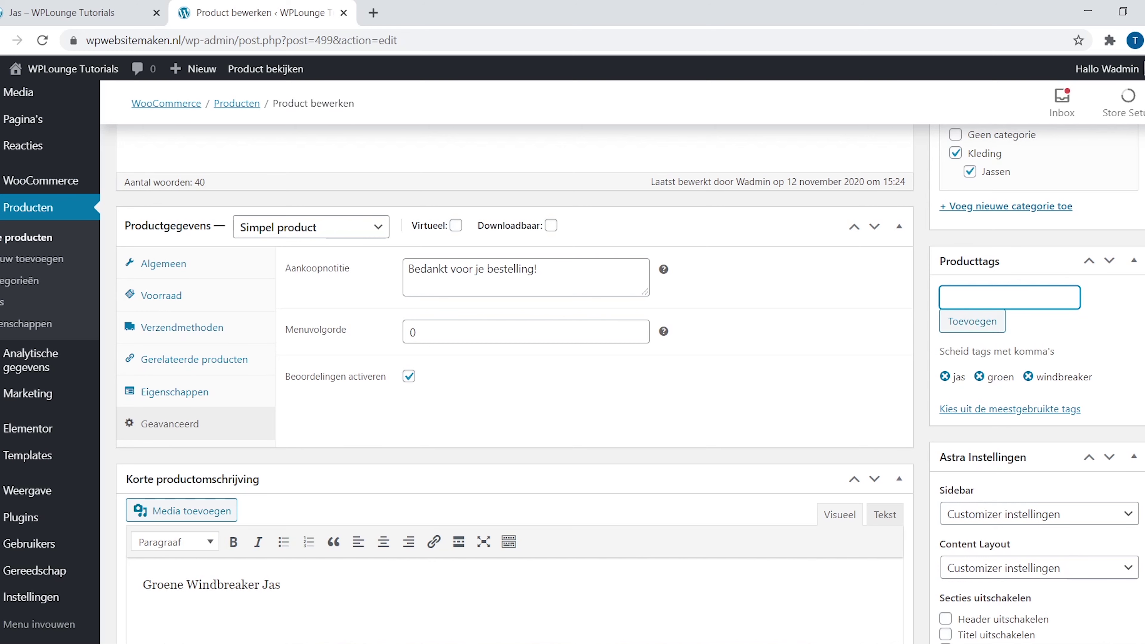
{"action": "scroll", "coordinate": [514, 384], "scroll_direction": "up", "scroll_amount": 8}
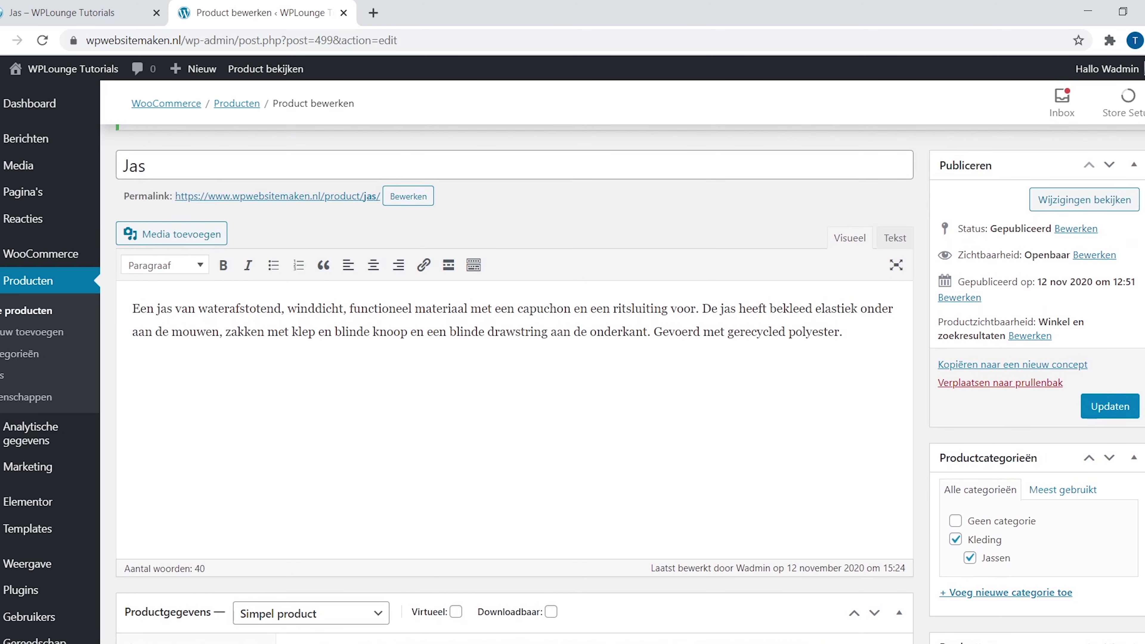
{"action": "left_click", "coordinate": [1122, 414]}
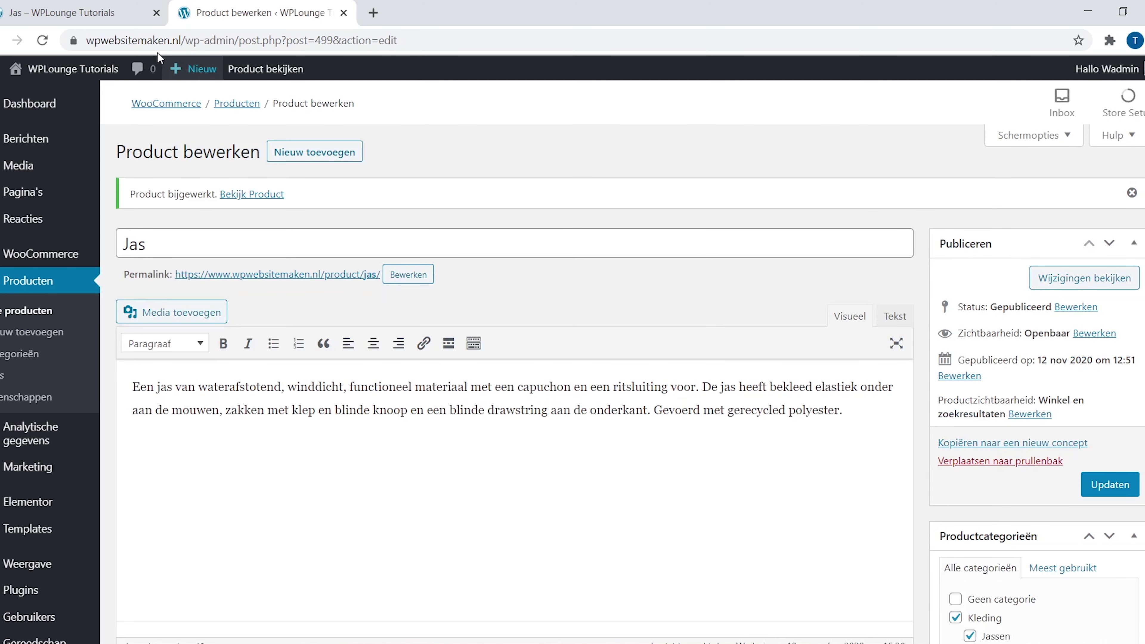
- Refresh the live Jas product page and try to add 16 jackets to the shopping cart
{"action": "left_click", "coordinate": [135, 20]}
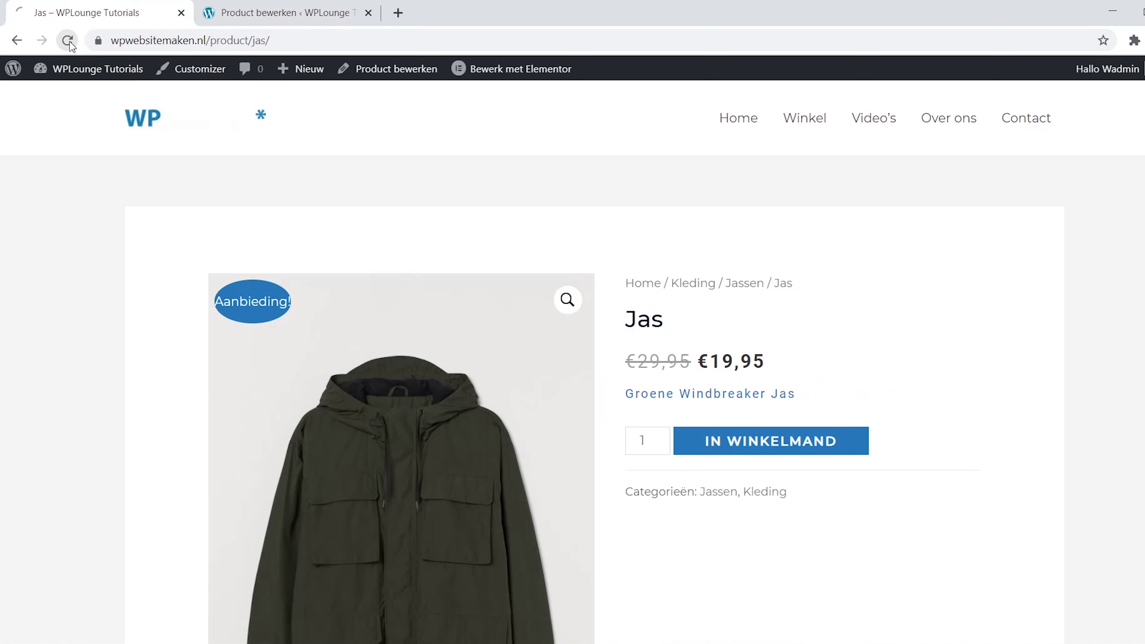
{"action": "left_click", "coordinate": [72, 43]}
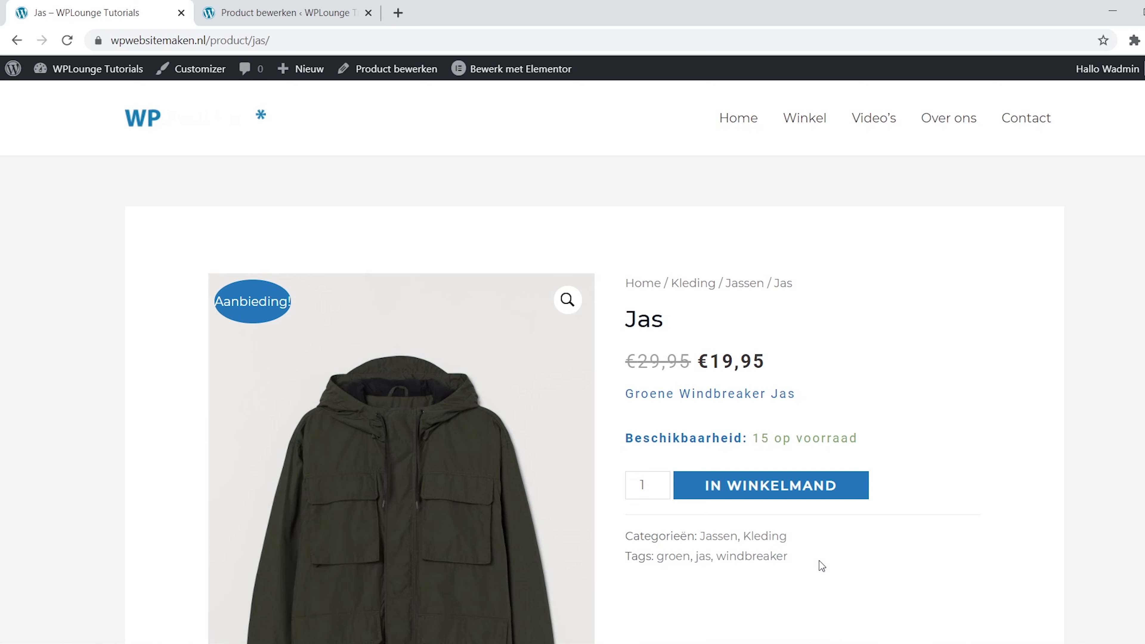
{"action": "left_click_drag", "start_coordinate": [653, 485], "coordinate": [607, 487]}
{"action": "type", "text": "16"}
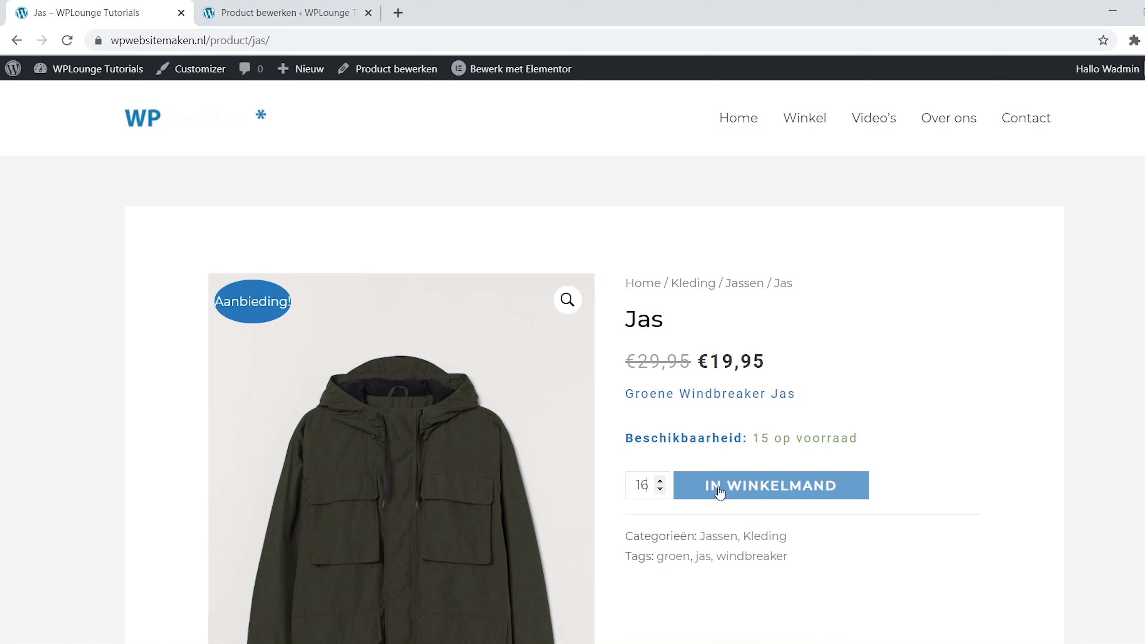
{"action": "left_click", "coordinate": [764, 490]}
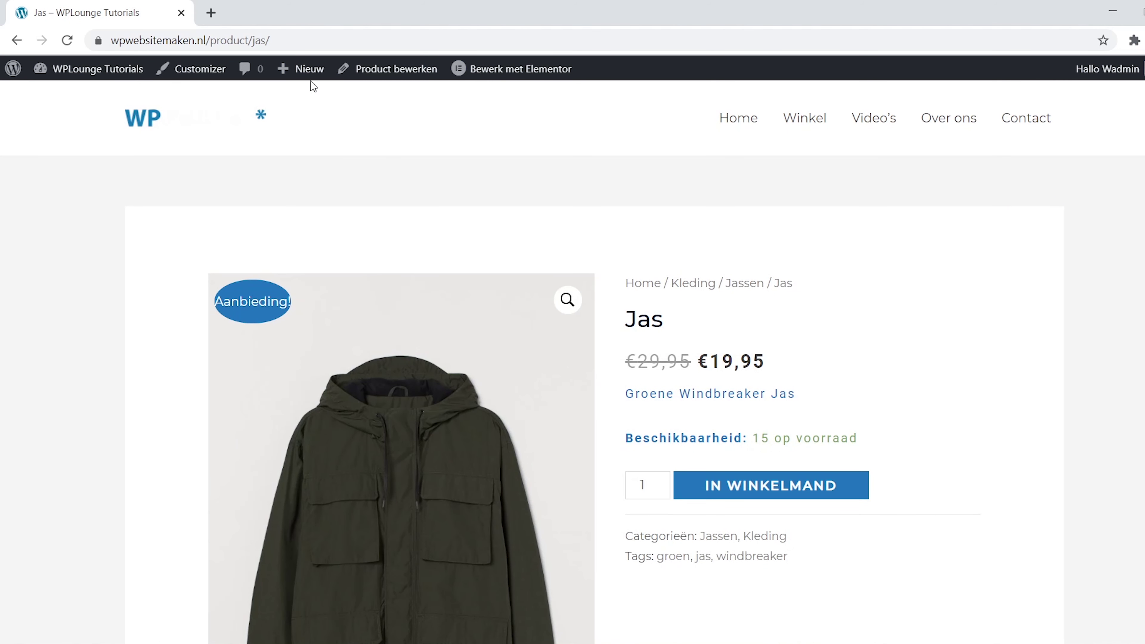
- Create a new product named T-Shirt and publish it
{"action": "mouse_move", "coordinate": [310, 79]}
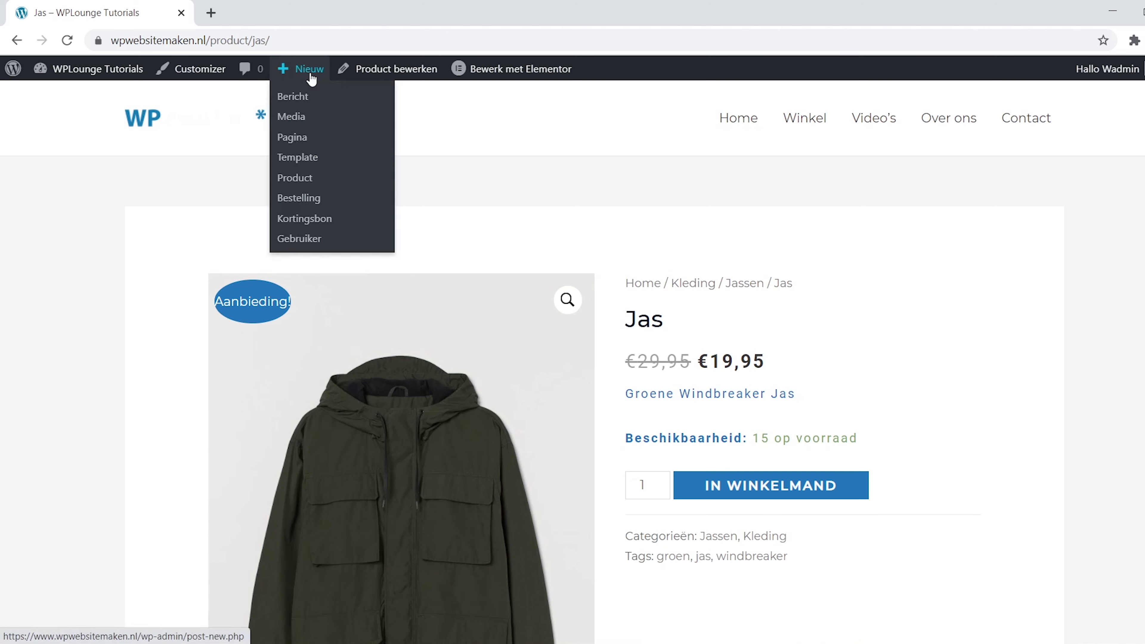
{"action": "left_click", "coordinate": [335, 183]}
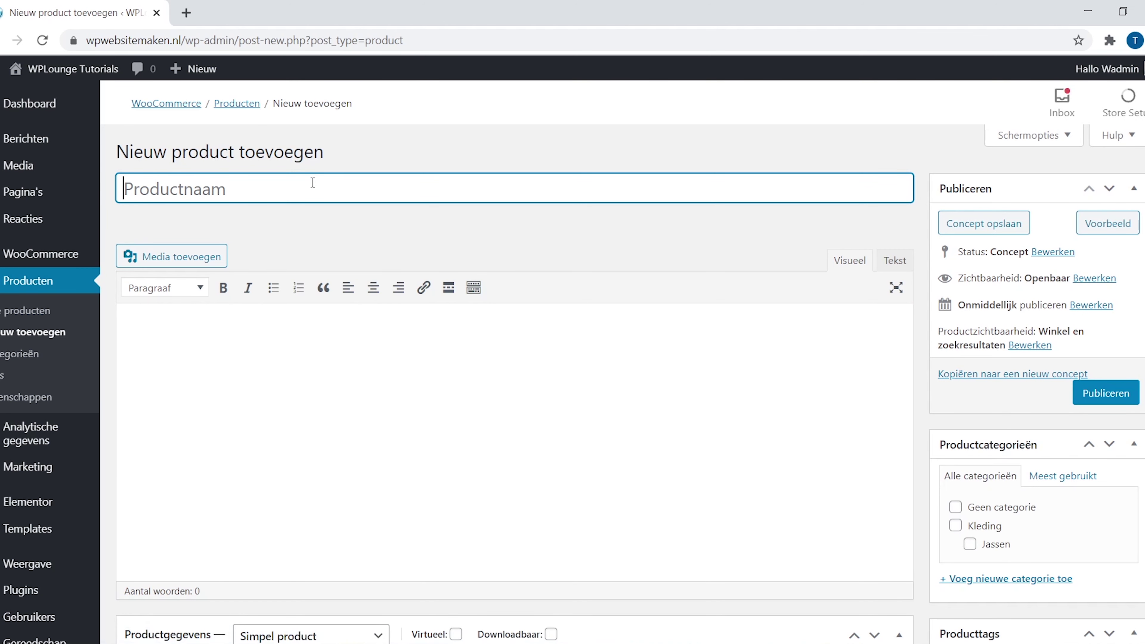
{"action": "type", "text": "T-Shirt"}
{"action": "left_click", "coordinate": [264, 218]}
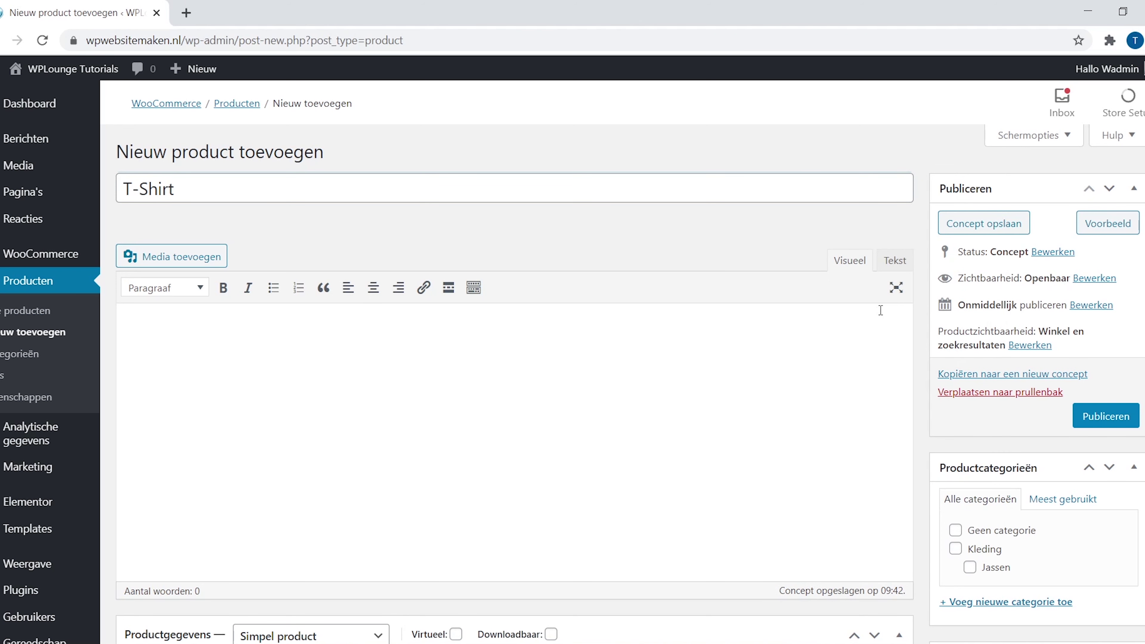
{"action": "left_click", "coordinate": [1130, 423]}
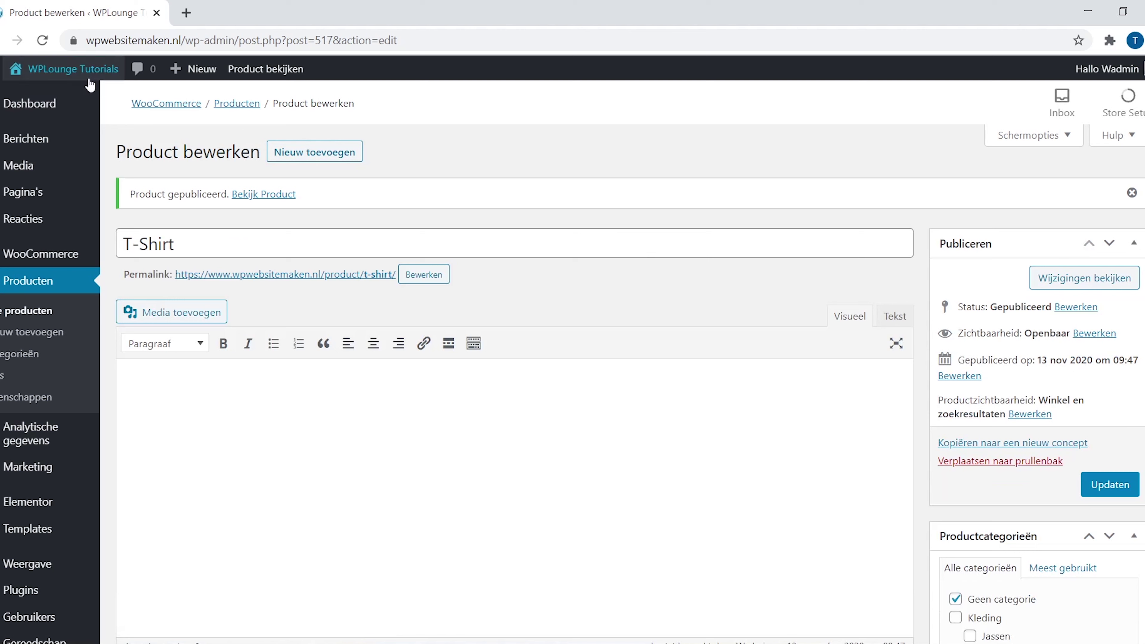
- Open the live shop page in a separate browser tab and view the T-Shirt product page from there
{"action": "mouse_move", "coordinate": [90, 84]}
{"action": "middle_click", "coordinate": [85, 118]}
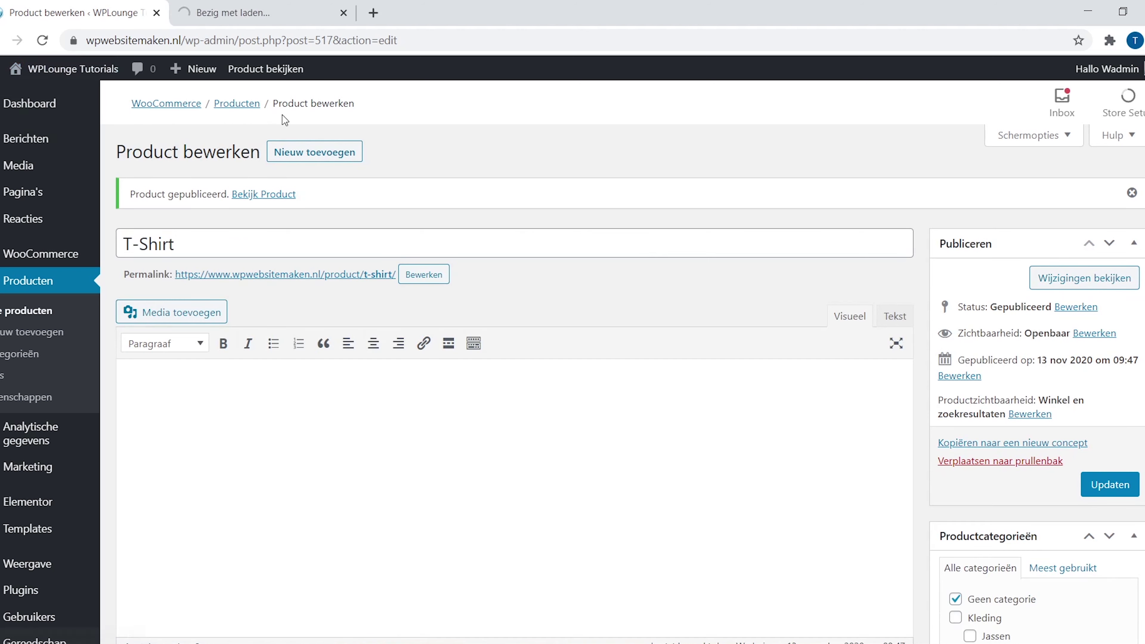
{"action": "left_click", "coordinate": [331, 19]}
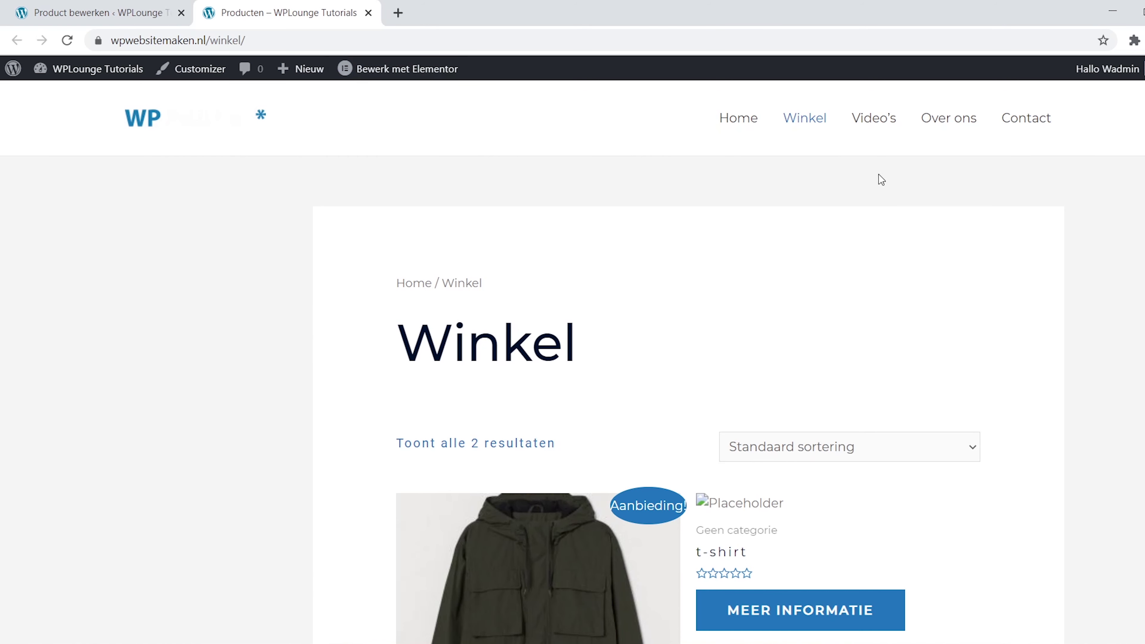
{"action": "scroll", "coordinate": [572, 360], "scroll_direction": "down", "scroll_amount": 5}
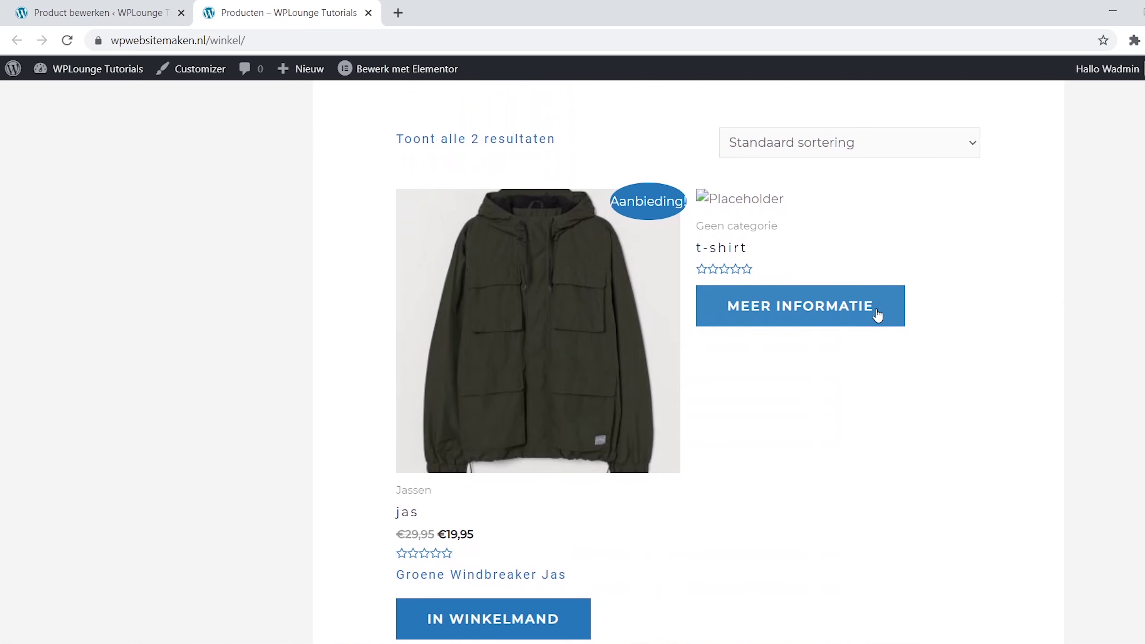
{"action": "left_click", "coordinate": [808, 317]}
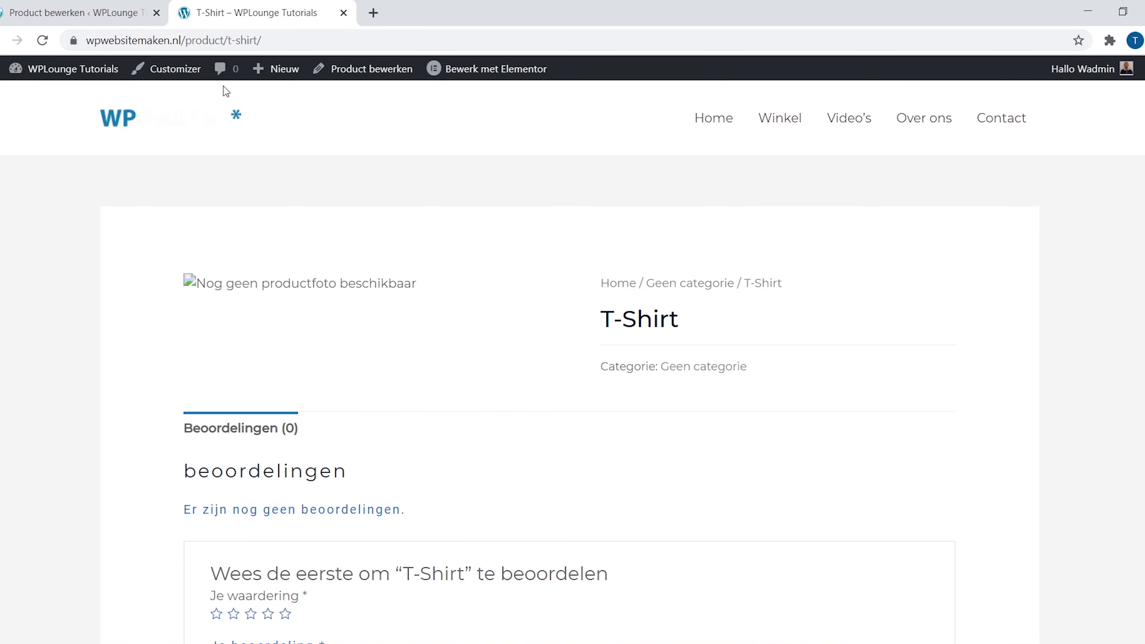
- Return to editing the T-Shirt product and set its product type to Variabel product
{"action": "left_click", "coordinate": [140, 16]}
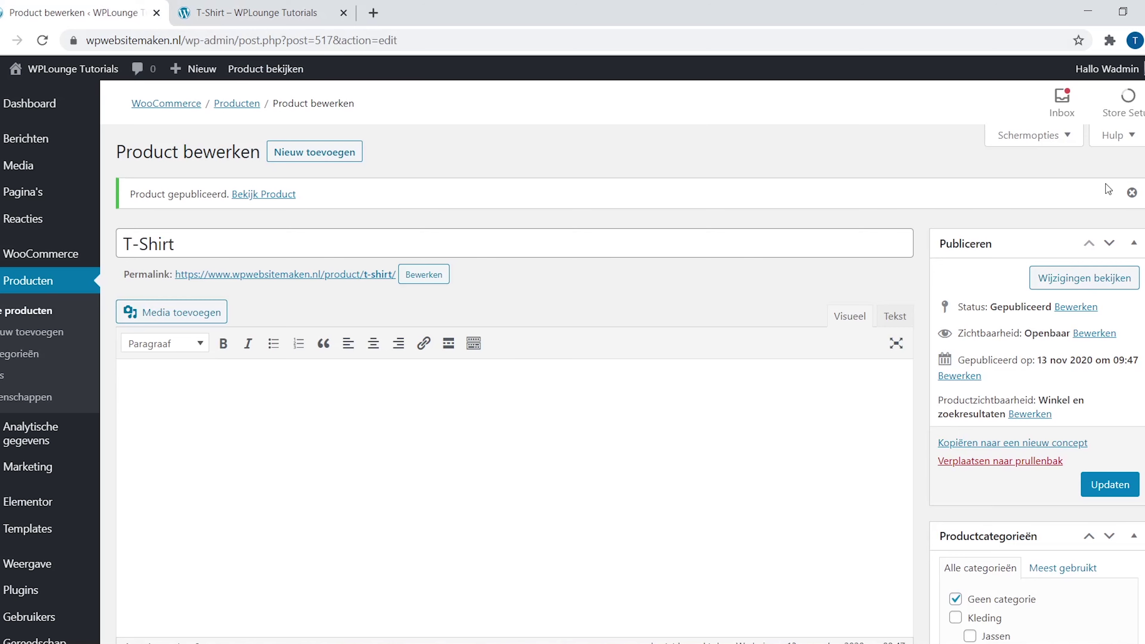
{"action": "scroll", "coordinate": [1109, 190], "scroll_direction": "down", "scroll_amount": 5}
{"action": "scroll", "coordinate": [869, 317], "scroll_direction": "down", "scroll_amount": 2}
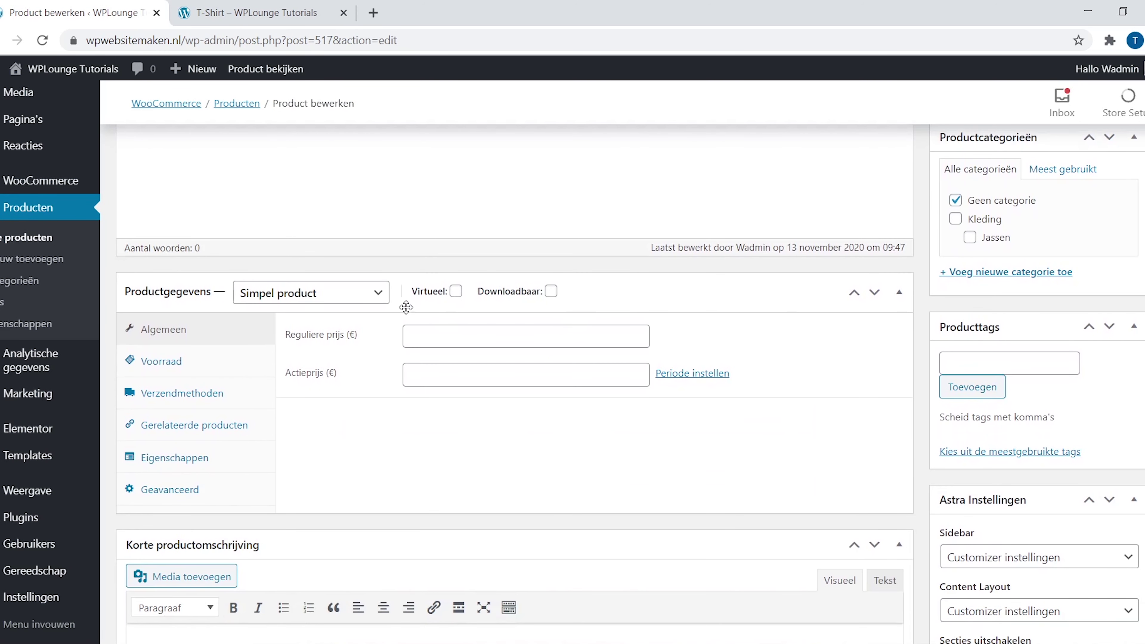
{"action": "left_click", "coordinate": [381, 301]}
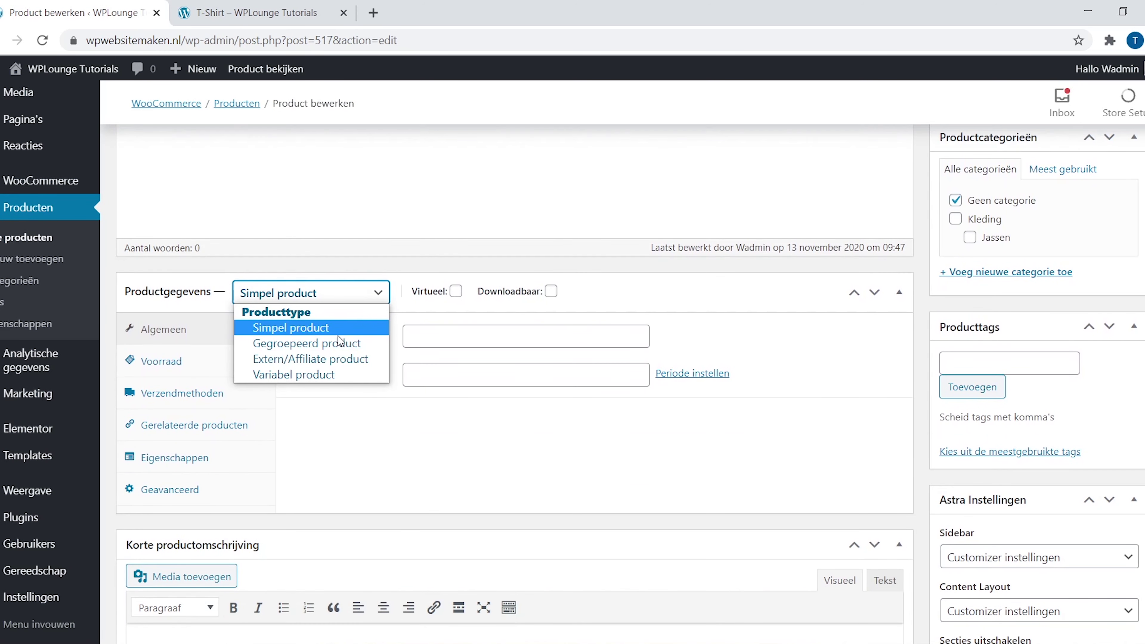
{"action": "key", "text": "Escape"}
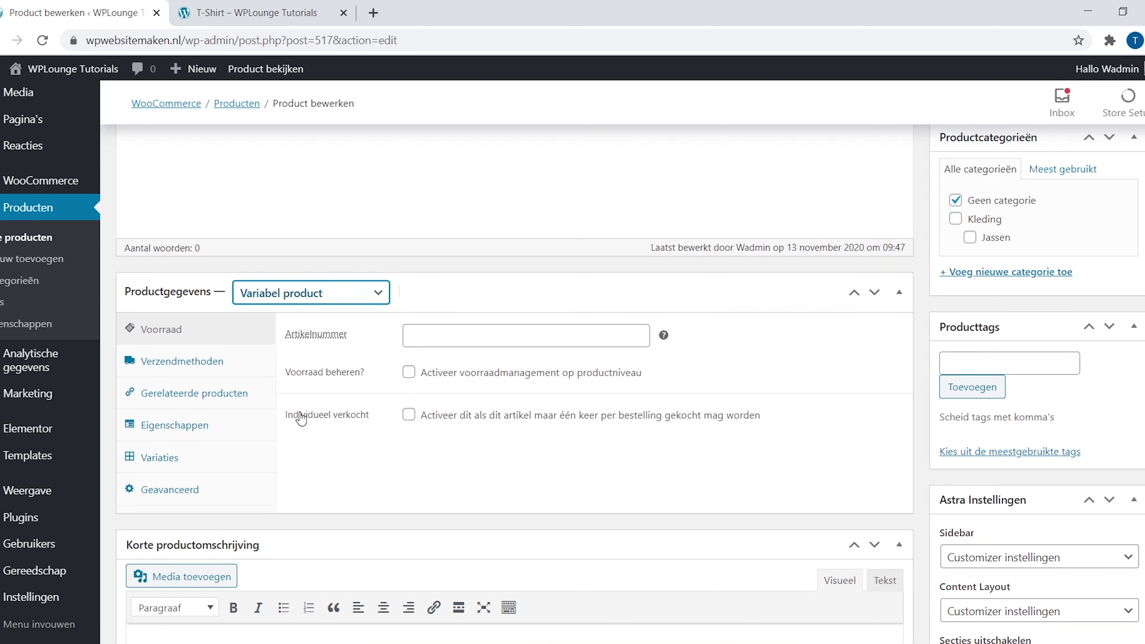
- Add a custom product attribute Kleur with the values Wit | Beige, enable it for variations and save the attributes
{"action": "left_click", "coordinate": [201, 434]}
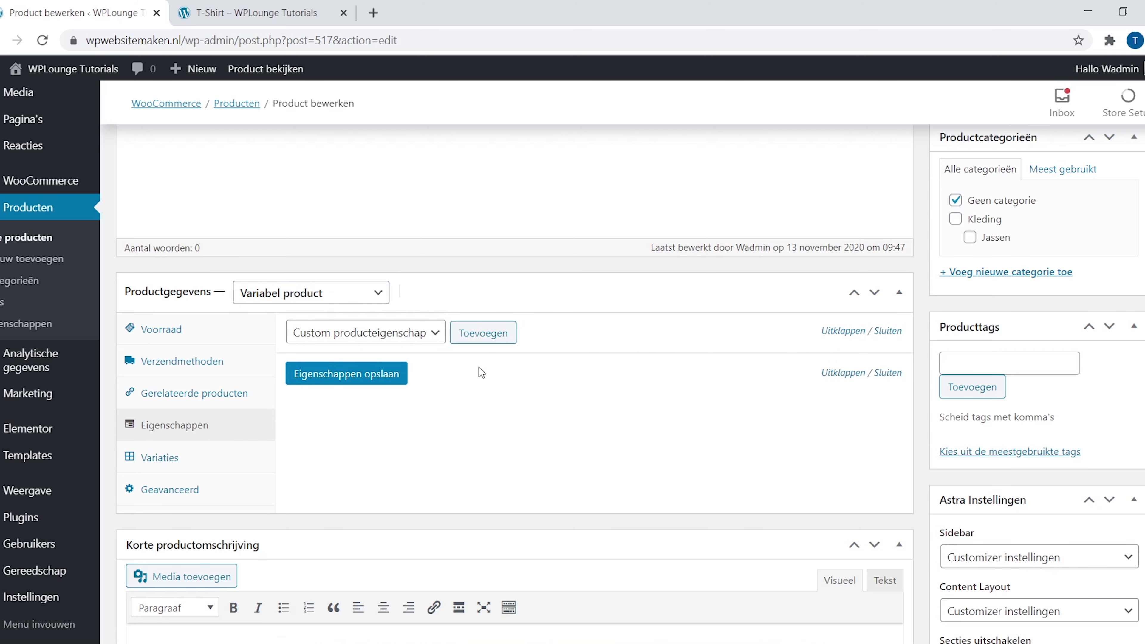
{"action": "left_click", "coordinate": [479, 341]}
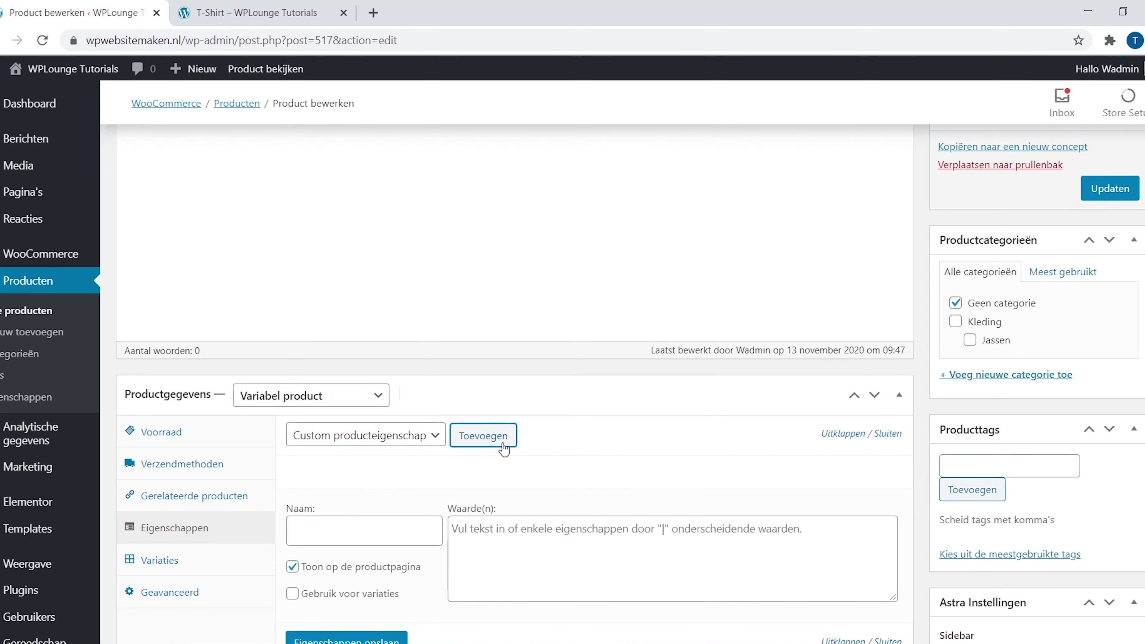
{"action": "scroll", "coordinate": [504, 448], "scroll_direction": "down", "scroll_amount": 2}
{"action": "left_click", "coordinate": [390, 450]}
{"action": "type", "text": "Kleur"}
{"action": "left_click", "coordinate": [489, 455]}
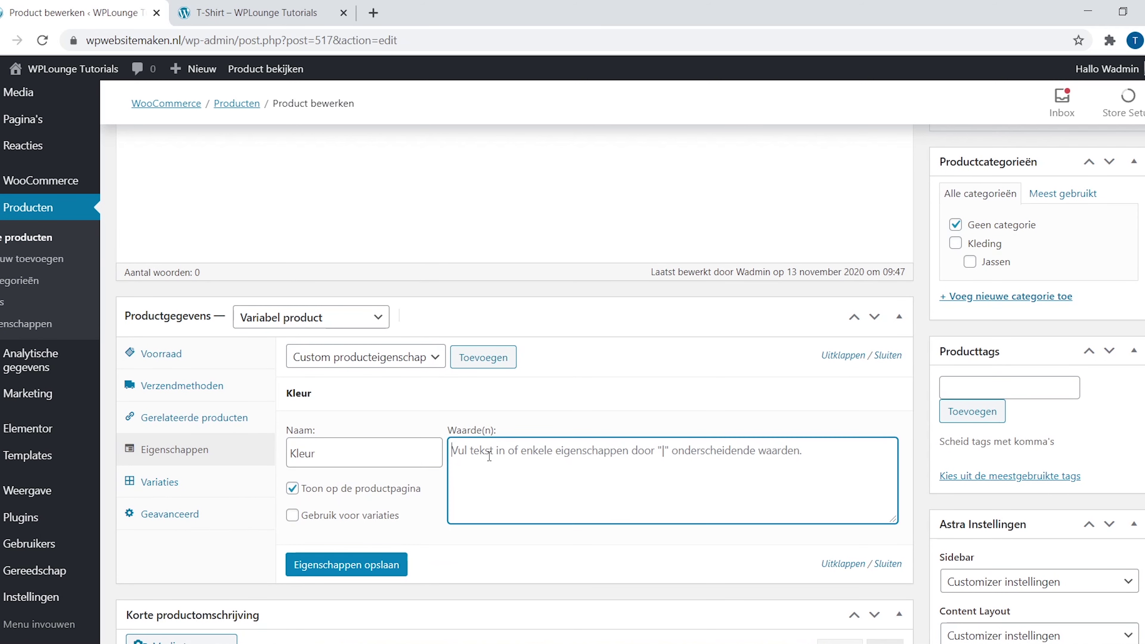
{"action": "type", "text": "Wit | Beige"}
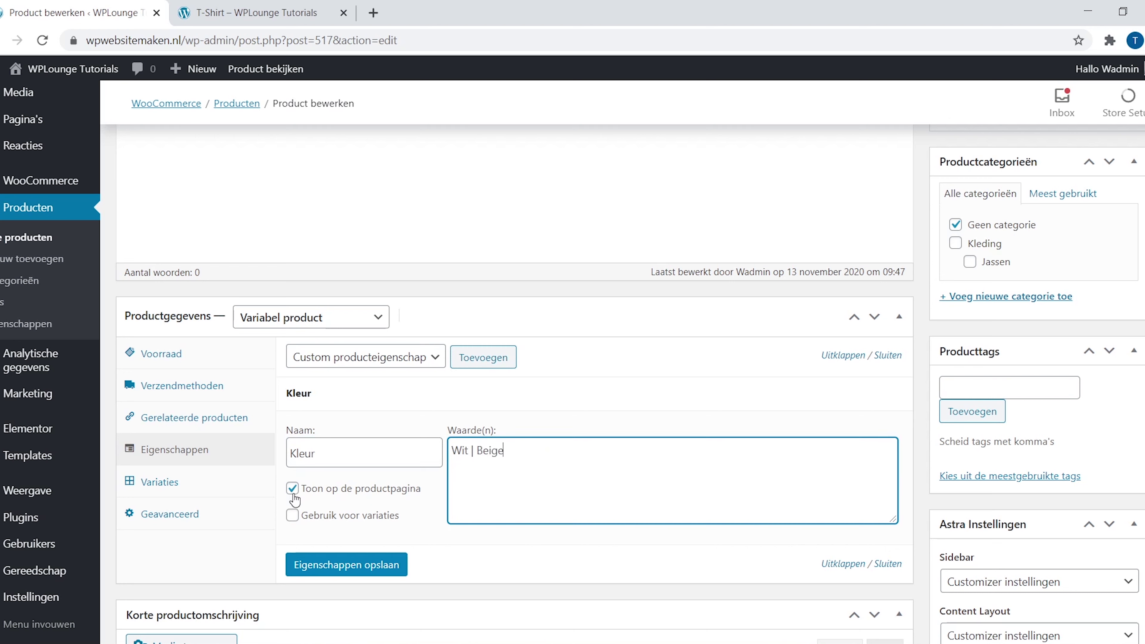
{"action": "left_click", "coordinate": [292, 515]}
{"action": "left_click", "coordinate": [393, 571]}
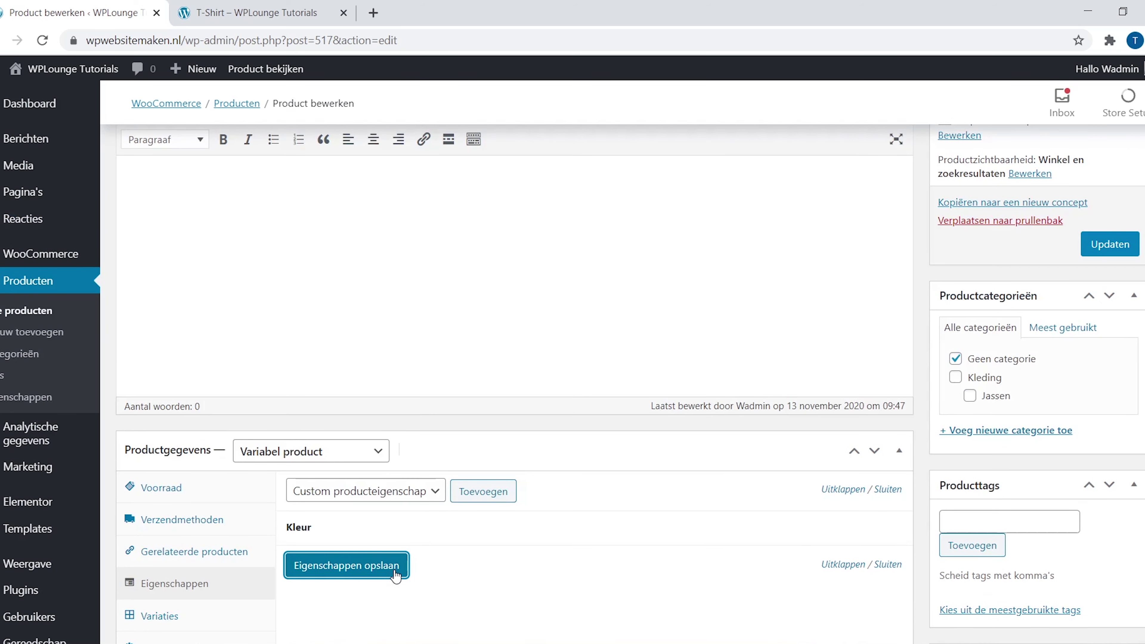
- Add a second custom attribute Maat with the values S | M | L, enable it for variations and save the attributes
{"action": "left_click", "coordinate": [505, 493]}
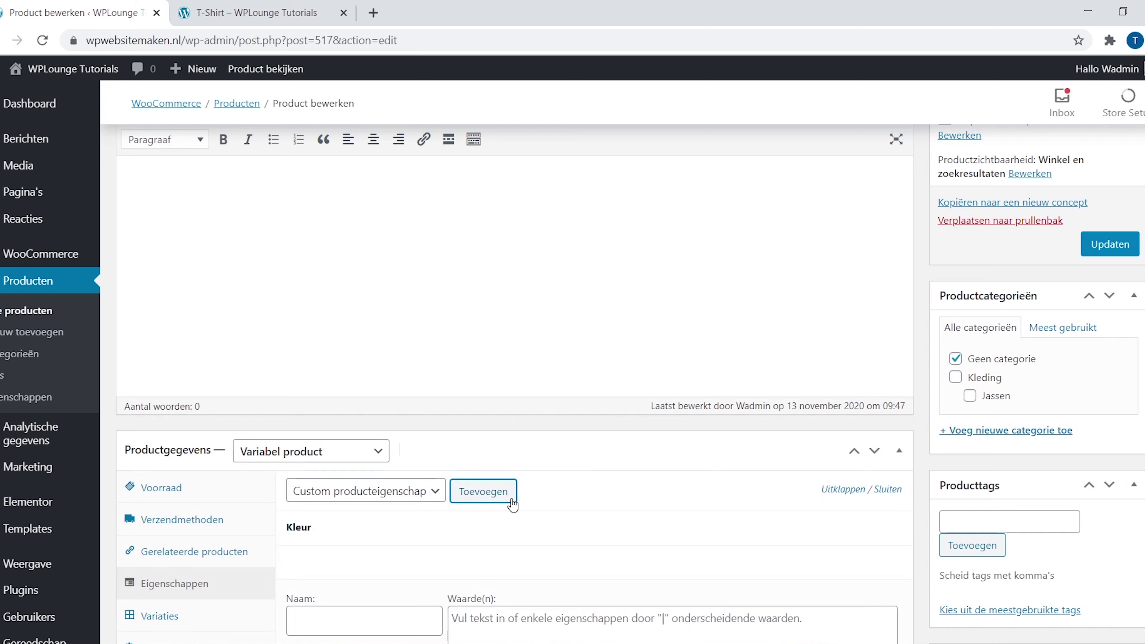
{"action": "scroll", "coordinate": [513, 505], "scroll_direction": "down", "scroll_amount": 7}
{"action": "left_click", "coordinate": [333, 309]}
{"action": "type", "text": "Maat"}
{"action": "left_click", "coordinate": [475, 319]}
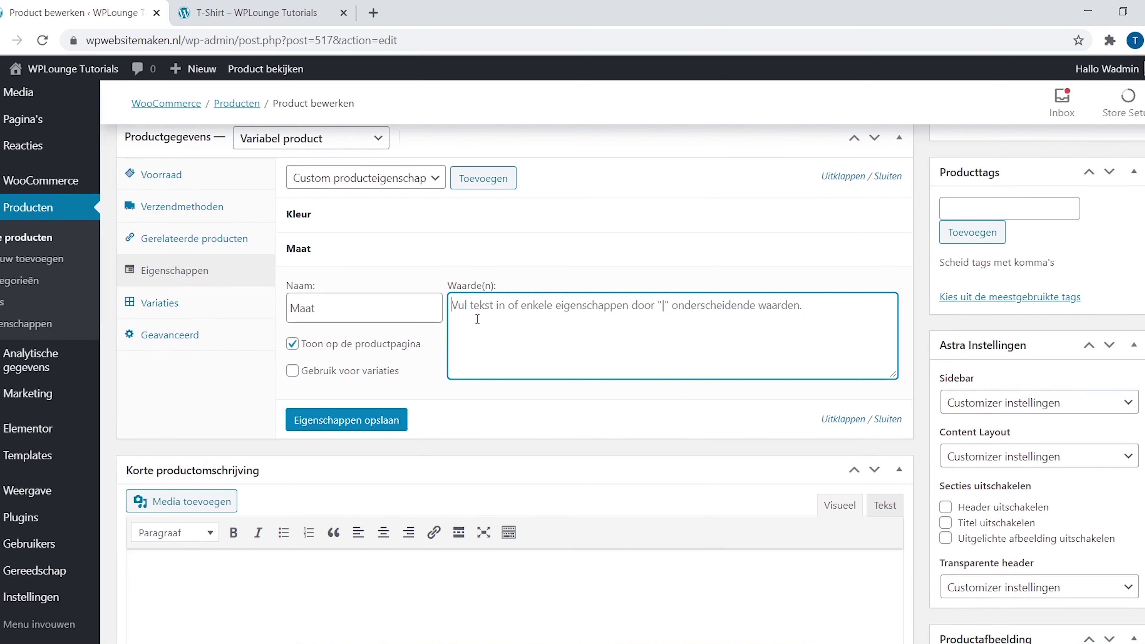
{"action": "type", "text": "S | M | L"}
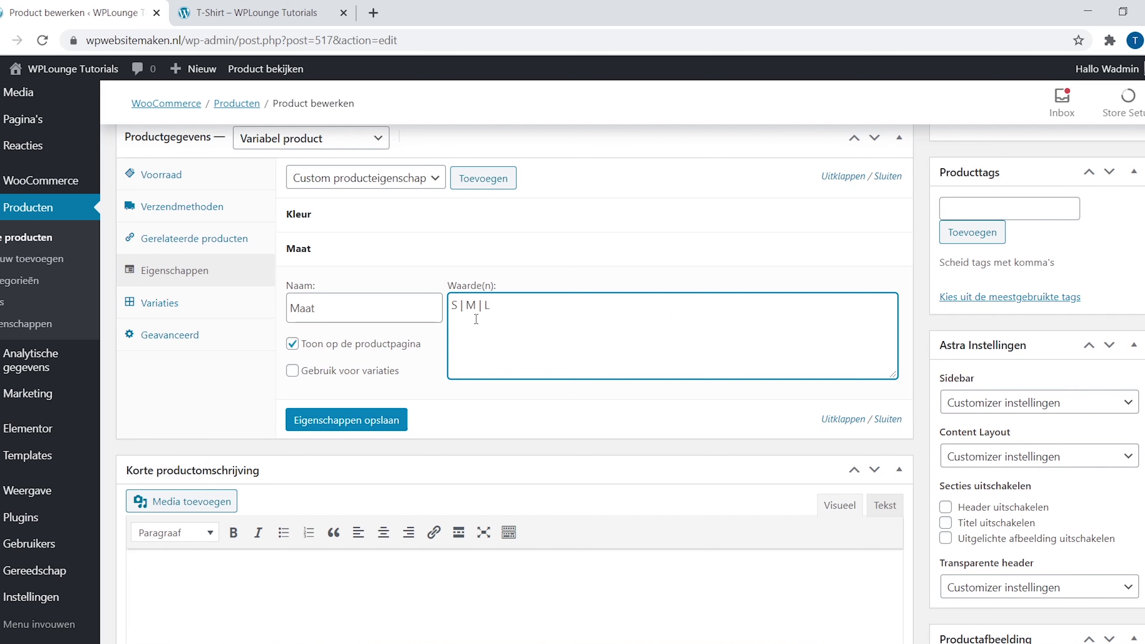
{"action": "left_click", "coordinate": [293, 372]}
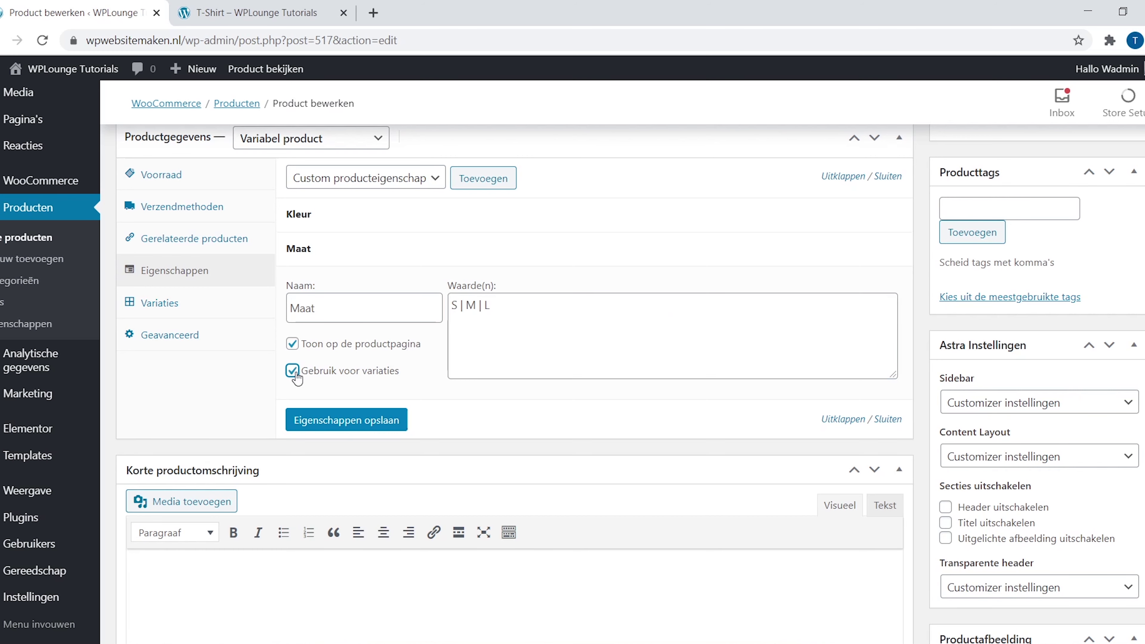
{"action": "left_click", "coordinate": [397, 430]}
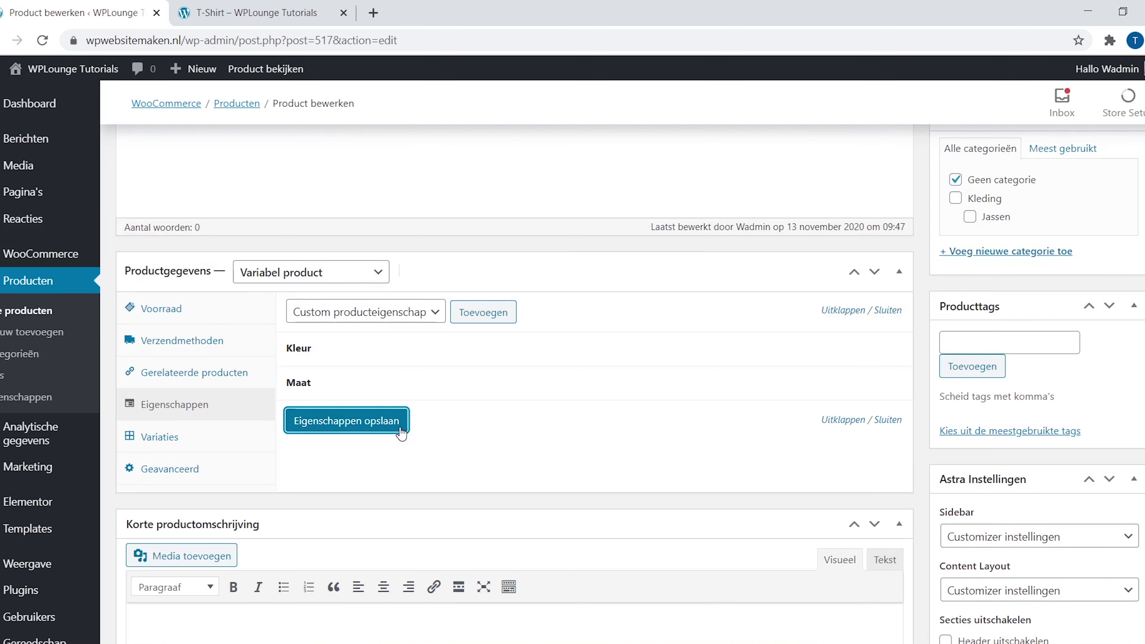
- Generate T-Shirt variations for all combinations of the Kleur and Maat attributes
{"action": "left_click", "coordinate": [197, 445]}
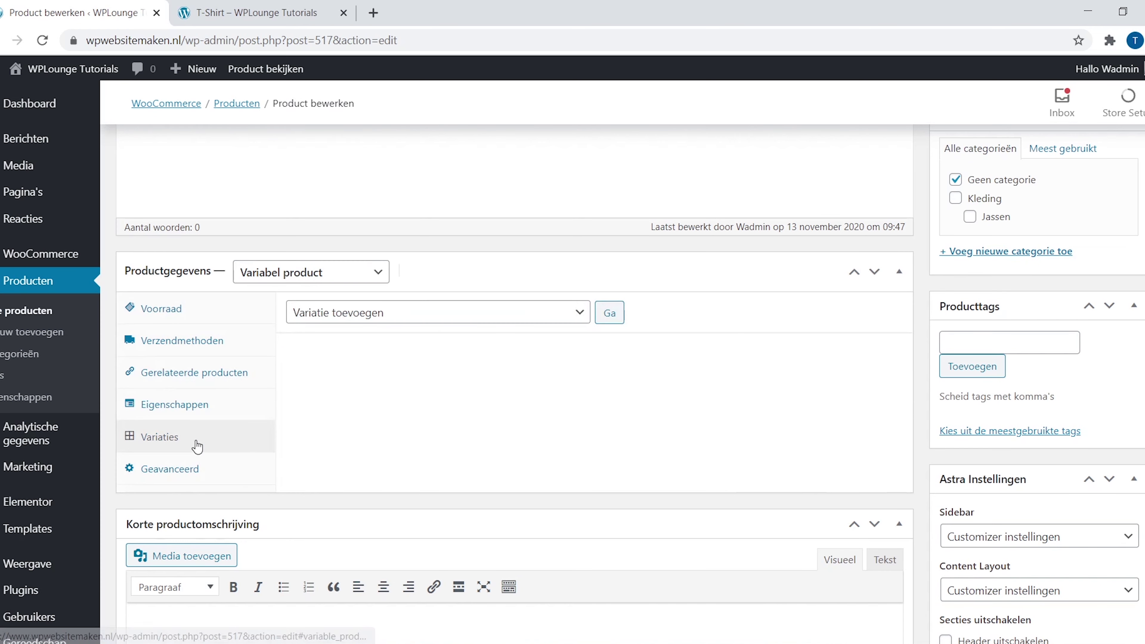
{"action": "left_click", "coordinate": [579, 316]}
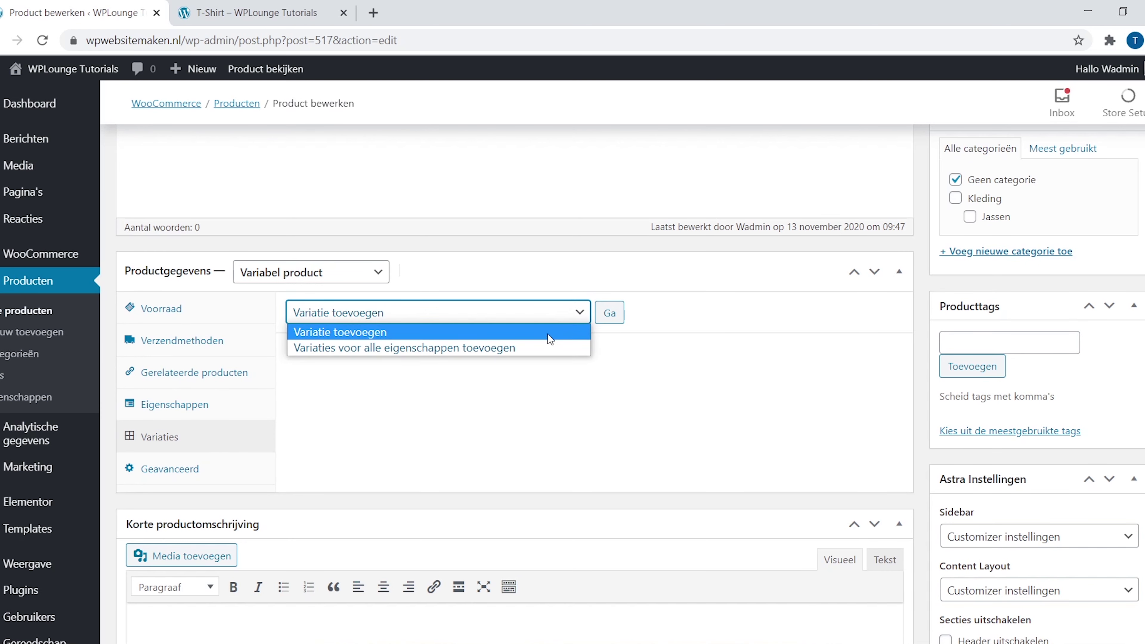
{"action": "left_click", "coordinate": [538, 345]}
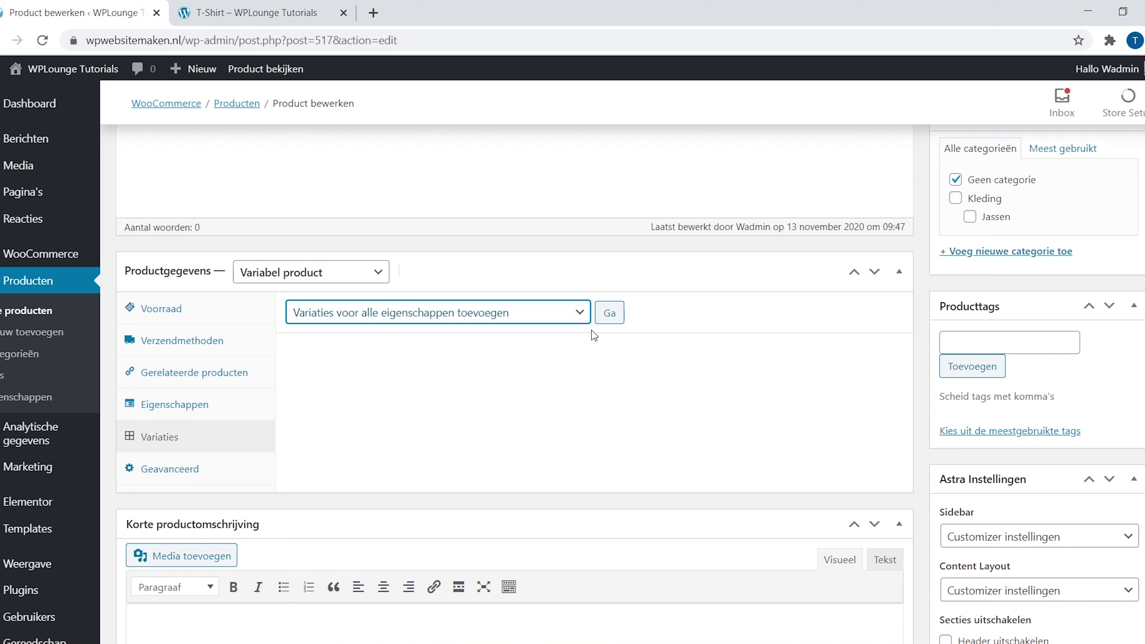
{"action": "left_click", "coordinate": [620, 321]}
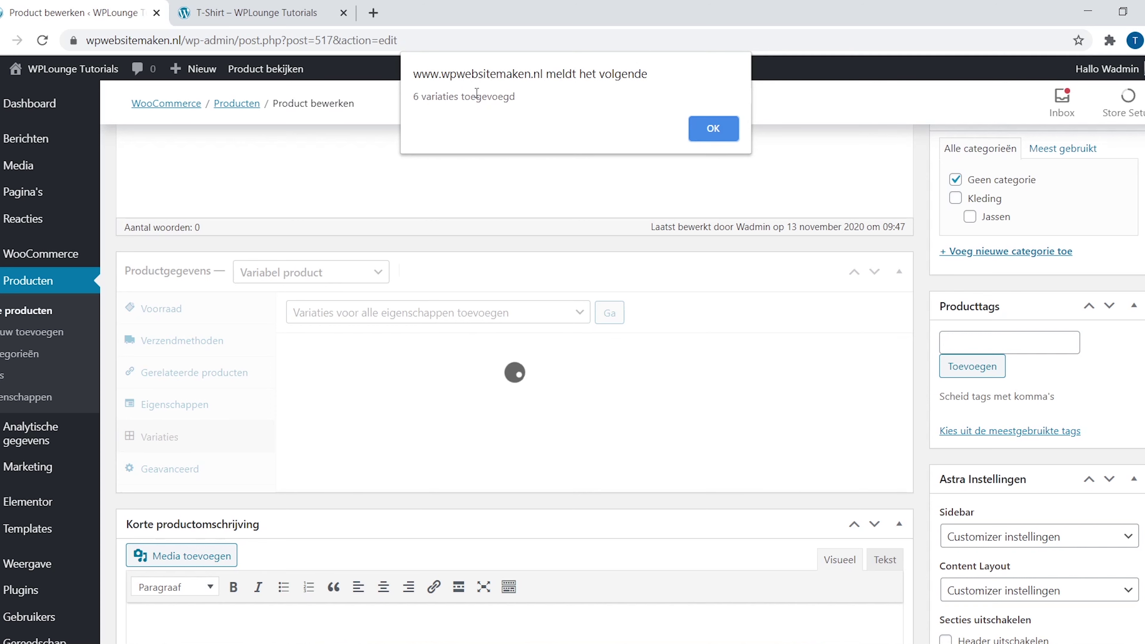
{"action": "left_click", "coordinate": [736, 129]}
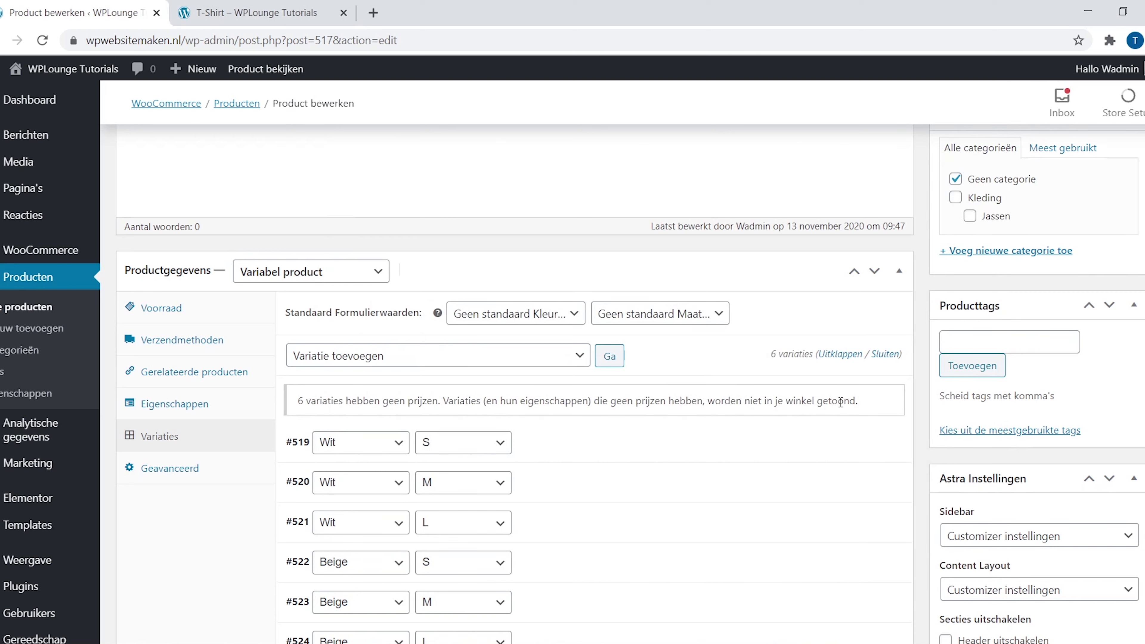
- Expand the T-Shirt variations to review their fields and set the regular price of all variations to 9,95 in bulk
{"action": "left_click", "coordinate": [840, 355]}
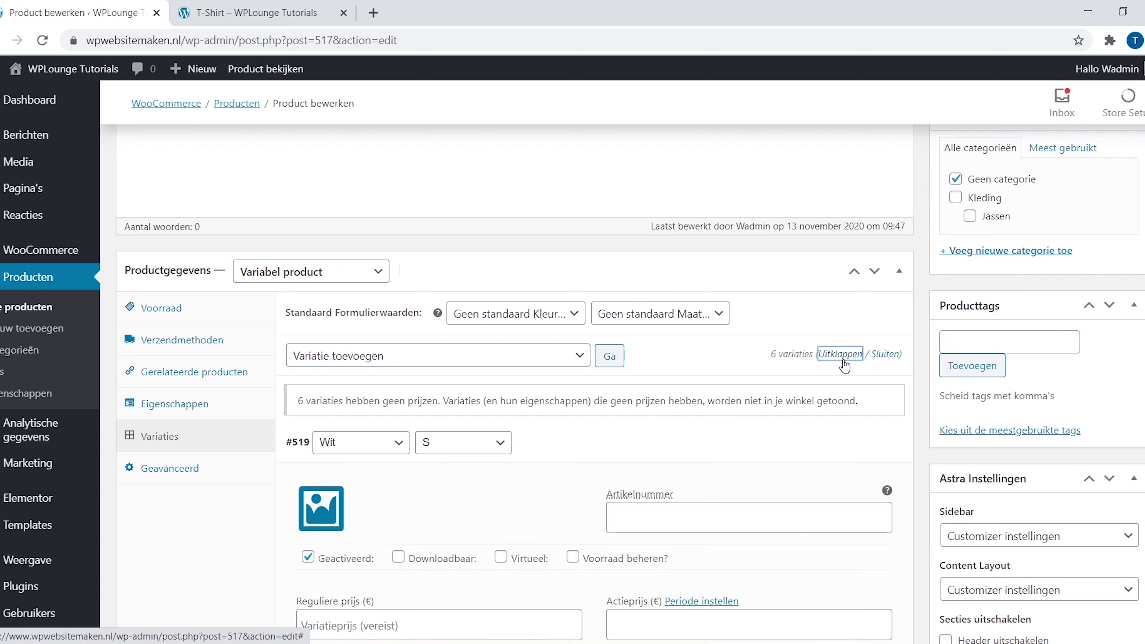
{"action": "scroll", "coordinate": [572, 361], "scroll_direction": "down", "scroll_amount": 5}
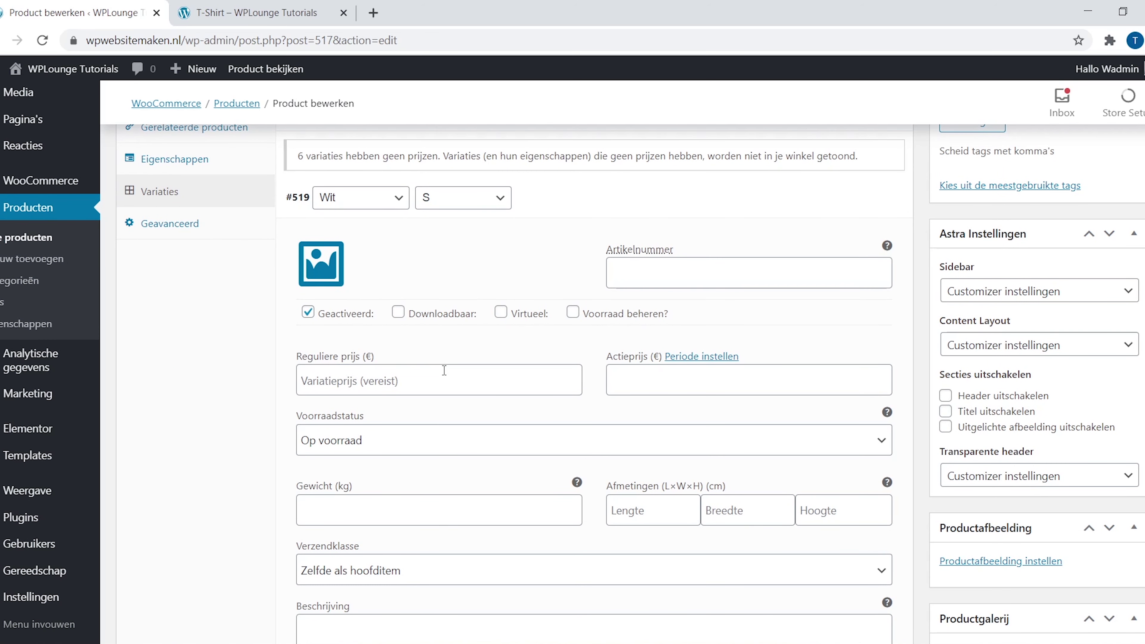
{"action": "scroll", "coordinate": [586, 383], "scroll_direction": "down", "scroll_amount": 14}
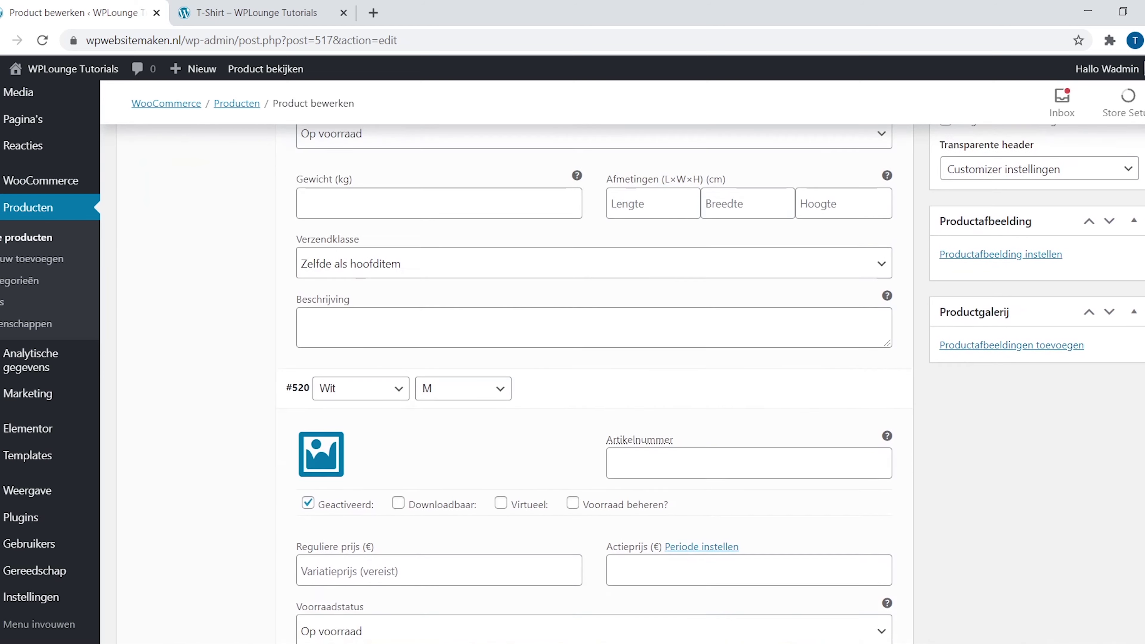
{"action": "scroll", "coordinate": [572, 361], "scroll_direction": "up", "scroll_amount": 15}
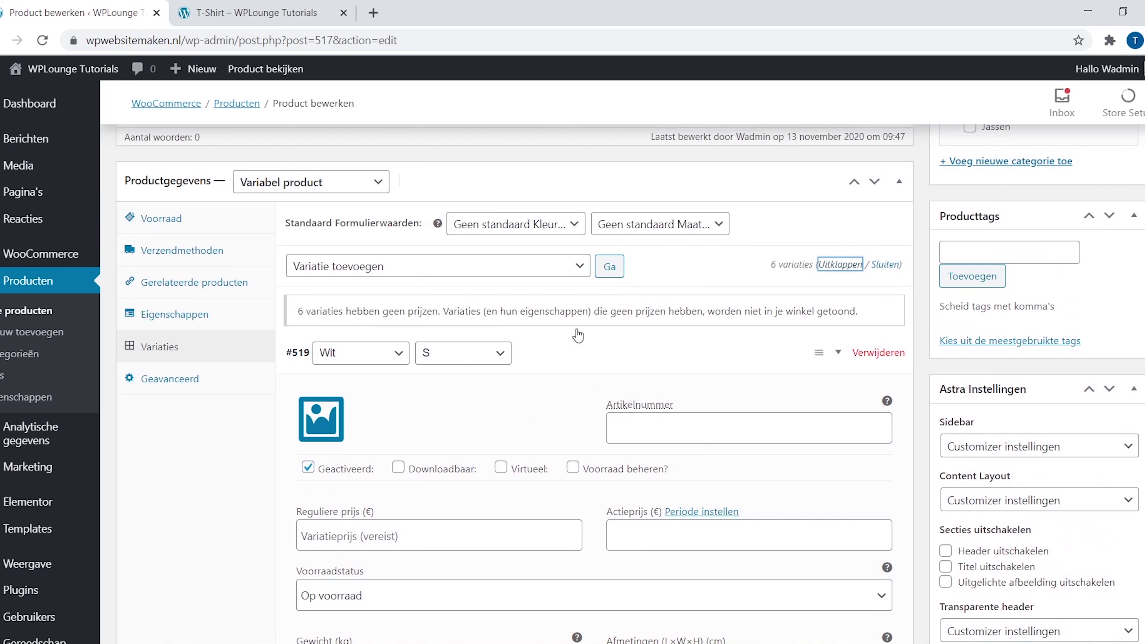
{"action": "left_click", "coordinate": [580, 270]}
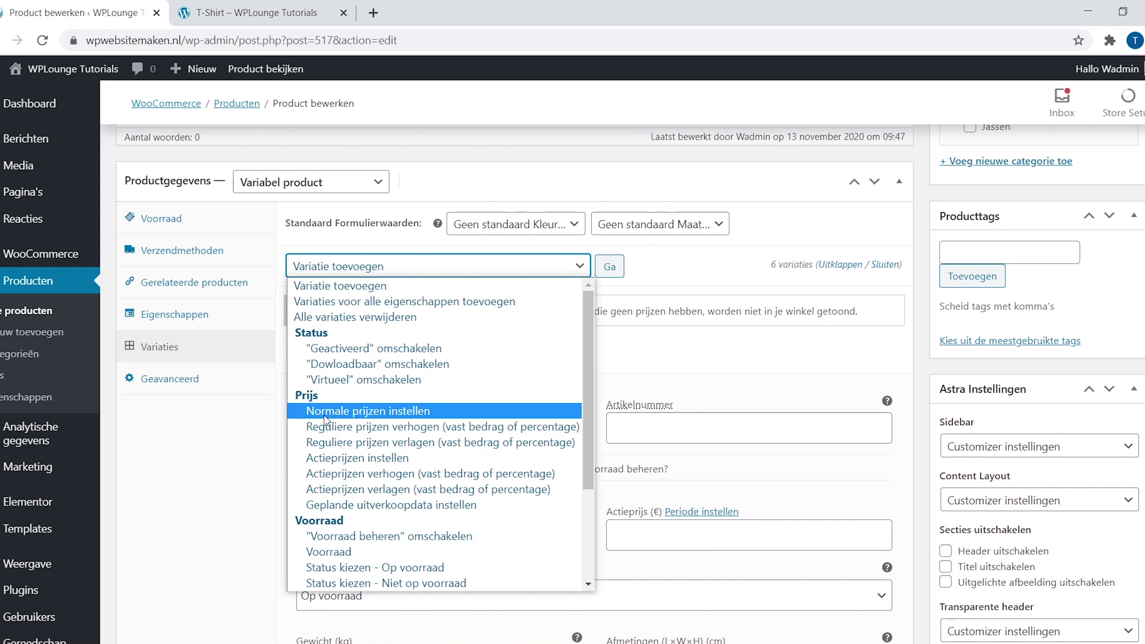
{"action": "left_click", "coordinate": [371, 411]}
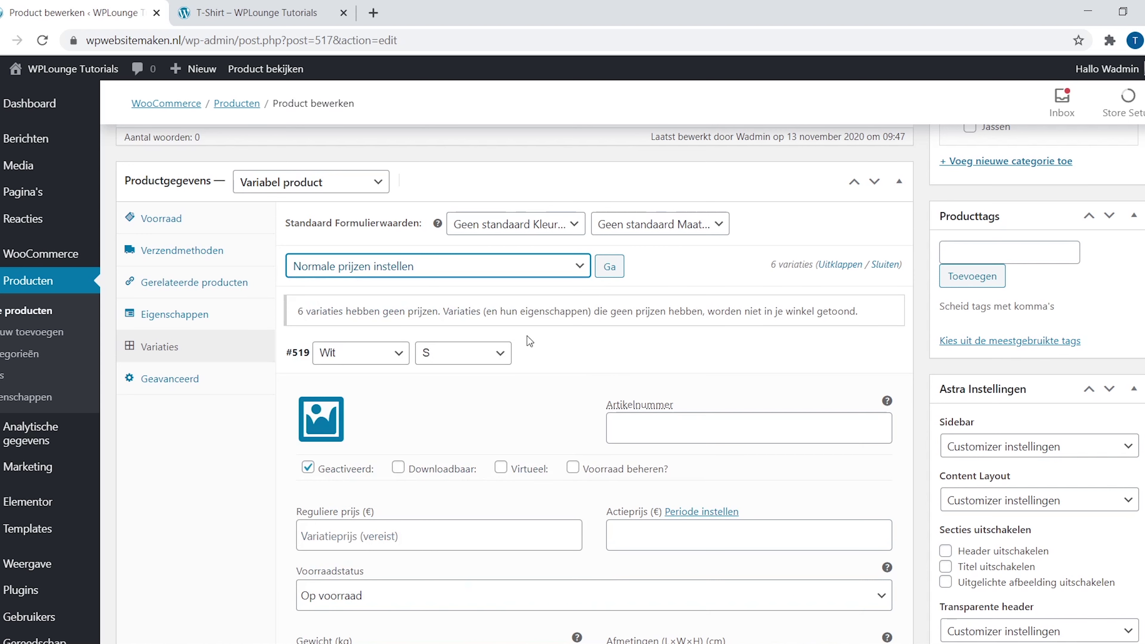
{"action": "left_click", "coordinate": [613, 280]}
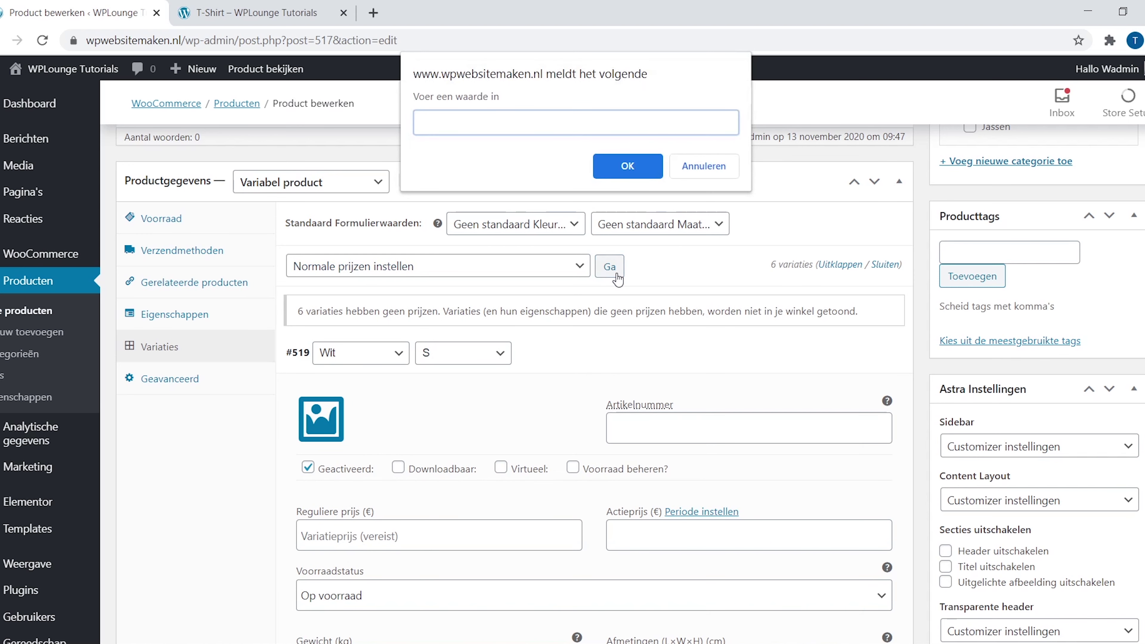
{"action": "type", "text": "9,95"}
{"action": "left_click", "coordinate": [627, 167]}
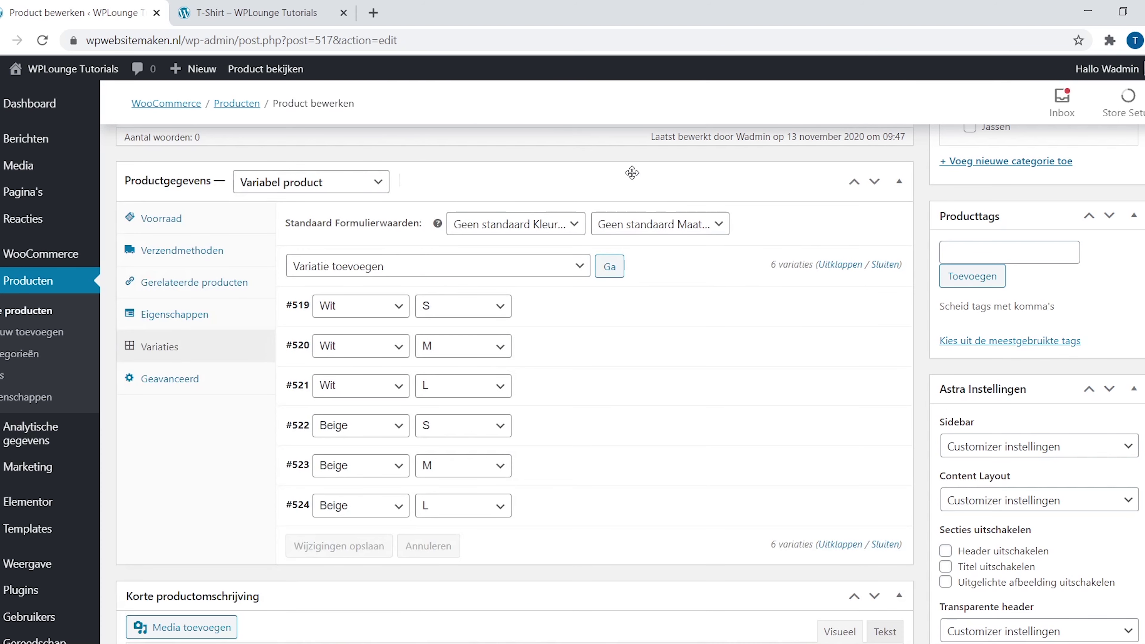
- Expand the T-Shirt variations and set T-Shirt-wit.jpg from the media library as the image of the Wit S variation
{"action": "left_click", "coordinate": [841, 265]}
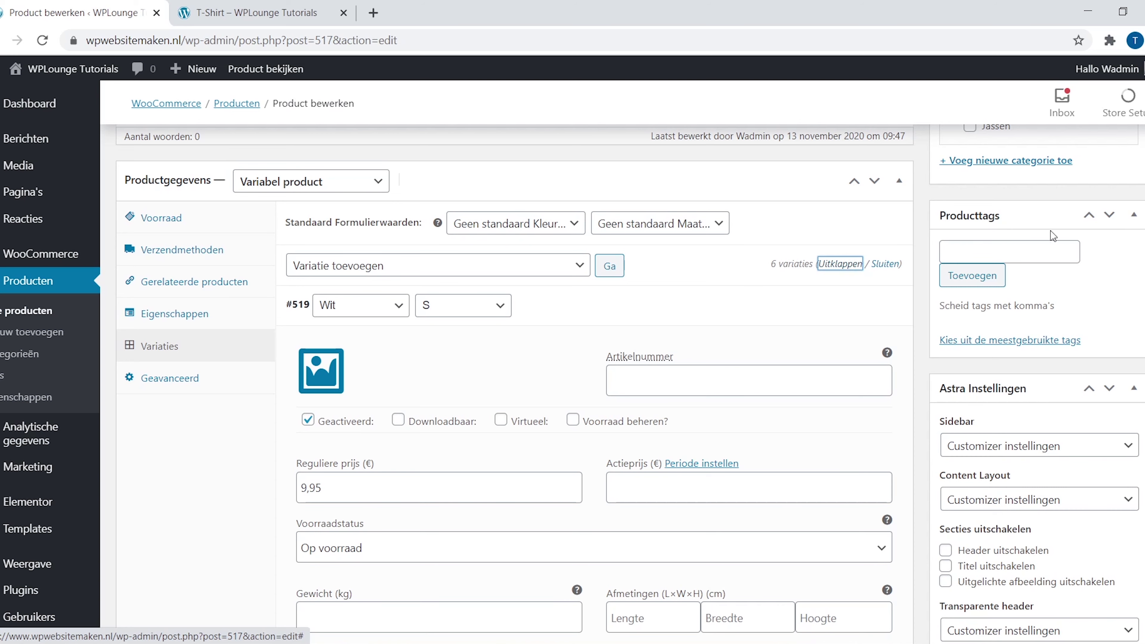
{"action": "scroll", "coordinate": [847, 274], "scroll_direction": "down", "scroll_amount": 3}
{"action": "scroll", "coordinate": [593, 361], "scroll_direction": "down", "scroll_amount": 1}
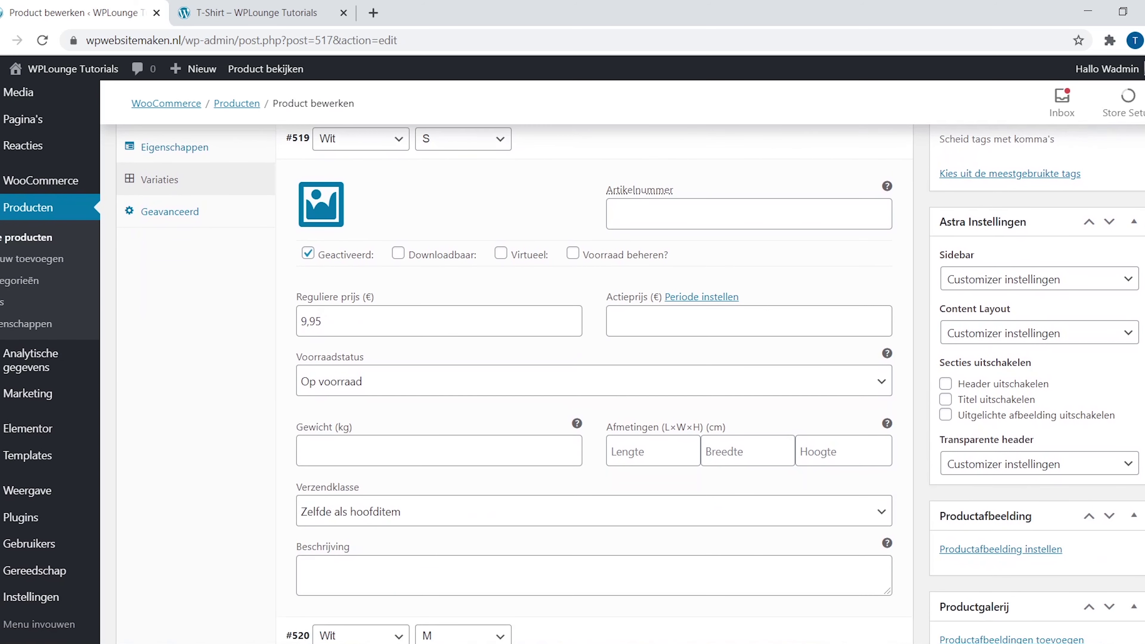
{"action": "left_click", "coordinate": [321, 208]}
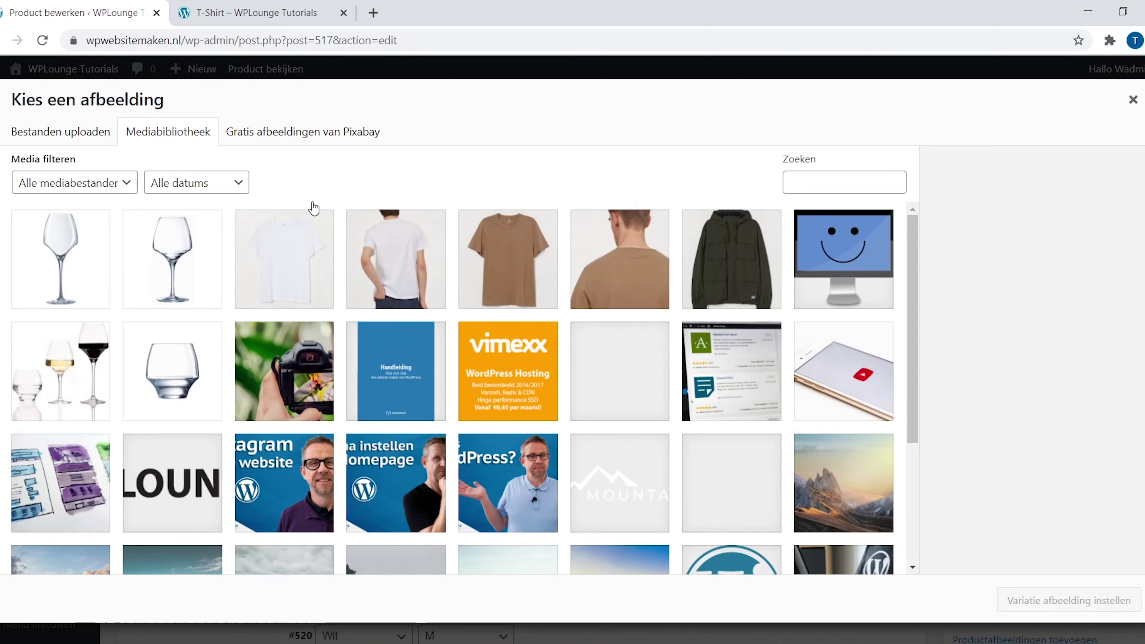
{"action": "left_click", "coordinate": [287, 262]}
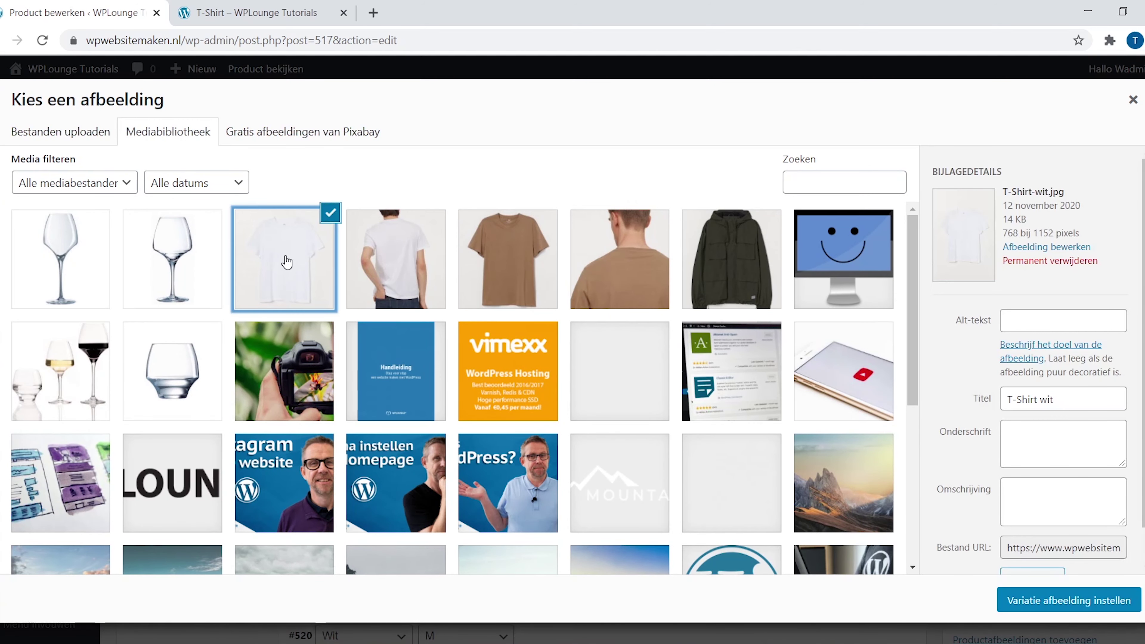
{"action": "left_click", "coordinate": [1098, 610]}
- Set the white T-shirt front photo T-Shirt-wit.jpg as the image of the Wit M and Wit L variations
{"action": "scroll", "coordinate": [488, 322], "scroll_direction": "down", "scroll_amount": 8}
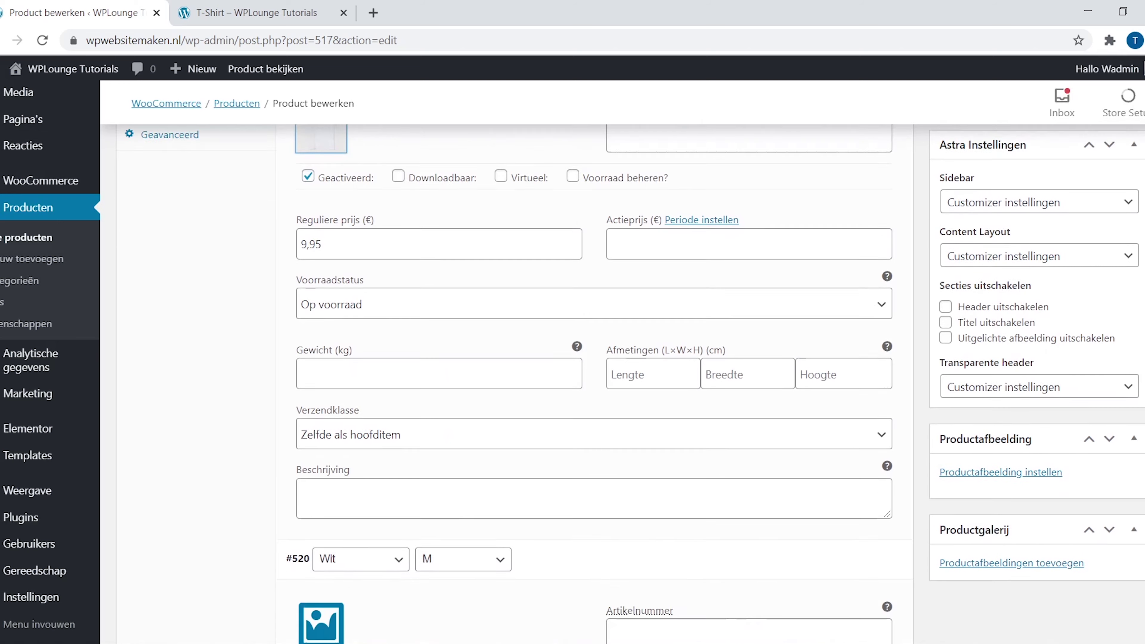
{"action": "left_click", "coordinate": [321, 258]}
{"action": "left_click", "coordinate": [326, 263]}
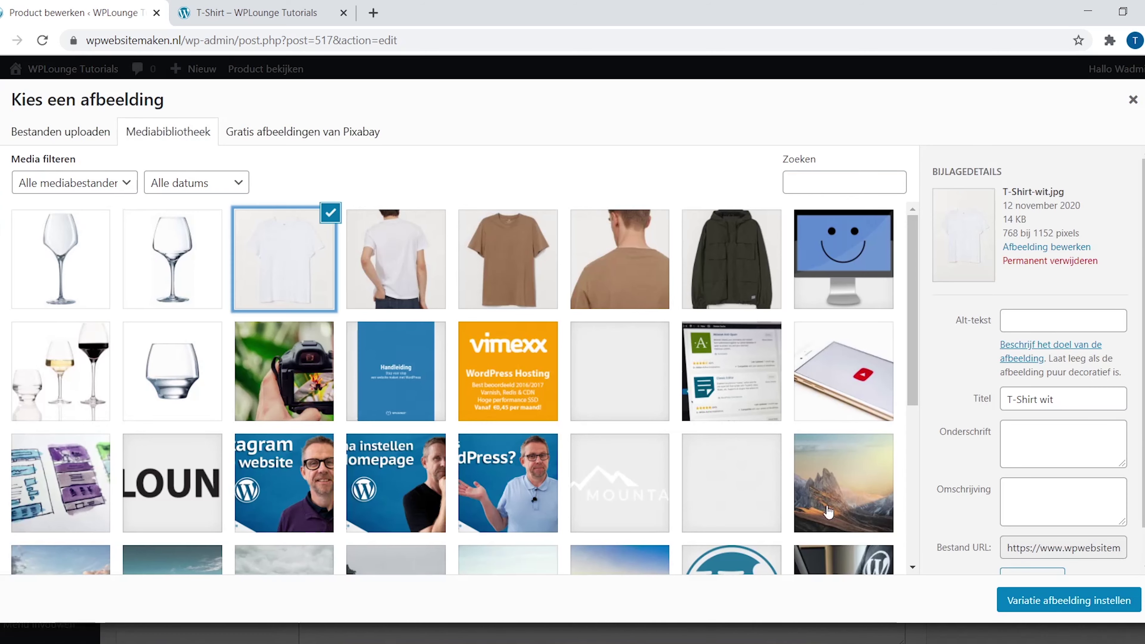
{"action": "key", "text": "Escape"}
{"action": "scroll", "coordinate": [319, 268], "scroll_direction": "down", "scroll_amount": 5}
{"action": "left_click", "coordinate": [338, 280]}
{"action": "left_click", "coordinate": [329, 271]}
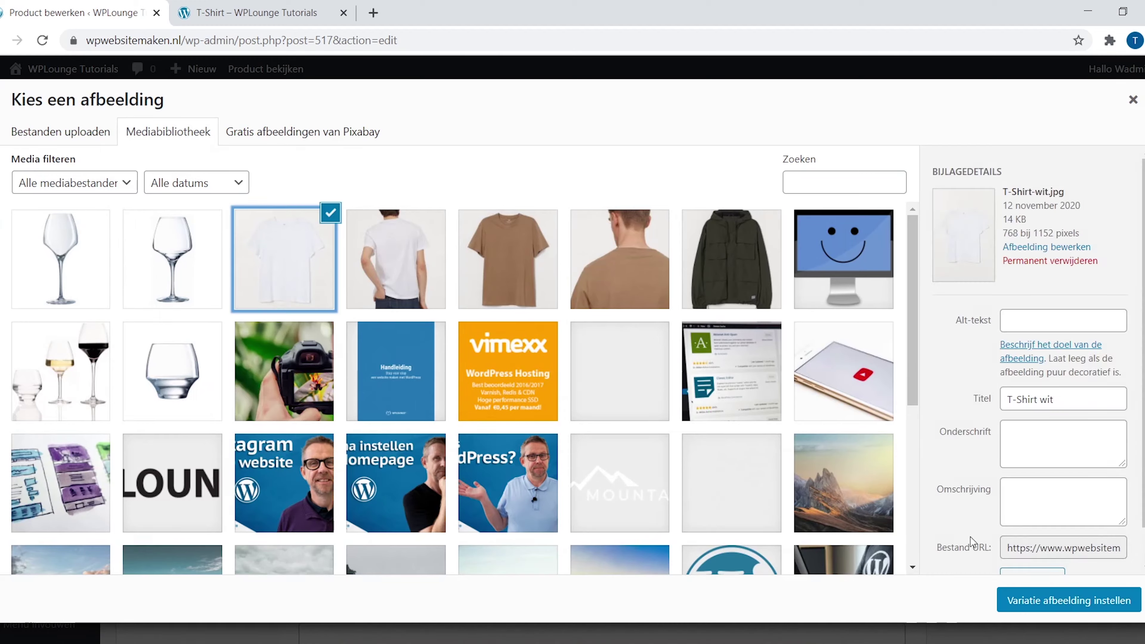
{"action": "key", "text": "Escape"}
- Set the beige T-shirt front photo as the image of the Beige S, Beige M and Beige L variations
{"action": "left_click", "coordinate": [319, 524]}
{"action": "left_click", "coordinate": [508, 259]}
{"action": "left_click", "coordinate": [1068, 600]}
{"action": "scroll", "coordinate": [1133, 338], "scroll_direction": "down", "scroll_amount": 7}
{"action": "scroll", "coordinate": [1133, 338], "scroll_direction": "down", "scroll_amount": 7}
{"action": "left_click", "coordinate": [320, 283]}
{"action": "left_click", "coordinate": [503, 259]}
{"action": "left_click", "coordinate": [1068, 600]}
{"action": "scroll", "coordinate": [1134, 338], "scroll_direction": "down", "scroll_amount": 7}
{"action": "left_click", "coordinate": [321, 234]}
{"action": "left_click", "coordinate": [504, 258]}
{"action": "left_click", "coordinate": [1068, 600]}
- Save the variation changes and update the T-Shirt product
{"action": "scroll", "coordinate": [513, 451], "scroll_direction": "down", "scroll_amount": 5}
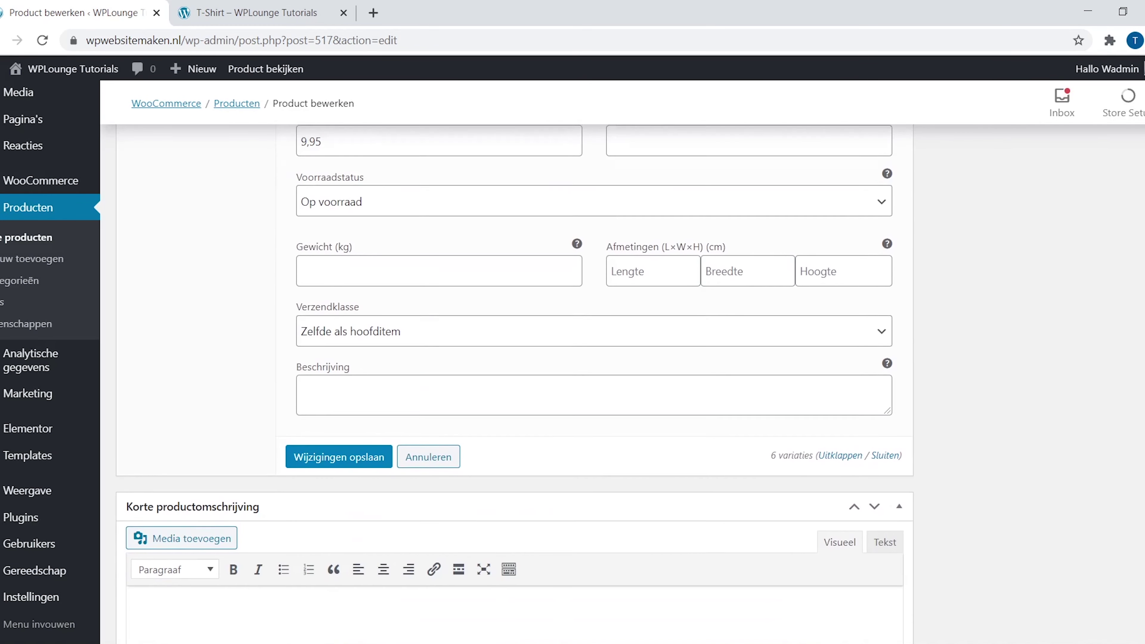
{"action": "left_click", "coordinate": [362, 429]}
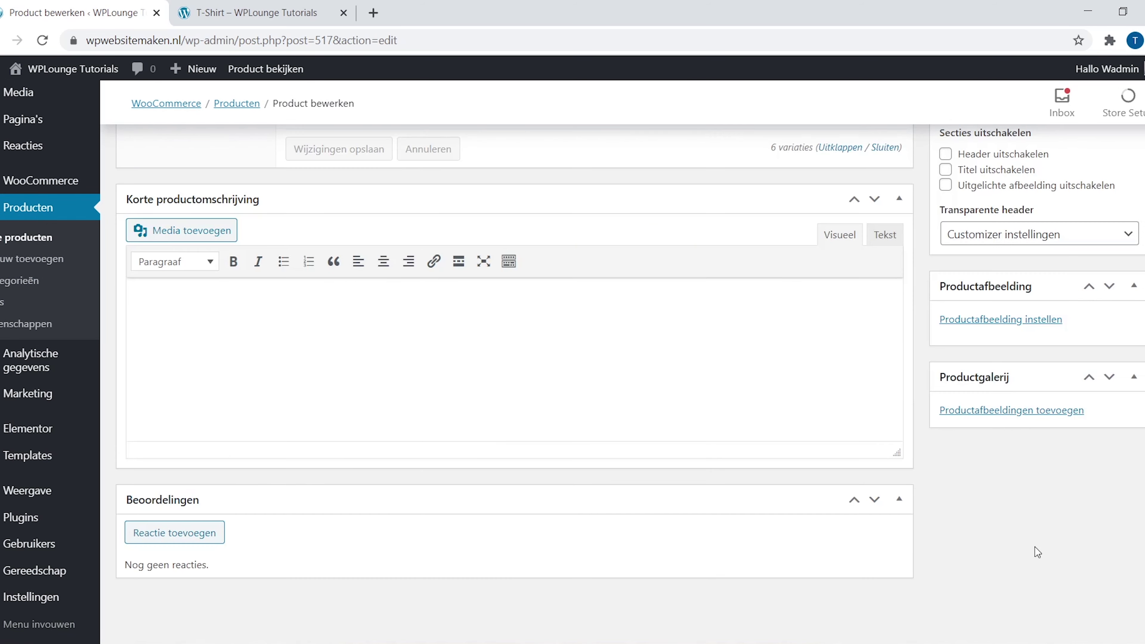
{"action": "scroll", "coordinate": [514, 384], "scroll_direction": "up", "scroll_amount": 10}
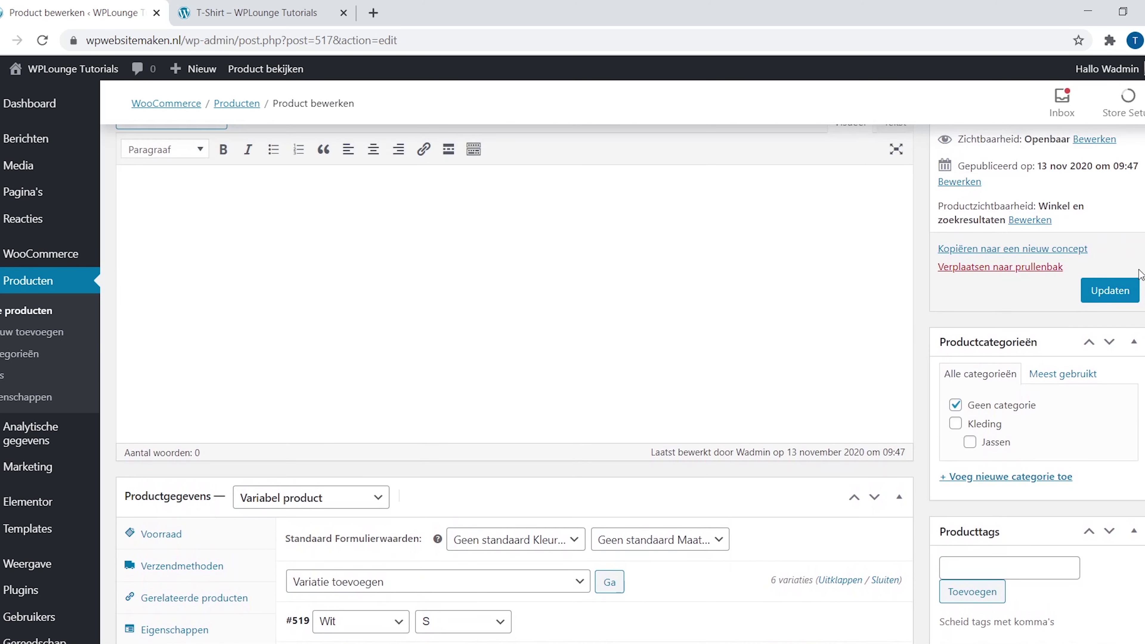
{"action": "left_click", "coordinate": [1120, 296]}
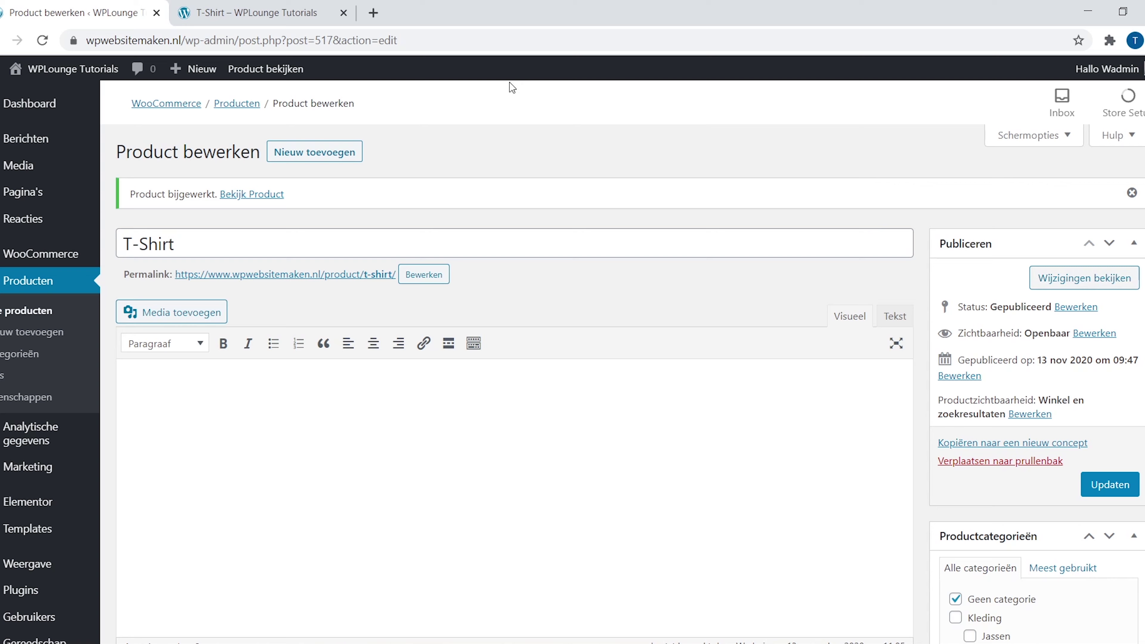
- Reload the T-Shirt product page in the shop and choose Kleur Wit and Maat M to check the variation image
{"action": "left_click", "coordinate": [252, 13]}
{"action": "left_click", "coordinate": [42, 40]}
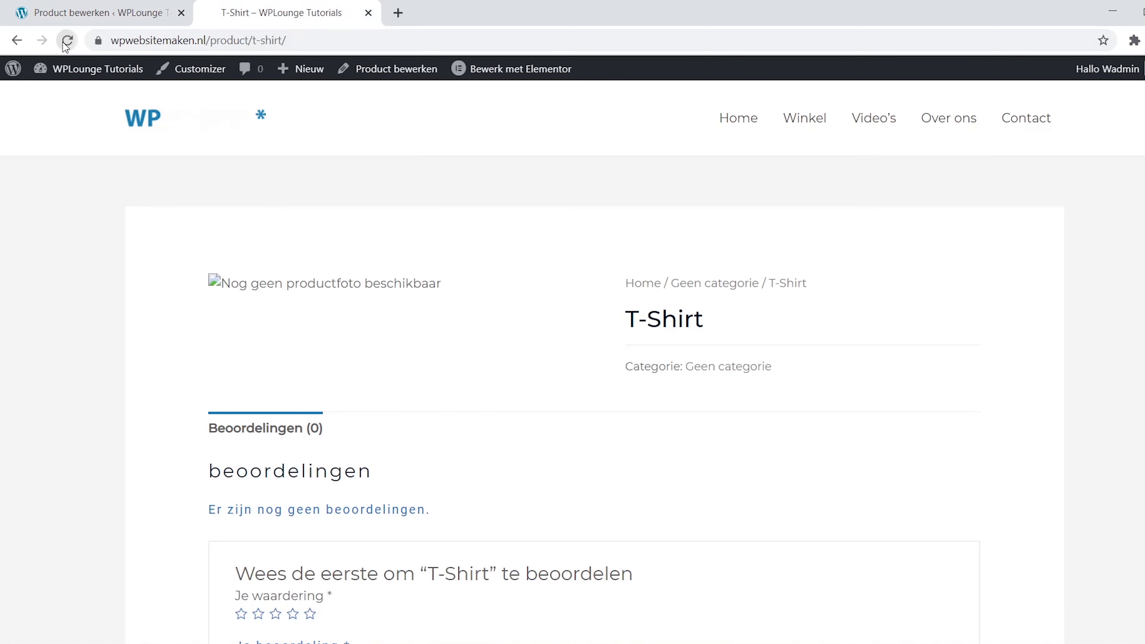
{"action": "left_click", "coordinate": [974, 432]}
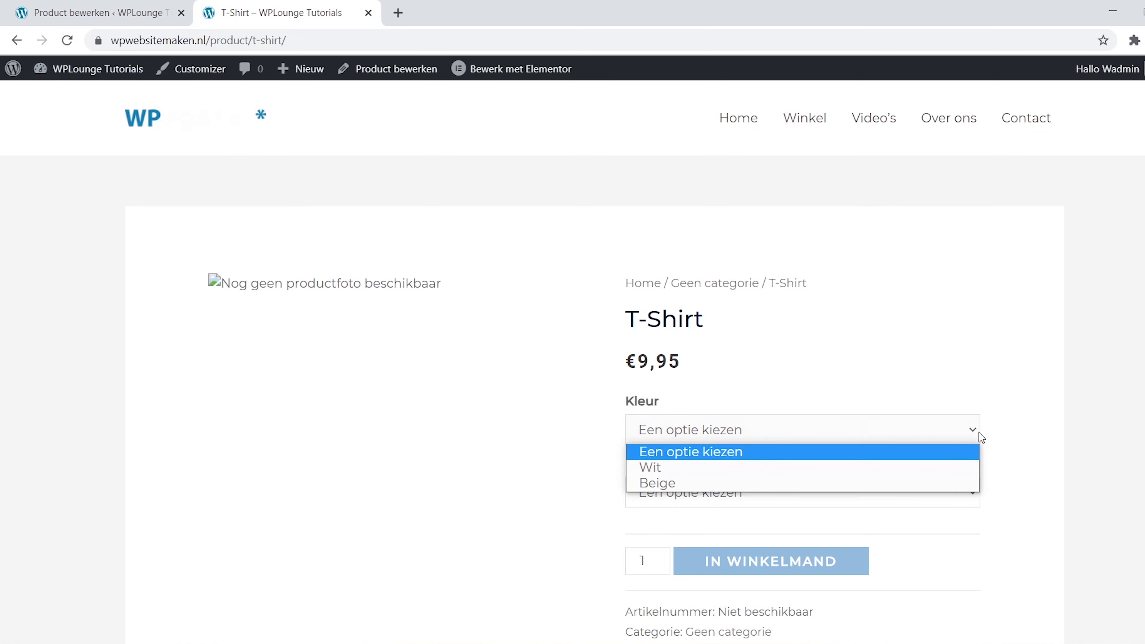
{"action": "left_click", "coordinate": [885, 467]}
{"action": "left_click", "coordinate": [962, 491]}
{"action": "left_click", "coordinate": [857, 544]}
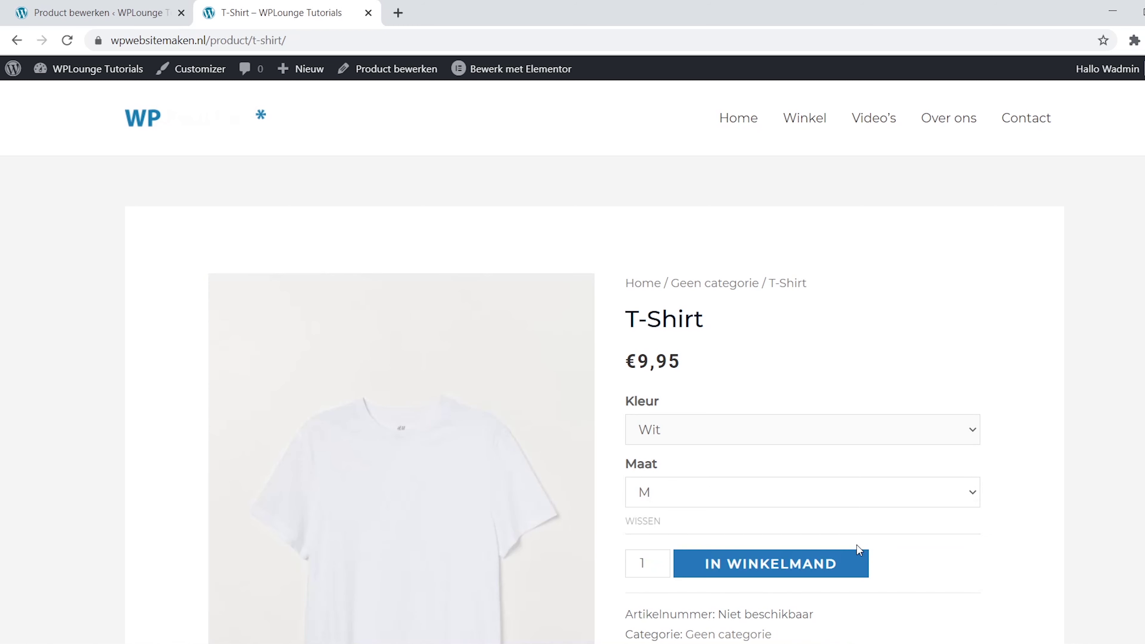
- Reset Kleur and Maat on the product page to Een optie kiezen to check the image without a selection
{"action": "scroll", "coordinate": [573, 361], "scroll_direction": "down", "scroll_amount": 3}
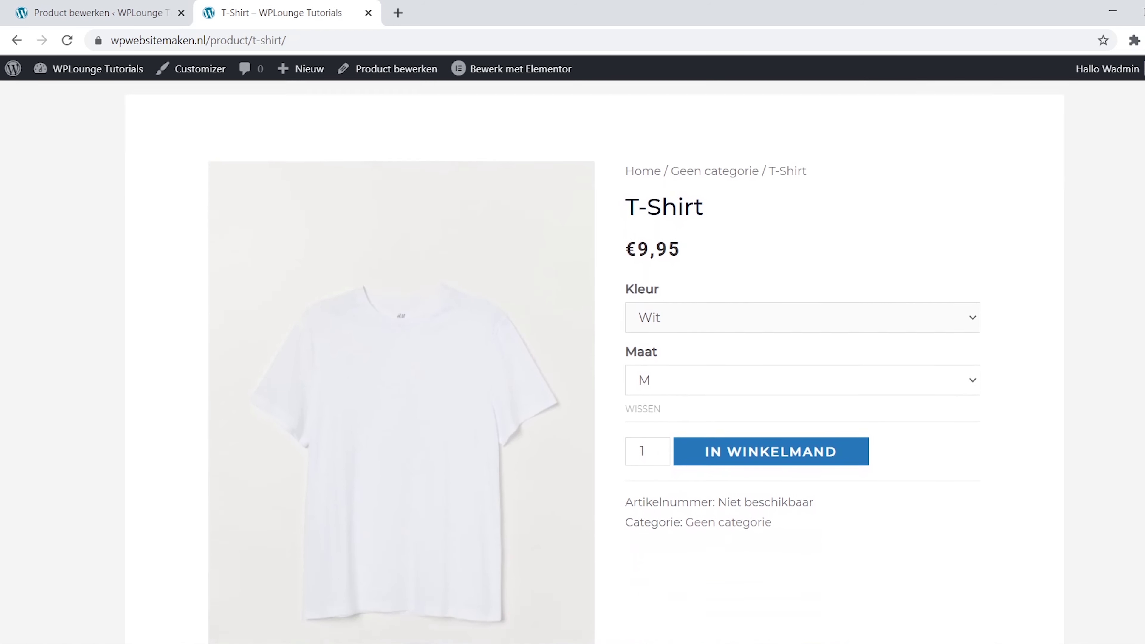
{"action": "left_click", "coordinate": [771, 276]}
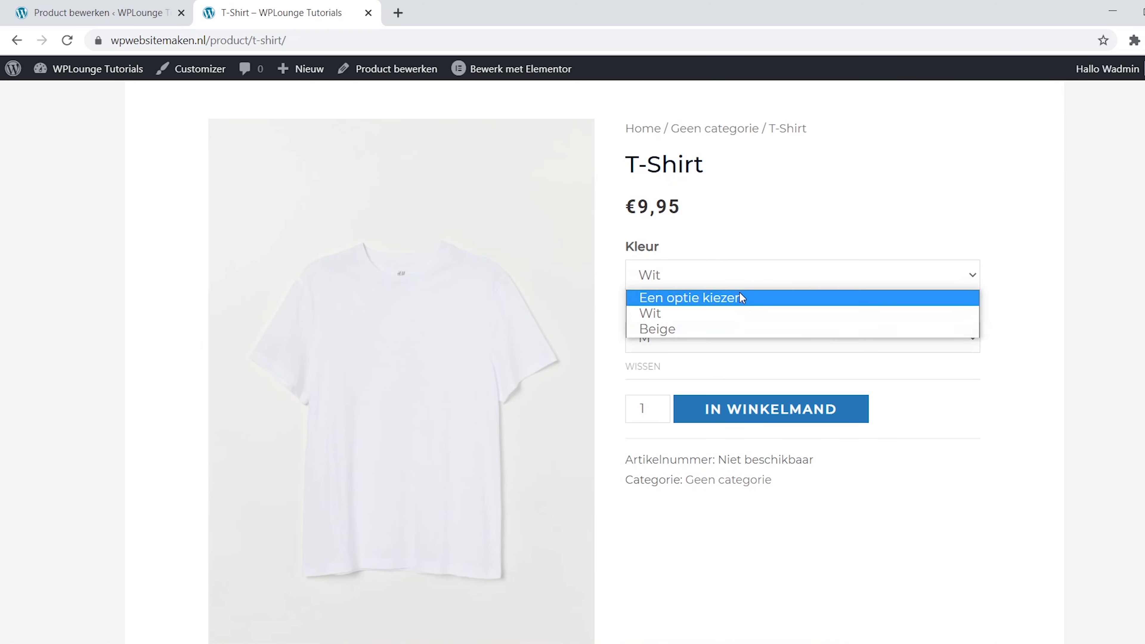
{"action": "left_click", "coordinate": [739, 297]}
{"action": "left_click", "coordinate": [683, 333]}
{"action": "left_click", "coordinate": [650, 356]}
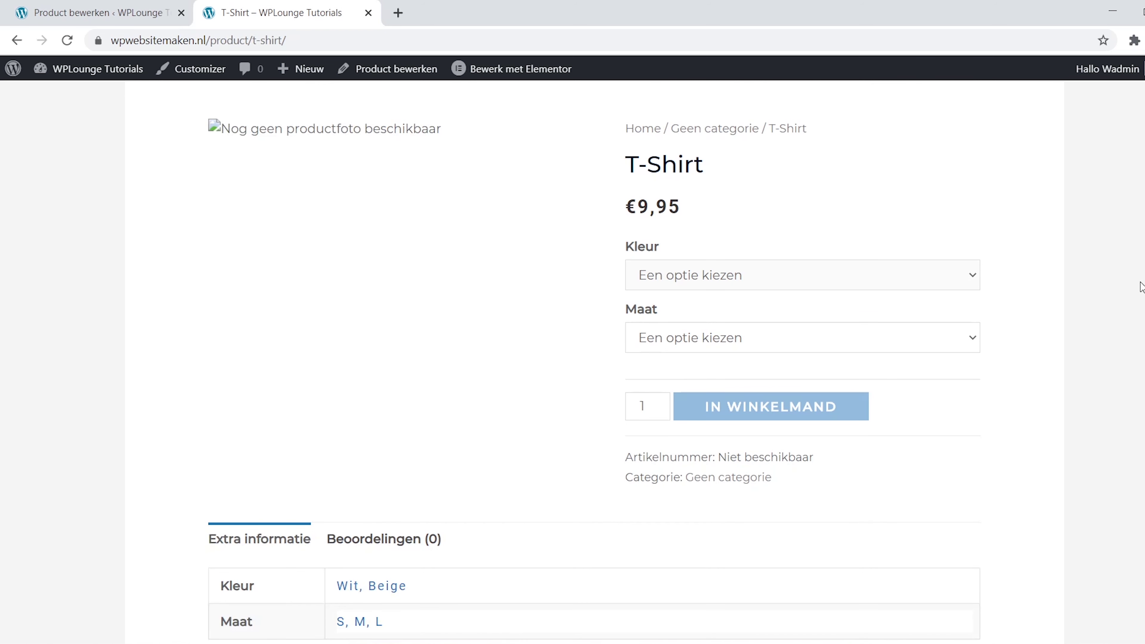
{"action": "scroll", "coordinate": [573, 360], "scroll_direction": "up", "scroll_amount": 3}
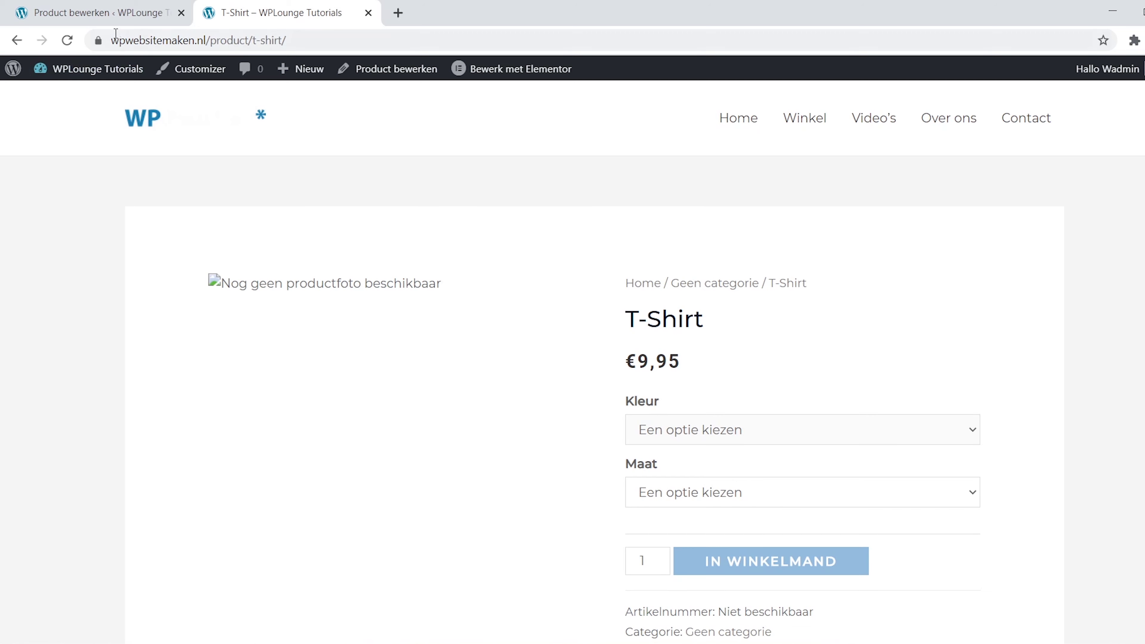
- Return to editing the T-Shirt product and set T-Shirt-wit.jpg as its main product image
{"action": "left_click", "coordinate": [106, 16]}
{"action": "scroll", "coordinate": [1093, 241], "scroll_direction": "down", "scroll_amount": 15}
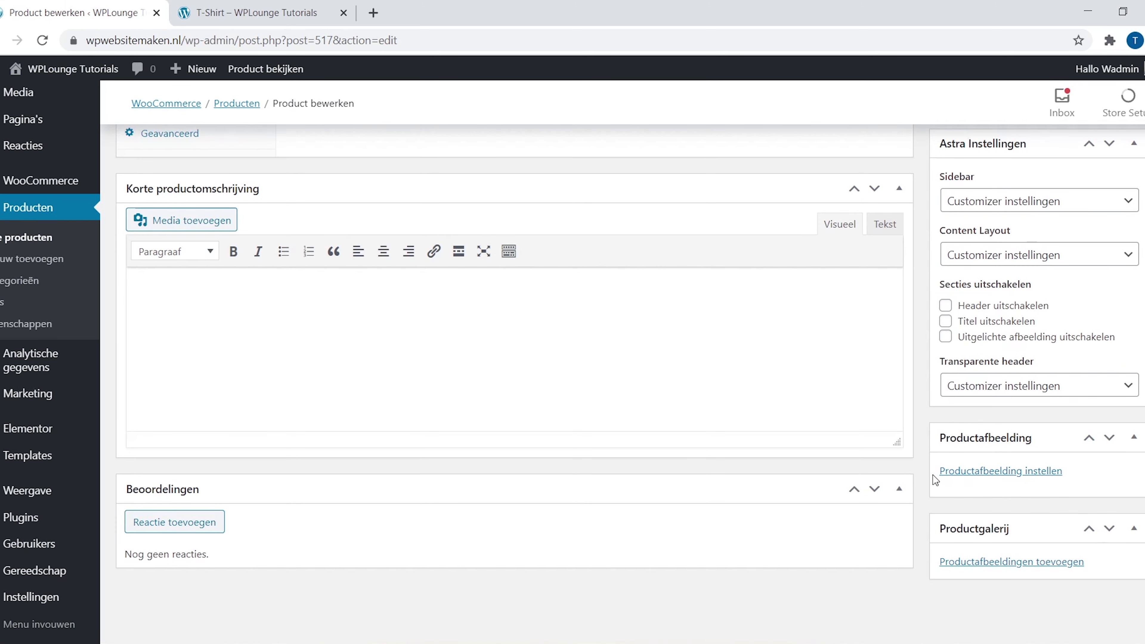
{"action": "left_click", "coordinate": [1020, 474]}
{"action": "left_click", "coordinate": [289, 255]}
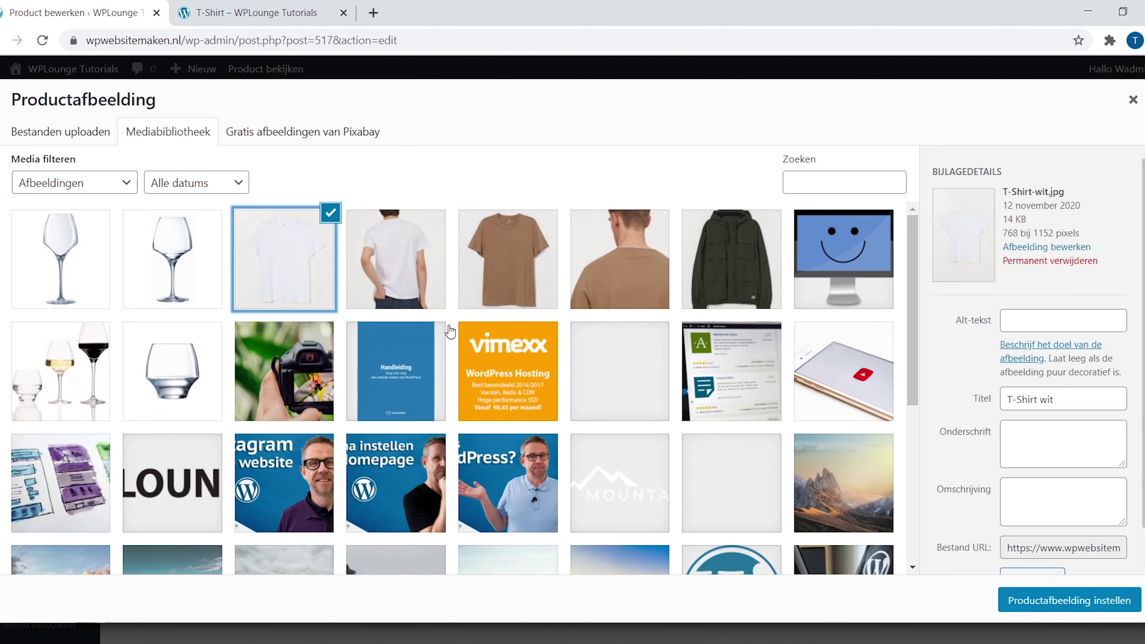
{"action": "left_click", "coordinate": [1037, 600]}
- Add the white back, beige front and beige back T-shirt photos to the product gallery and update the product
{"action": "scroll", "coordinate": [630, 388], "scroll_direction": "down", "scroll_amount": 3}
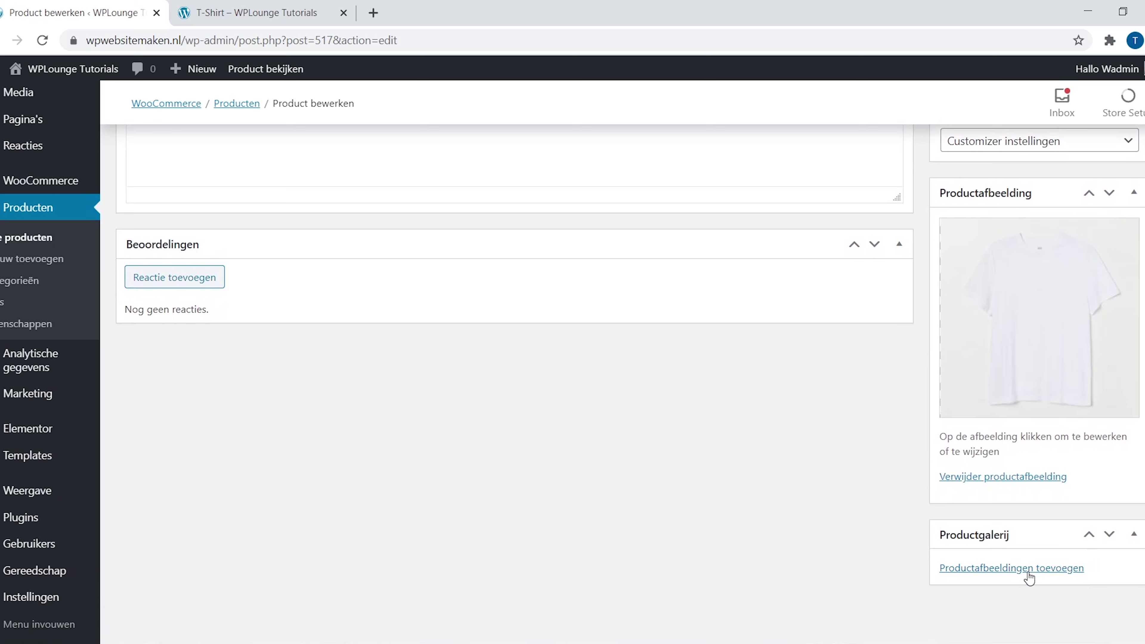
{"action": "left_click", "coordinate": [1028, 572]}
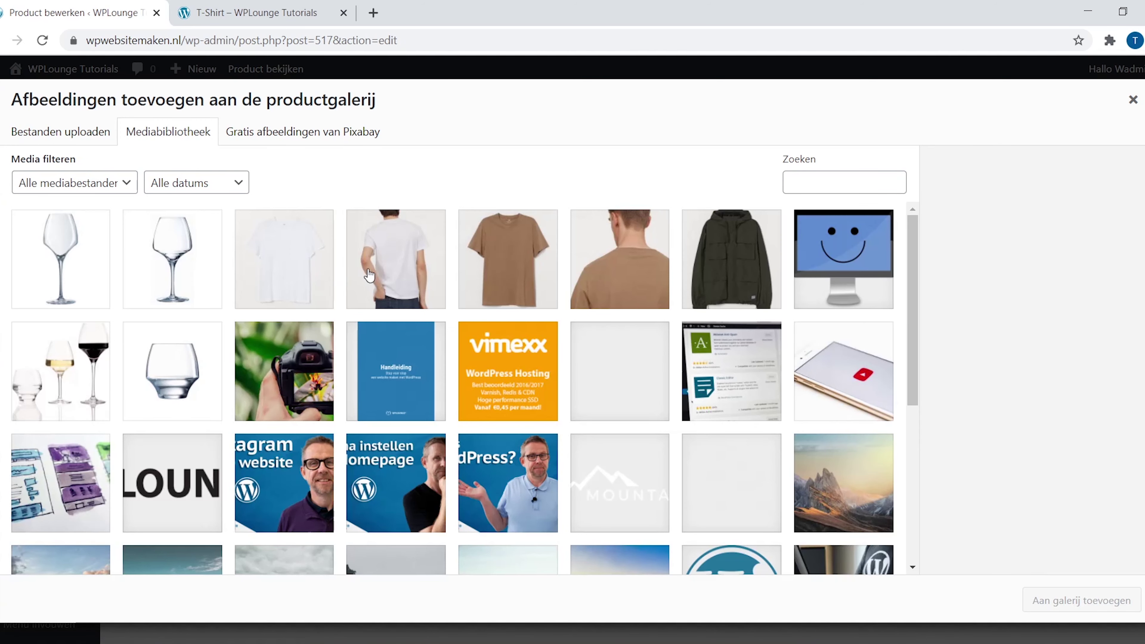
{"action": "left_click", "coordinate": [369, 275]}
{"action": "left_click", "coordinate": [480, 275]}
{"action": "left_click", "coordinate": [585, 270]}
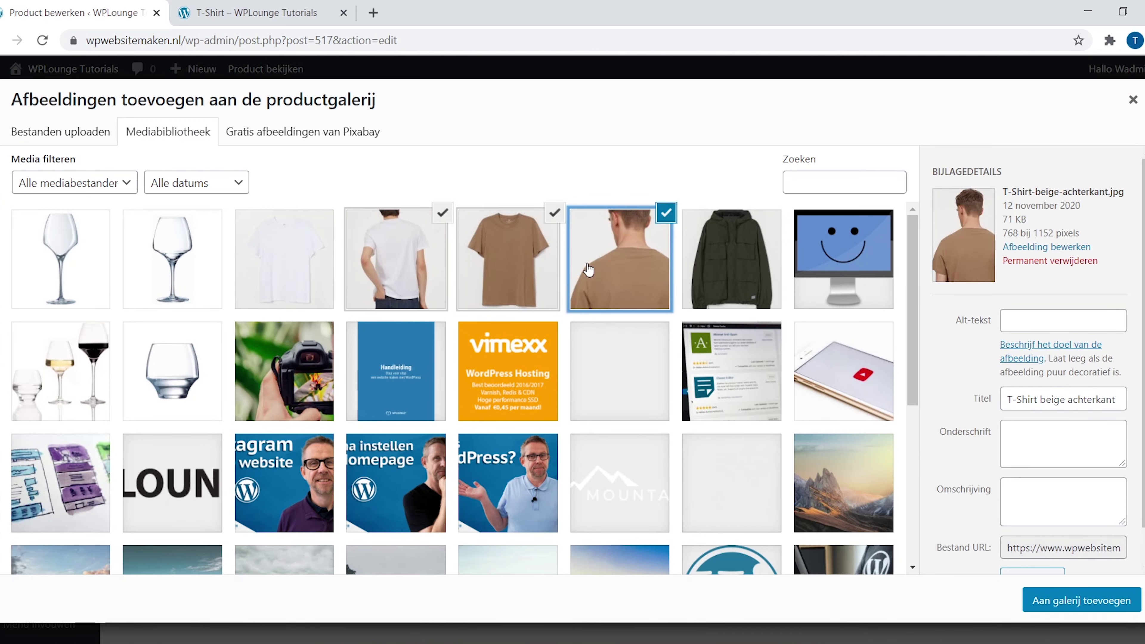
{"action": "left_click", "coordinate": [1081, 600]}
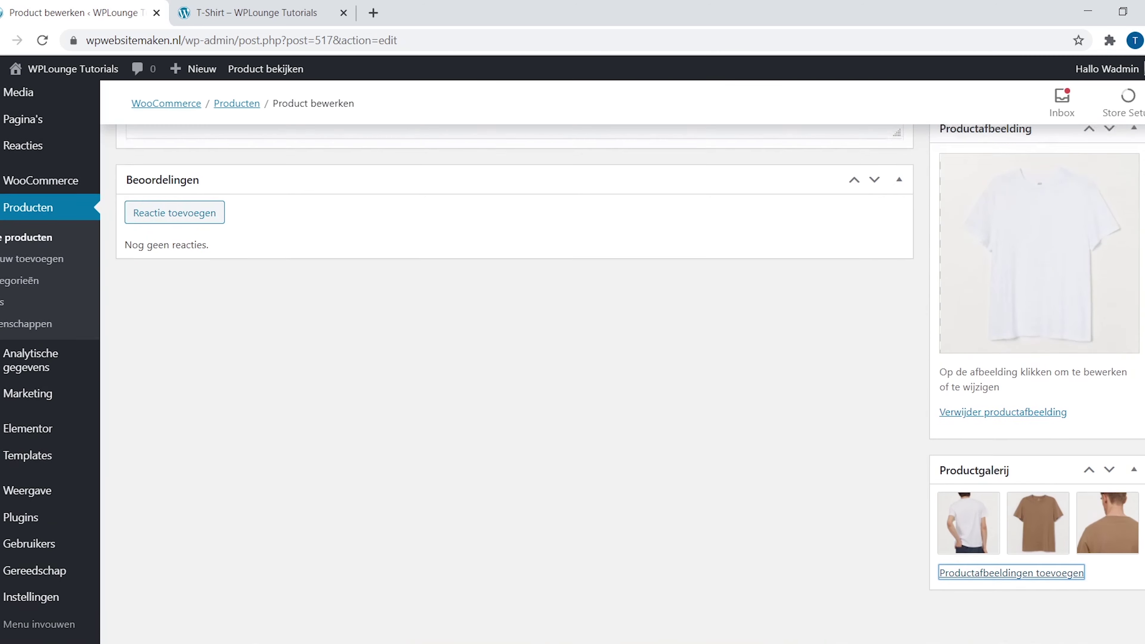
{"action": "scroll", "coordinate": [991, 563], "scroll_direction": "up", "scroll_amount": 10}
{"action": "scroll", "coordinate": [1036, 388], "scroll_direction": "up", "scroll_amount": 5}
{"action": "left_click", "coordinate": [1117, 386]}
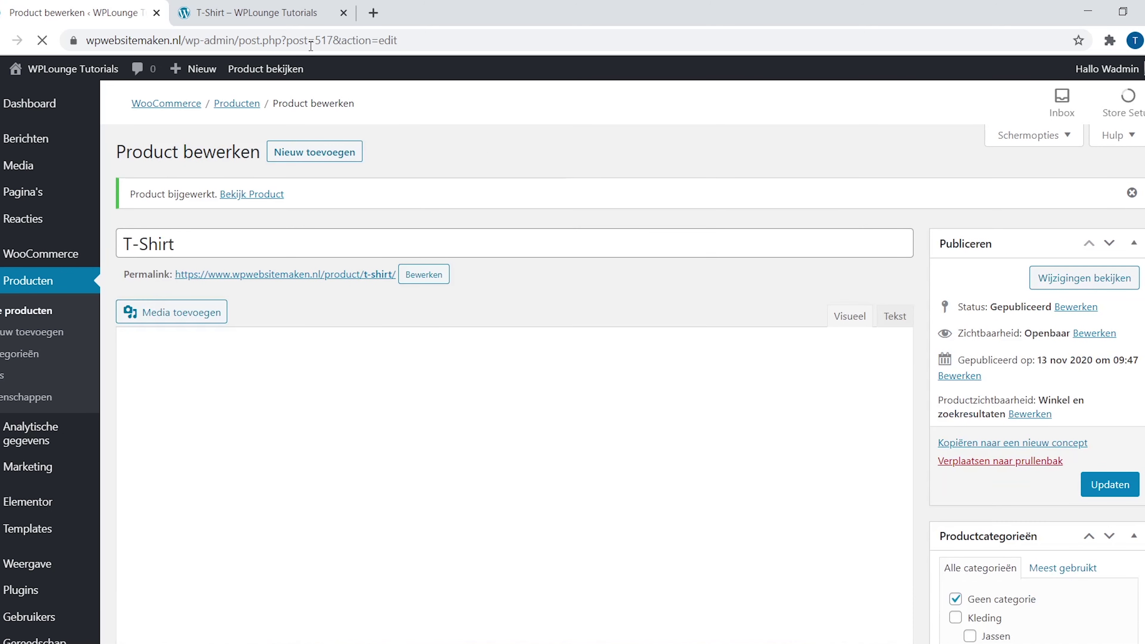
- Reload the T-Shirt product page and view the white back, beige front and beige back gallery photos
{"action": "left_click", "coordinate": [247, 12]}
{"action": "left_click", "coordinate": [45, 42]}
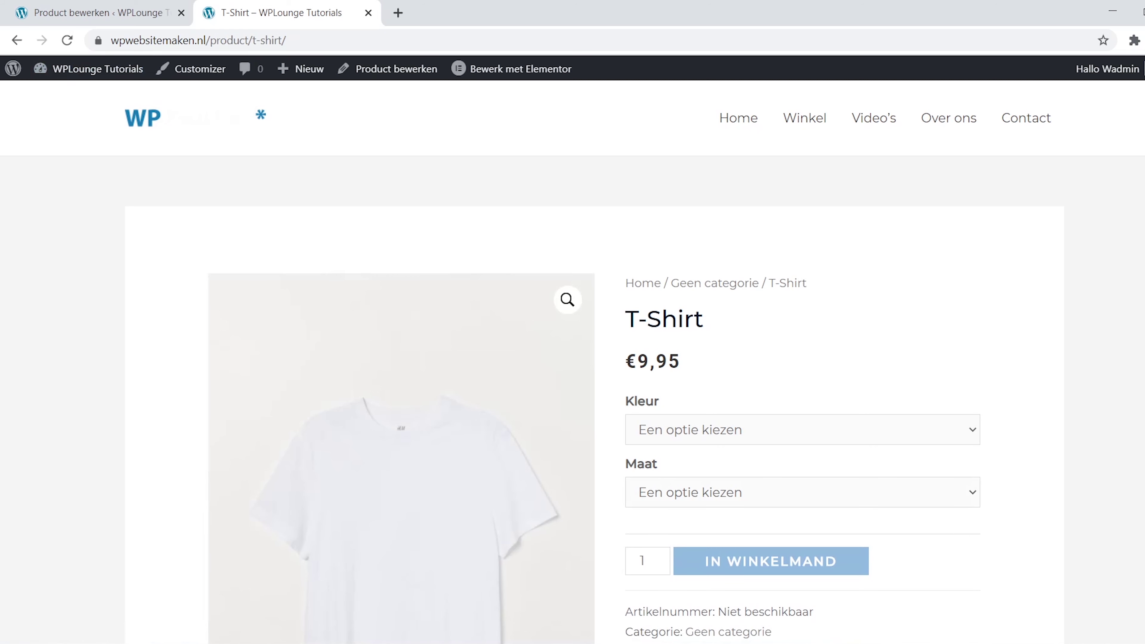
{"action": "scroll", "coordinate": [324, 541], "scroll_direction": "down", "scroll_amount": 8}
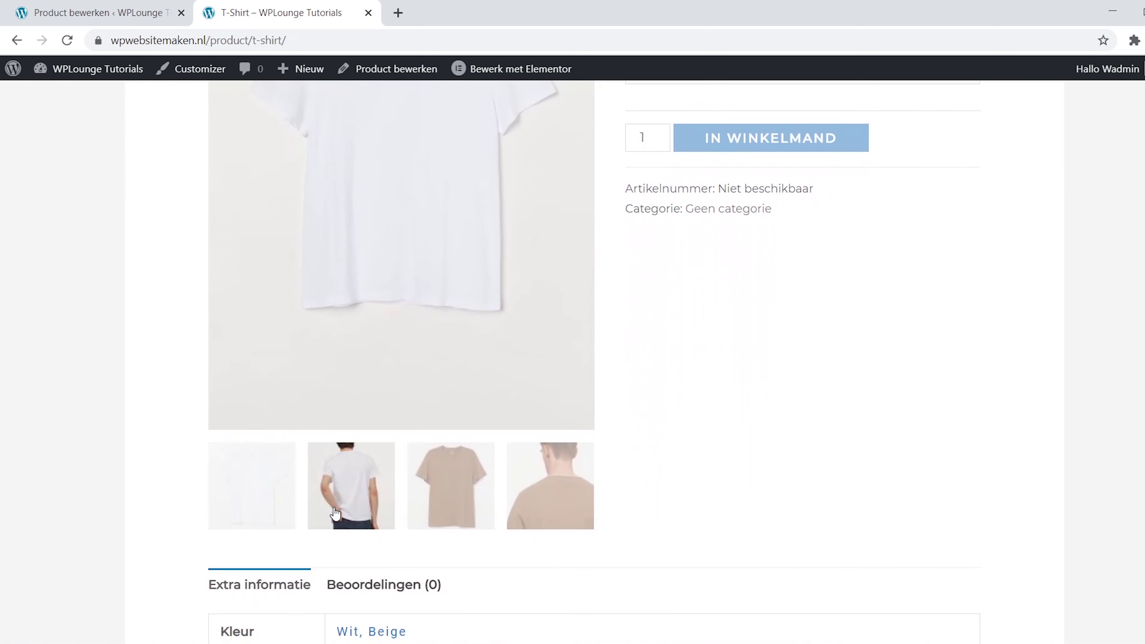
{"action": "left_click", "coordinate": [334, 513]}
{"action": "scroll", "coordinate": [664, 537], "scroll_direction": "up", "scroll_amount": 2}
{"action": "left_click", "coordinate": [481, 568]}
{"action": "left_click", "coordinate": [530, 568]}
{"action": "scroll", "coordinate": [530, 568], "scroll_direction": "up", "scroll_amount": 2}
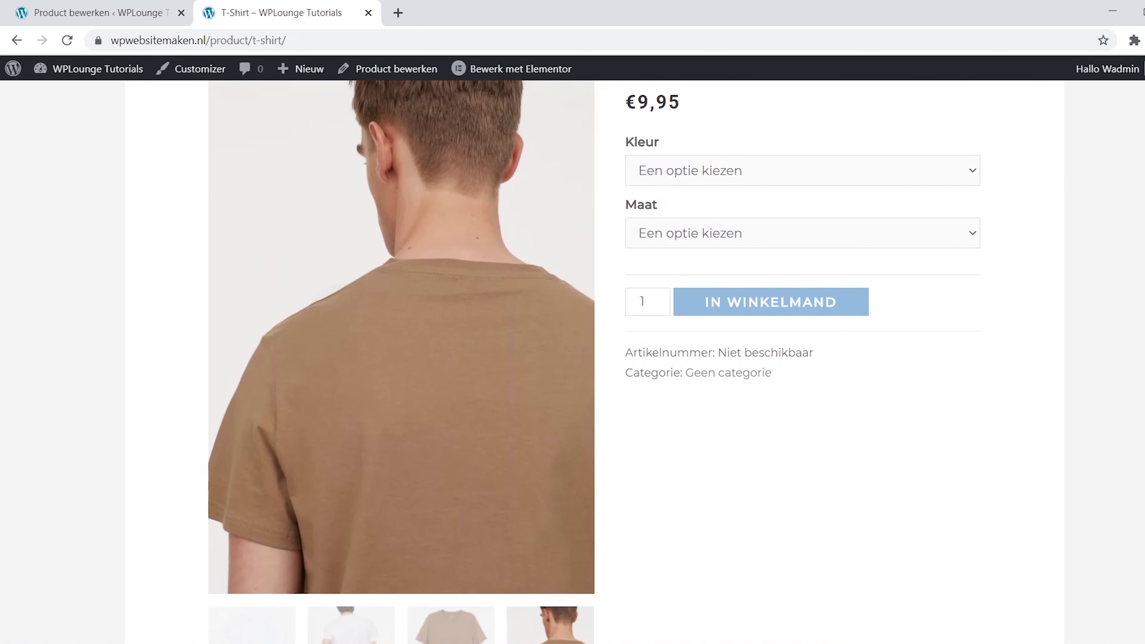
- Choose Kleur Beige and Maat L on the T-Shirt product page and add the variation to the cart
{"action": "scroll", "coordinate": [1063, 348], "scroll_direction": "up", "scroll_amount": 4}
{"action": "left_click", "coordinate": [964, 357]}
{"action": "left_click", "coordinate": [926, 413]}
{"action": "left_click", "coordinate": [922, 418]}
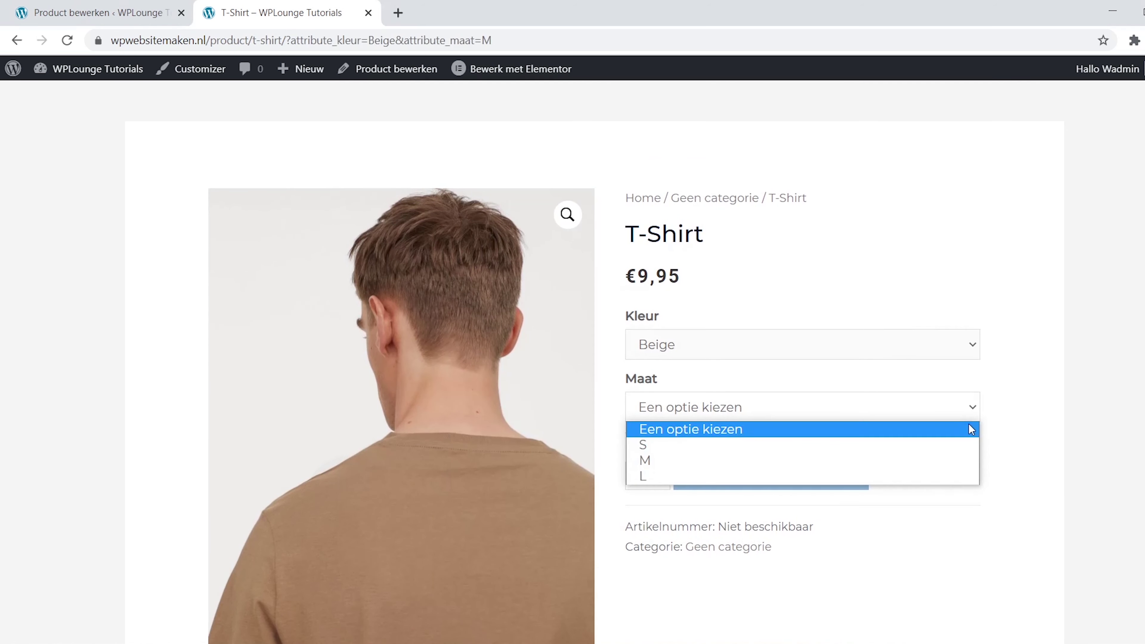
{"action": "left_click", "coordinate": [968, 477]}
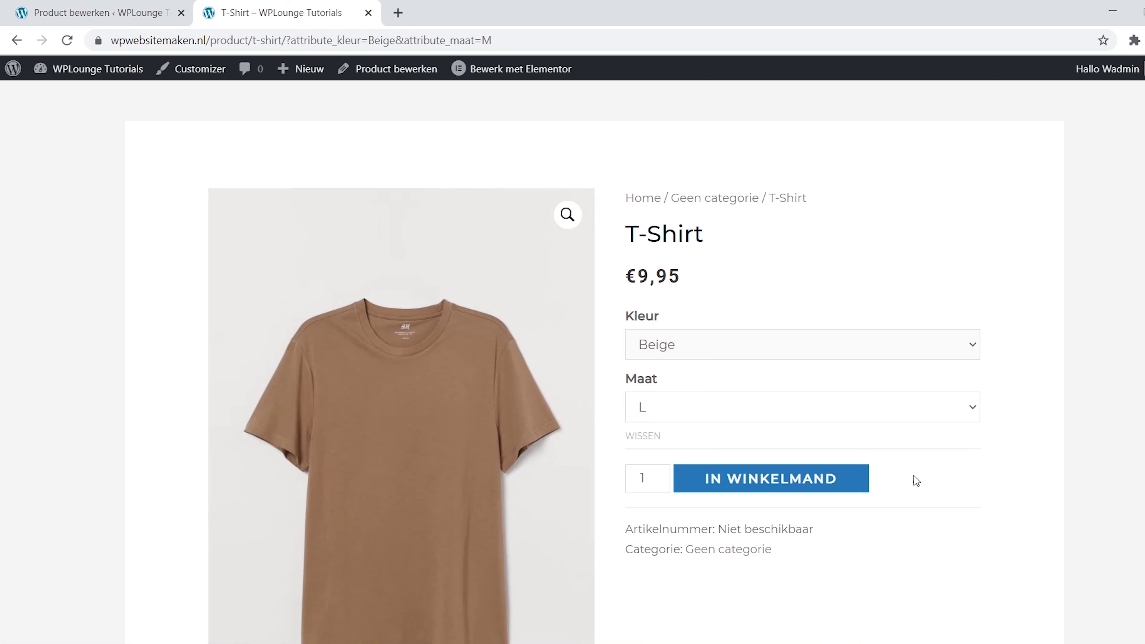
{"action": "left_click", "coordinate": [848, 478]}
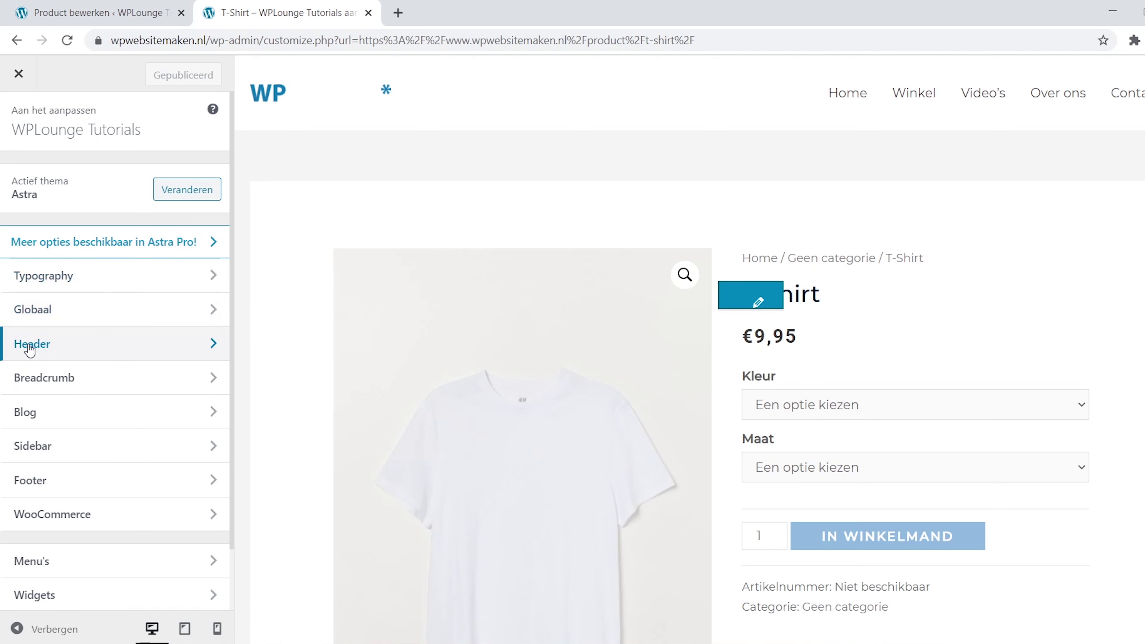
- Set the last item of the header's main menu to WooCommerce in the theme customizer
{"action": "left_click", "coordinate": [102, 348]}
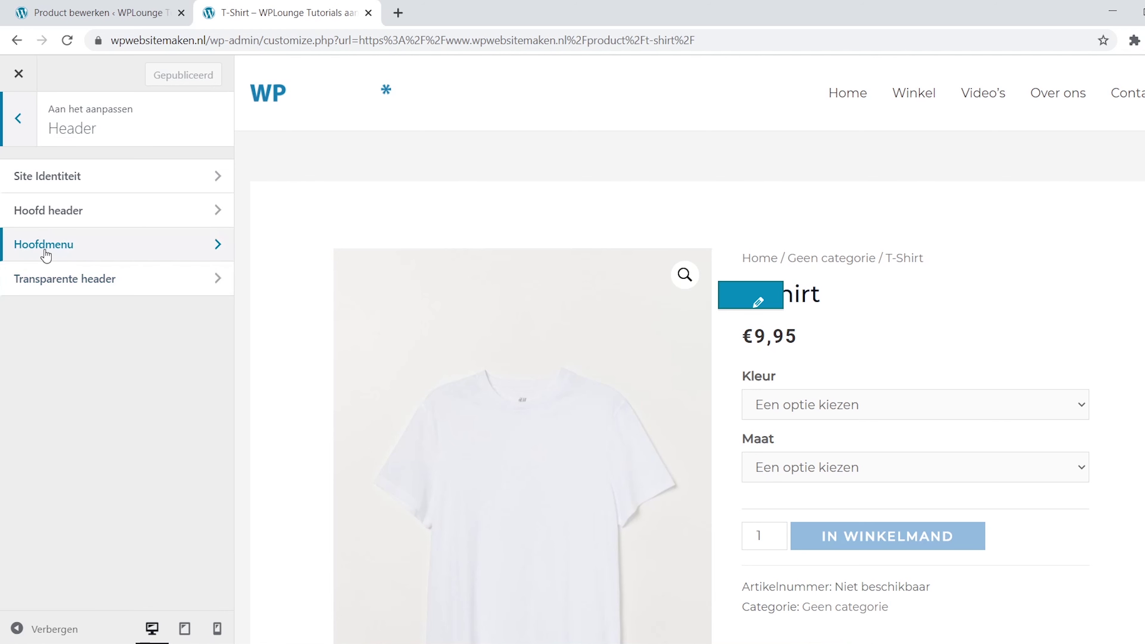
{"action": "left_click", "coordinate": [100, 254]}
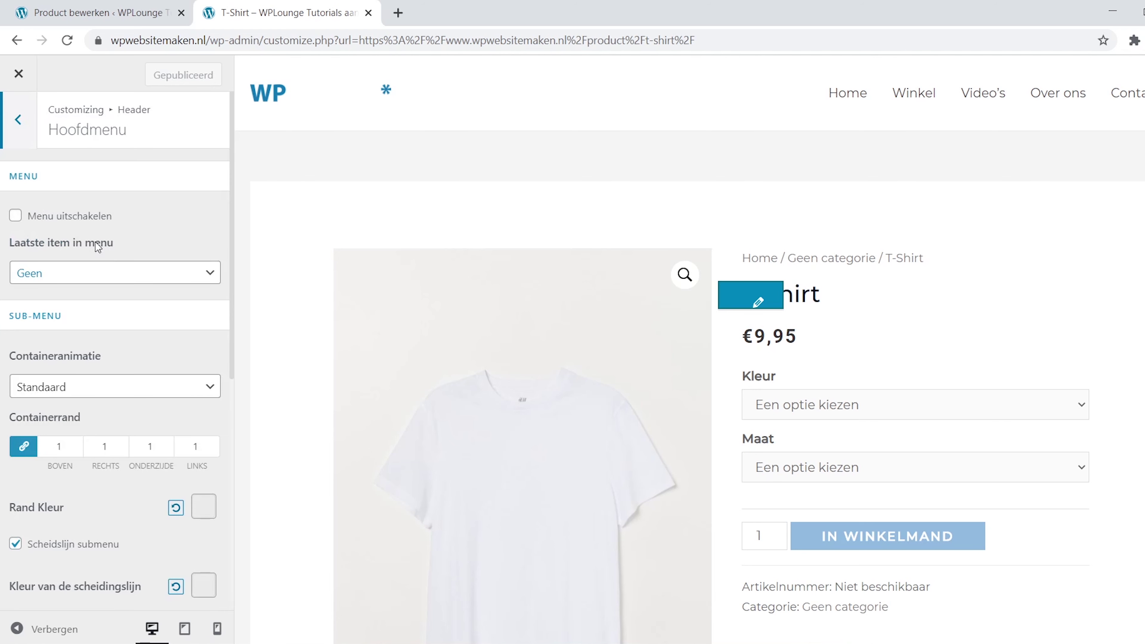
{"action": "left_click", "coordinate": [190, 271]}
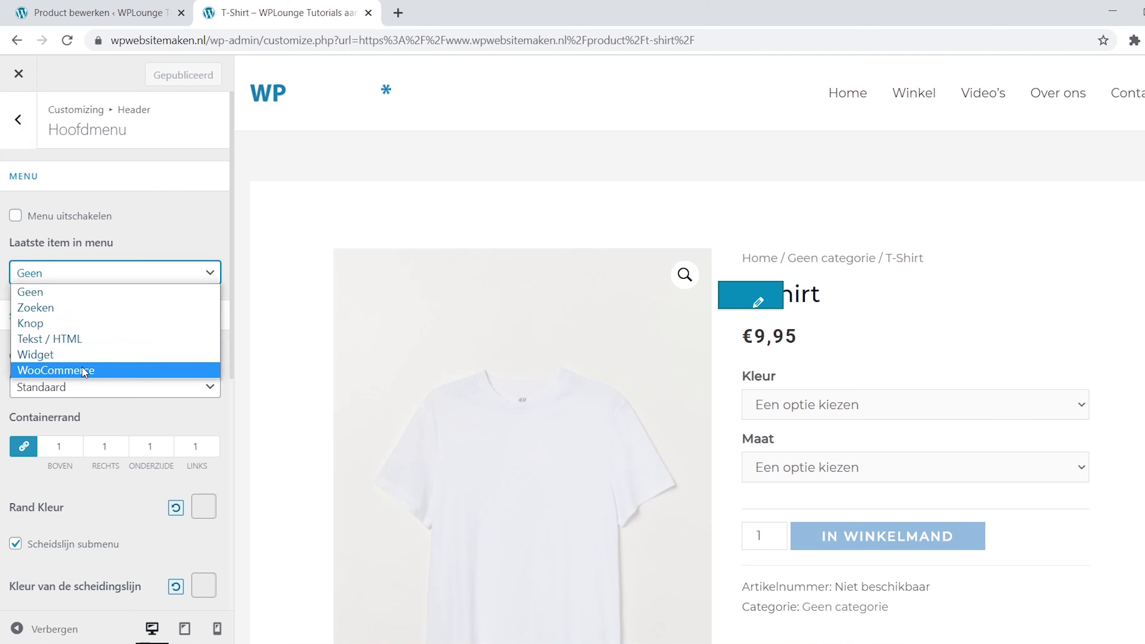
{"action": "left_click", "coordinate": [93, 371]}
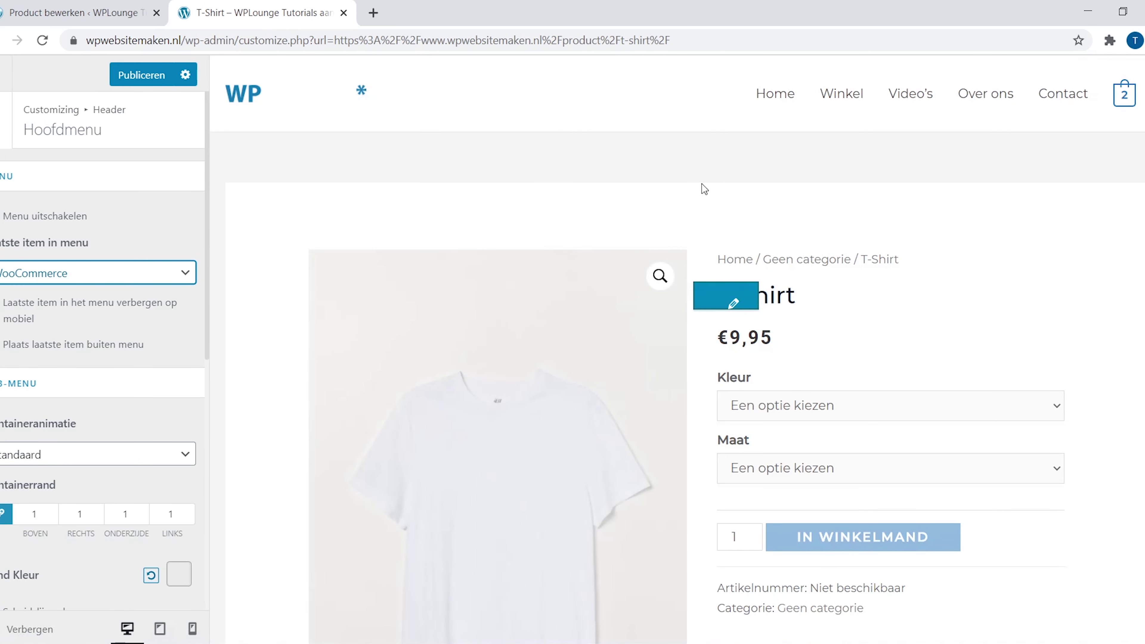
- View the contents of the header cart in the customizer's live preview
{"action": "mouse_move", "coordinate": [1124, 93]}
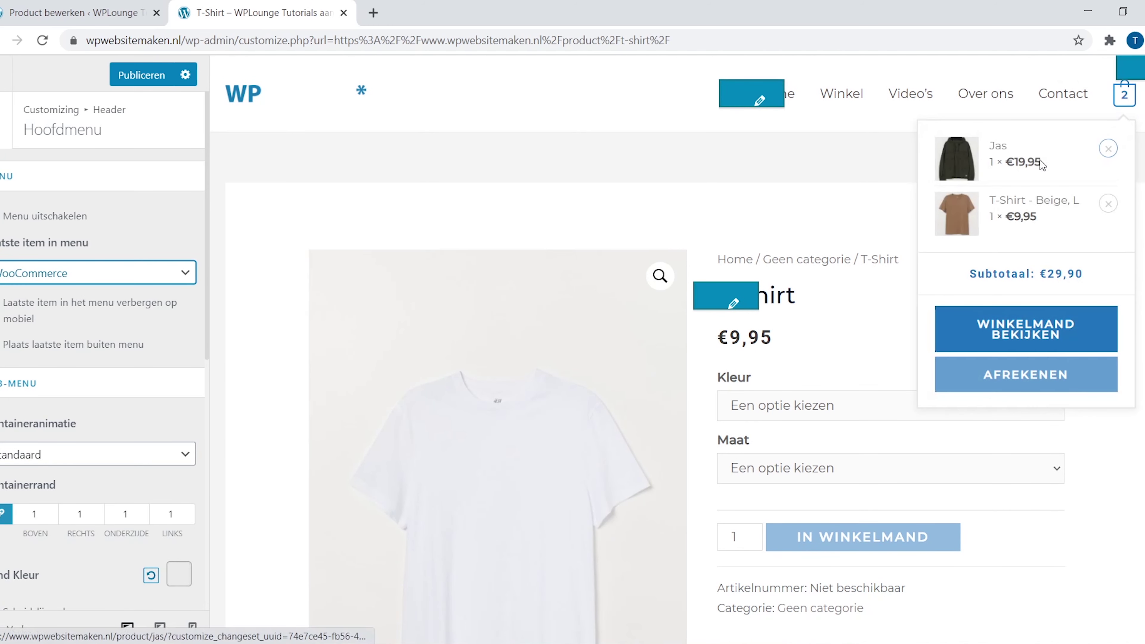
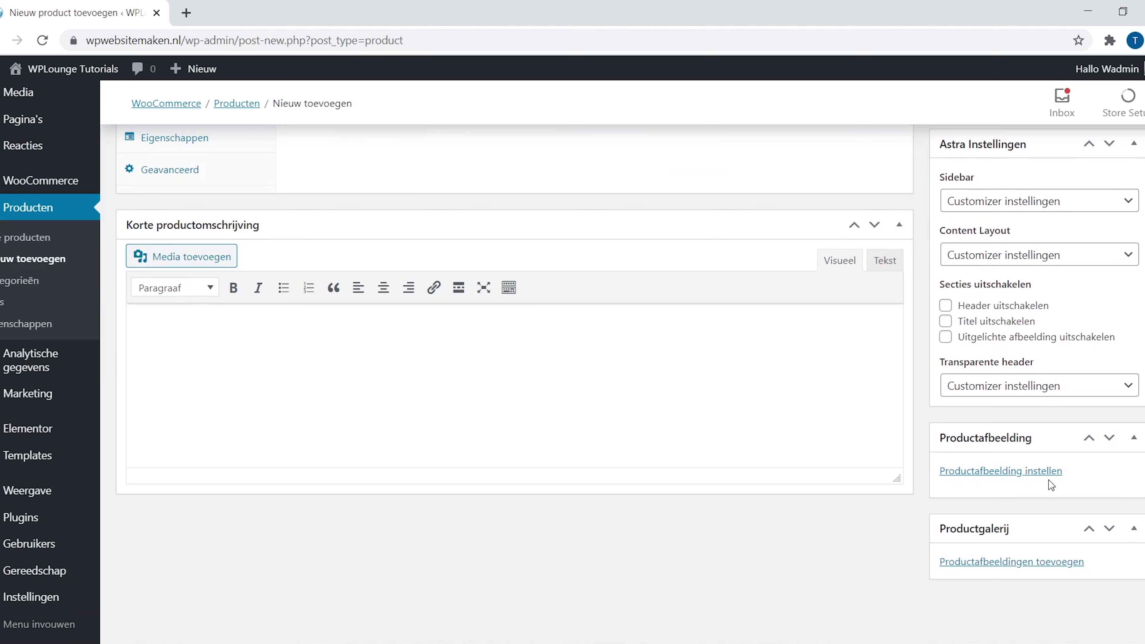
- Set the photo of the three glasses together as product image and add the three single-glass photos to the product gallery
{"action": "left_click", "coordinate": [74, 392]}
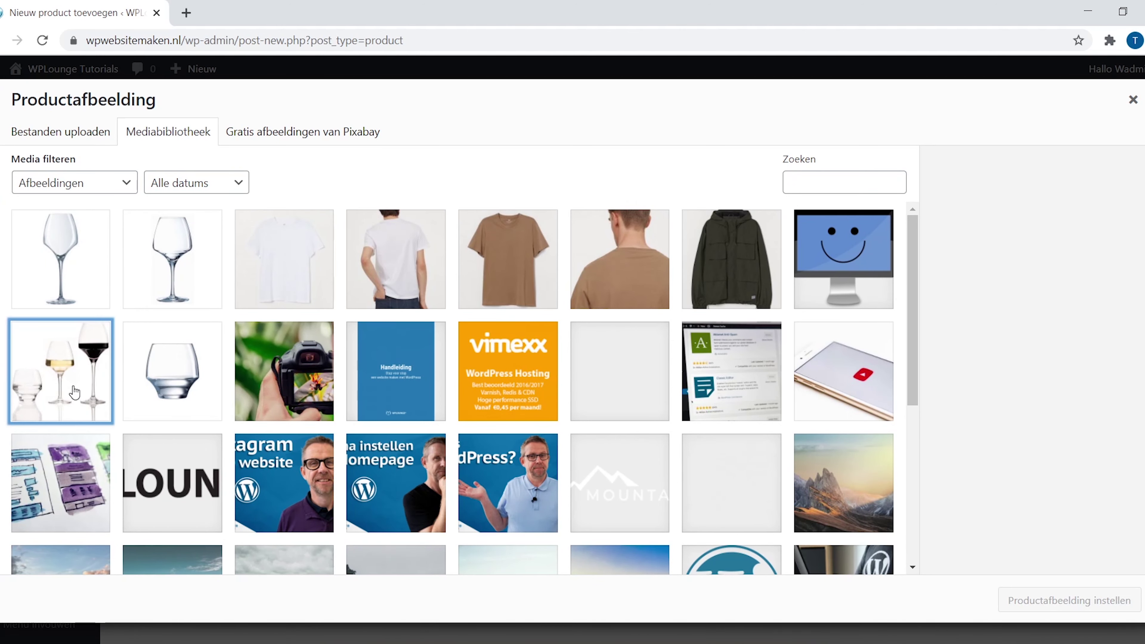
{"action": "left_click", "coordinate": [1096, 603]}
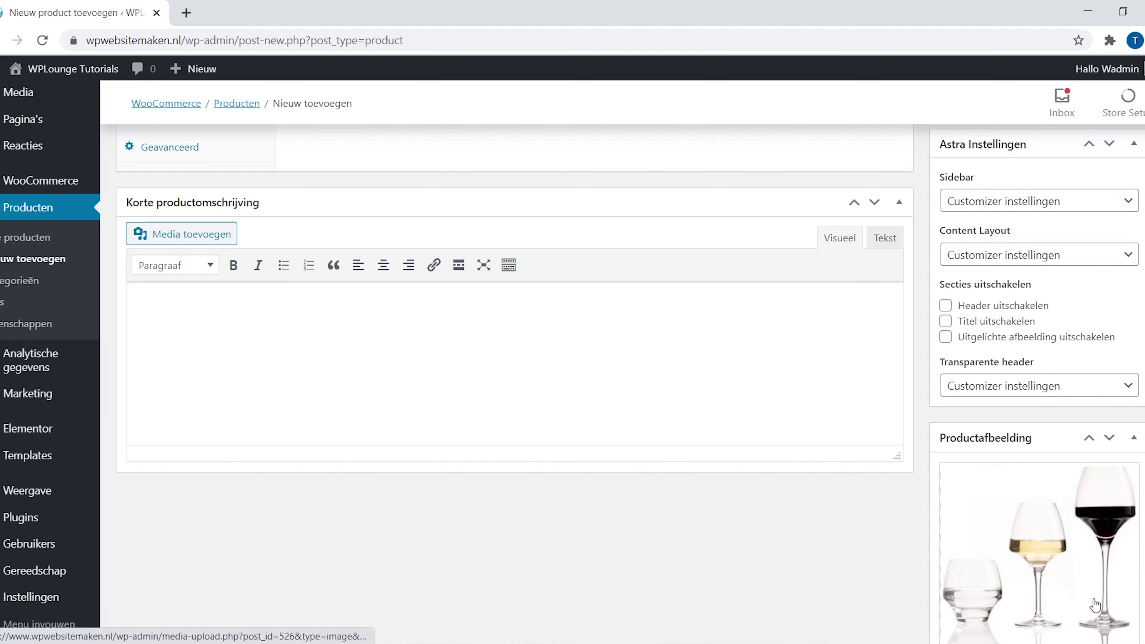
{"action": "scroll", "coordinate": [1098, 555], "scroll_direction": "down", "scroll_amount": 5}
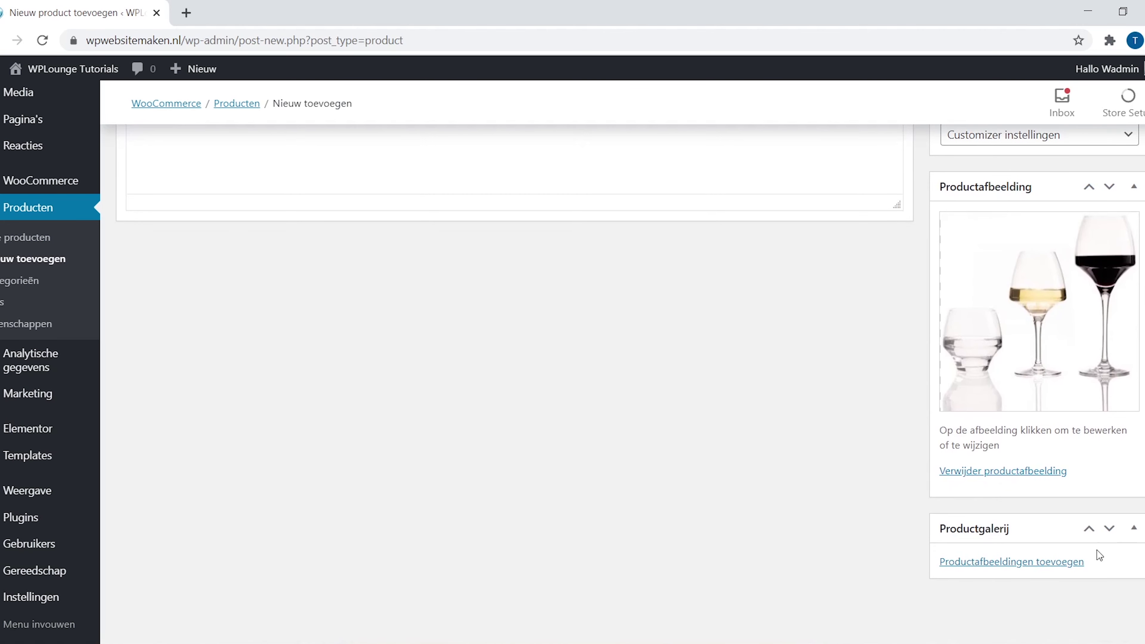
{"action": "left_click", "coordinate": [1074, 560]}
{"action": "left_click", "coordinate": [70, 264]}
{"action": "left_click", "coordinate": [181, 271]}
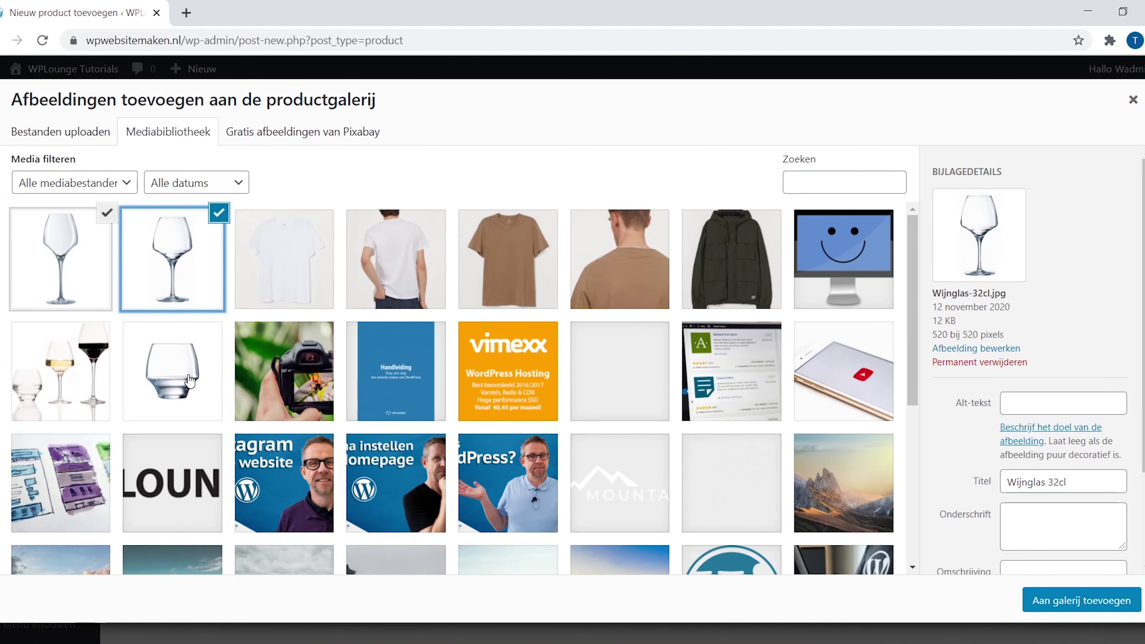
{"action": "left_click", "coordinate": [180, 370]}
{"action": "left_click", "coordinate": [1131, 604]}
- Set the product type of Glazen to Gegroepeerd product and publish the product
{"action": "scroll", "coordinate": [1036, 356], "scroll_direction": "up", "scroll_amount": 5}
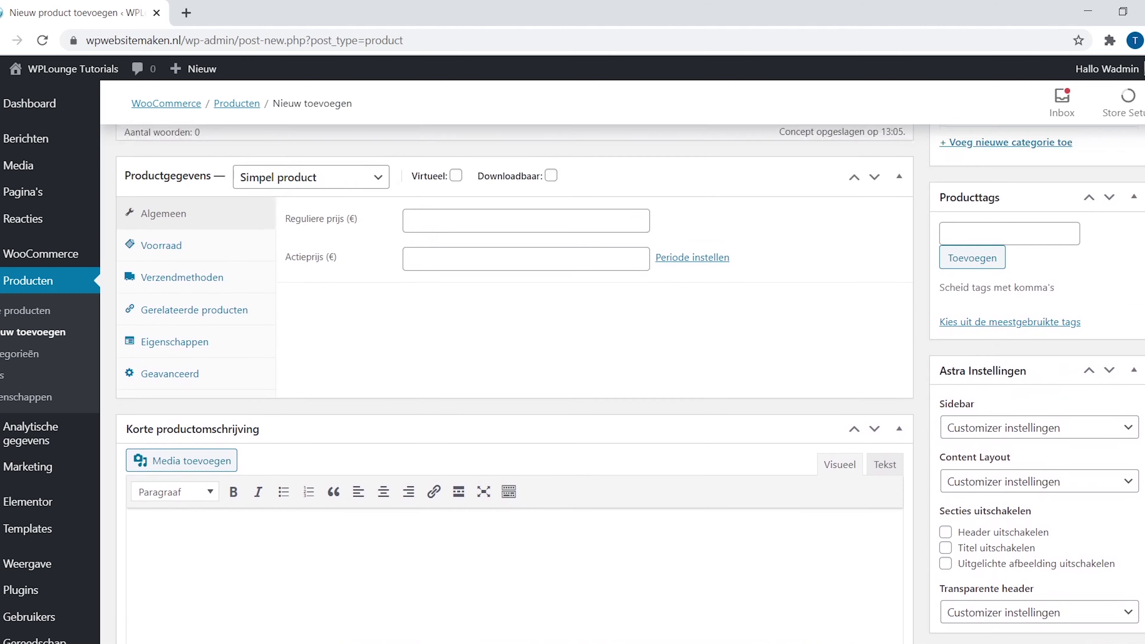
{"action": "left_click", "coordinate": [377, 270]}
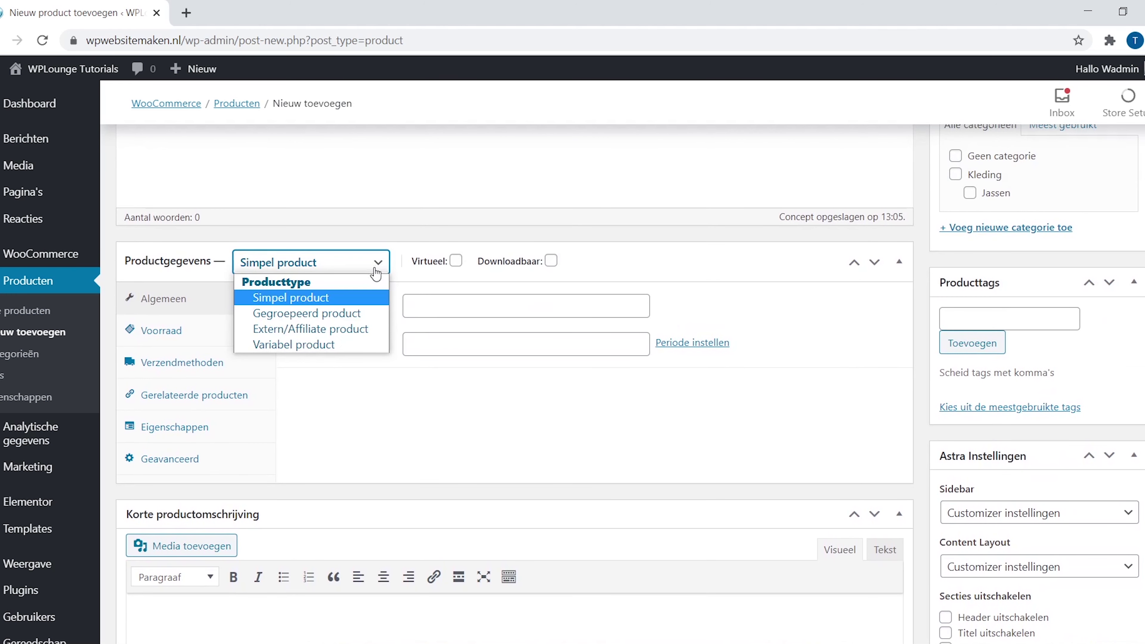
{"action": "left_click", "coordinate": [363, 315]}
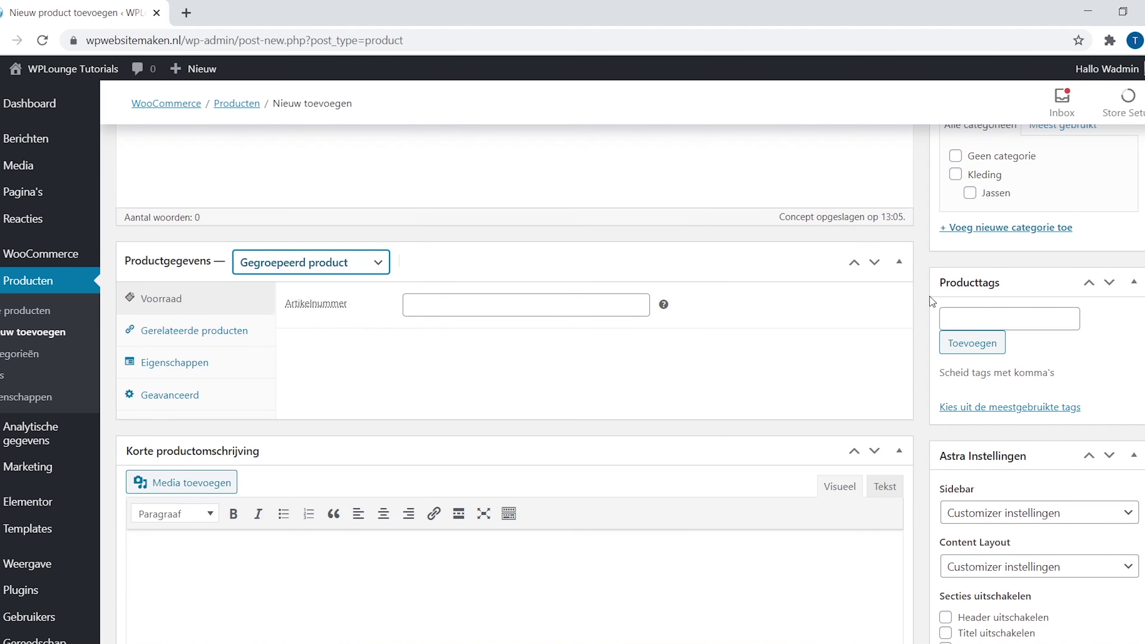
{"action": "scroll", "coordinate": [513, 361], "scroll_direction": "up", "scroll_amount": 8}
{"action": "left_click", "coordinate": [1116, 410]}
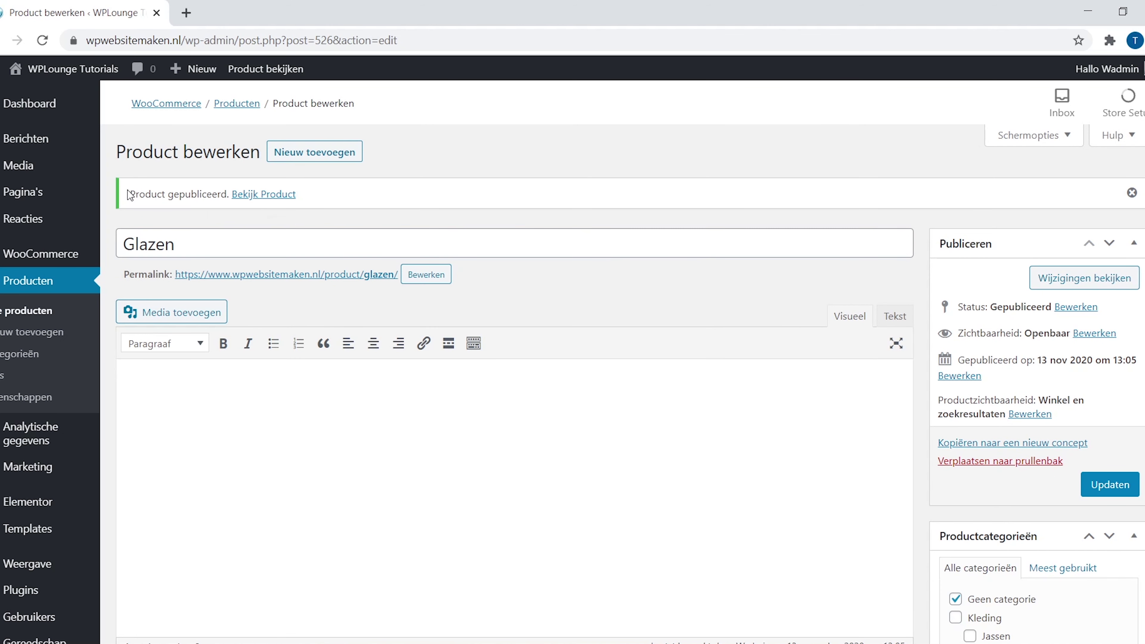
- Open the published Glazen product page and view each of its gallery photos, ending on the group photo
{"action": "left_click", "coordinate": [283, 196]}
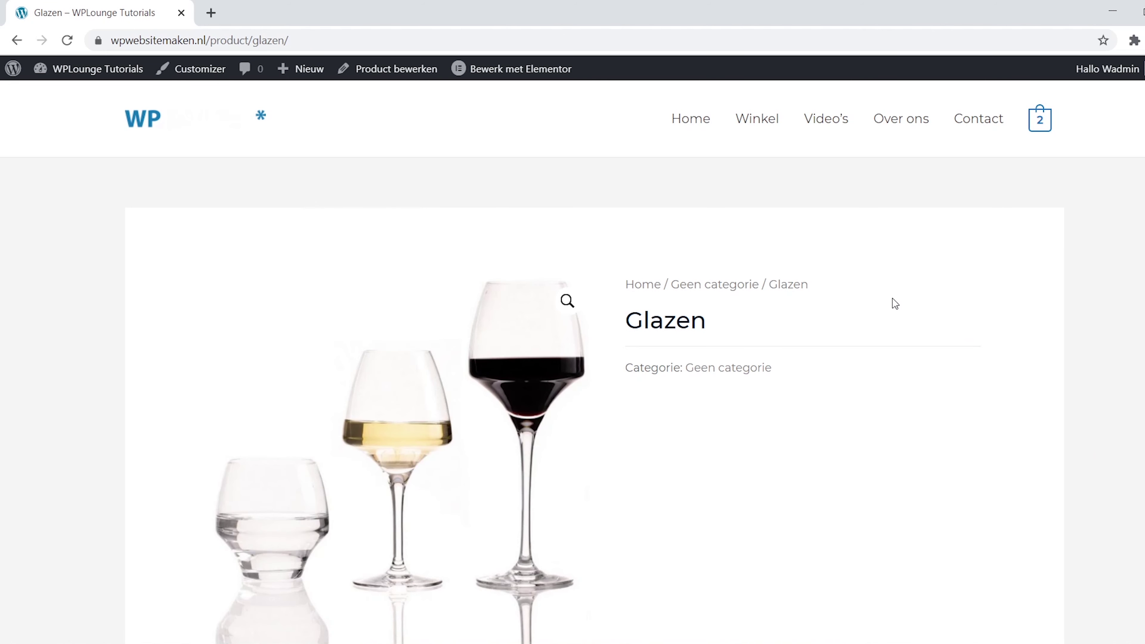
{"action": "scroll", "coordinate": [572, 360], "scroll_direction": "down", "scroll_amount": 3}
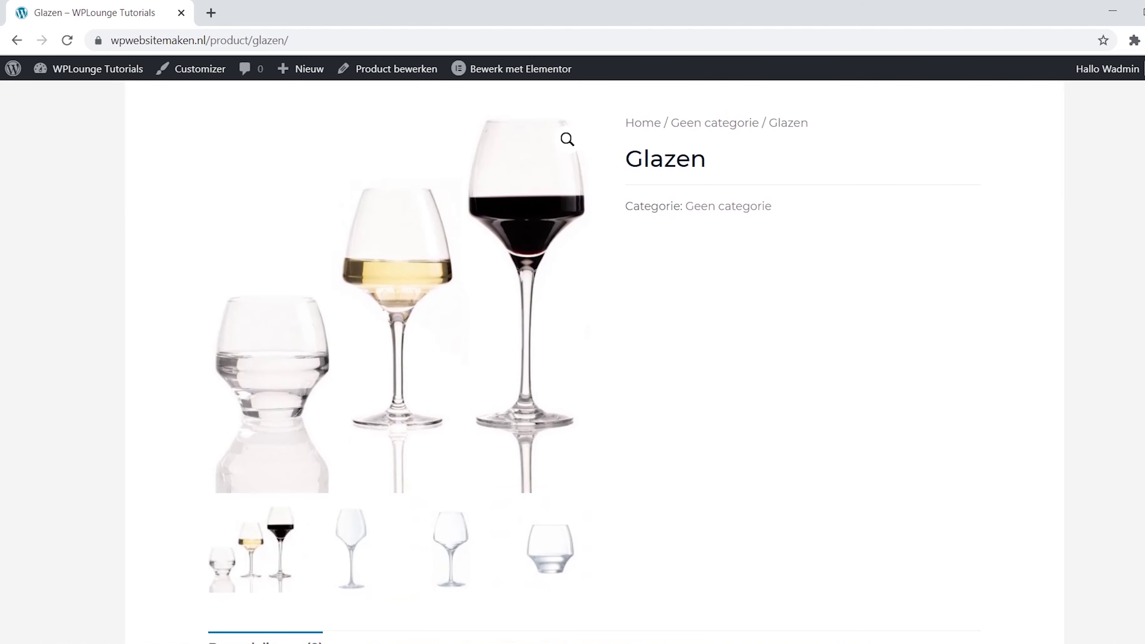
{"action": "left_click", "coordinate": [374, 538]}
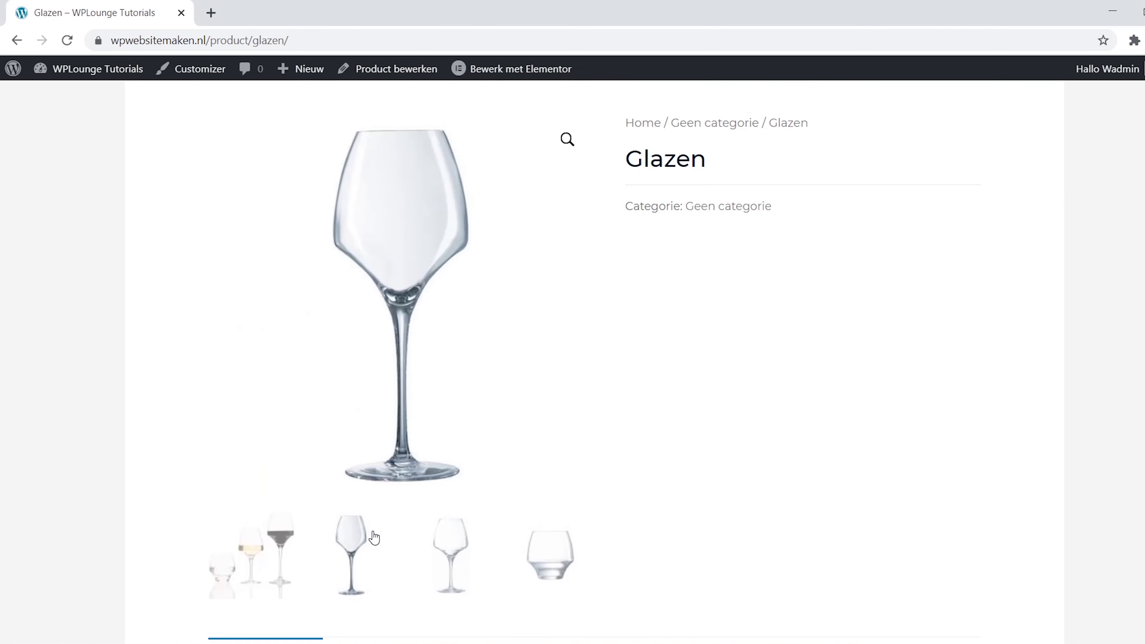
{"action": "left_click", "coordinate": [459, 543]}
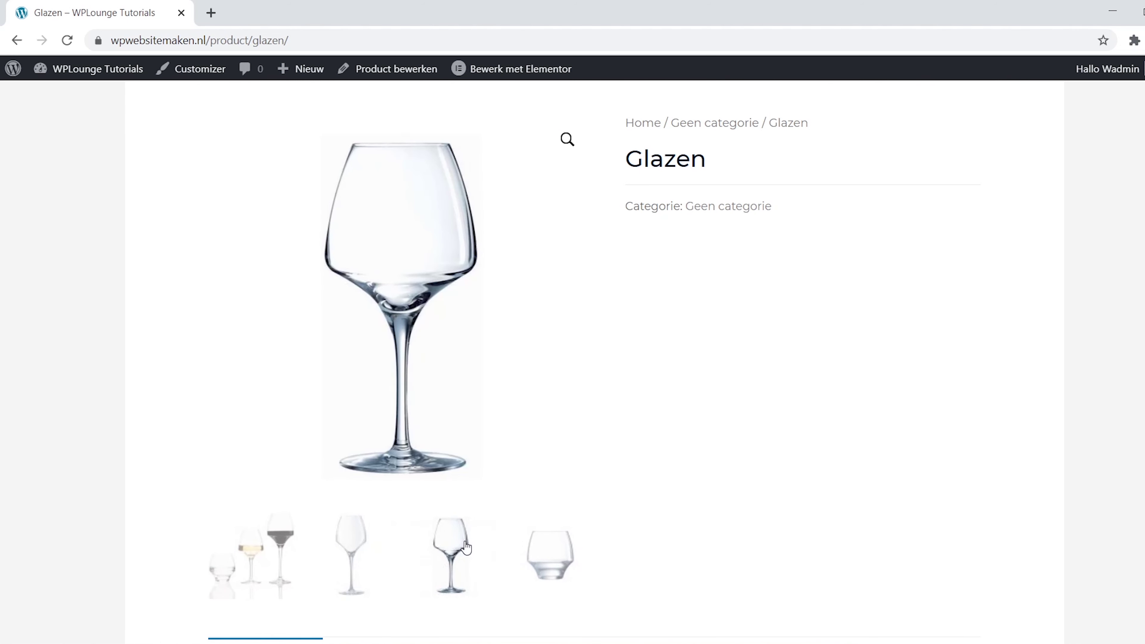
{"action": "left_click", "coordinate": [542, 557]}
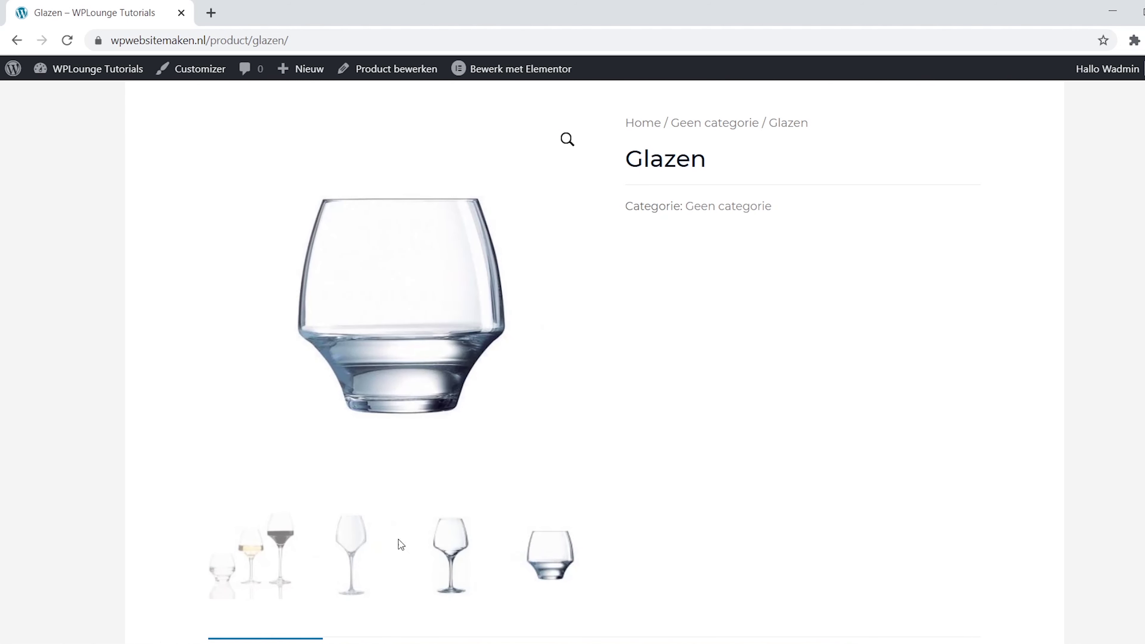
{"action": "left_click", "coordinate": [282, 545]}
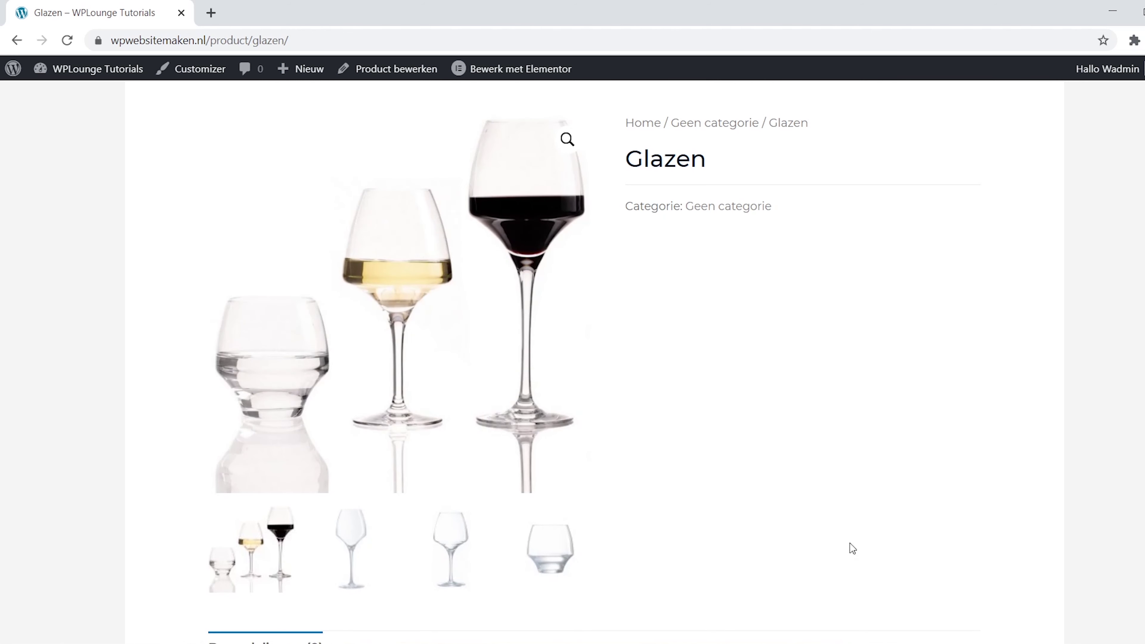
- Start a new product named Glas 38cl with a regular price of 5 euros
{"action": "mouse_move", "coordinate": [315, 74]}
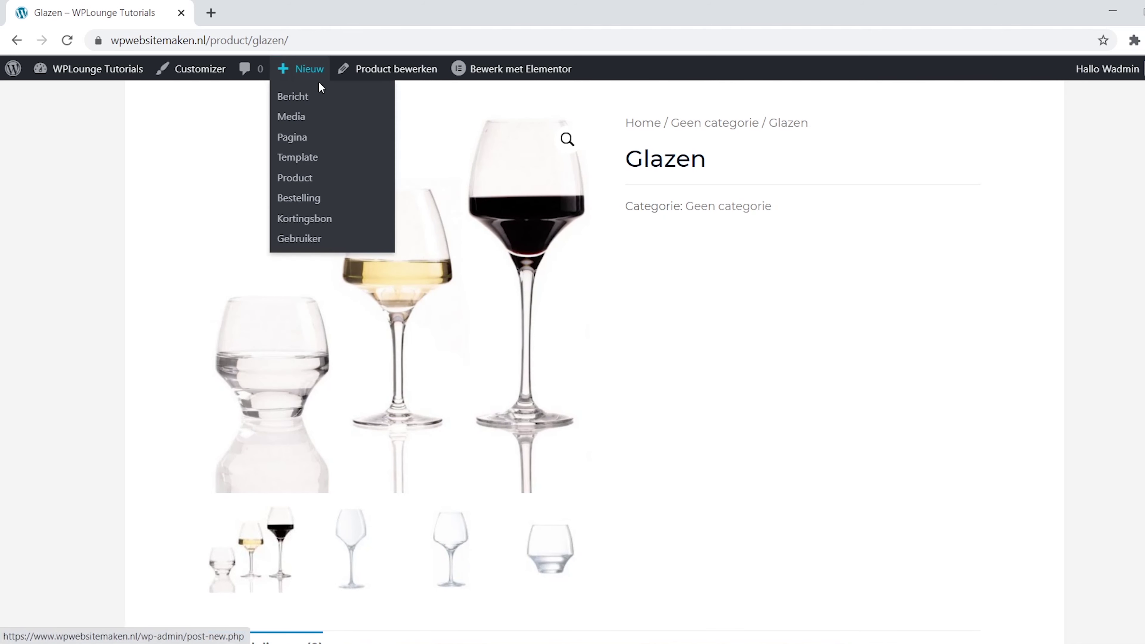
{"action": "left_click", "coordinate": [321, 179]}
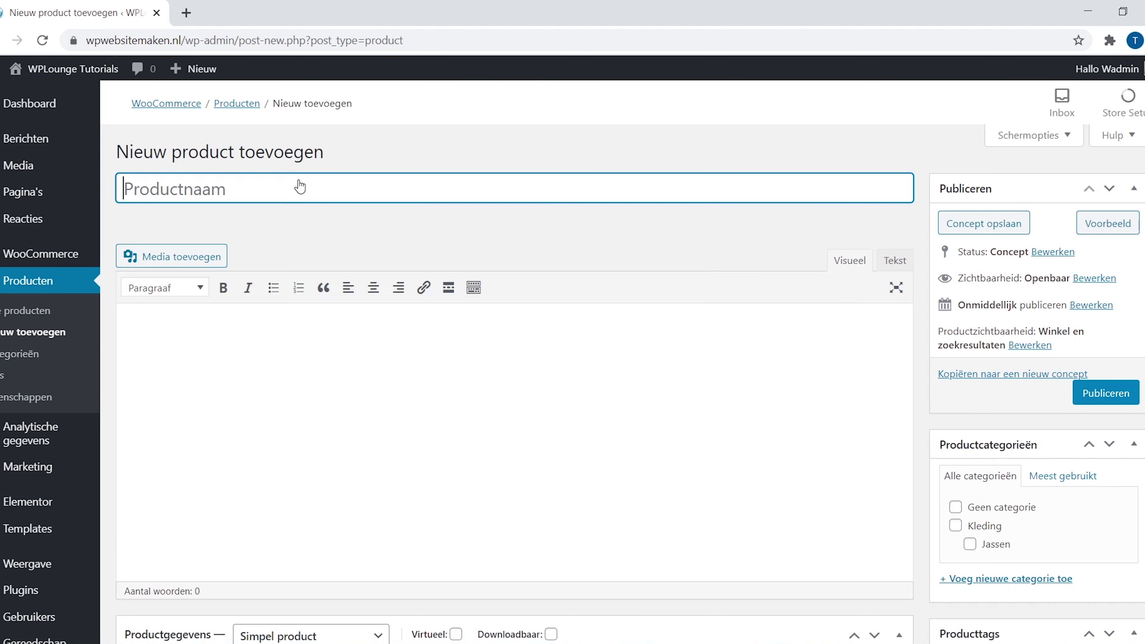
{"action": "type", "text": "Glas 38cl"}
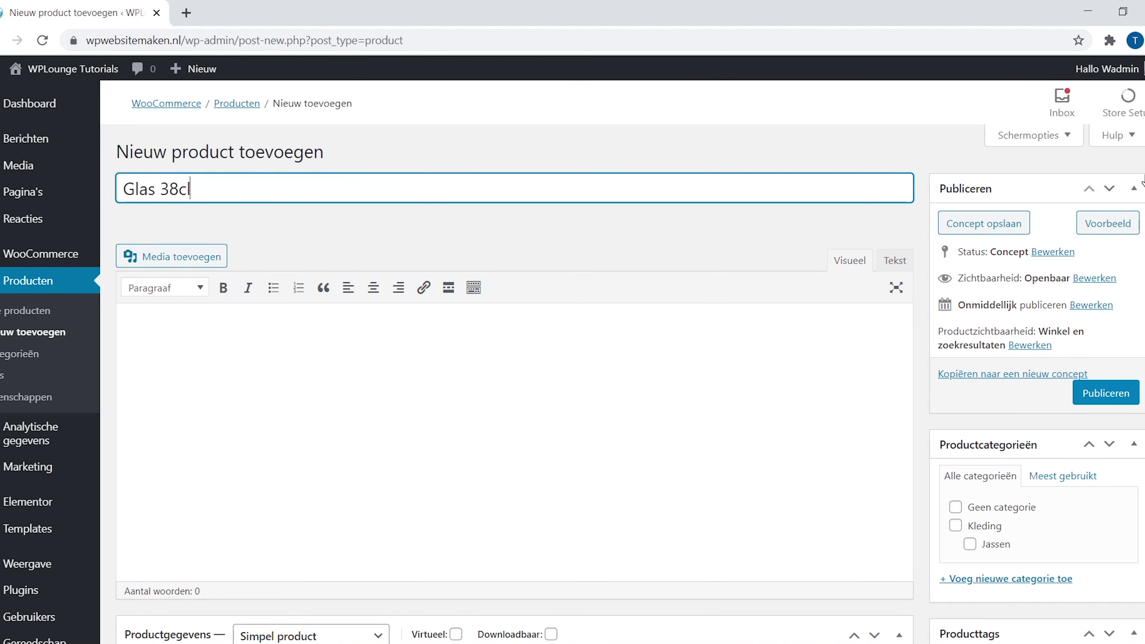
{"action": "scroll", "coordinate": [1142, 180], "scroll_direction": "down", "scroll_amount": 7}
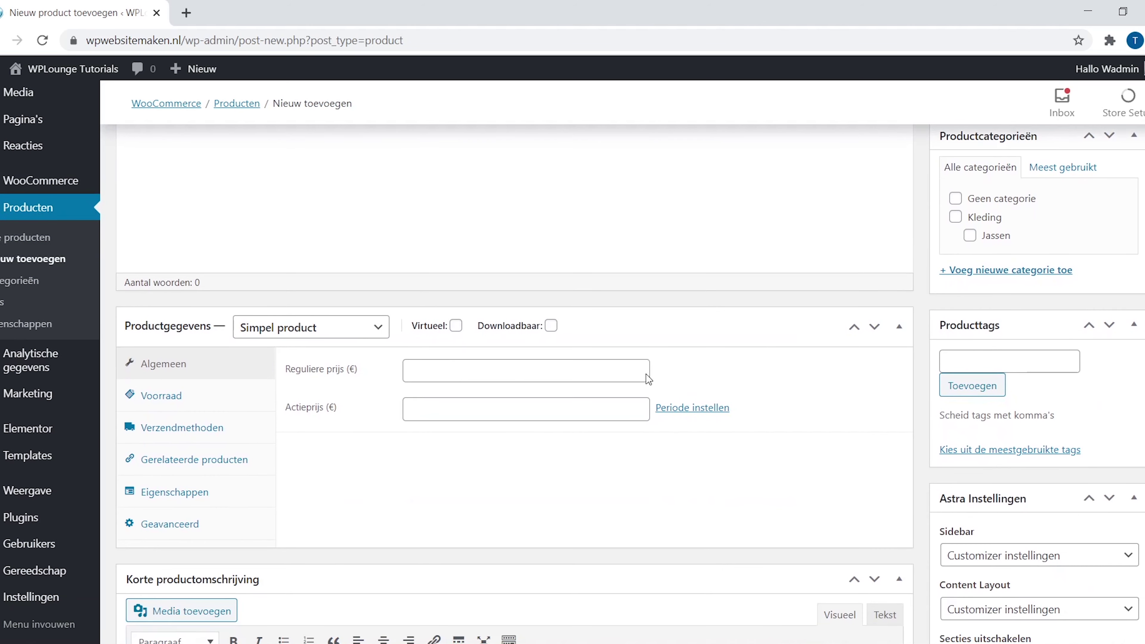
{"action": "left_click", "coordinate": [648, 379]}
{"action": "type", "text": "5"}
- Set the photo of the stemless glass as the product image of Glas 38cl
{"action": "scroll", "coordinate": [513, 343], "scroll_direction": "down", "scroll_amount": 8}
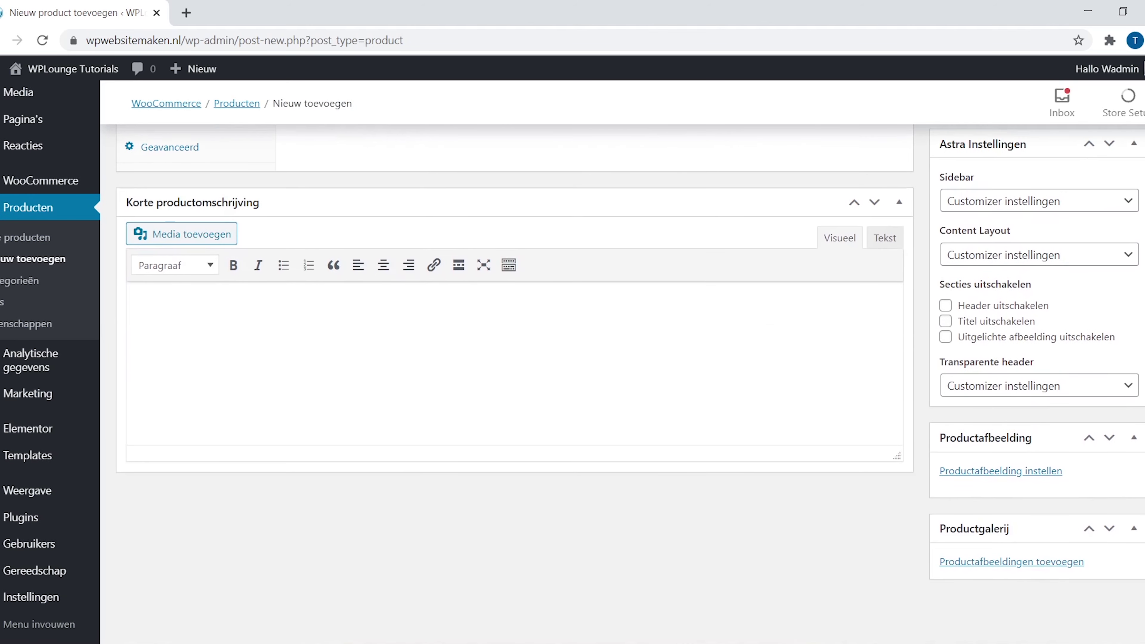
{"action": "left_click", "coordinate": [1044, 480]}
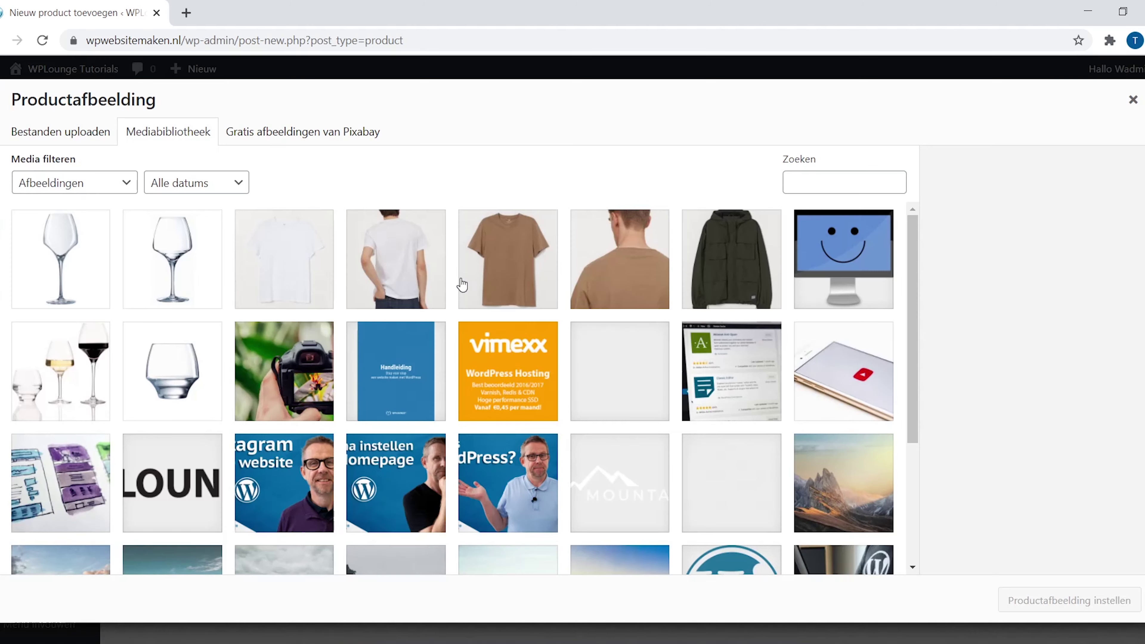
{"action": "left_click", "coordinate": [175, 367]}
{"action": "left_click", "coordinate": [1112, 595]}
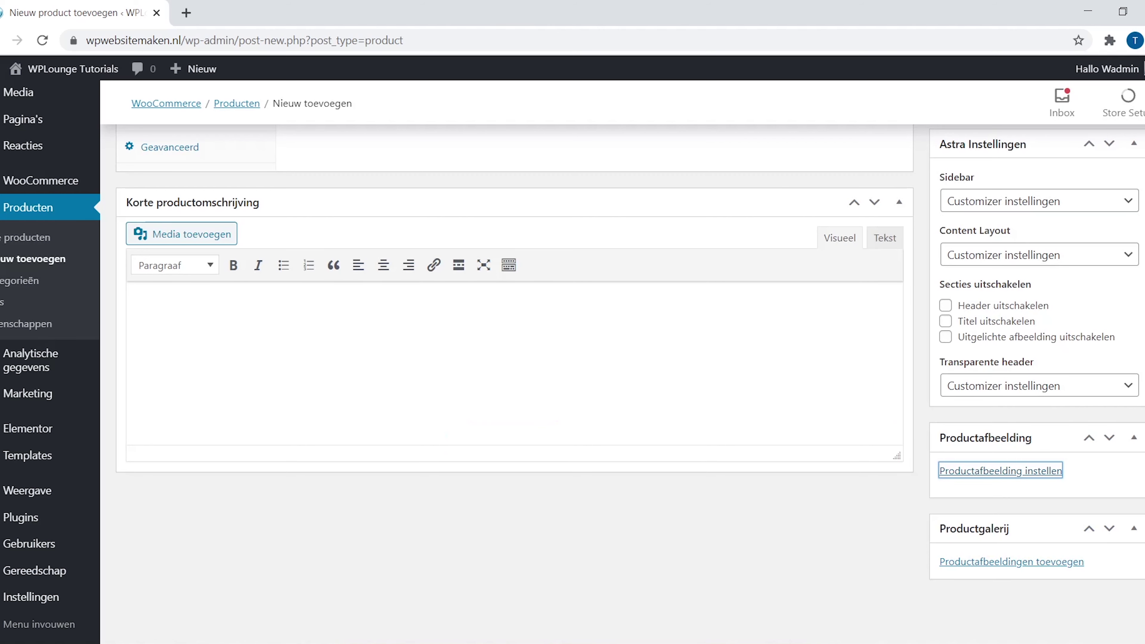
- Set the catalog visibility of Glas 38cl to Verborgen and publish the product
{"action": "scroll", "coordinate": [1051, 351], "scroll_direction": "up", "scroll_amount": 16}
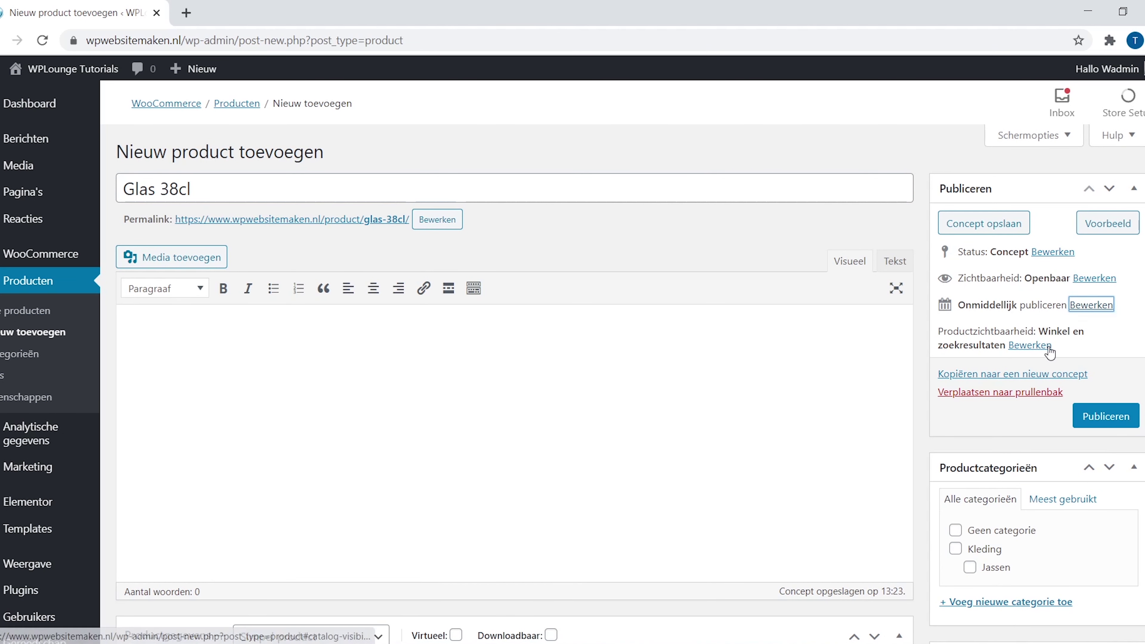
{"action": "left_click", "coordinate": [1037, 347]}
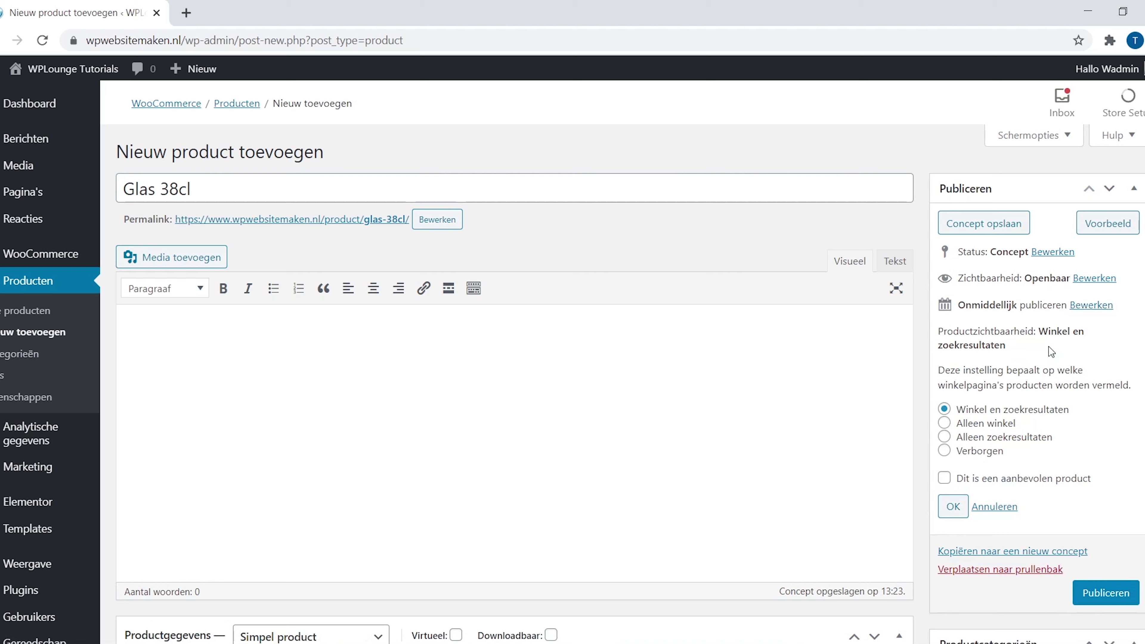
{"action": "left_click", "coordinate": [945, 451]}
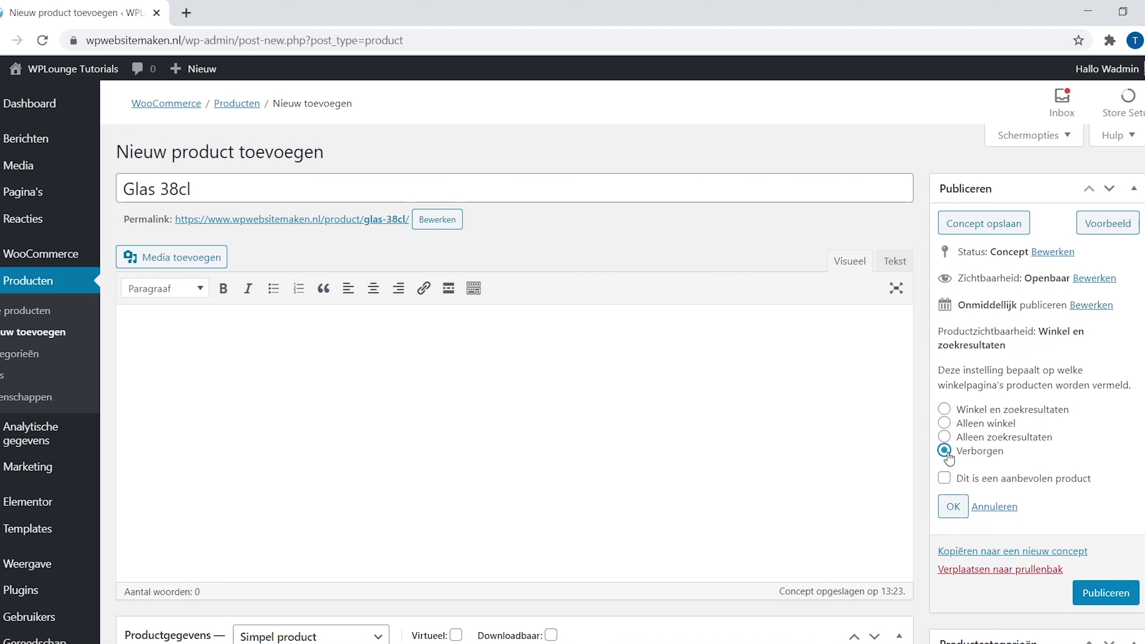
{"action": "left_click", "coordinate": [953, 506]}
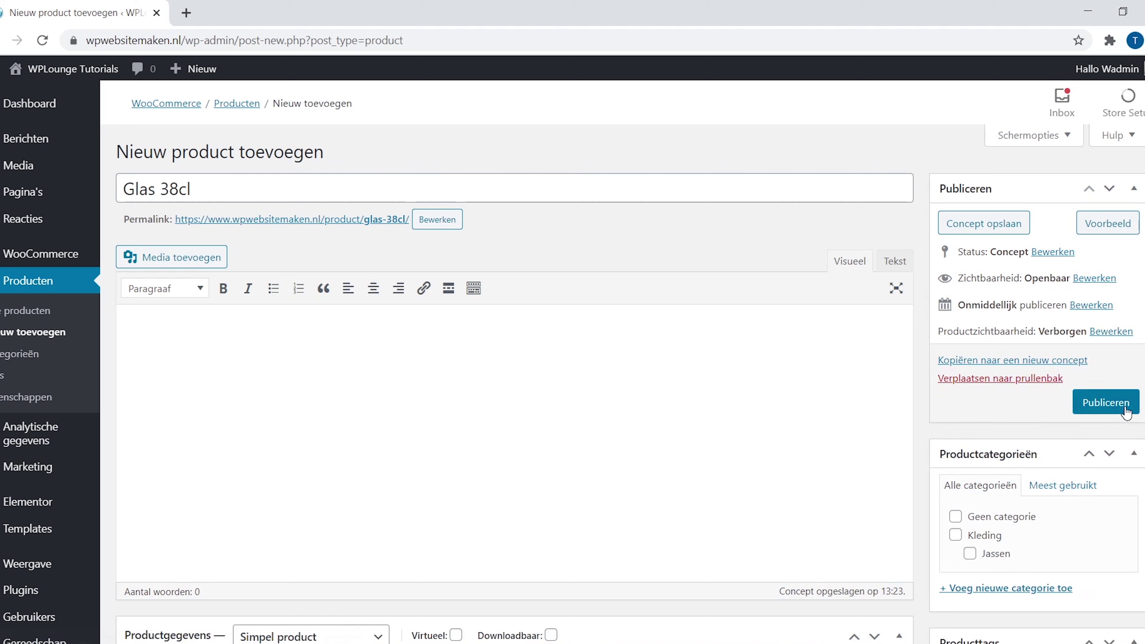
{"action": "left_click", "coordinate": [1100, 403]}
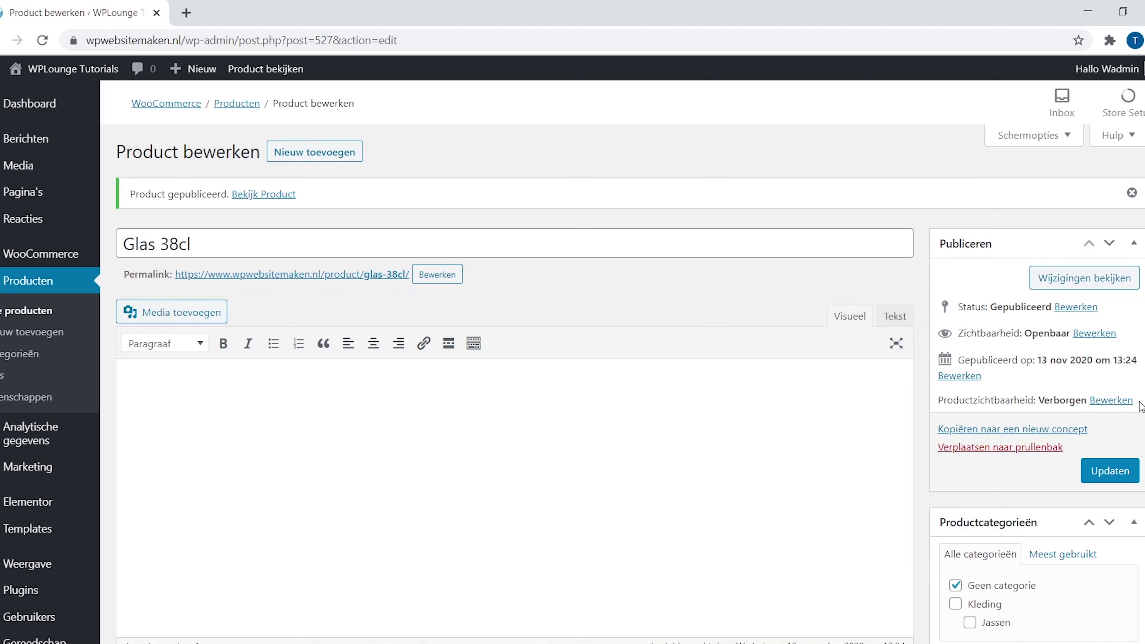
- Start a new product named Wijnglas 32cl with a regular price of 5 euros
{"action": "left_click", "coordinate": [302, 157]}
{"action": "type", "text": "Wijnglas 32cl"}
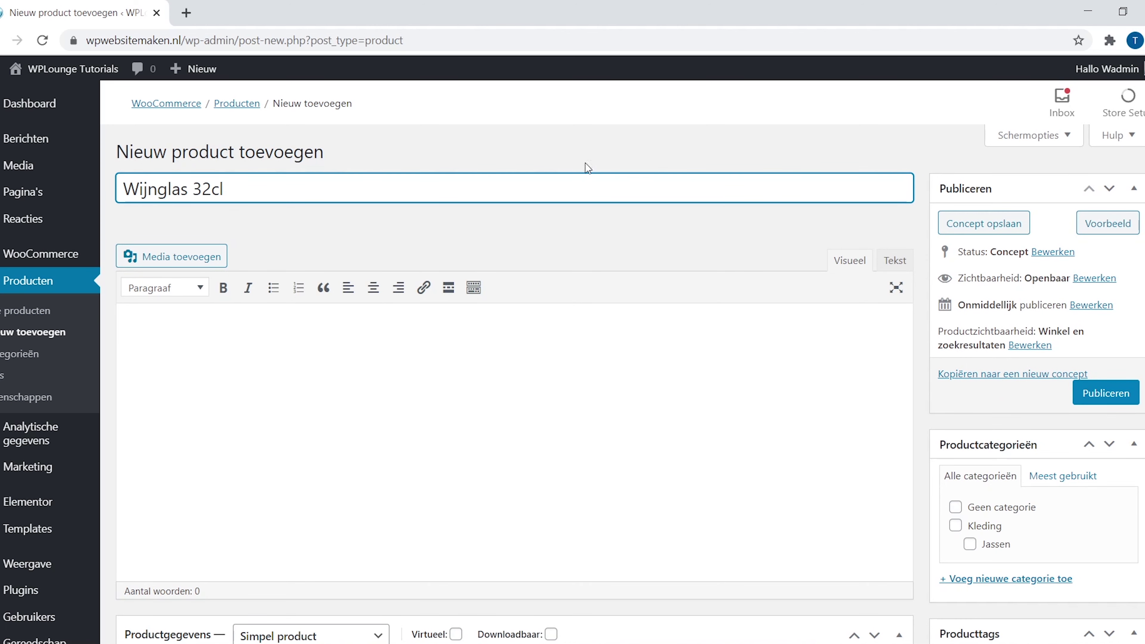
{"action": "scroll", "coordinate": [541, 343], "scroll_direction": "down", "scroll_amount": 5}
{"action": "left_click", "coordinate": [500, 362]}
{"action": "type", "text": "5"}
- Set Wijnglas-32cl.jpg from the media library as the product image of Wijnglas 32cl
{"action": "scroll", "coordinate": [991, 419], "scroll_direction": "down", "scroll_amount": 8}
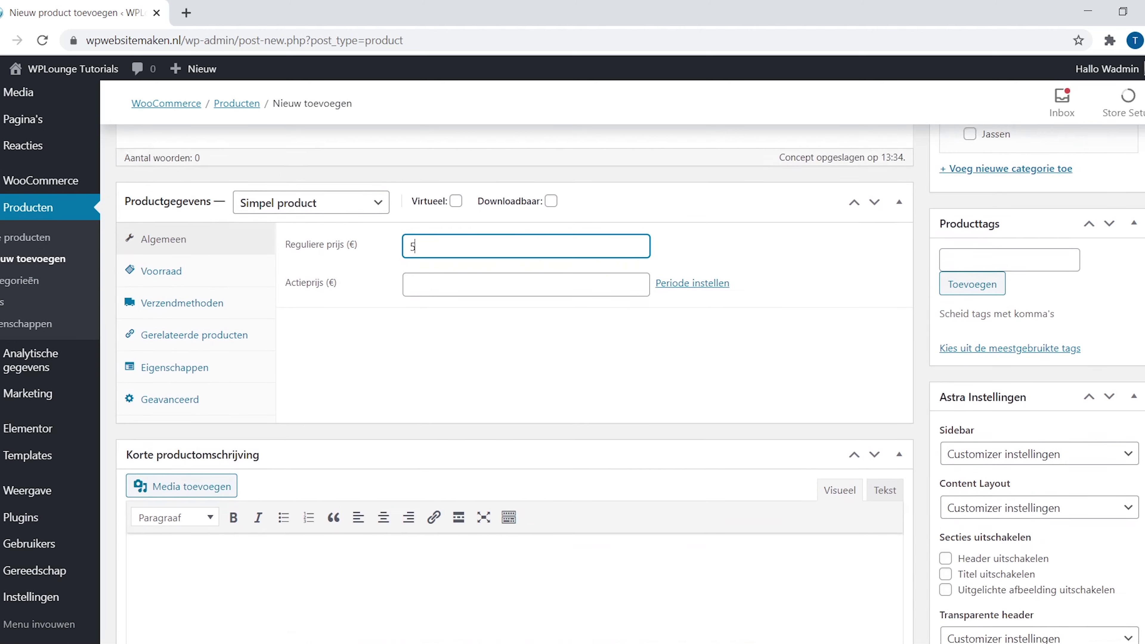
{"action": "left_click", "coordinate": [1013, 472]}
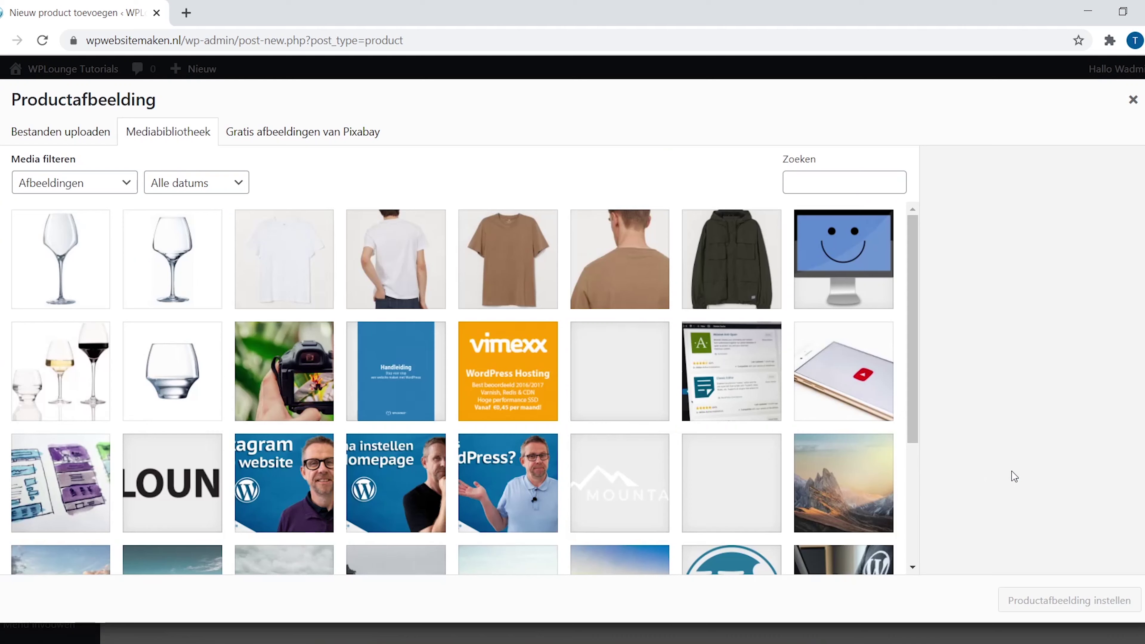
{"action": "left_click", "coordinate": [185, 280]}
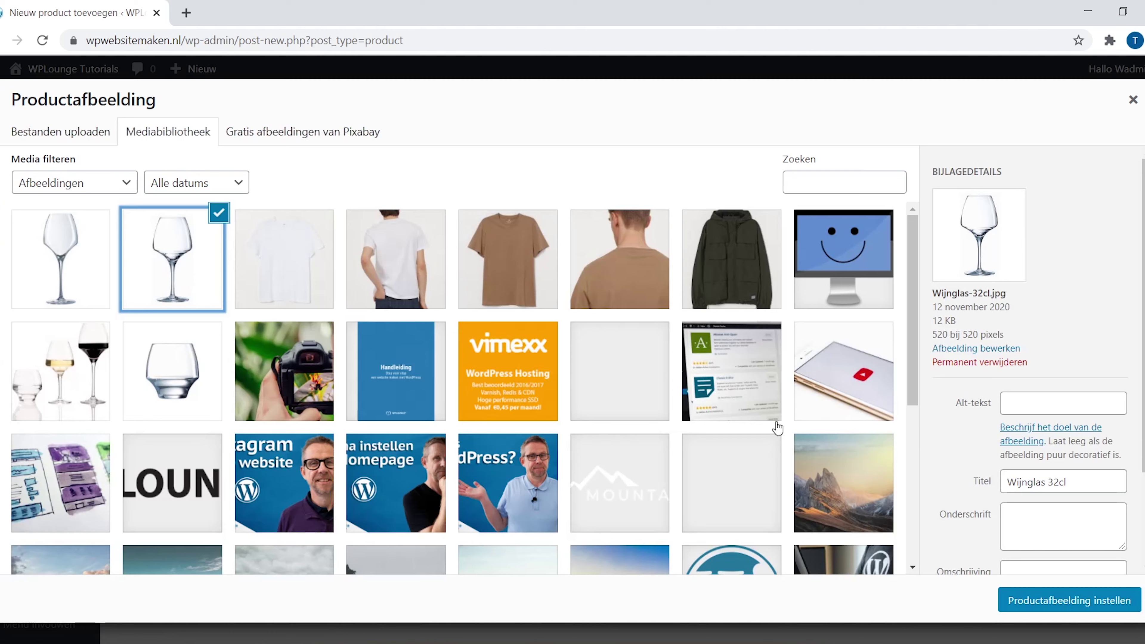
{"action": "left_click", "coordinate": [1062, 591]}
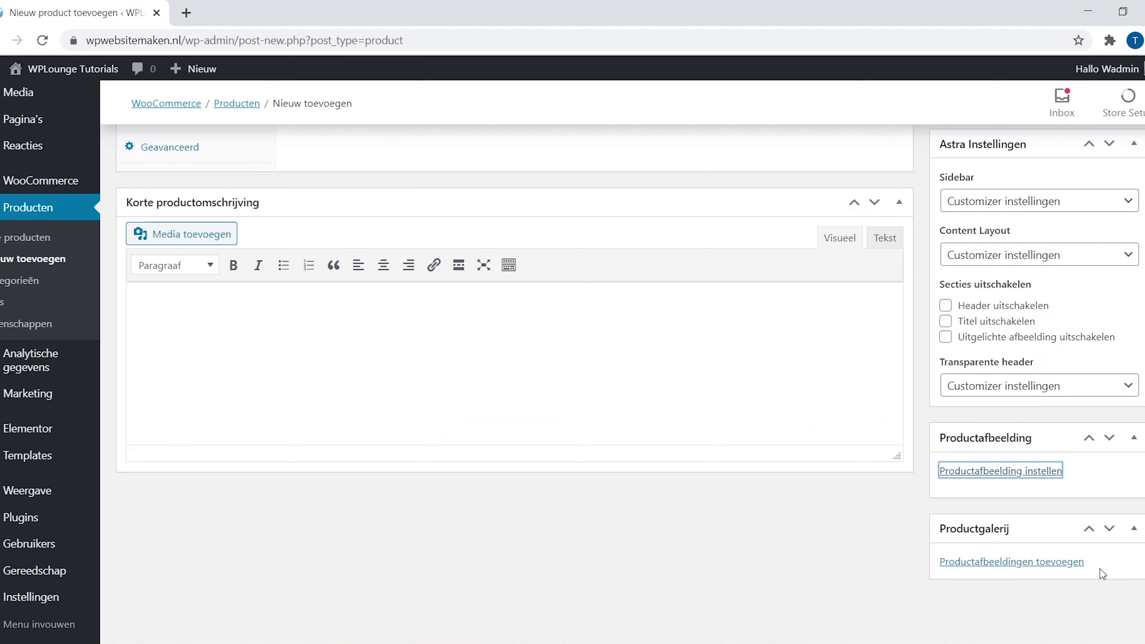
- Set the catalog visibility of Wijnglas 32cl to Verborgen and publish the product
{"action": "scroll", "coordinate": [1042, 291], "scroll_direction": "up", "scroll_amount": 15}
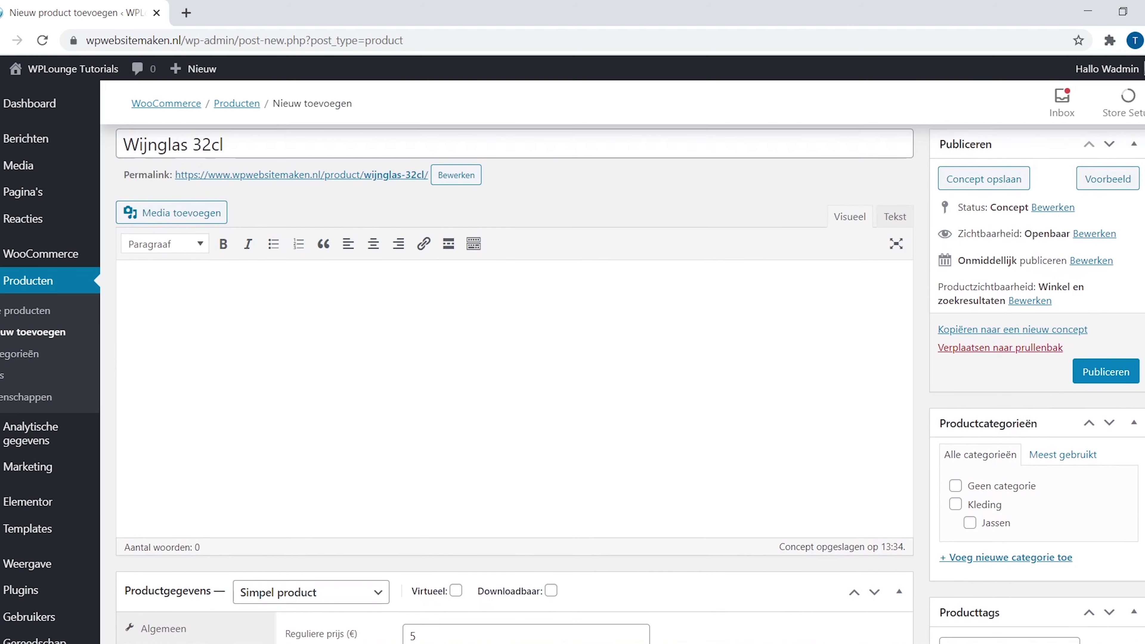
{"action": "left_click", "coordinate": [1020, 304]}
{"action": "left_click", "coordinate": [944, 408]}
{"action": "left_click", "coordinate": [953, 464]}
{"action": "left_click", "coordinate": [1109, 370]}
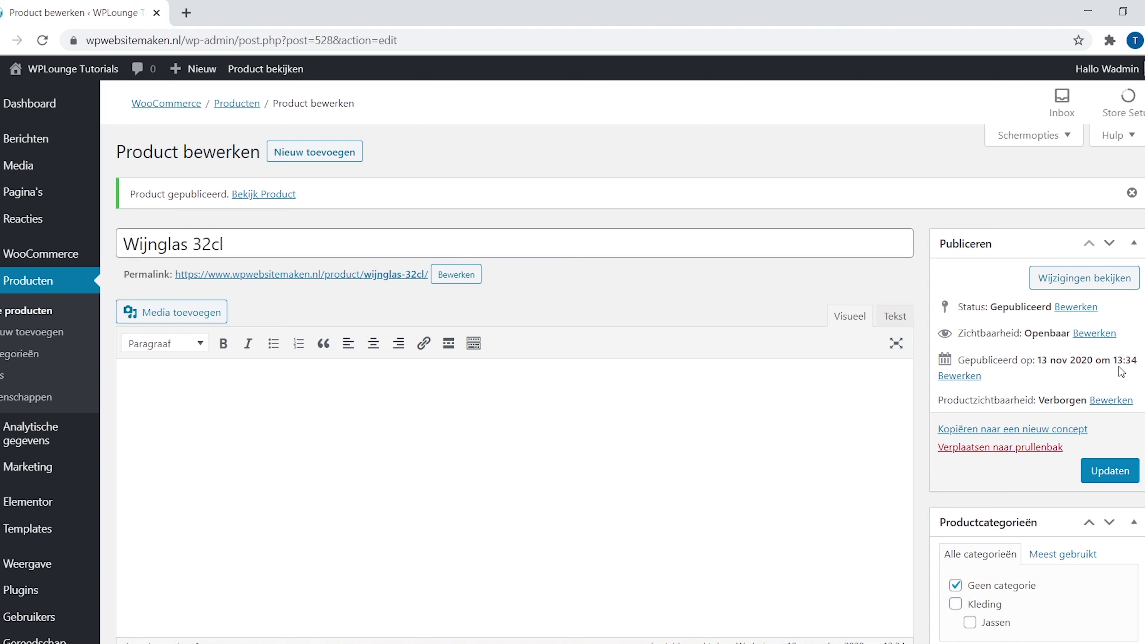
- Start a new product named Wijnglas 40cl with a regular price of 5 euros
{"action": "left_click", "coordinate": [350, 162]}
{"action": "type", "text": "Wijnglas 40cl"}
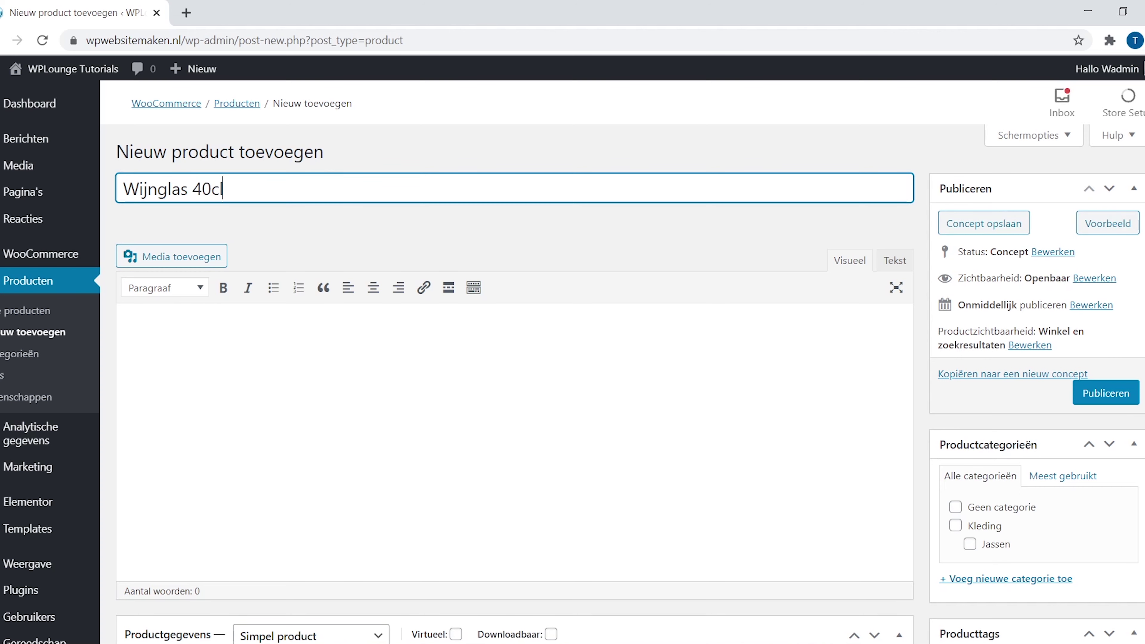
{"action": "scroll", "coordinate": [1065, 370], "scroll_direction": "down", "scroll_amount": 5}
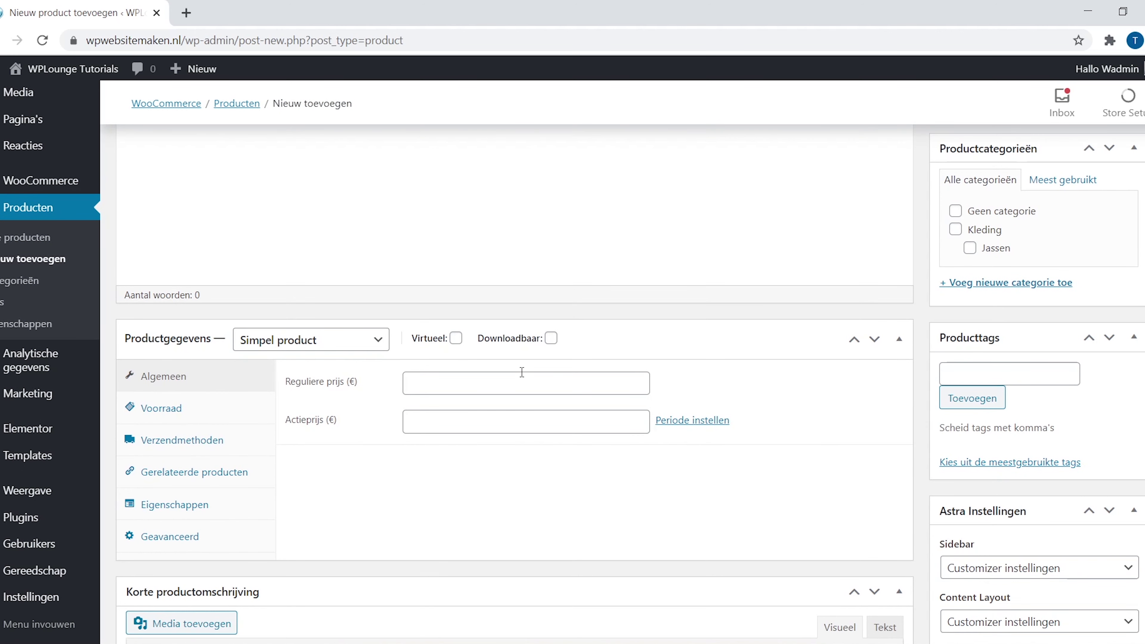
{"action": "left_click", "coordinate": [522, 374]}
{"action": "type", "text": "5"}
- Set Wijnglas-40cl.jpg from the media library as the product image of Wijnglas 40cl
{"action": "scroll", "coordinate": [1106, 503], "scroll_direction": "down", "scroll_amount": 7}
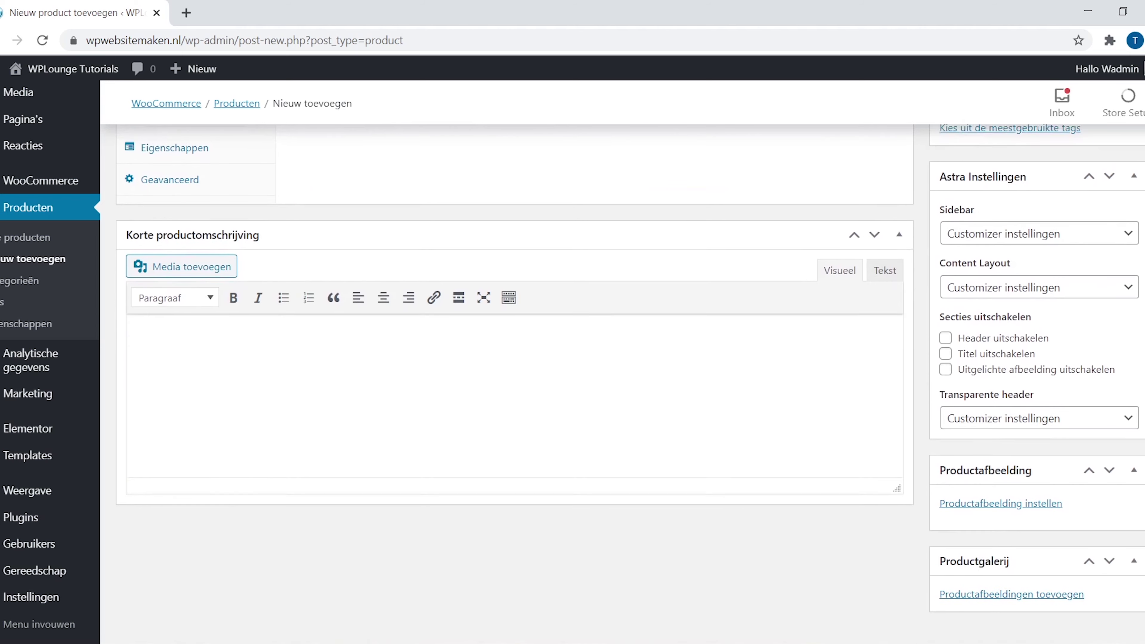
{"action": "left_click", "coordinate": [1044, 478]}
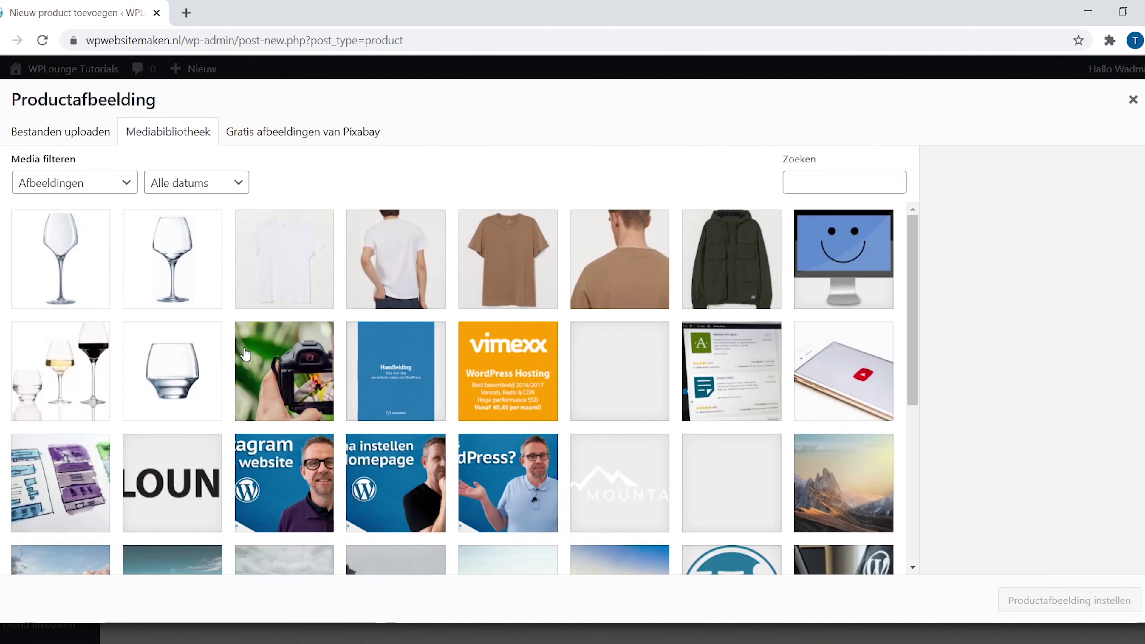
{"action": "left_click", "coordinate": [75, 271]}
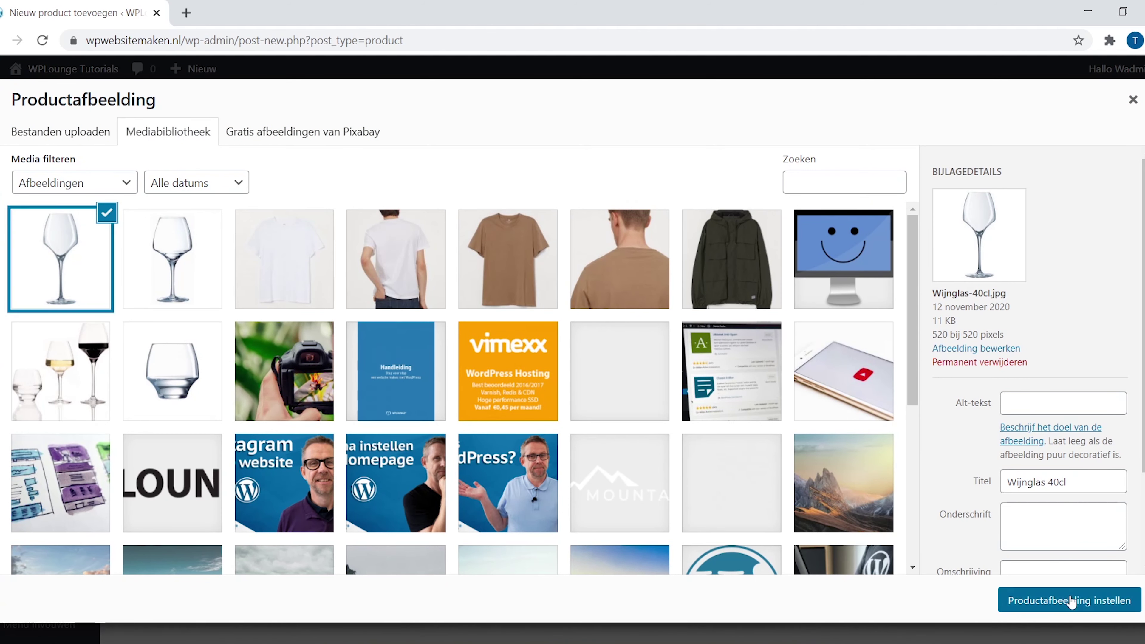
{"action": "left_click", "coordinate": [1068, 601]}
- Set the catalog visibility of Wijnglas 40cl to Verborgen and publish the product
{"action": "scroll", "coordinate": [1101, 265], "scroll_direction": "up", "scroll_amount": 12}
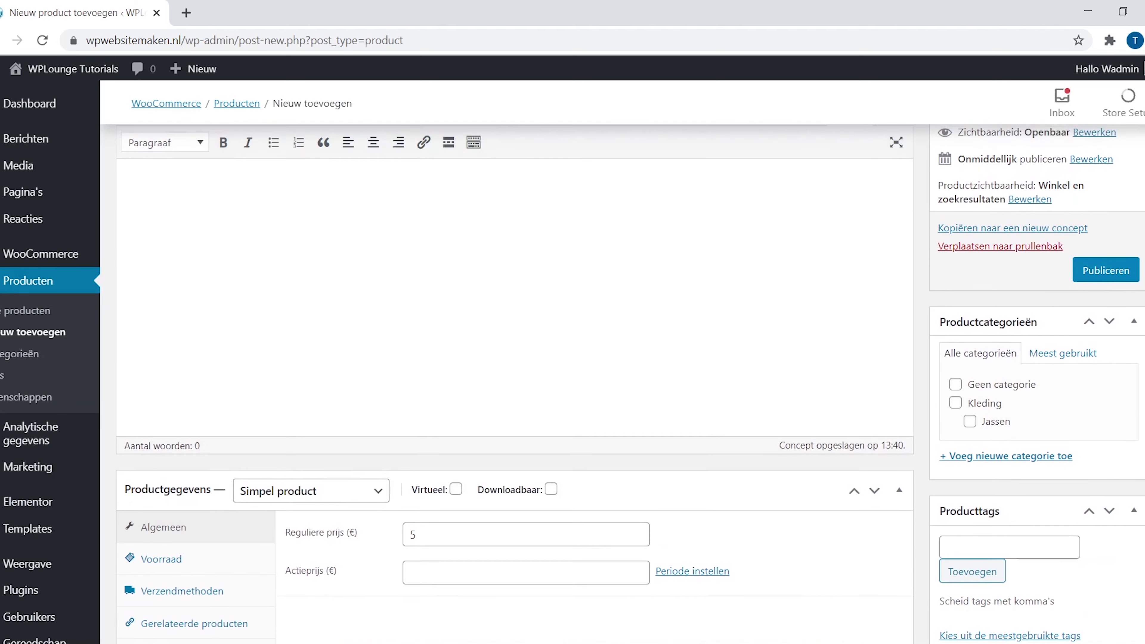
{"action": "left_click", "coordinate": [1031, 291]}
{"action": "left_click", "coordinate": [944, 396]}
{"action": "left_click", "coordinate": [952, 452]}
{"action": "left_click", "coordinate": [1090, 352]}
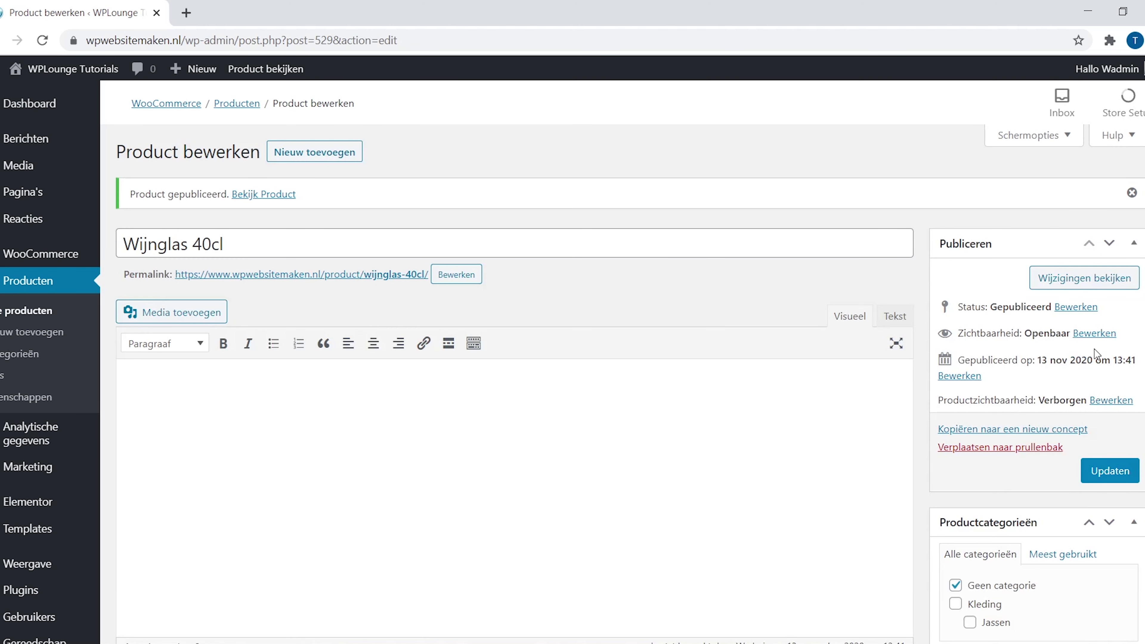
- Start a new product named Glazenset with a regular price of 12,50 euros
{"action": "left_click", "coordinate": [315, 153]}
{"action": "type", "text": "Glazenset"}
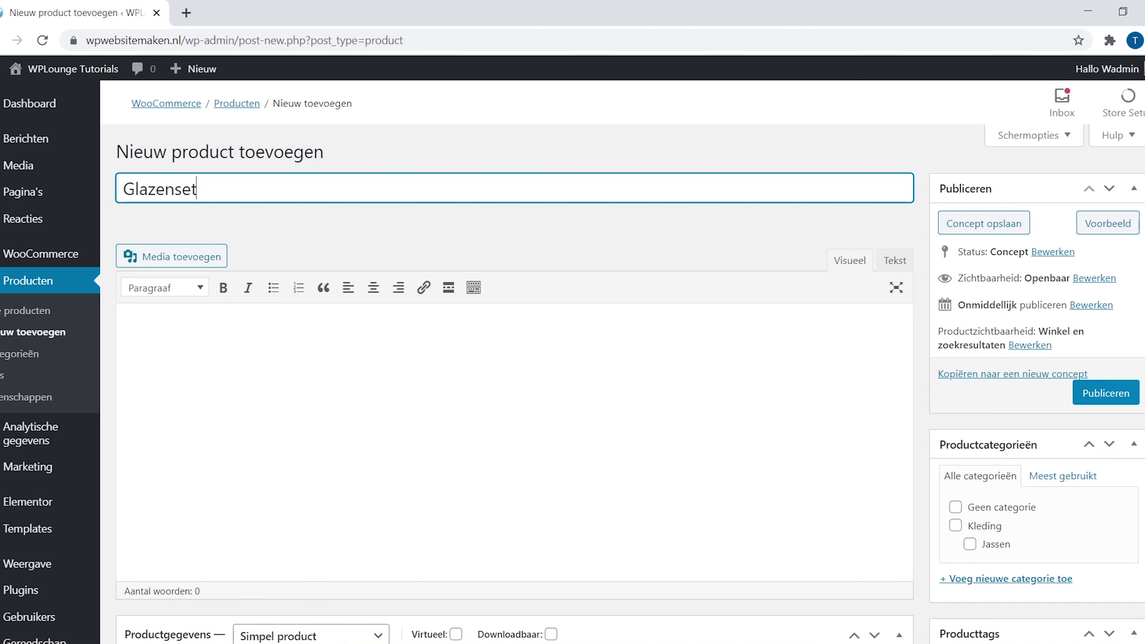
{"action": "scroll", "coordinate": [788, 381], "scroll_direction": "down", "scroll_amount": 5}
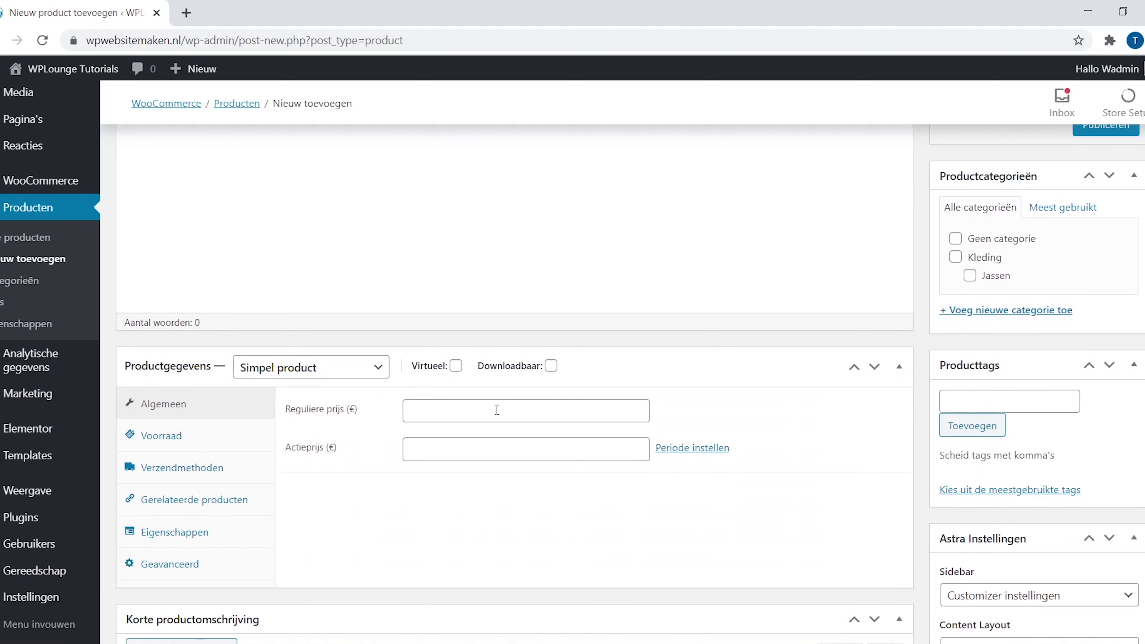
{"action": "left_click", "coordinate": [497, 409]}
{"action": "type", "text": "12,50"}
- Set Glazen-set.jpg from the media library as the product image of Glazenset
{"action": "scroll", "coordinate": [1140, 328], "scroll_direction": "down", "scroll_amount": 8}
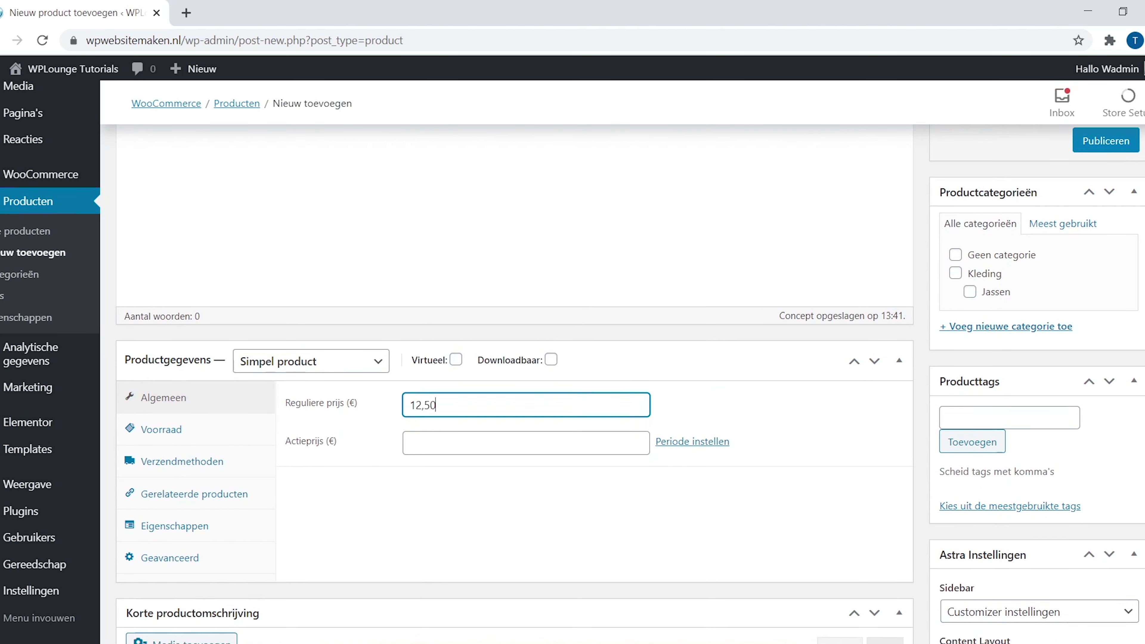
{"action": "left_click", "coordinate": [1001, 470]}
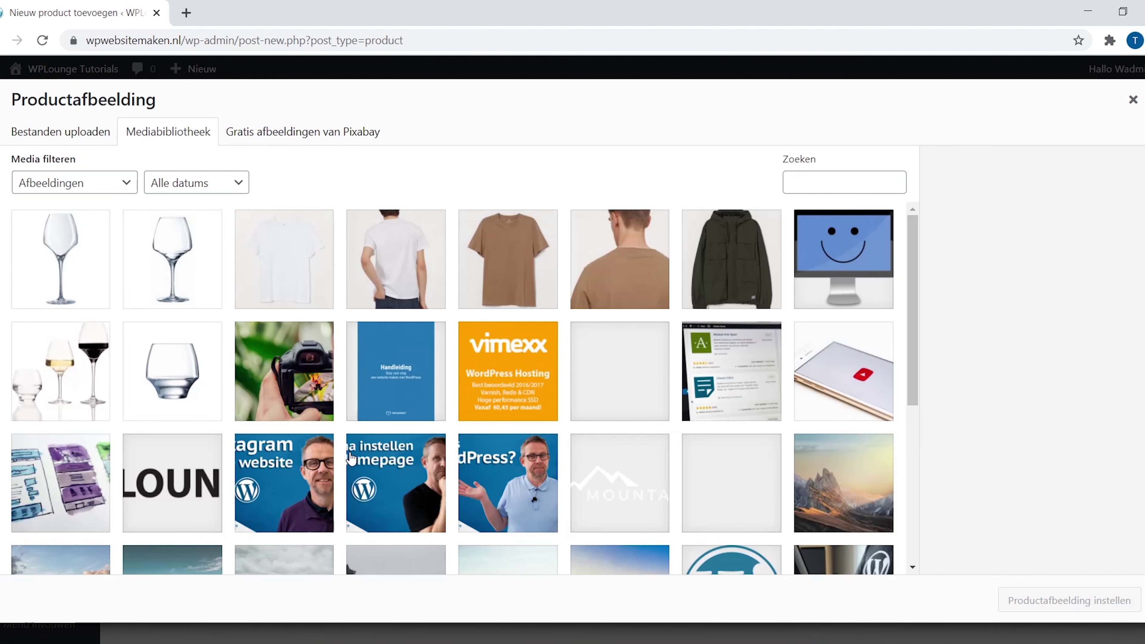
{"action": "left_click", "coordinate": [52, 373]}
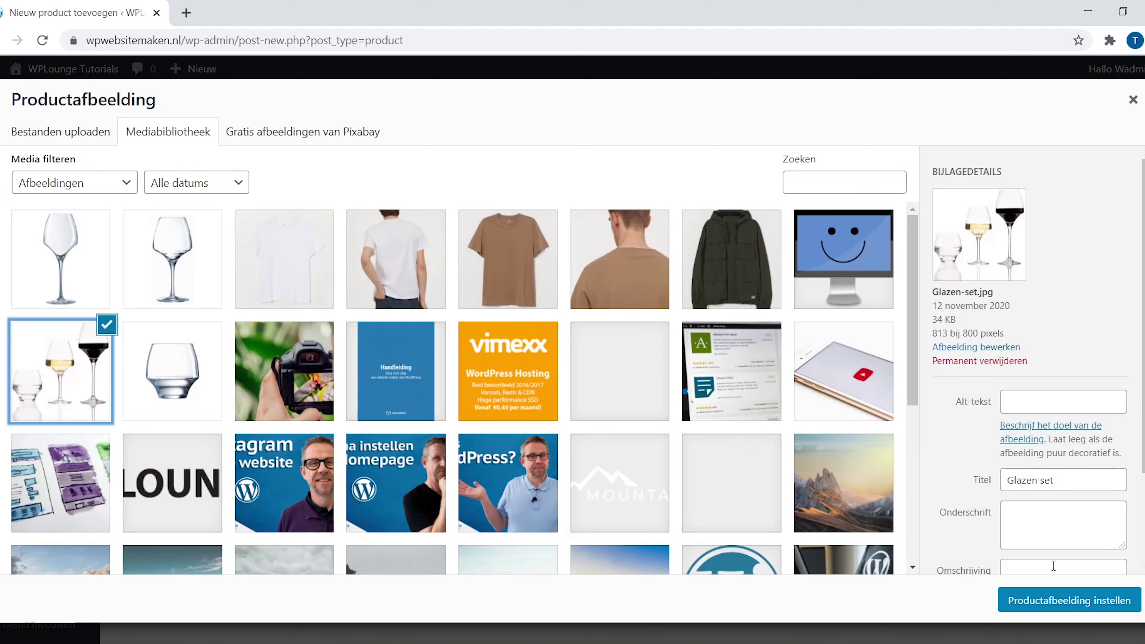
{"action": "left_click", "coordinate": [1082, 600]}
- Set the catalog visibility of Glazenset to Verborgen and publish the product
{"action": "scroll", "coordinate": [1114, 275], "scroll_direction": "up", "scroll_amount": 12}
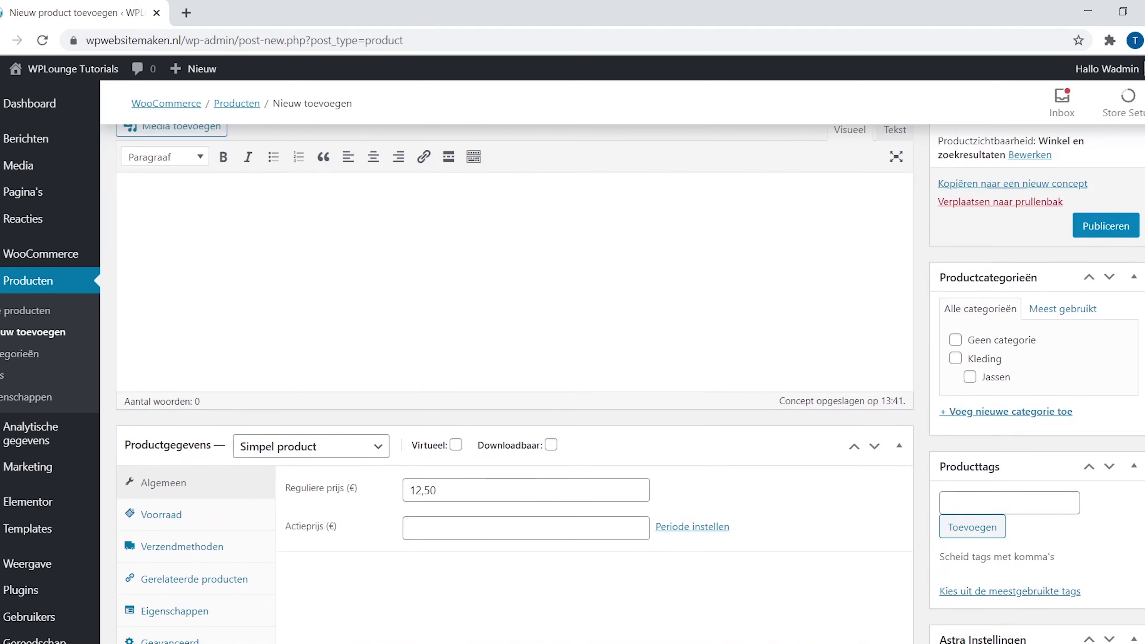
{"action": "left_click", "coordinate": [1039, 294]}
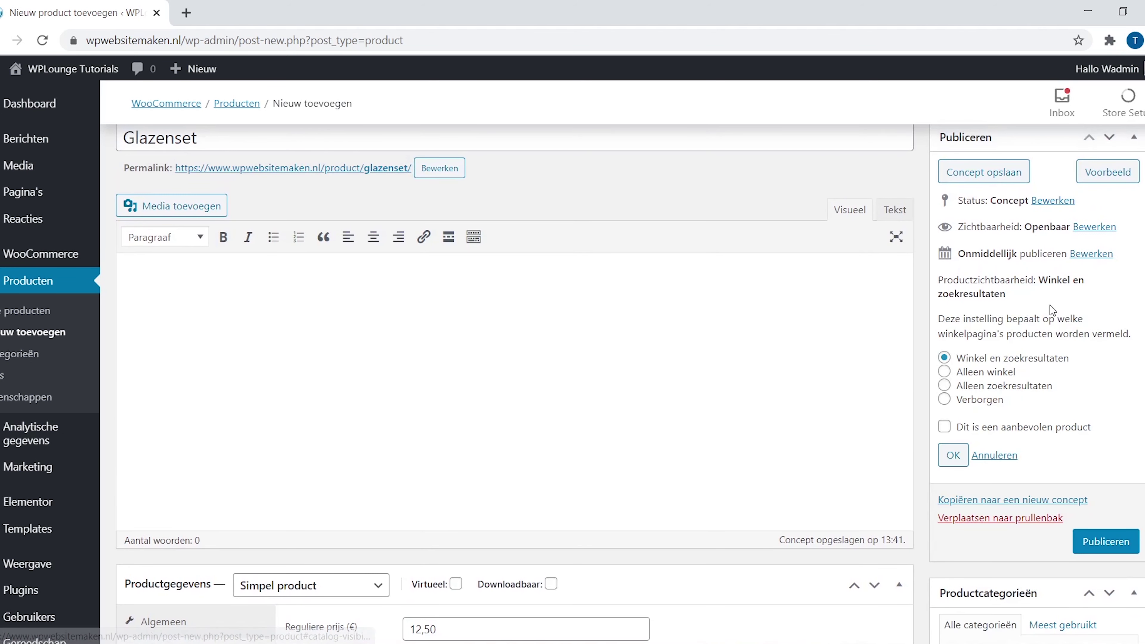
{"action": "left_click", "coordinate": [952, 454]}
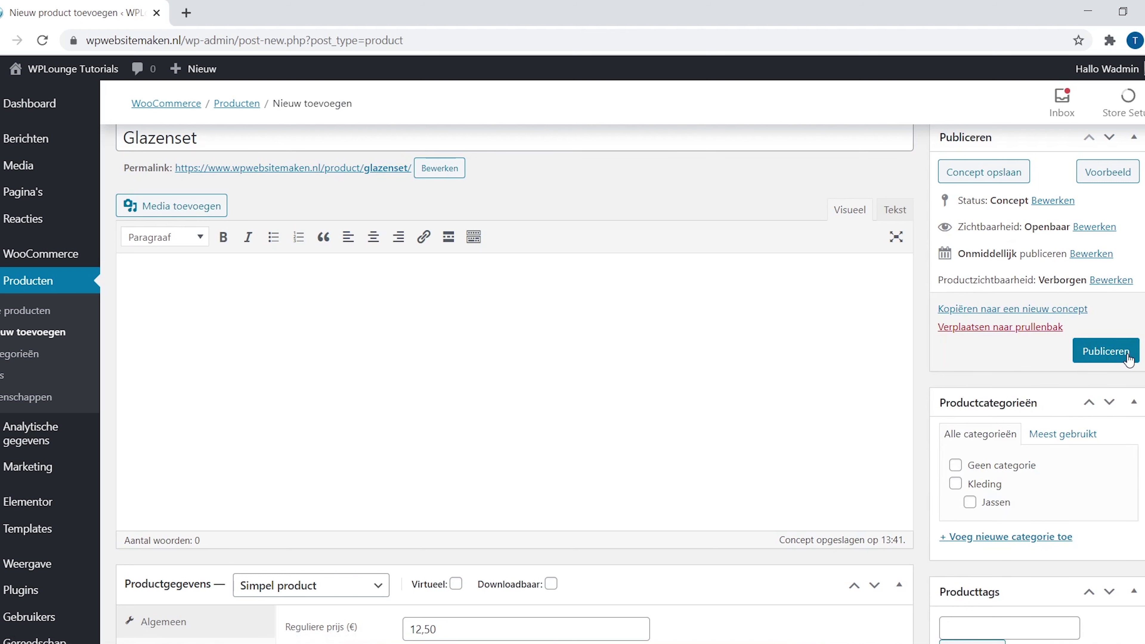
{"action": "left_click", "coordinate": [1125, 355]}
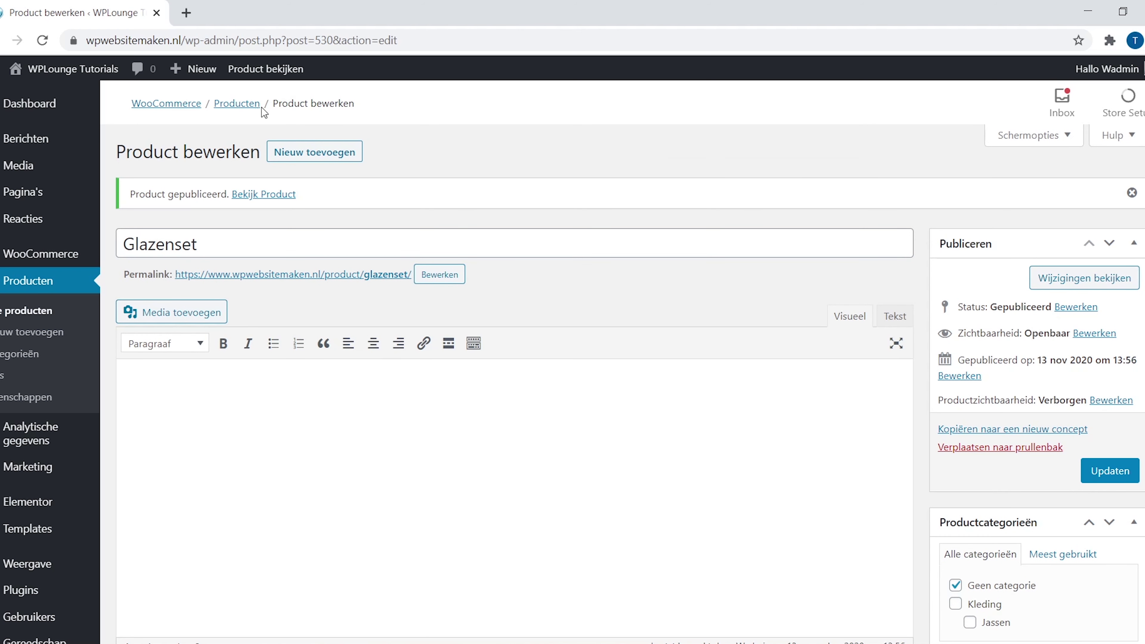
- Open the grouped product Glazen from the product list for editing and show its related products settings
{"action": "left_click", "coordinate": [237, 105]}
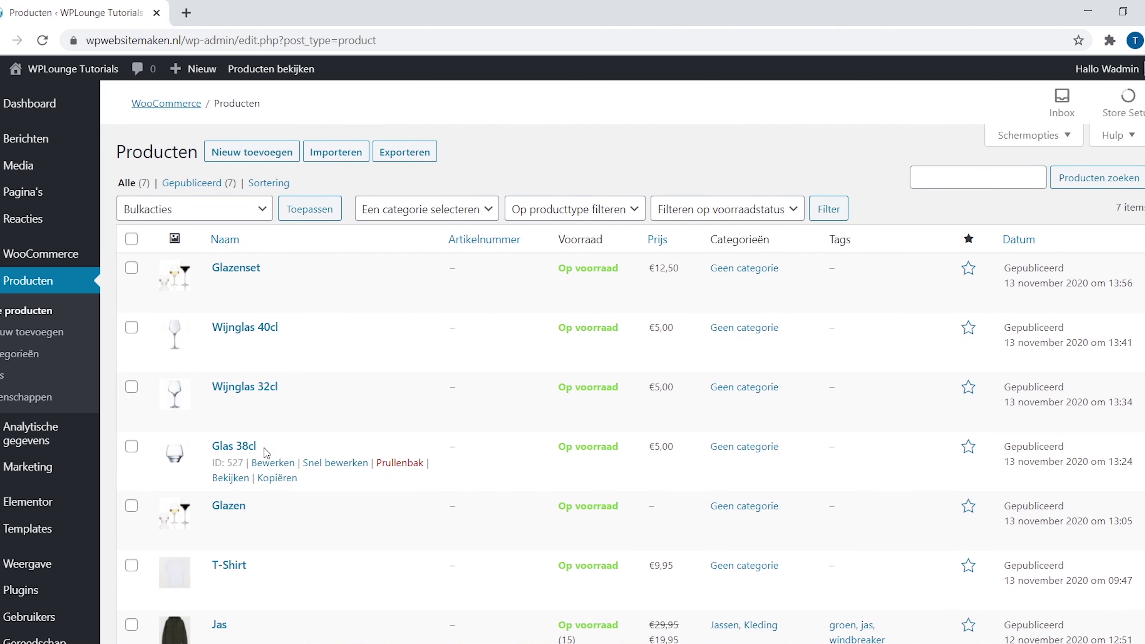
{"action": "left_click", "coordinate": [273, 522]}
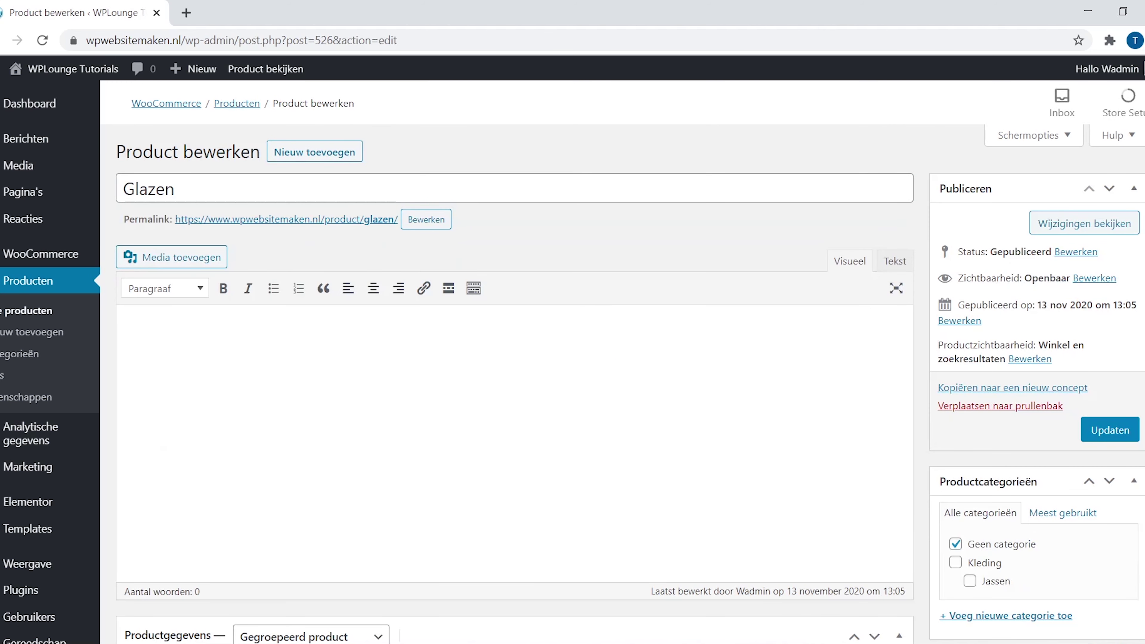
{"action": "scroll", "coordinate": [572, 366], "scroll_direction": "down", "scroll_amount": 6}
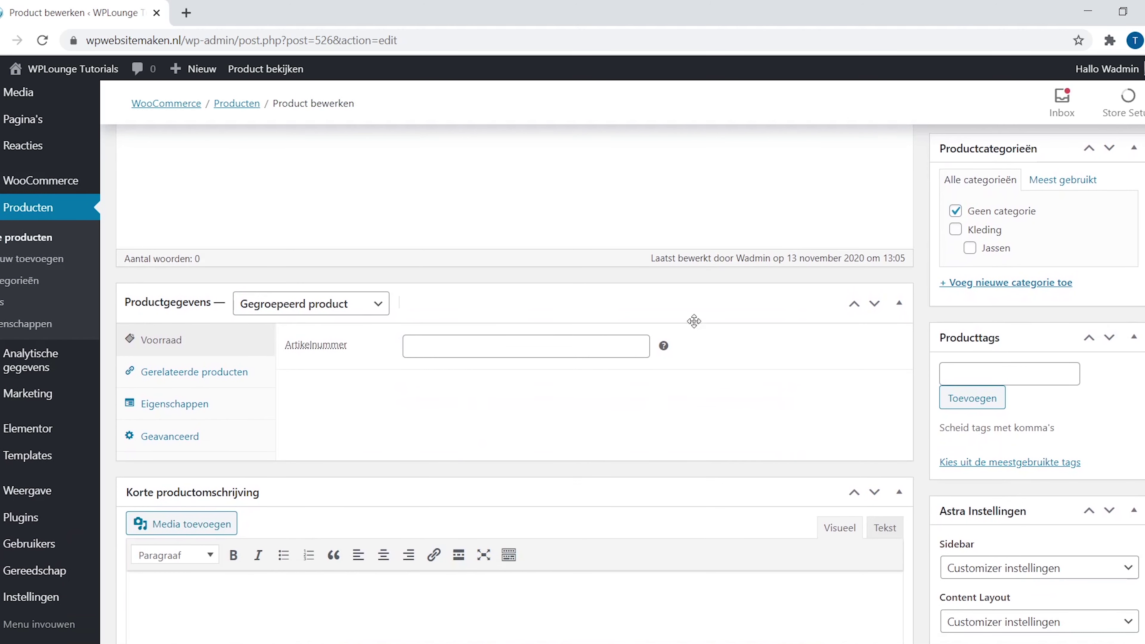
{"action": "left_click", "coordinate": [223, 380]}
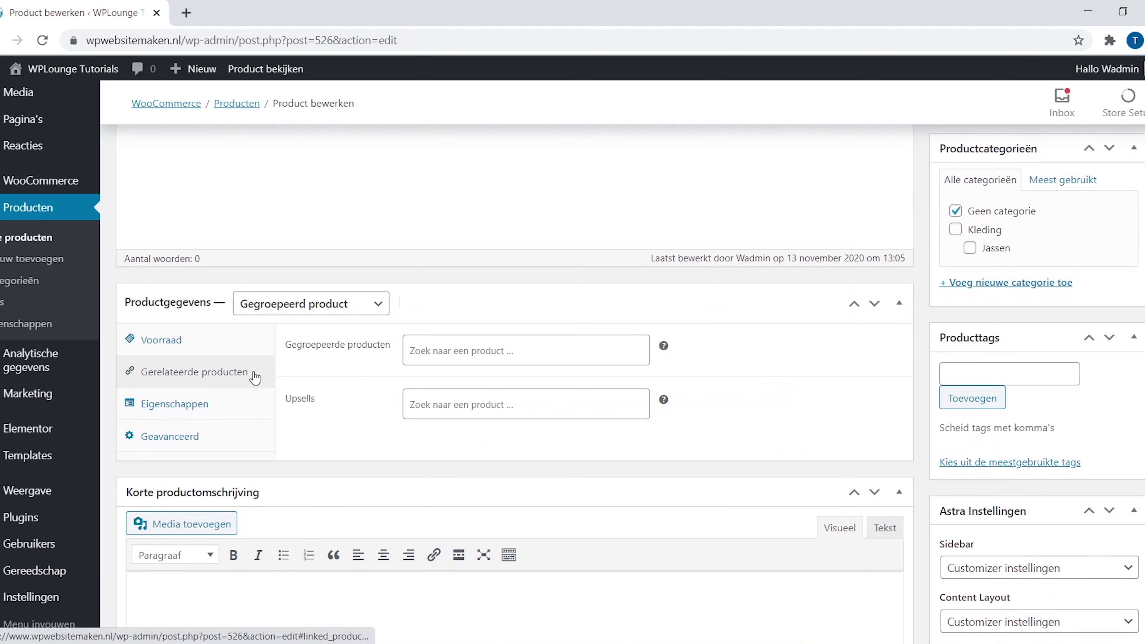
- Add Glas 38cl, Wijnglas 32cl and Wijnglas 40cl as grouped products of Glazen and update the product
{"action": "left_click", "coordinate": [448, 352]}
{"action": "type", "text": "glas"}
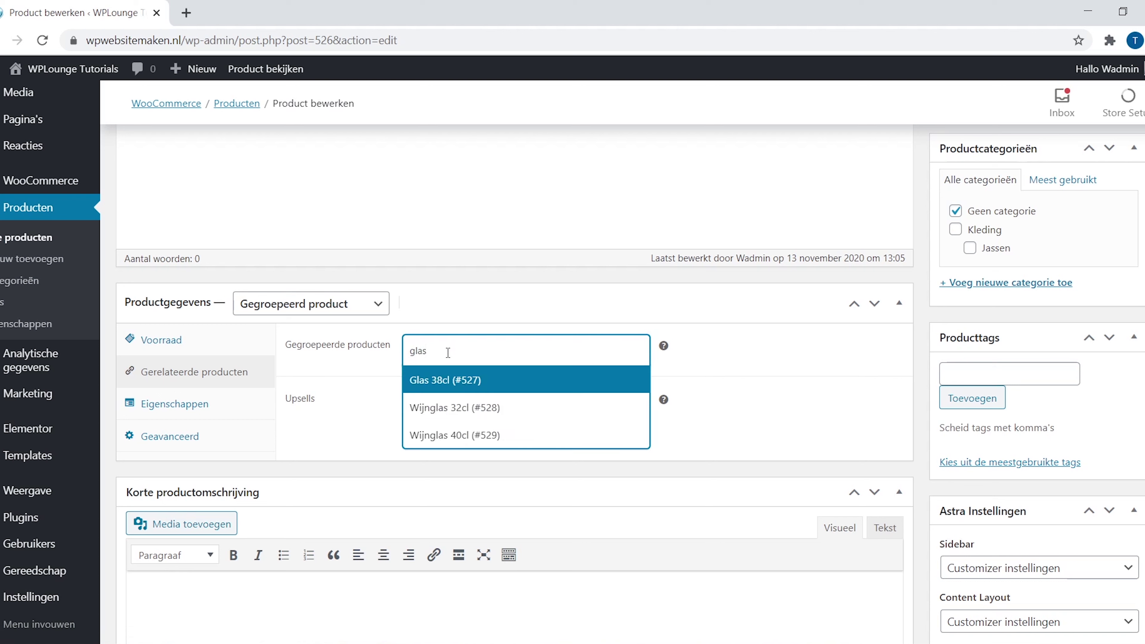
{"action": "left_click", "coordinate": [437, 382]}
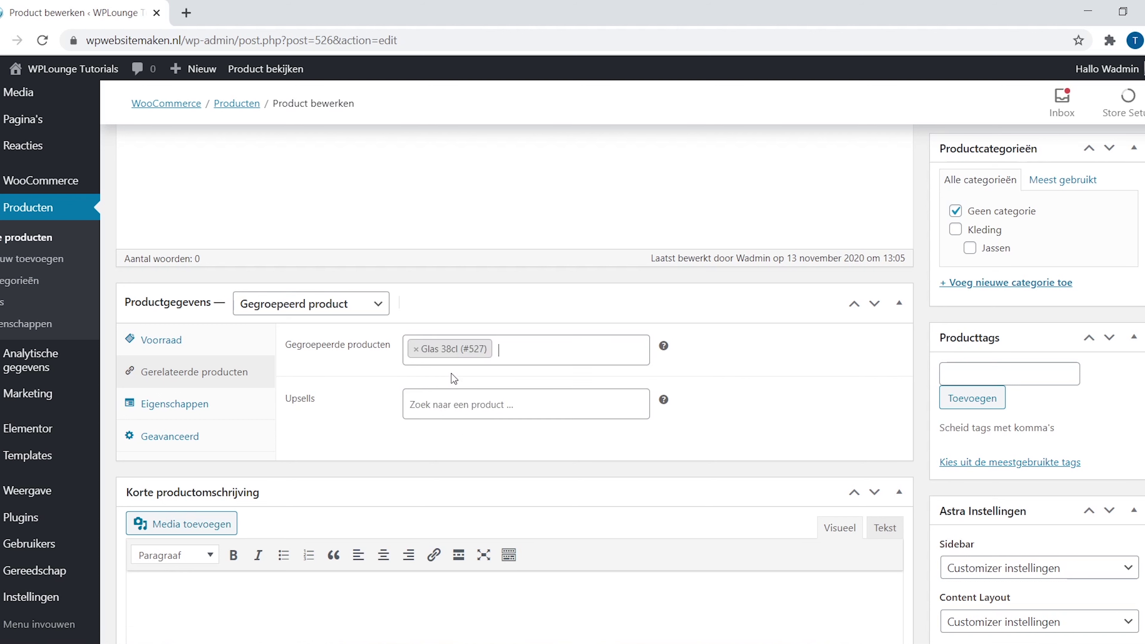
{"action": "left_click", "coordinate": [519, 355]}
{"action": "type", "text": "glas"}
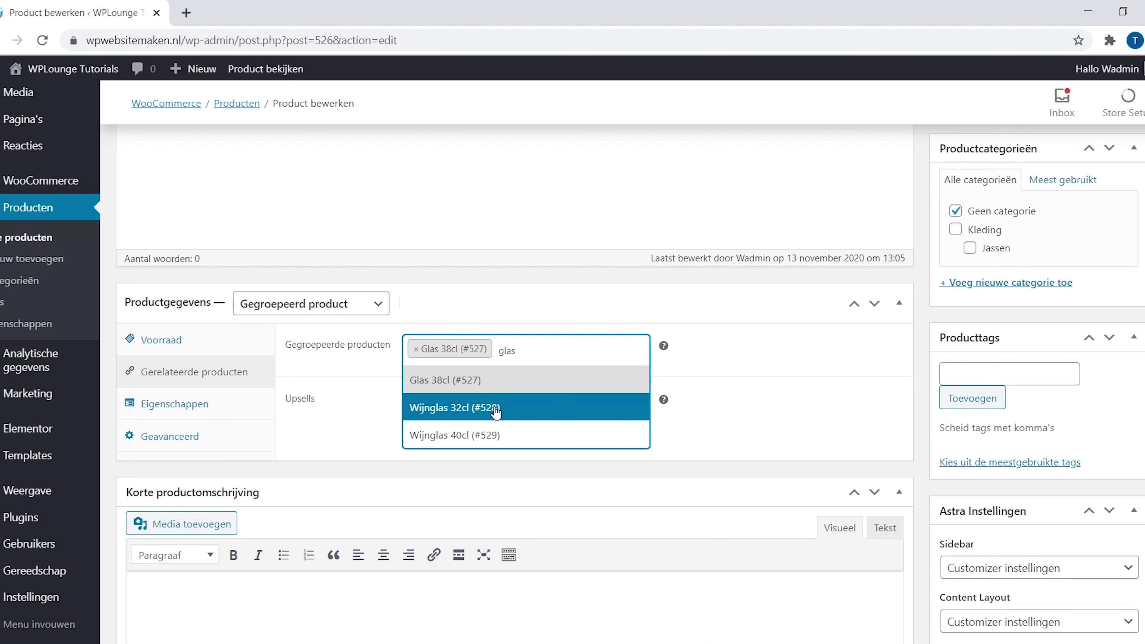
{"action": "left_click", "coordinate": [494, 408]}
{"action": "left_click", "coordinate": [481, 438]}
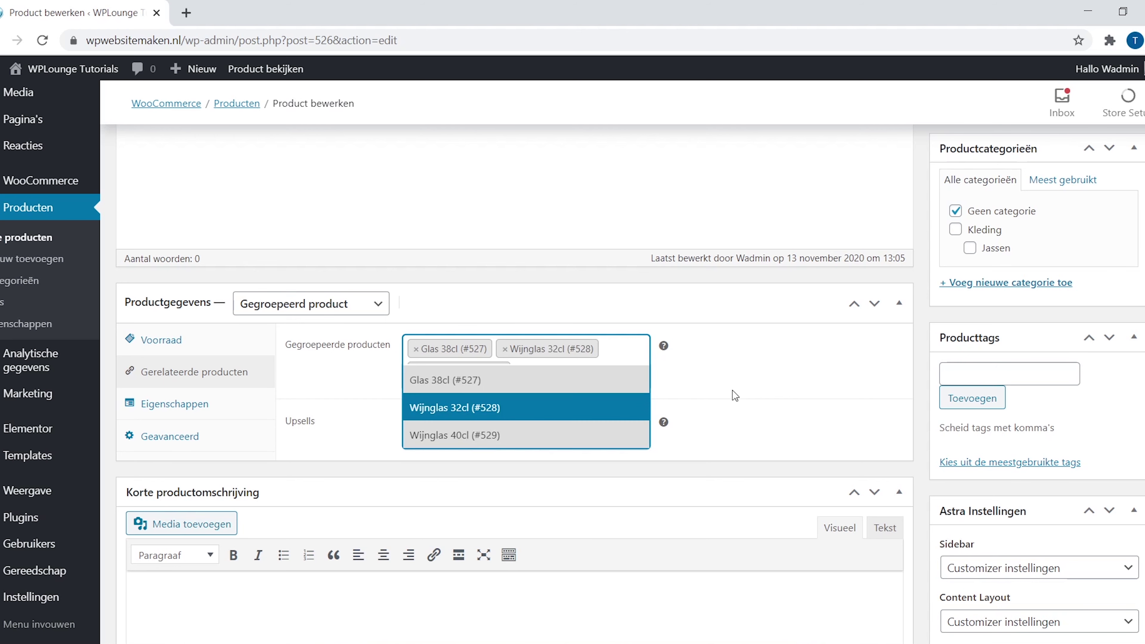
{"action": "left_click", "coordinate": [782, 393]}
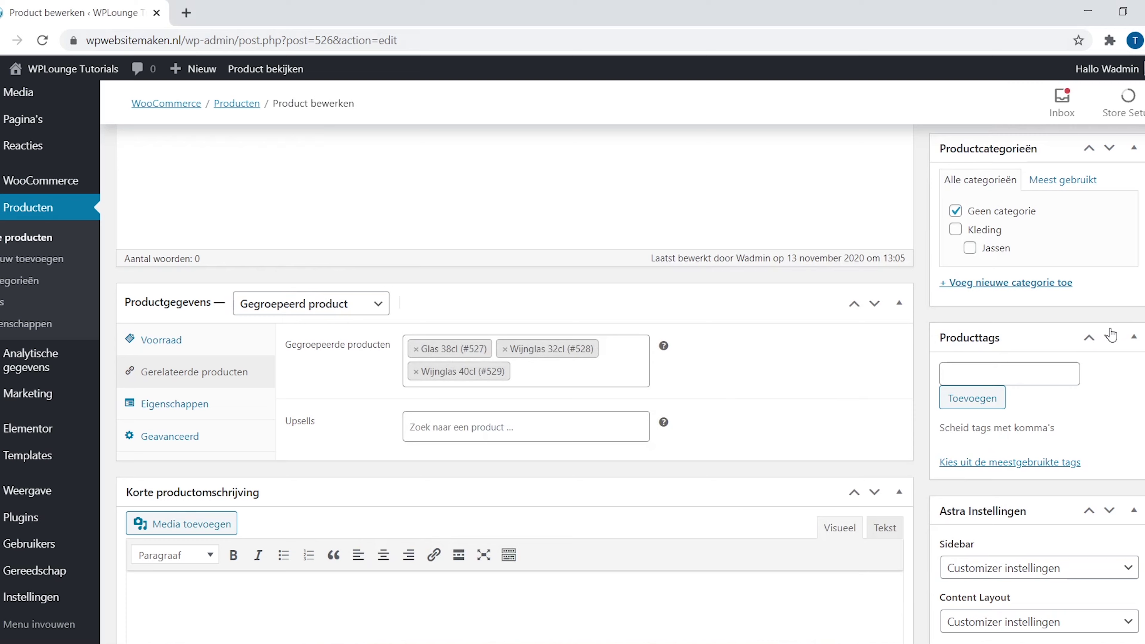
{"action": "scroll", "coordinate": [1111, 335], "scroll_direction": "up", "scroll_amount": 5}
{"action": "left_click", "coordinate": [1113, 410]}
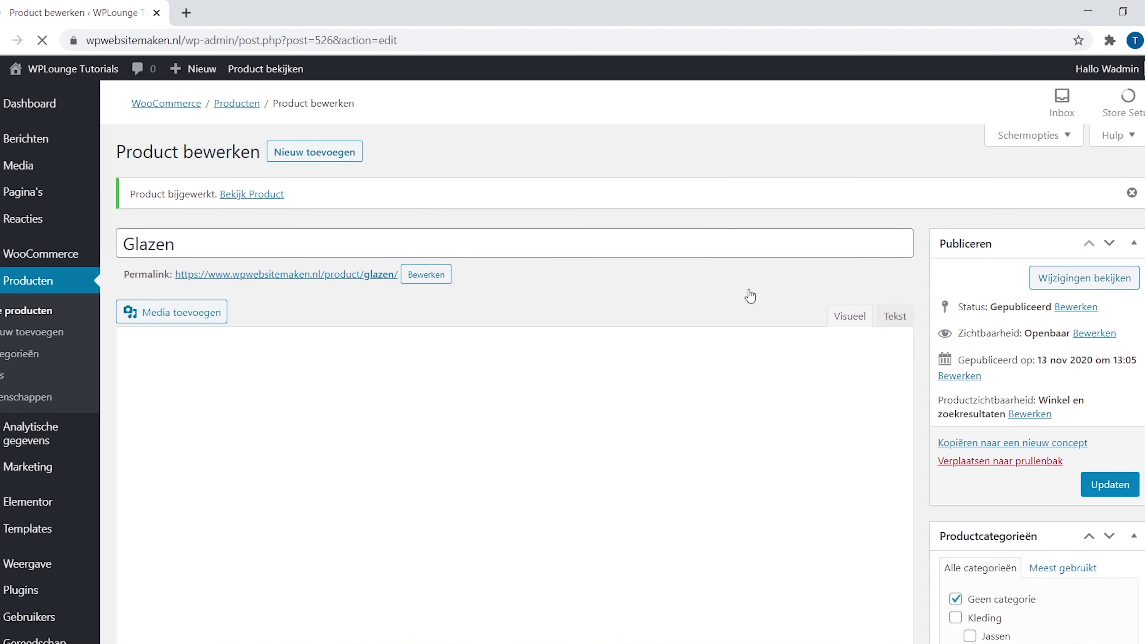
- On the Glazen shop page, add 2 Glas 38cl, 1 Wijnglas 32cl and 3 Wijnglas 40cl to the cart
{"action": "left_click", "coordinate": [271, 68]}
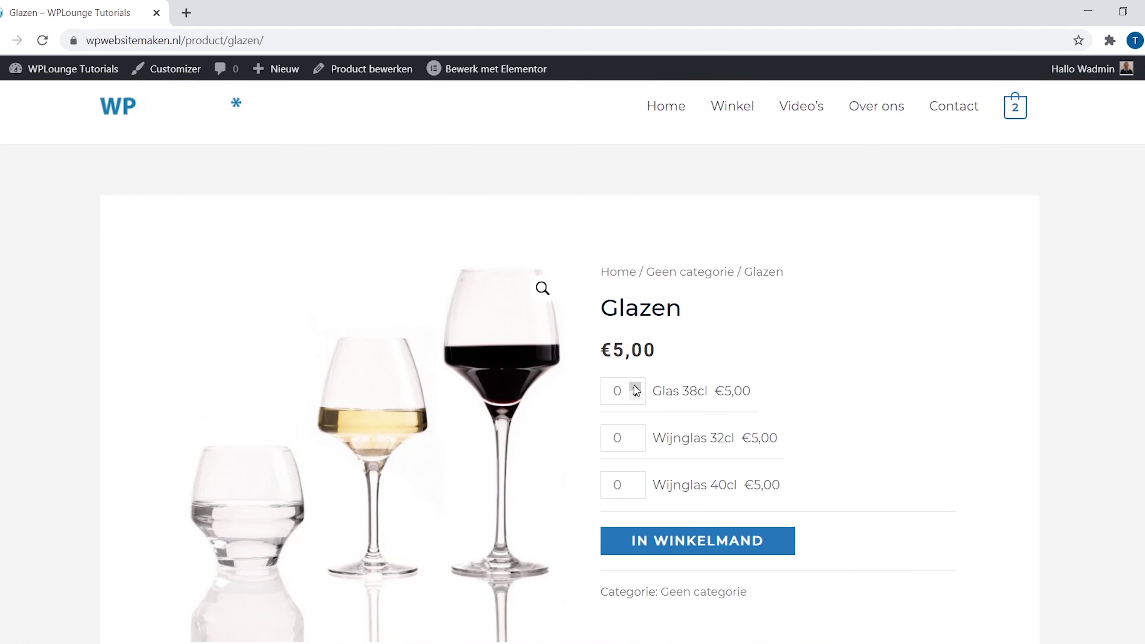
{"action": "left_click", "coordinate": [633, 432]}
{"action": "left_click", "coordinate": [635, 480]}
{"action": "left_click", "coordinate": [730, 542]}
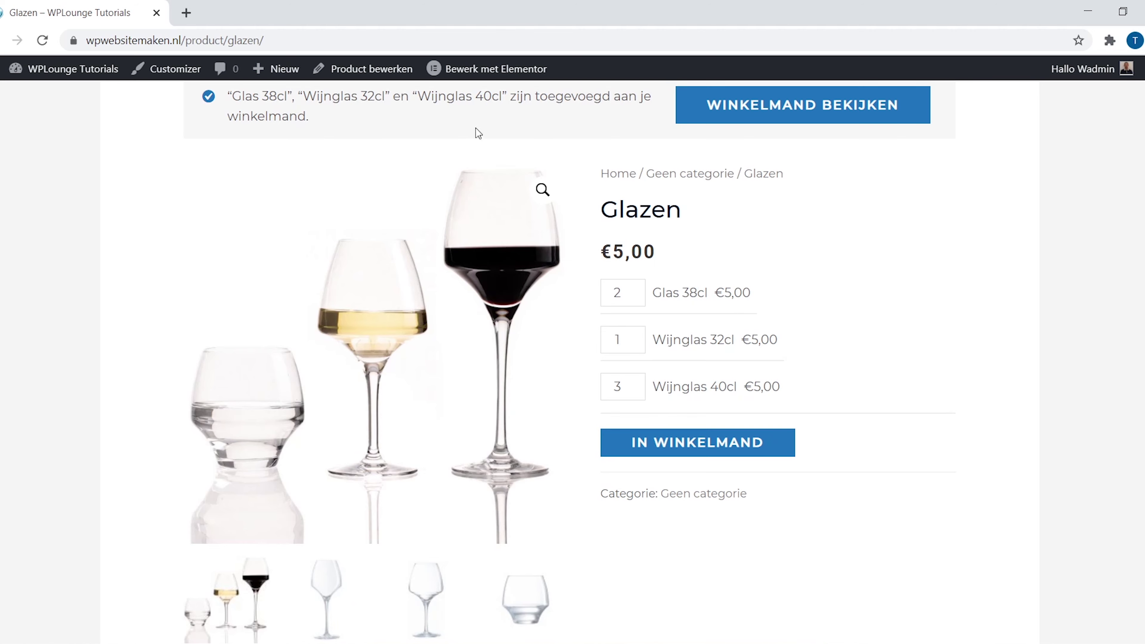
- Reorder the product gallery of Glazen to Glas 38cl, Wijnglas 32cl, Wijnglas 40cl and update the product
{"action": "left_click", "coordinate": [374, 72]}
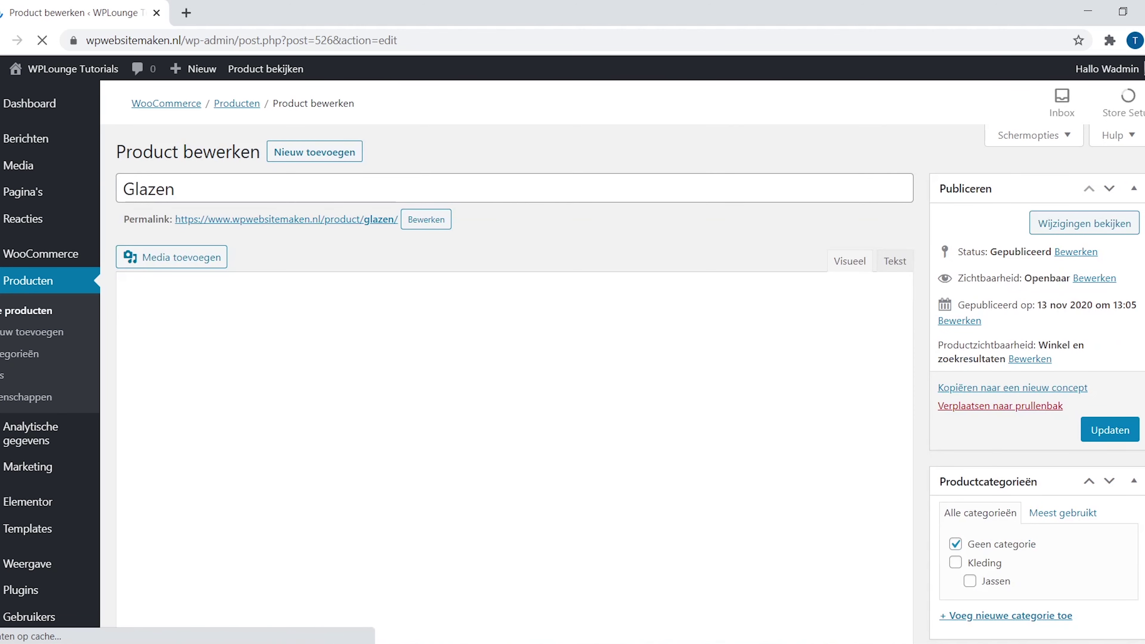
{"action": "scroll", "coordinate": [514, 383], "scroll_direction": "down", "scroll_amount": 20}
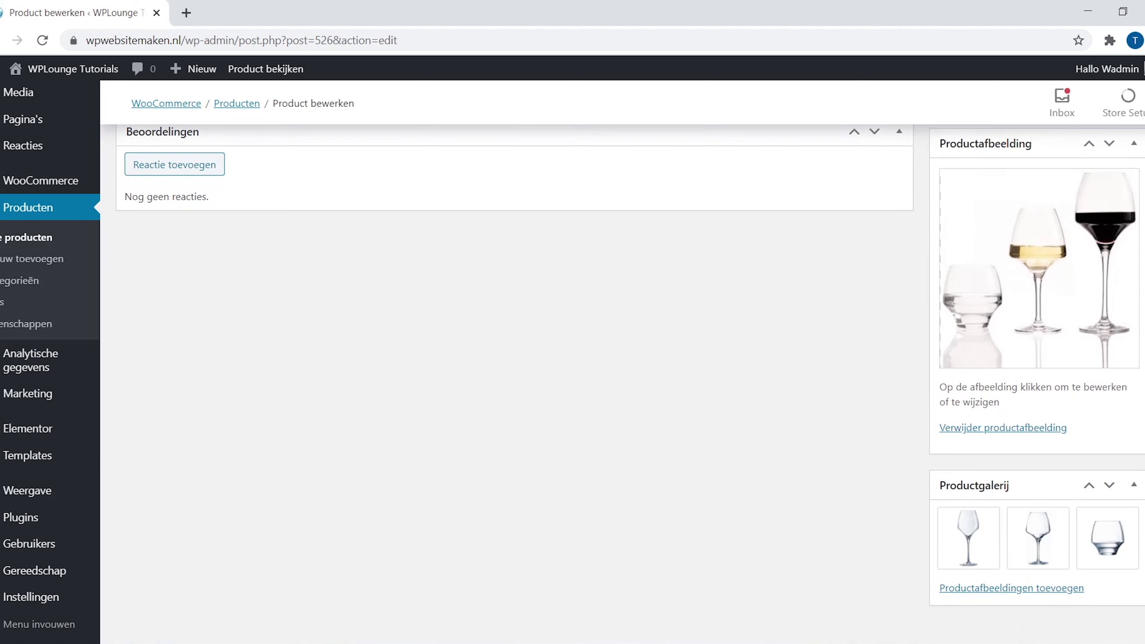
{"action": "left_click_drag", "start_coordinate": [1109, 546], "coordinate": [961, 550]}
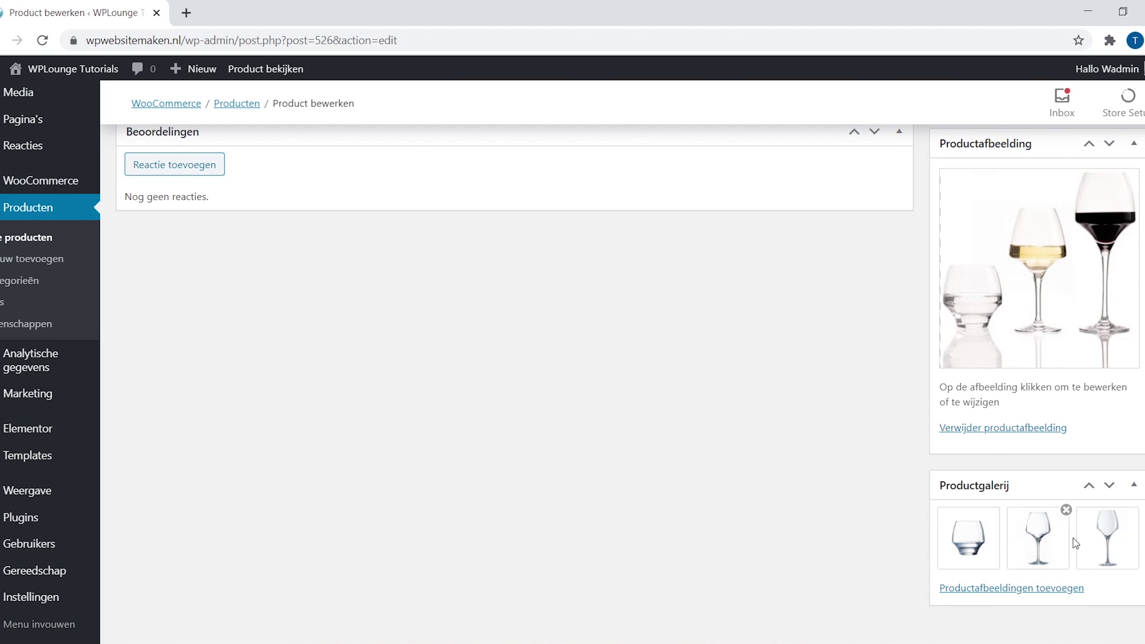
{"action": "scroll", "coordinate": [1122, 385], "scroll_direction": "up", "scroll_amount": 20}
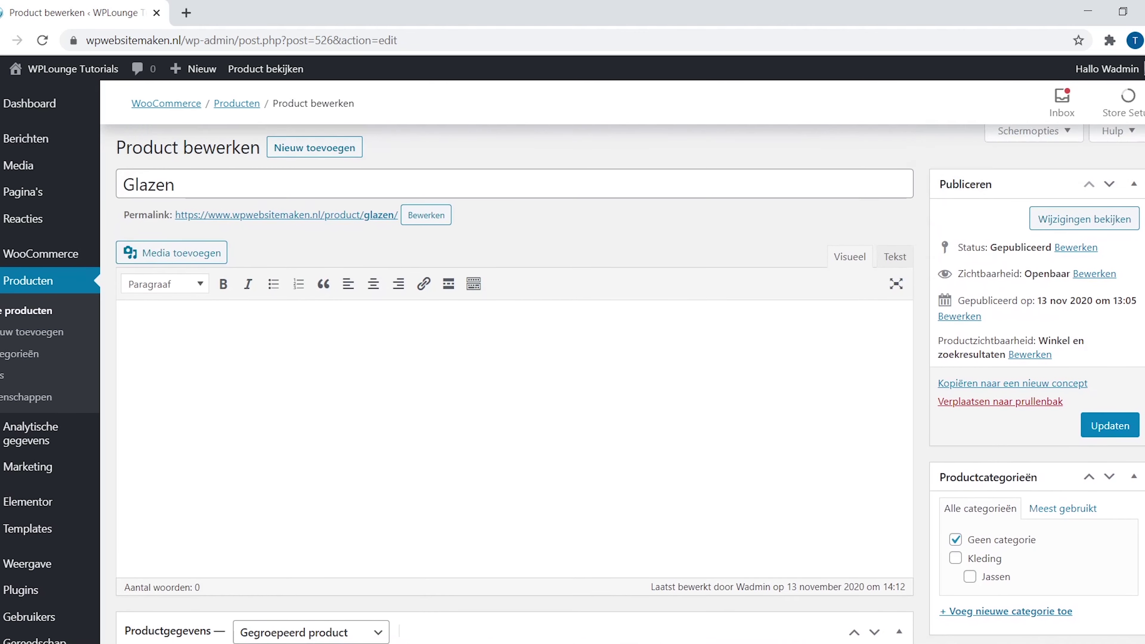
{"action": "left_click", "coordinate": [1115, 430]}
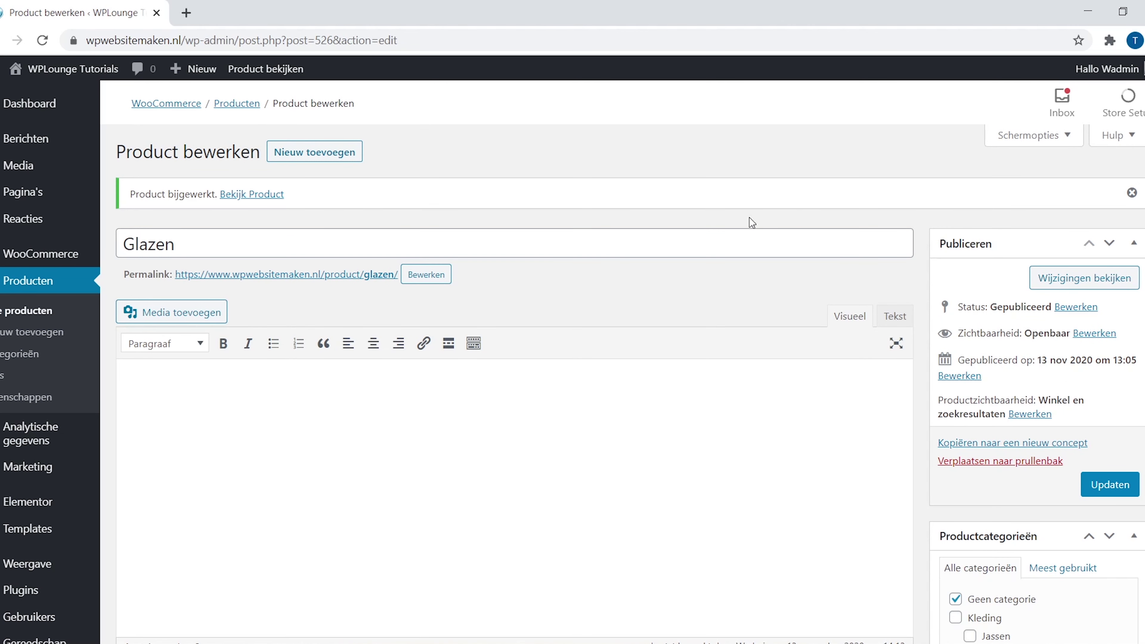
- View the Glazen shop page and check the order of its gallery thumbnails
{"action": "left_click", "coordinate": [290, 72]}
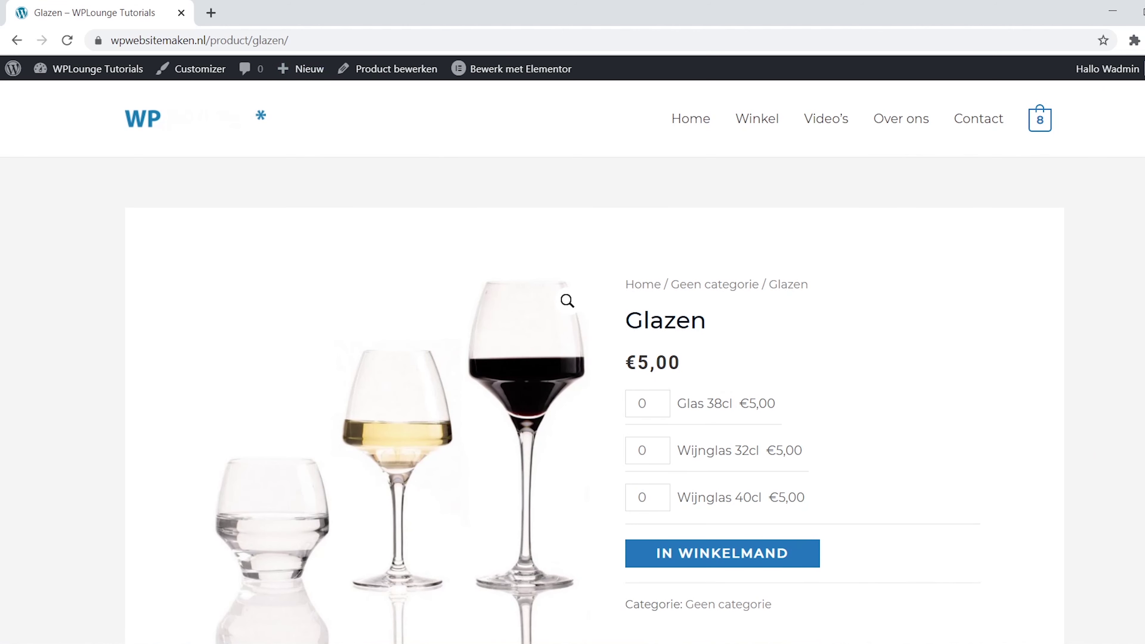
{"action": "scroll", "coordinate": [573, 361], "scroll_direction": "down", "scroll_amount": 3}
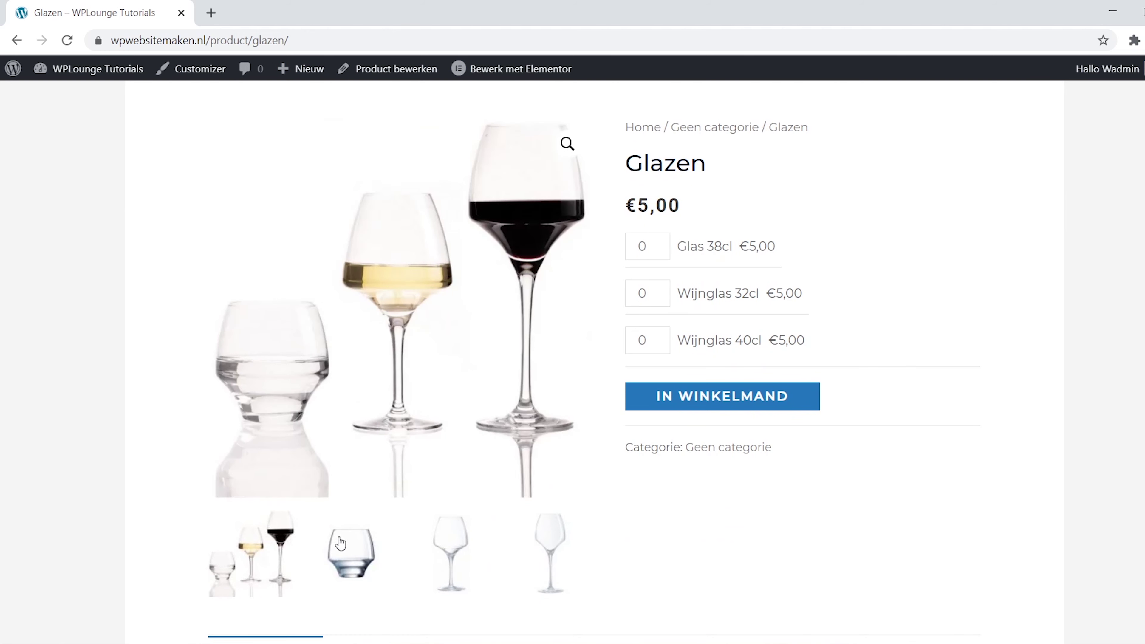
- View the gallery images of Wijnglas 32cl, Glas 38cl and Wijnglas 40cl on the Glazen shop page
{"action": "left_click", "coordinate": [458, 556]}
{"action": "left_click", "coordinate": [360, 557]}
{"action": "left_click", "coordinate": [536, 565]}
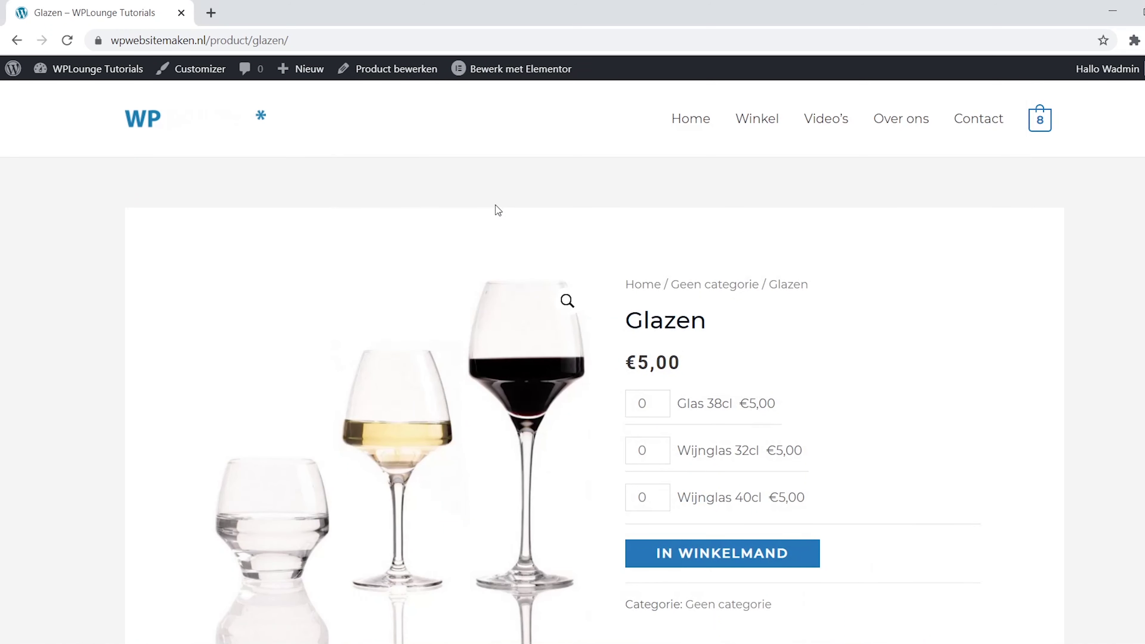
- Create a new product named "e-Book: WordPress Handleiding" and set its regular price to €14,99
{"action": "mouse_move", "coordinate": [292, 76]}
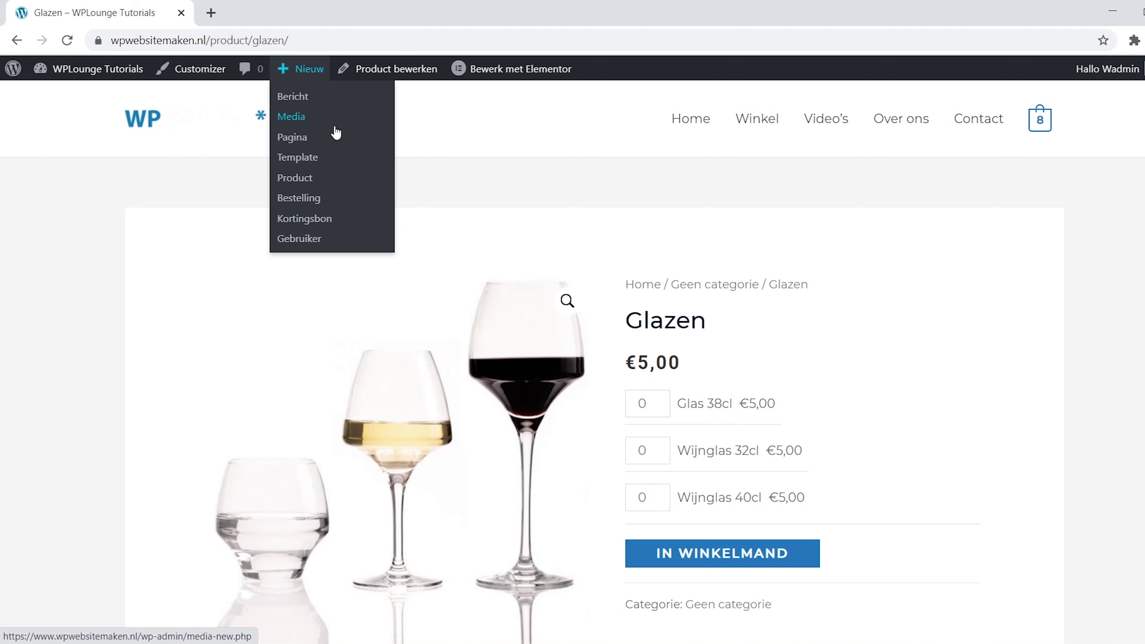
{"action": "left_click", "coordinate": [333, 180]}
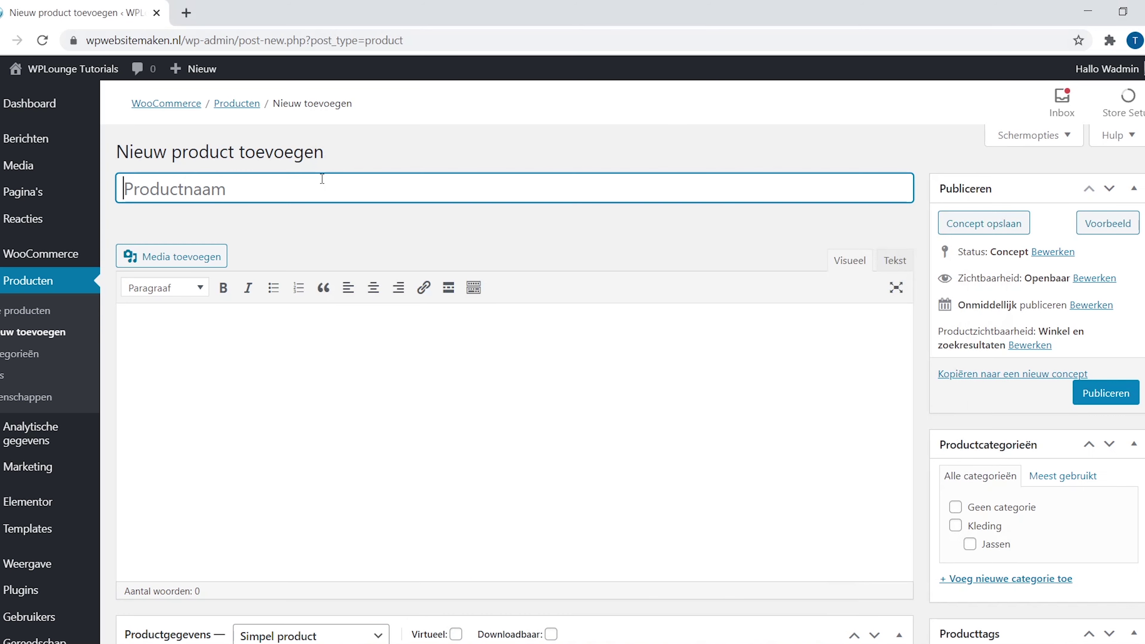
{"action": "type", "text": "e-Book: WordPress Handleiding"}
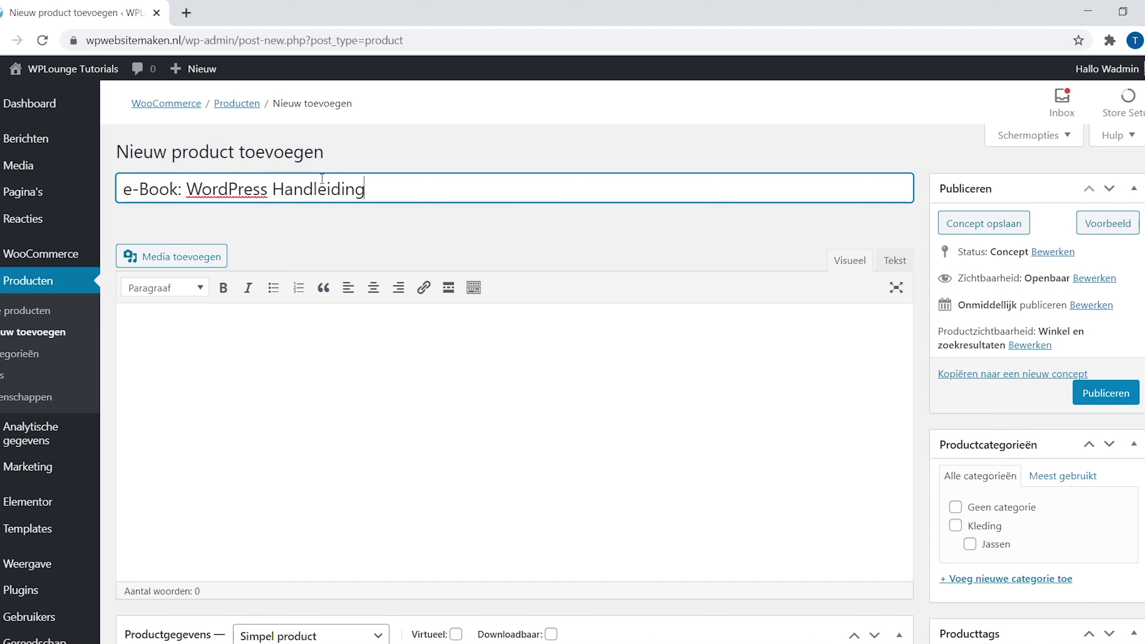
{"action": "scroll", "coordinate": [572, 365], "scroll_direction": "down", "scroll_amount": 6}
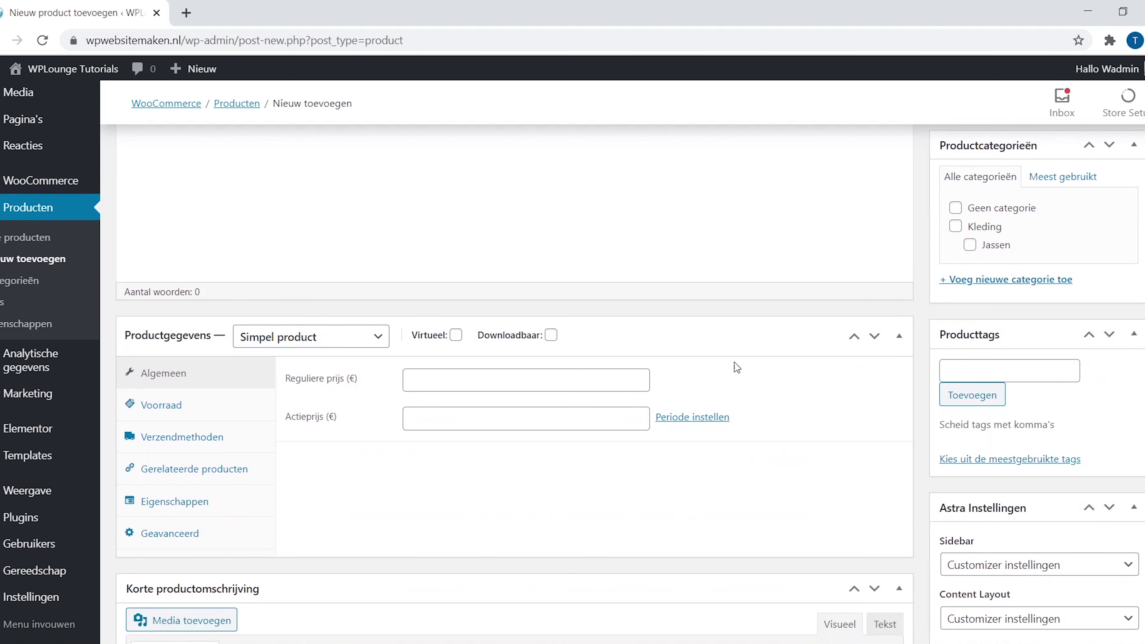
{"action": "left_click", "coordinate": [498, 379]}
{"action": "type", "text": "14,99"}
{"action": "scroll", "coordinate": [489, 271], "scroll_direction": "down", "scroll_amount": 2}
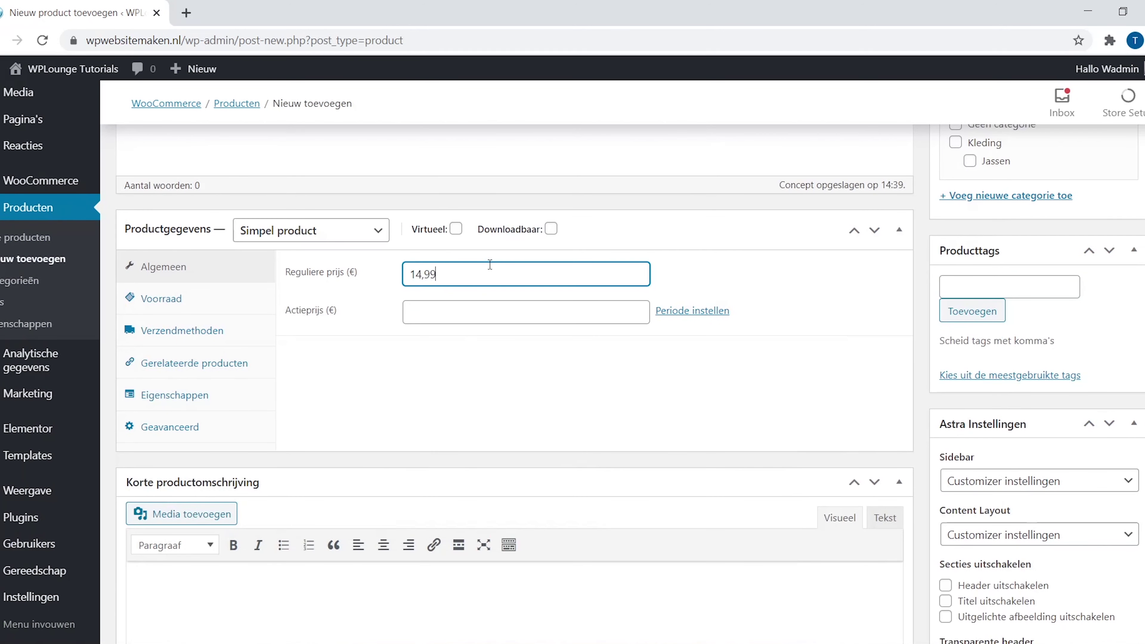
- Mark the e-book product as both virtual and downloadable
{"action": "left_click", "coordinate": [457, 229]}
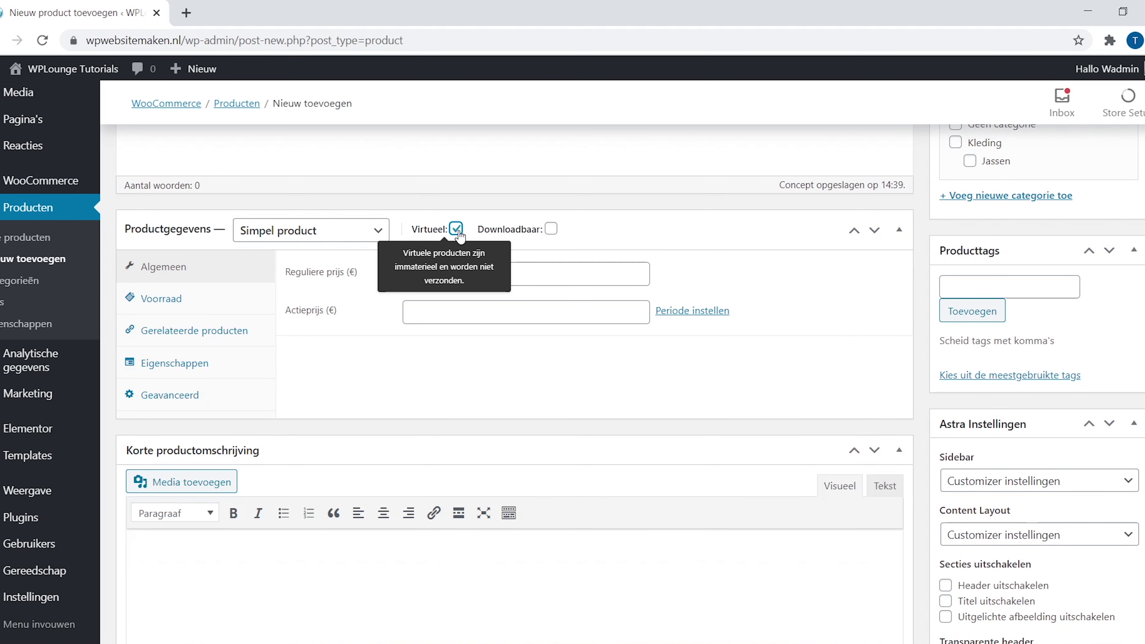
{"action": "left_click", "coordinate": [457, 229]}
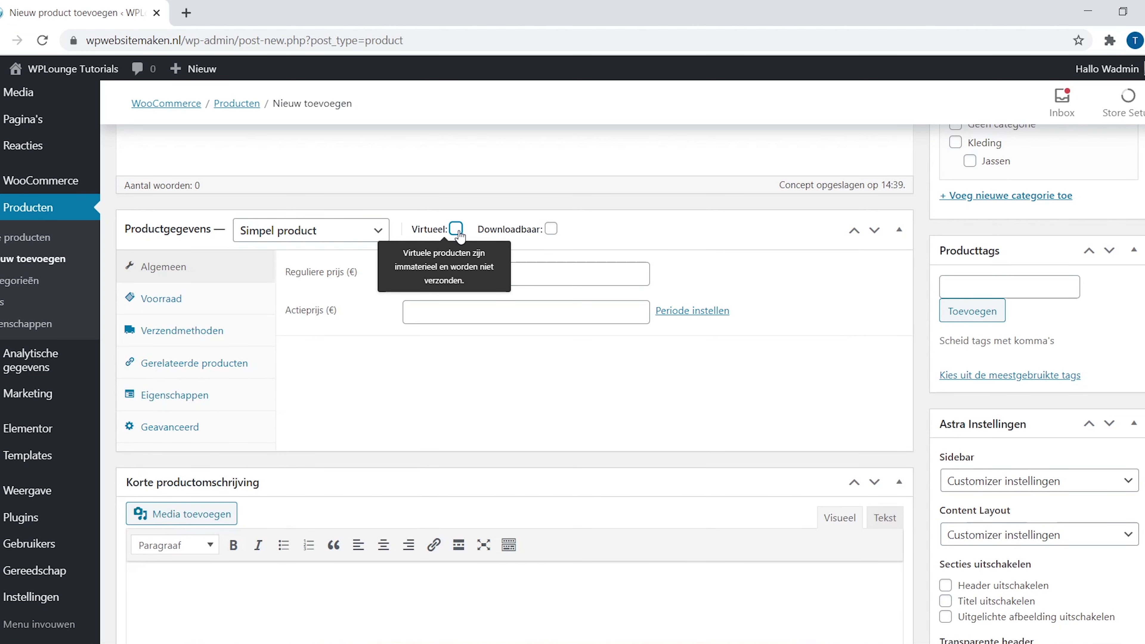
{"action": "left_click", "coordinate": [457, 229]}
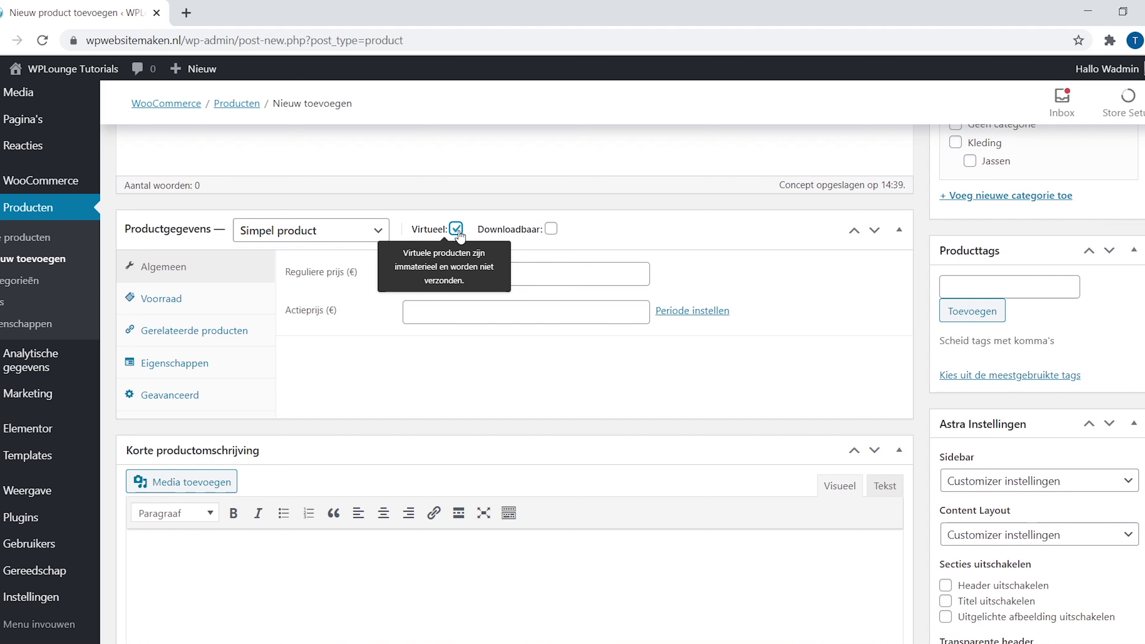
{"action": "left_click", "coordinate": [551, 230]}
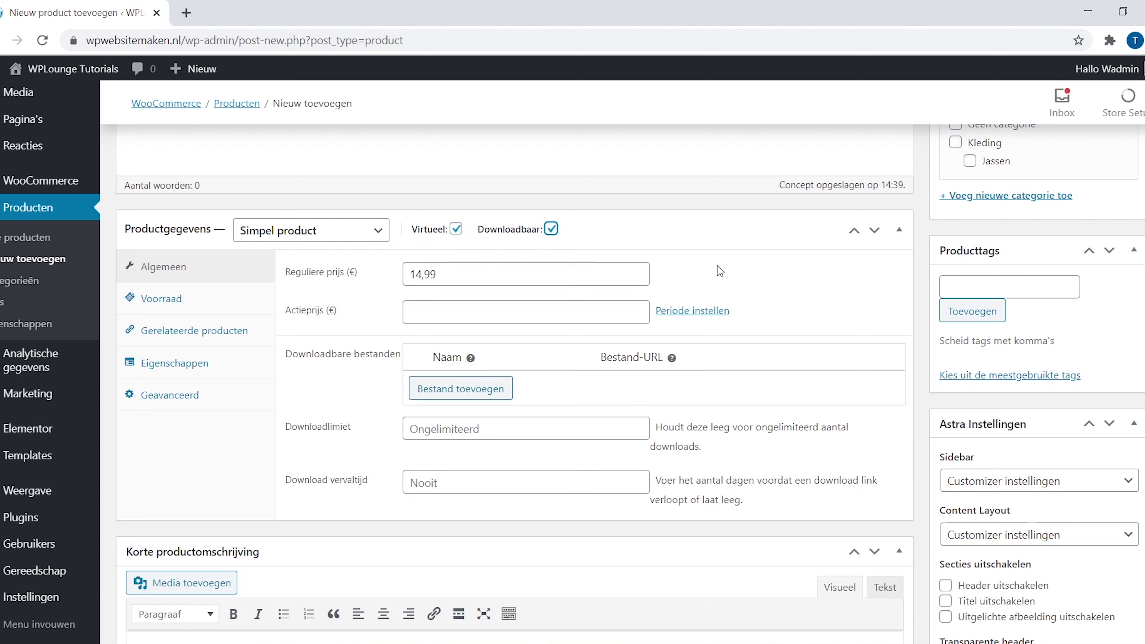
- Add a downloadable file entry to the product and name it "WordPress handleiding"
{"action": "left_click", "coordinate": [509, 396]}
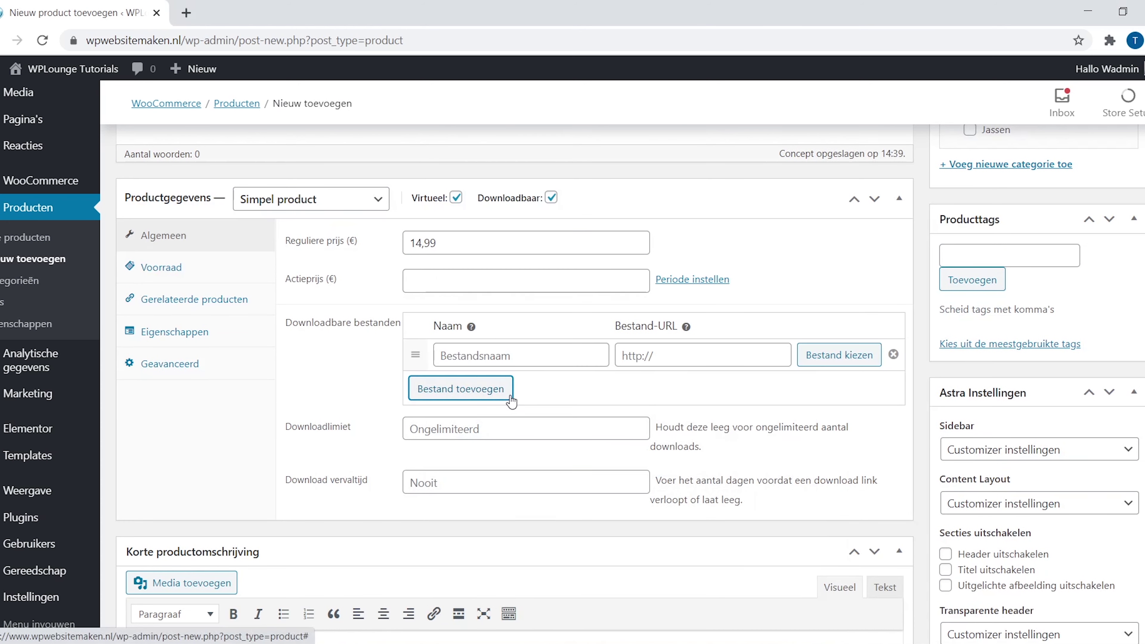
{"action": "left_click", "coordinate": [498, 356]}
{"action": "type", "text": "WordPress handleiding"}
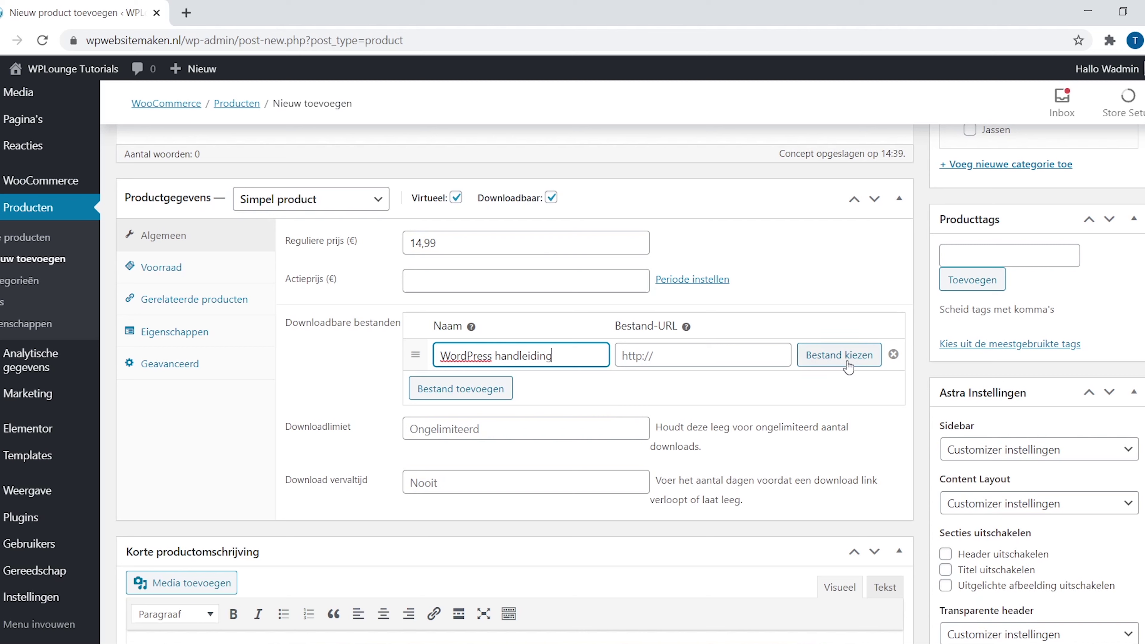
- Upload WordPress-Handleiding-stap-voor-stap-een-website-maken.pdf from the e-book folder and insert the selected file's URL into the download entry
{"action": "left_click", "coordinate": [867, 362]}
{"action": "left_click", "coordinate": [67, 140]}
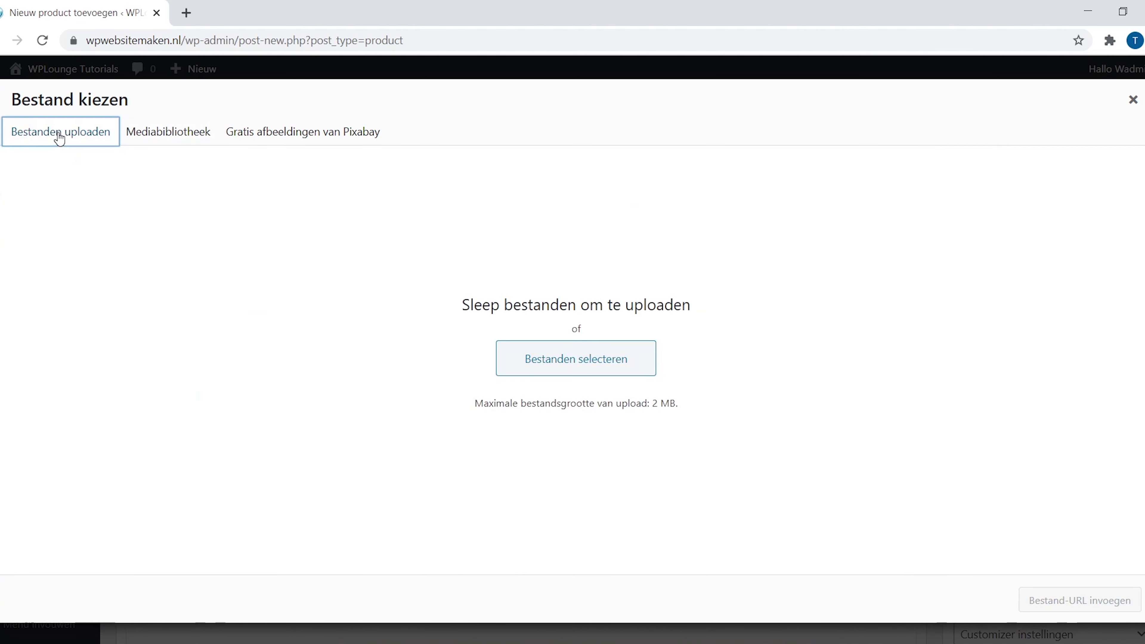
{"action": "left_click", "coordinate": [648, 362]}
{"action": "left_click", "coordinate": [351, 116]}
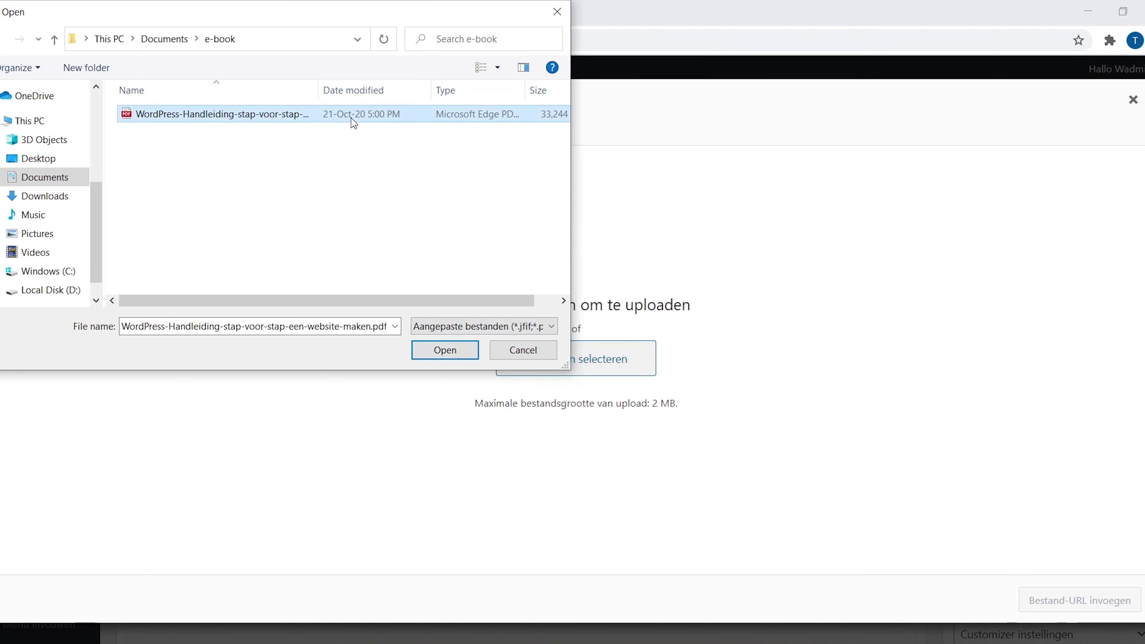
{"action": "left_click", "coordinate": [477, 347]}
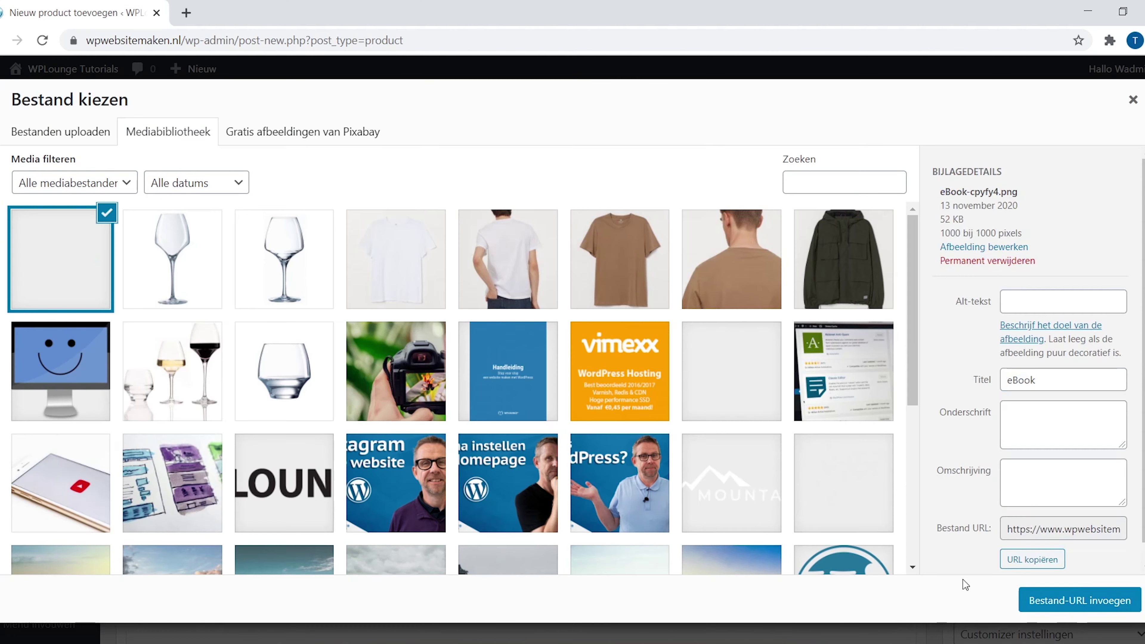
{"action": "left_click", "coordinate": [1062, 609]}
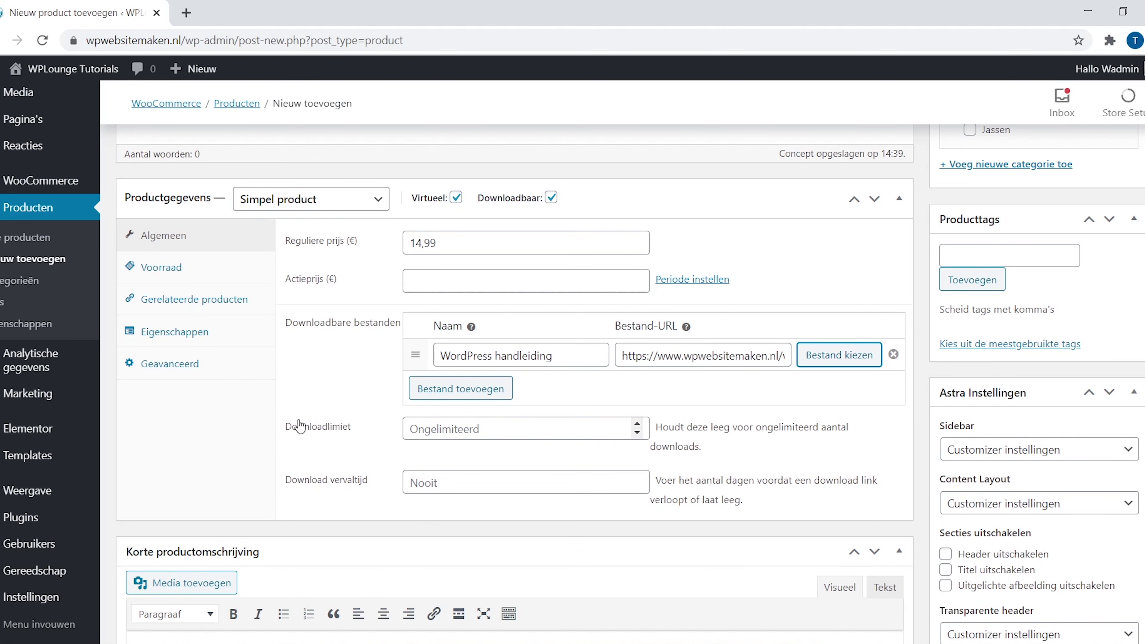
- Set the download expiry to 100 days and restrict the e-book to one purchase per order
{"action": "left_click", "coordinate": [439, 483]}
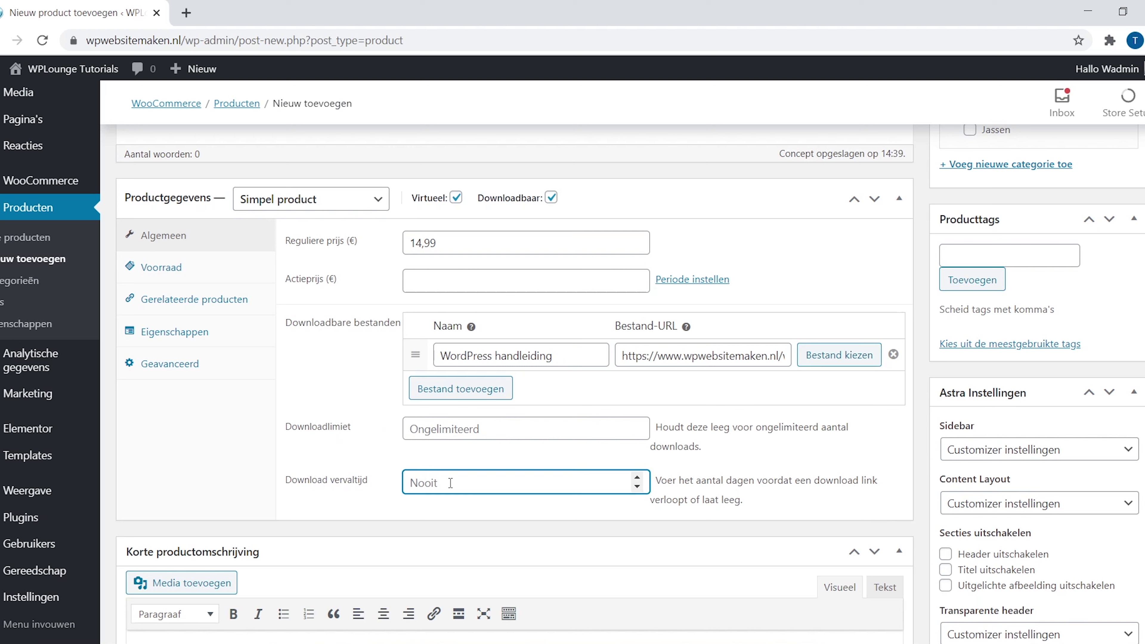
{"action": "left_click", "coordinate": [456, 468]}
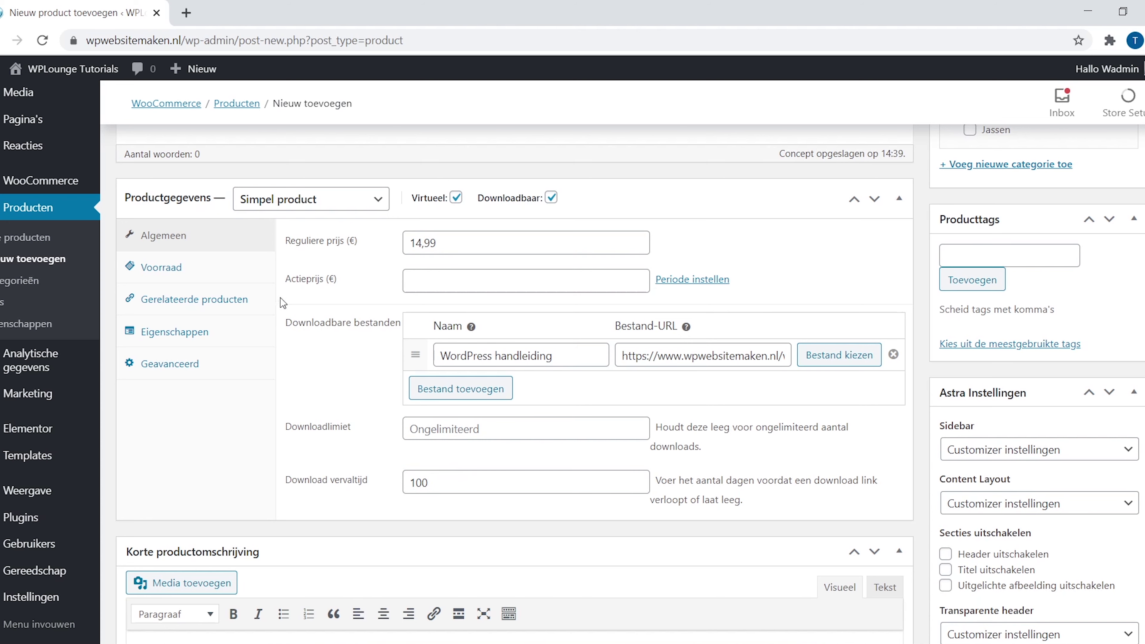
{"action": "left_click", "coordinate": [259, 279]}
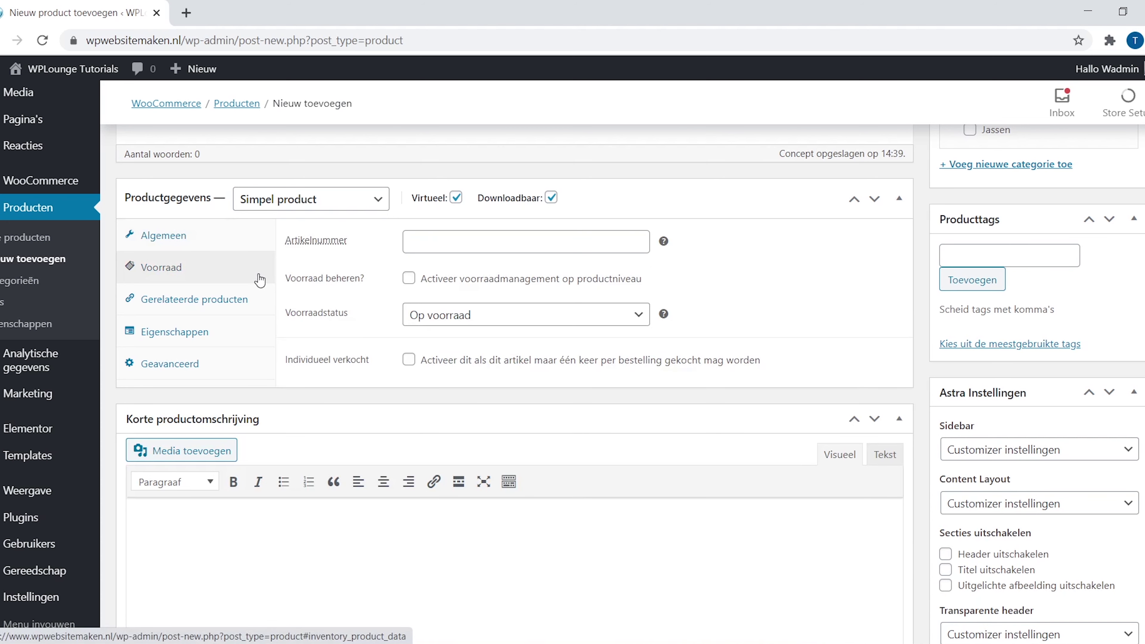
{"action": "left_click", "coordinate": [410, 361]}
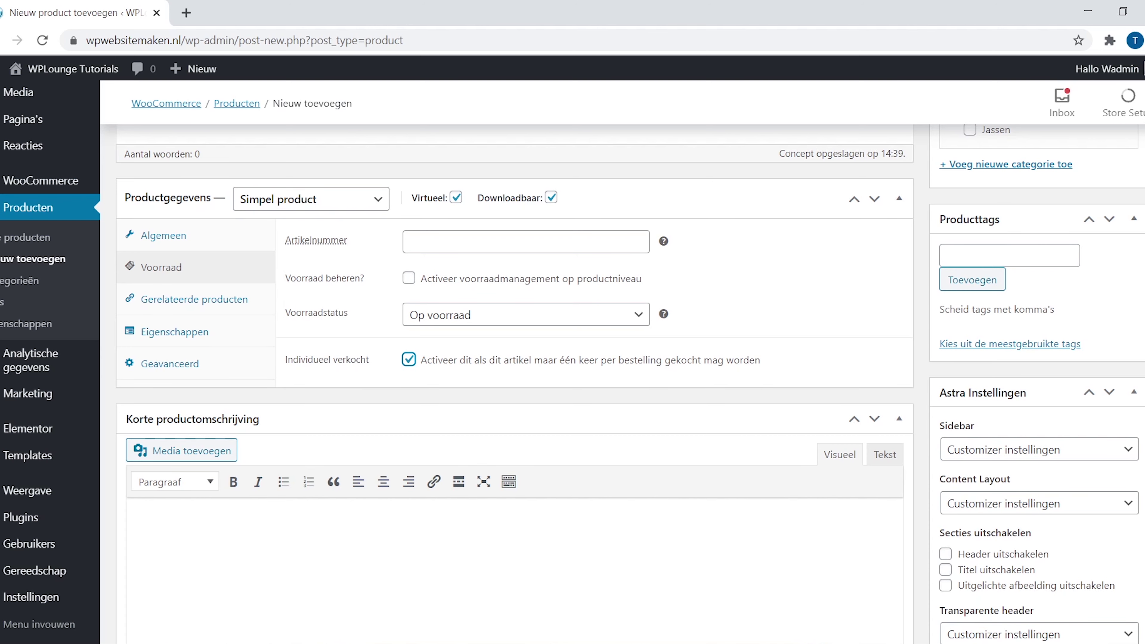
- Set eBook.png, the blue Handleiding cover from the media library, as the product image
{"action": "scroll", "coordinate": [514, 384], "scroll_direction": "down", "scroll_amount": 5}
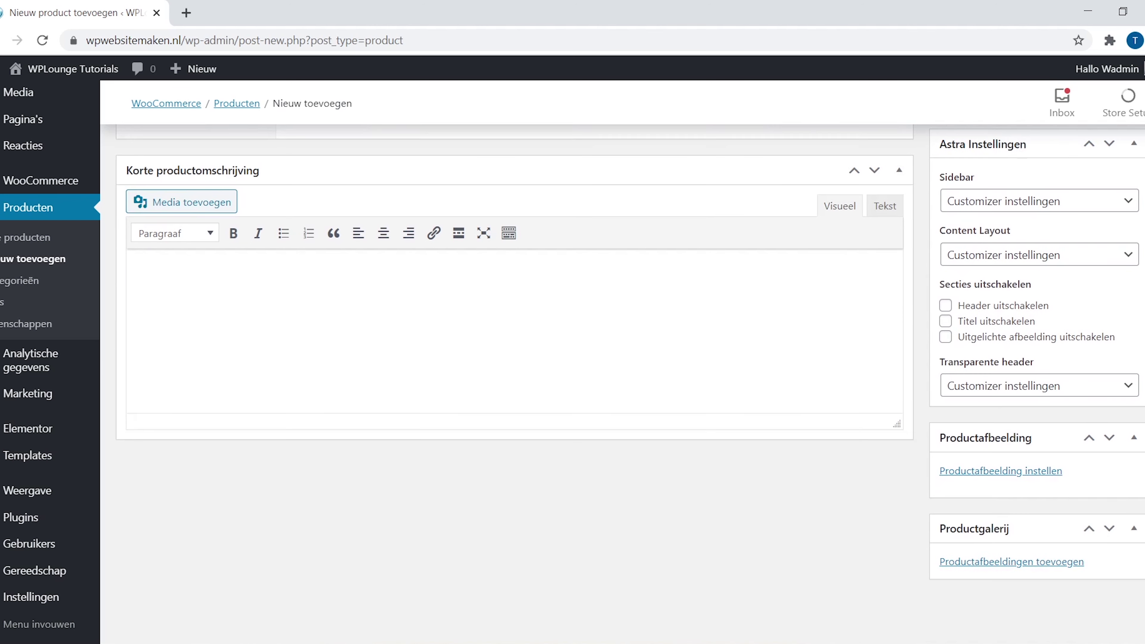
{"action": "left_click", "coordinate": [1018, 477]}
{"action": "left_click", "coordinate": [530, 393]}
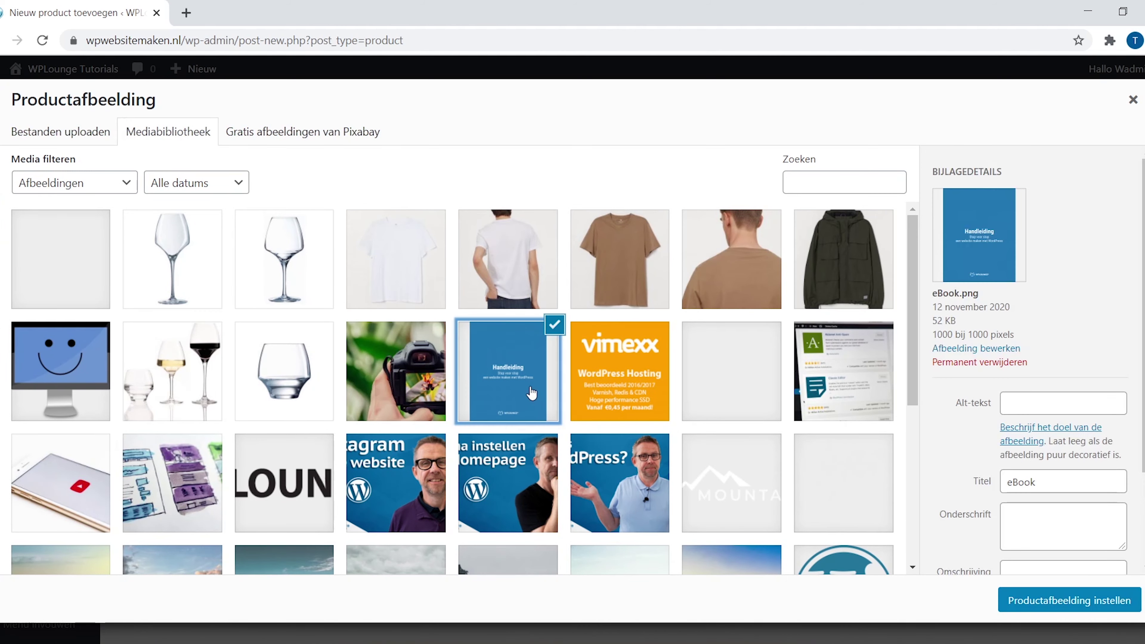
{"action": "left_click", "coordinate": [1103, 603]}
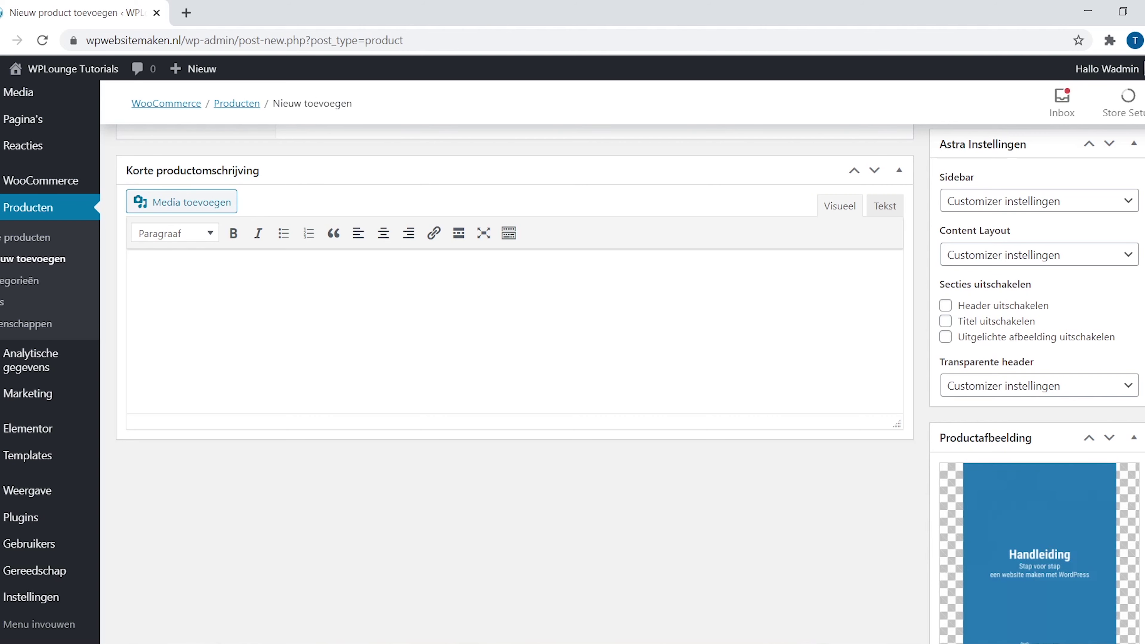
- Publish the e-book product and open its product page on the site
{"action": "scroll", "coordinate": [1142, 285], "scroll_direction": "up", "scroll_amount": 10}
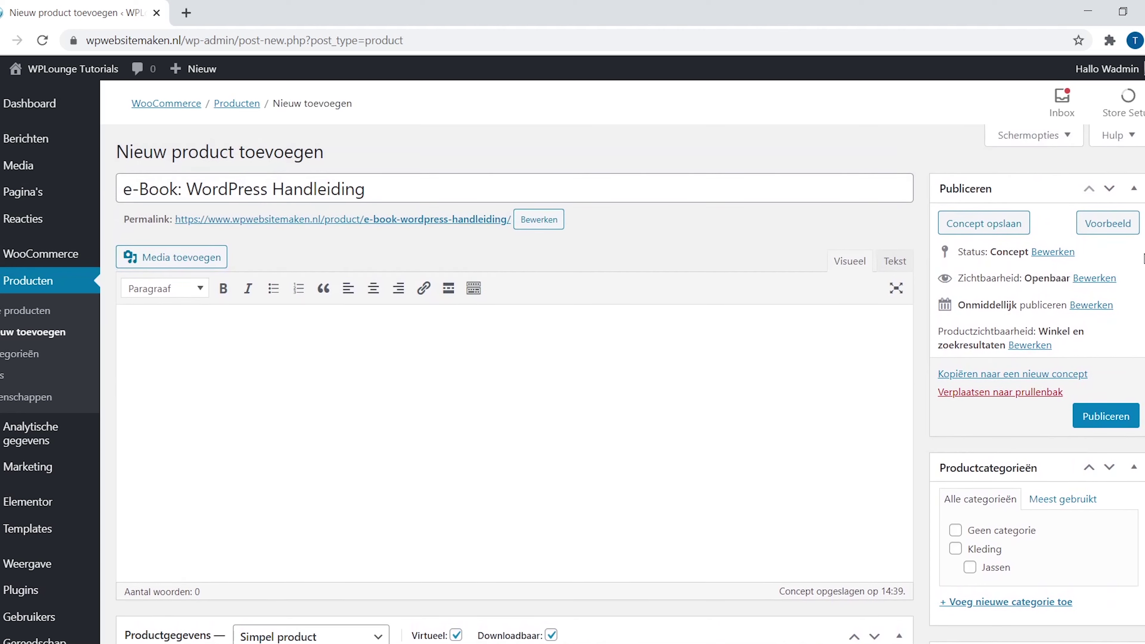
{"action": "left_click", "coordinate": [1109, 419]}
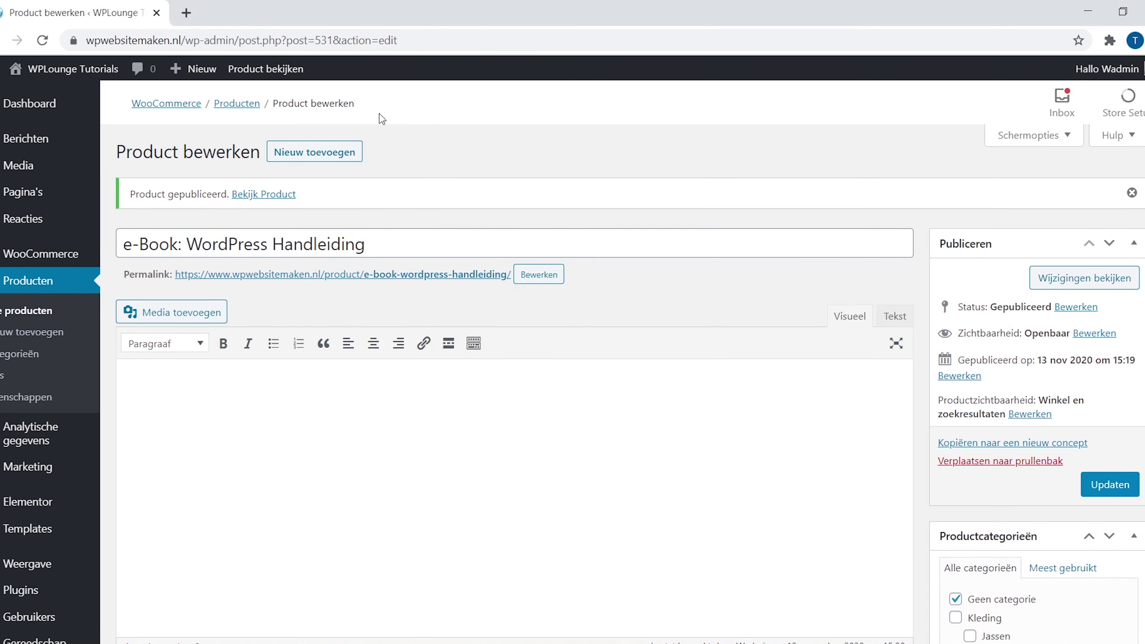
{"action": "left_click", "coordinate": [268, 69]}
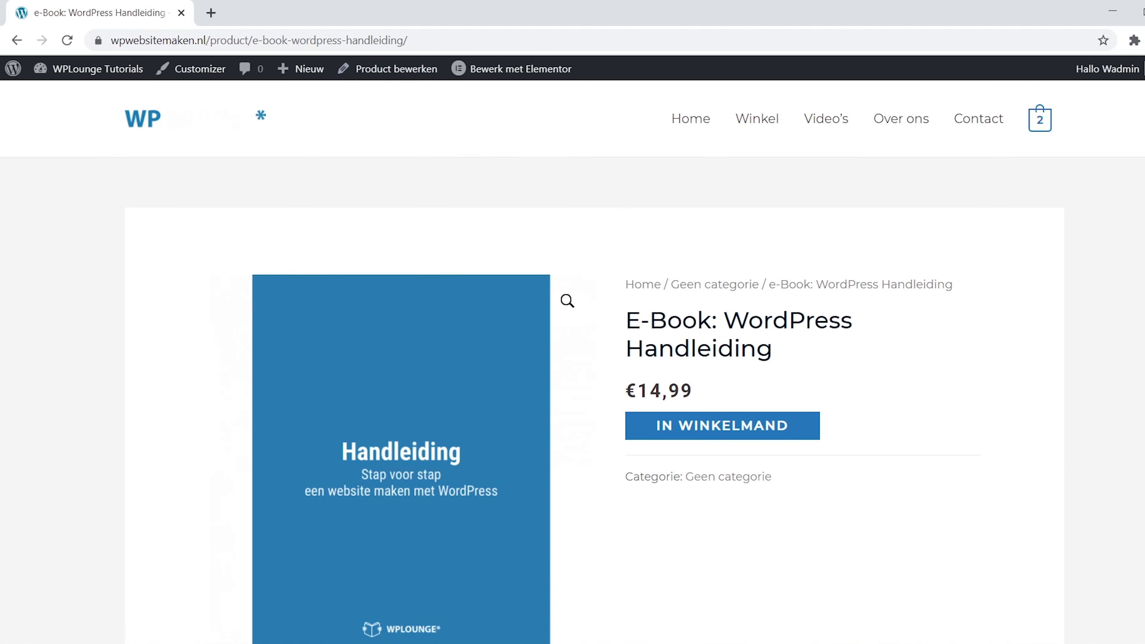
- Add the e-book to the shopping cart and view the cart
{"action": "scroll", "coordinate": [813, 341], "scroll_direction": "down", "scroll_amount": 2}
{"action": "left_click", "coordinate": [810, 343]}
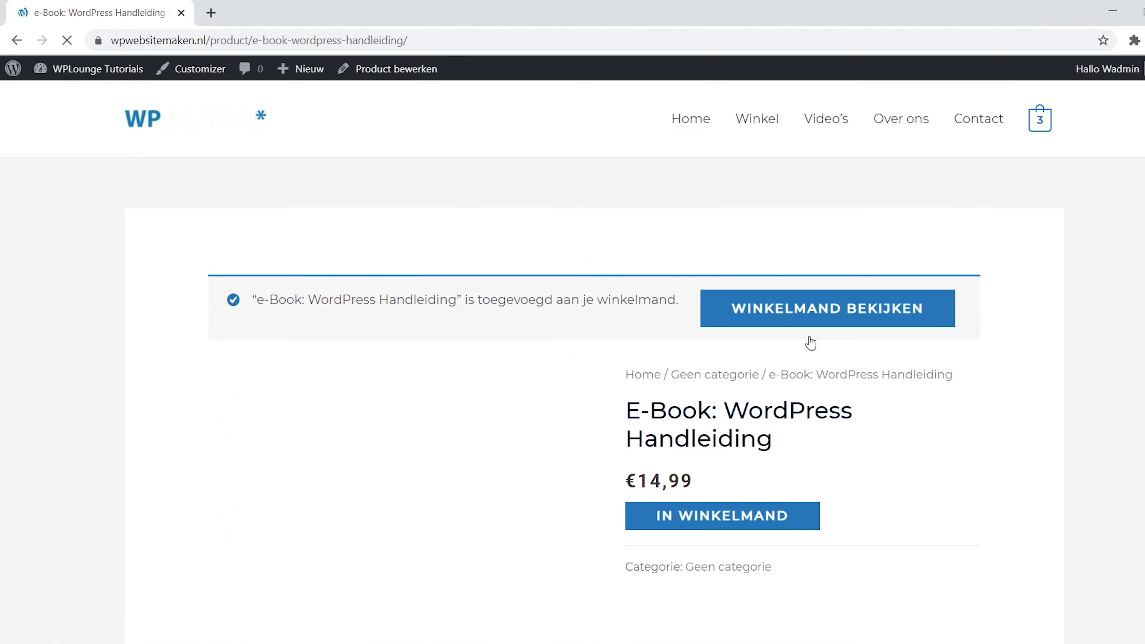
{"action": "left_click", "coordinate": [948, 310]}
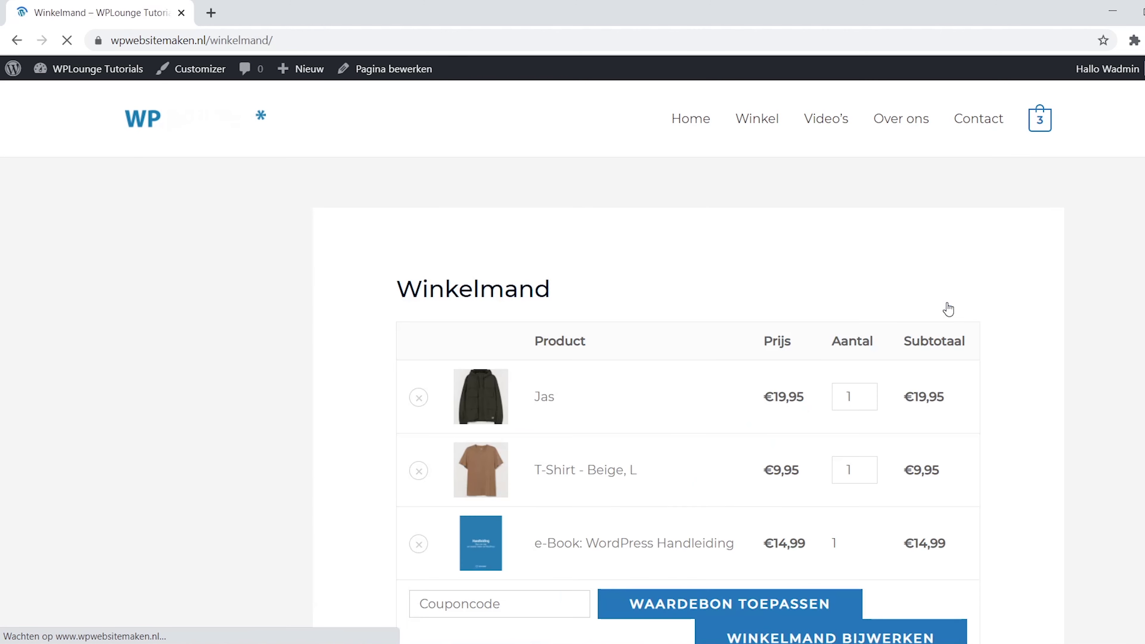
- Review the cart contents and proceed to the checkout page to examine the billing form and order summary
{"action": "scroll", "coordinate": [948, 309], "scroll_direction": "down", "scroll_amount": 7}
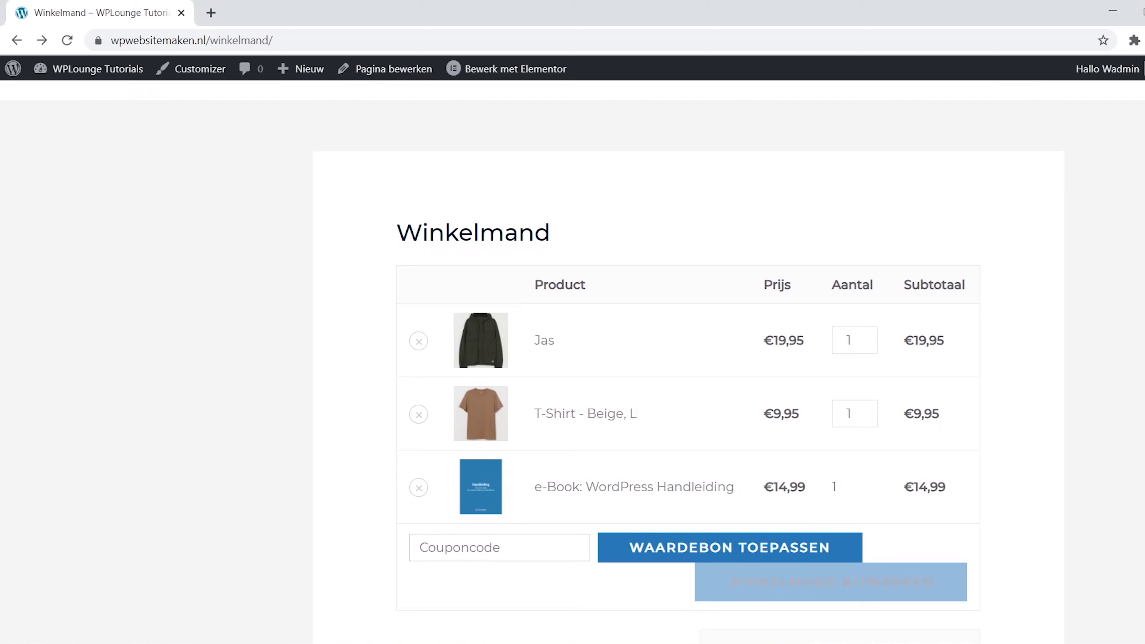
{"action": "scroll", "coordinate": [693, 329], "scroll_direction": "down", "scroll_amount": 3}
{"action": "left_click", "coordinate": [954, 502]}
{"action": "scroll", "coordinate": [573, 360], "scroll_direction": "down", "scroll_amount": 3}
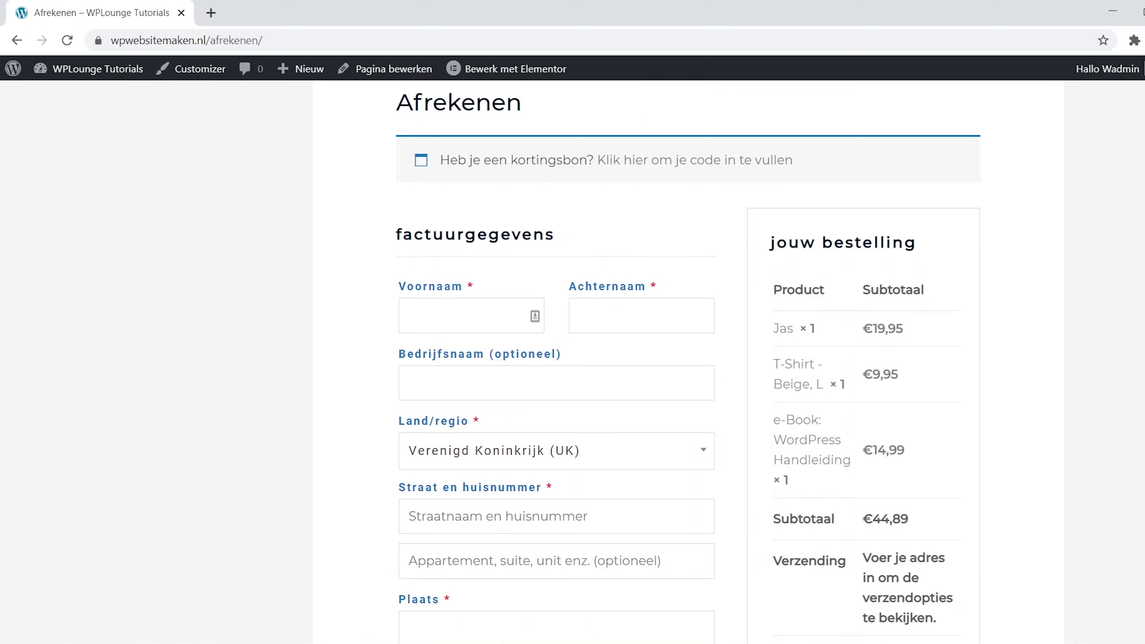
- Start a new product and name it "Cursus Fotografie"
{"action": "mouse_move", "coordinate": [302, 68]}
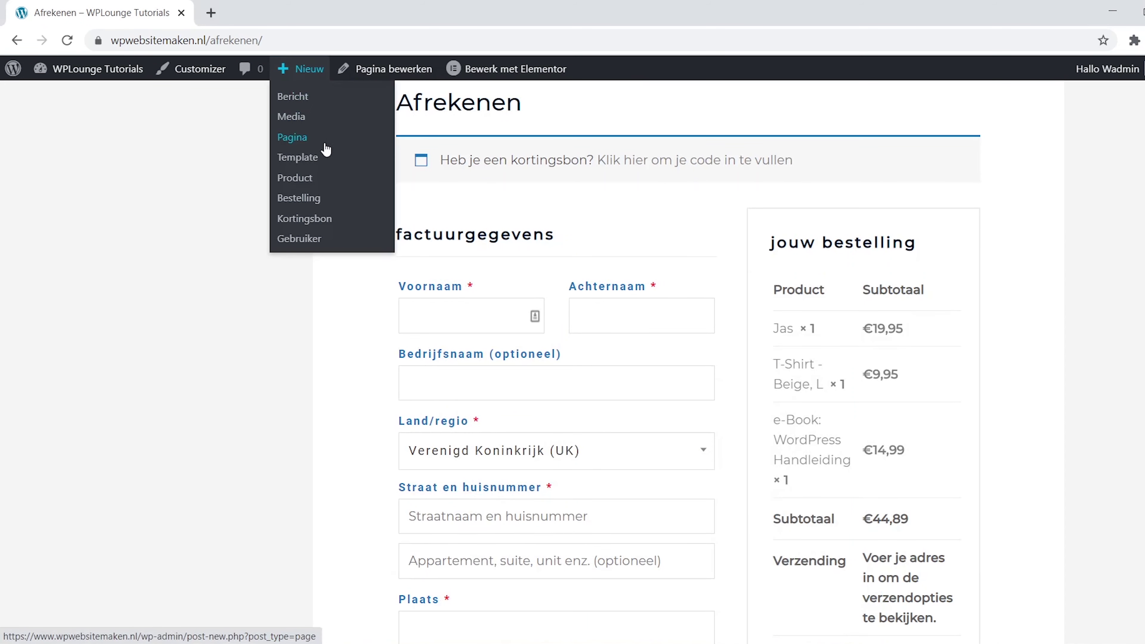
{"action": "left_click", "coordinate": [310, 178]}
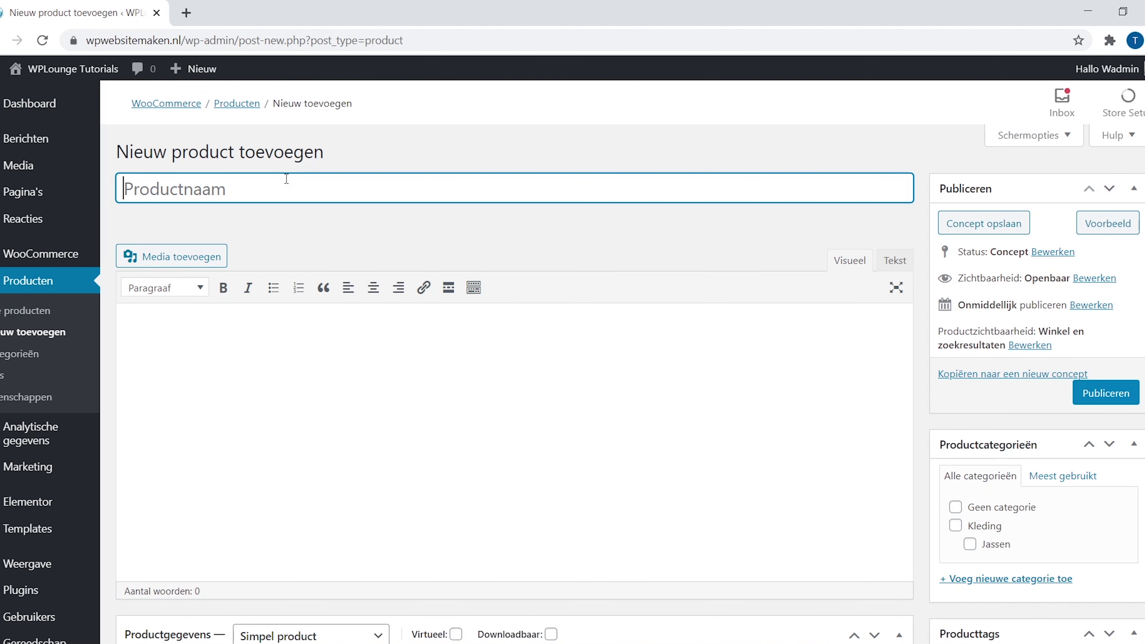
{"action": "type", "text": "Cursus Fotografie"}
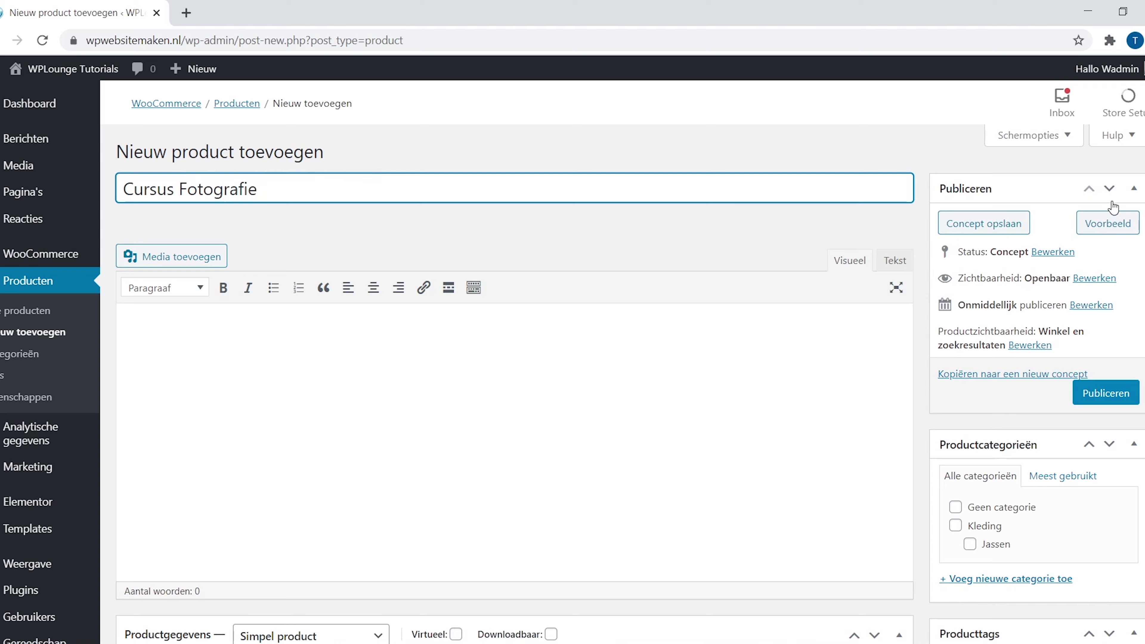
- Mark the Cursus Fotografie product as virtual and set its regular price to €249
{"action": "scroll", "coordinate": [961, 332], "scroll_direction": "down", "scroll_amount": 7}
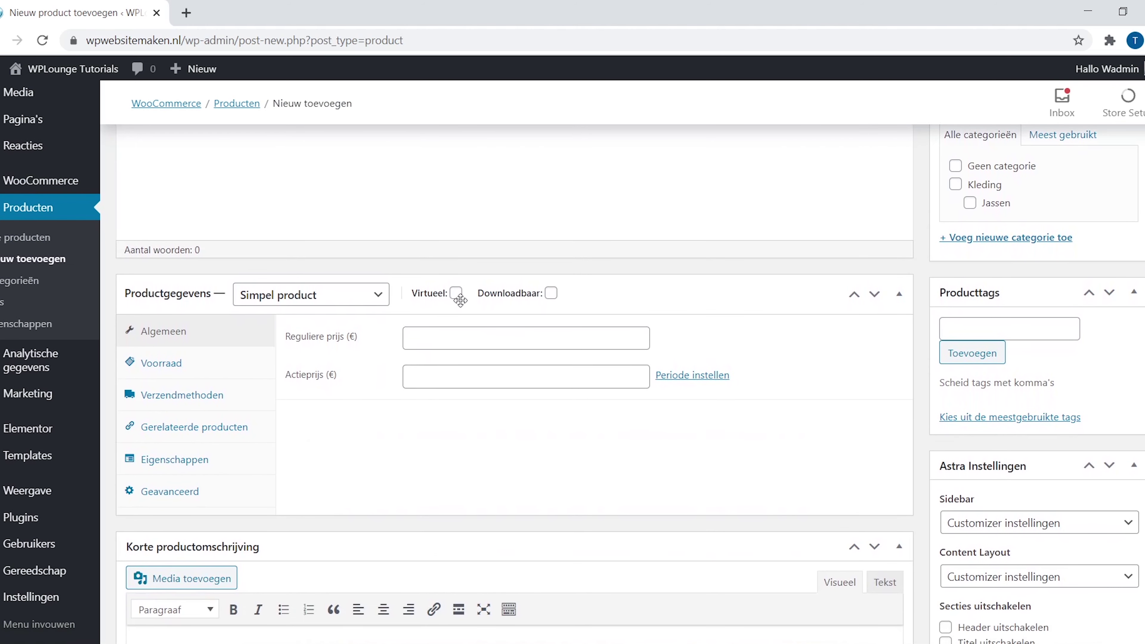
{"action": "left_click", "coordinate": [456, 293]}
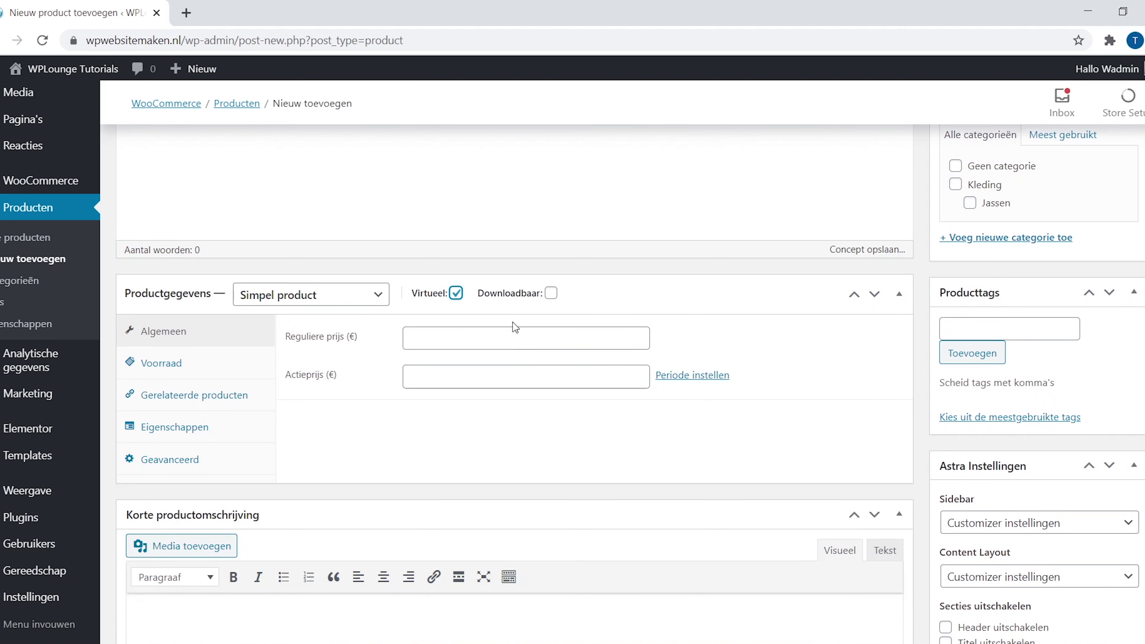
{"action": "left_click", "coordinate": [536, 336]}
{"action": "type", "text": "249"}
- Set the course's sale price to €149 and restrict it to one purchase per order
{"action": "left_click", "coordinate": [470, 372]}
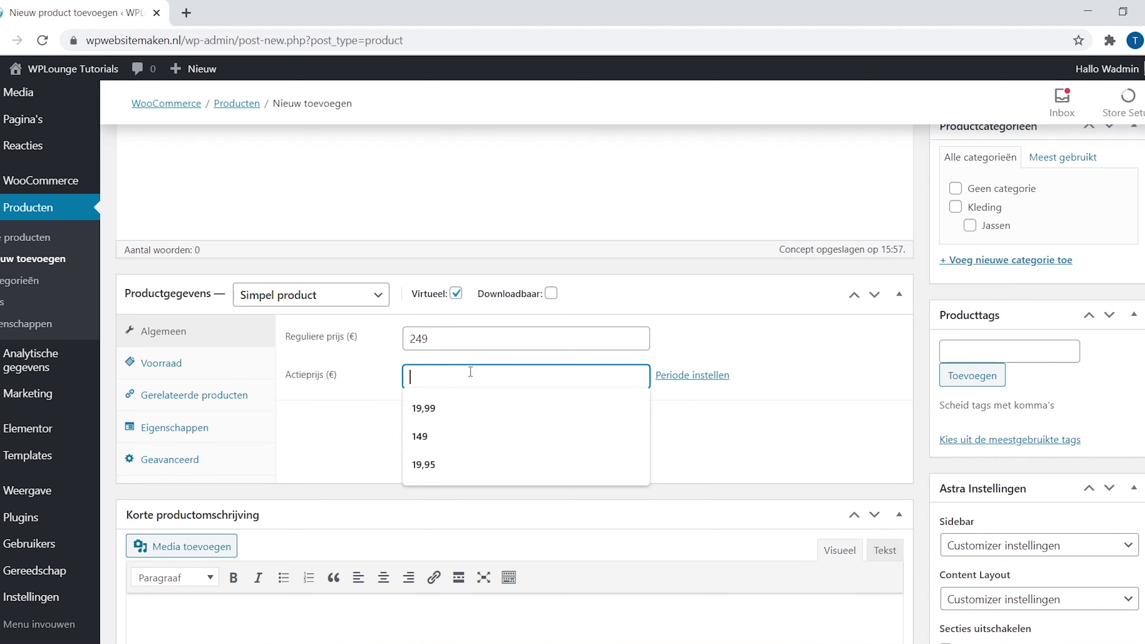
{"action": "type", "text": "14"}
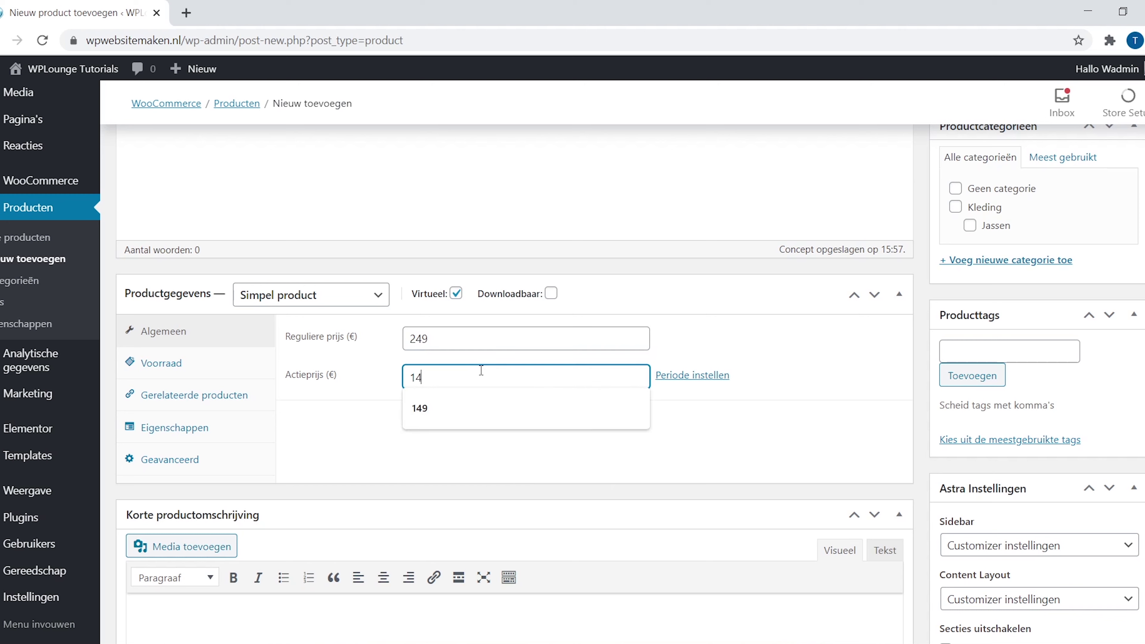
{"action": "type", "text": "9"}
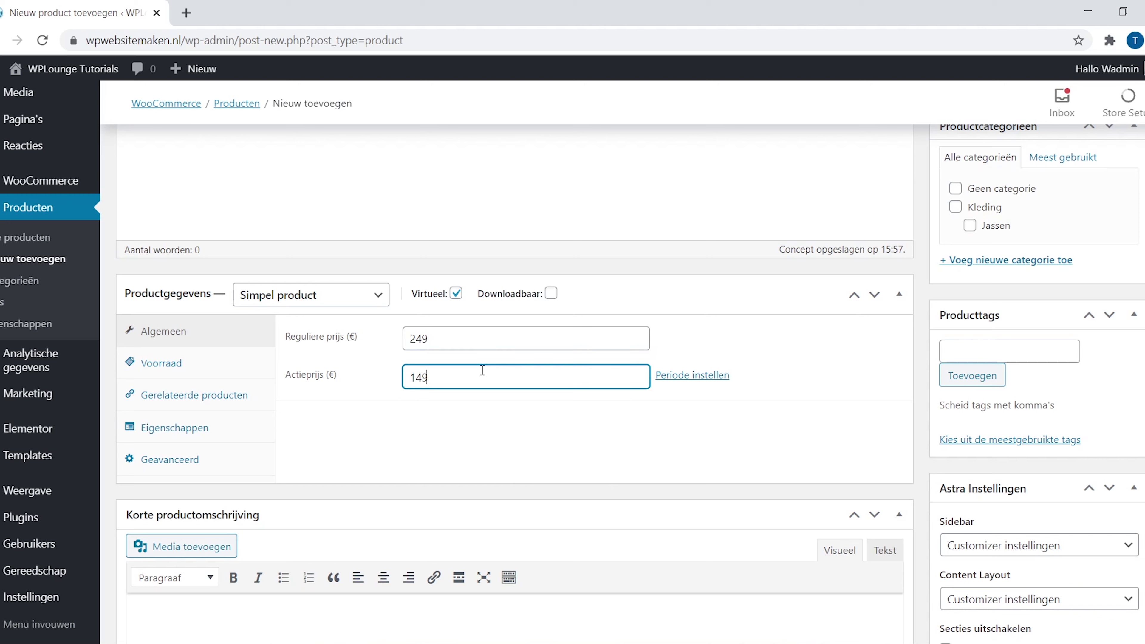
{"action": "left_click", "coordinate": [213, 371]}
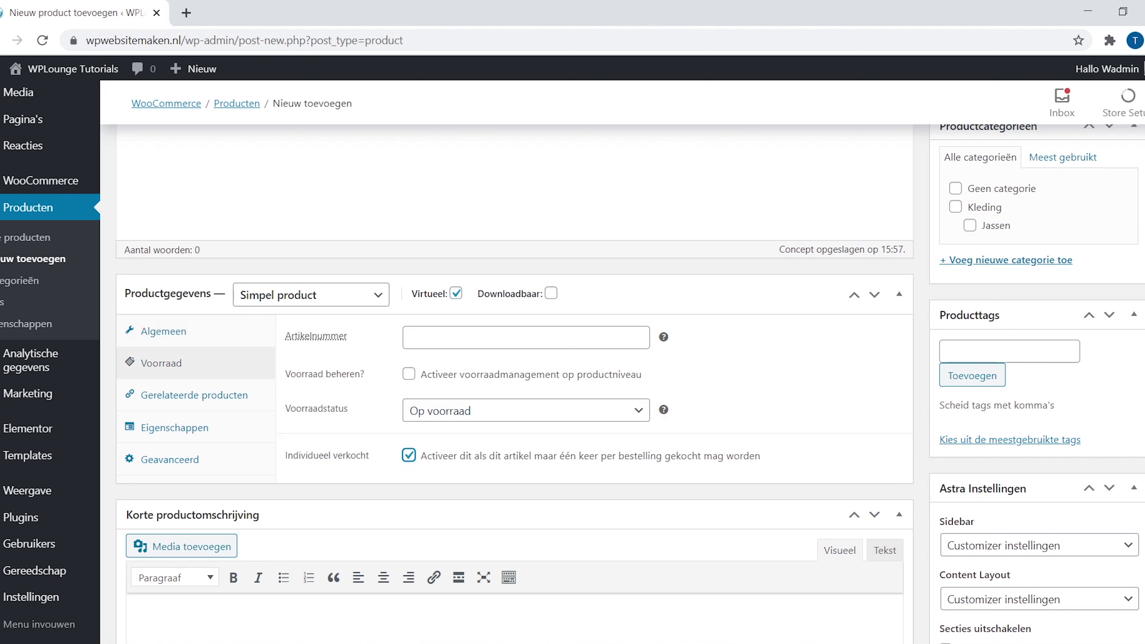
- Set the photo of a hand holding a camera from the media library as the course's product image
{"action": "scroll", "coordinate": [513, 361], "scroll_direction": "down", "scroll_amount": 5}
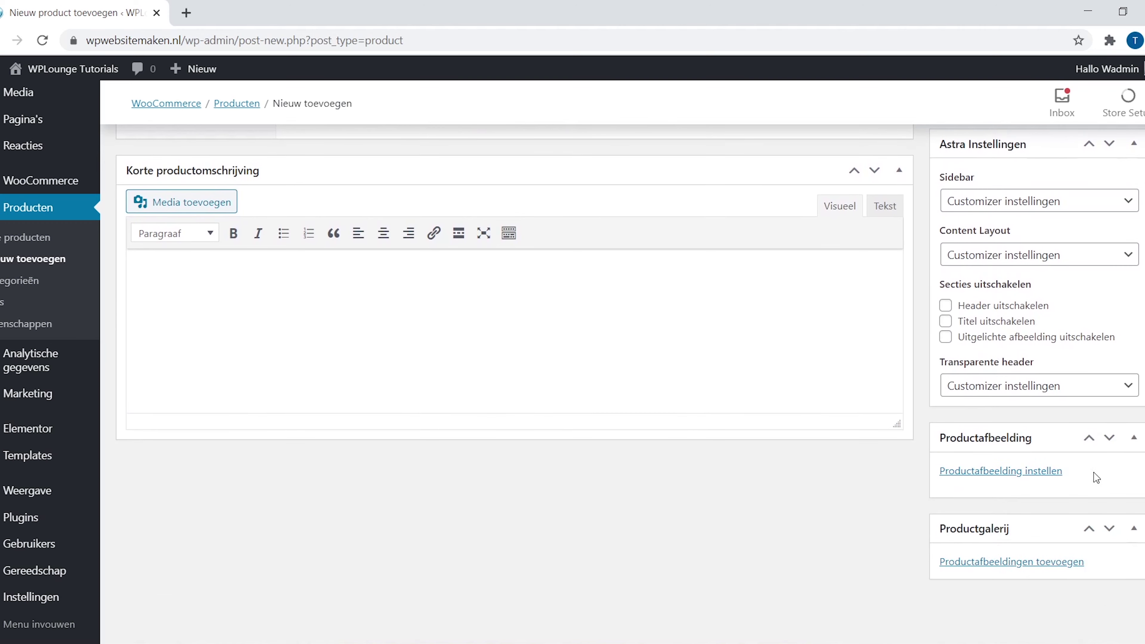
{"action": "left_click", "coordinate": [1048, 472]}
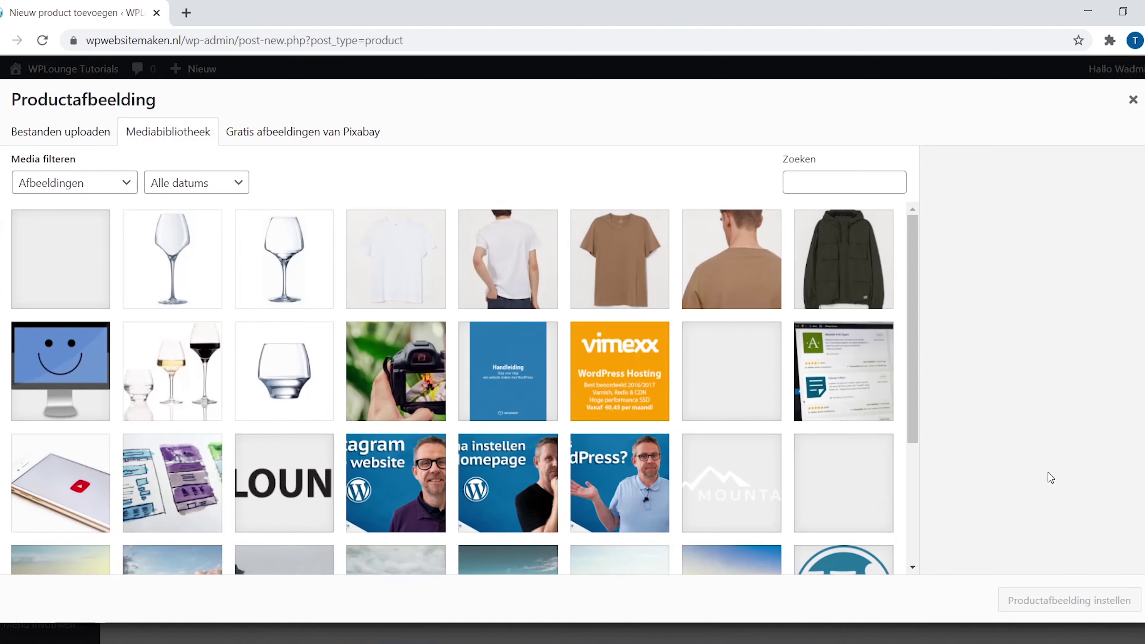
{"action": "left_click", "coordinate": [396, 381]}
{"action": "left_click", "coordinate": [1121, 606]}
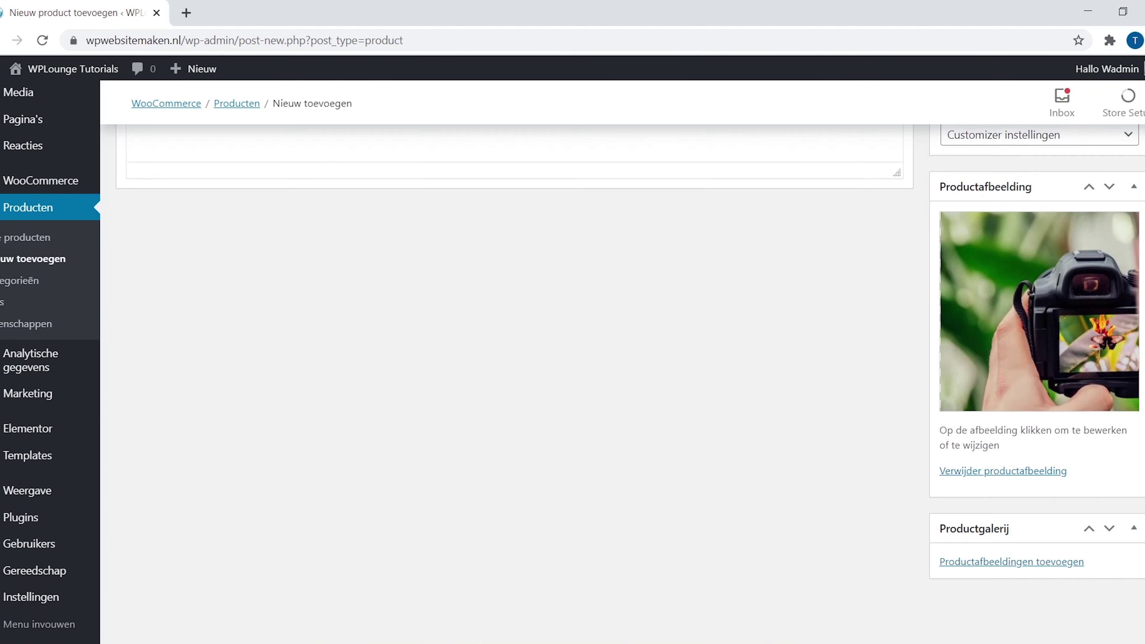
- Create the product category "Cursus" for the photography course and publish the product
{"action": "scroll", "coordinate": [514, 361], "scroll_direction": "up", "scroll_amount": 10}
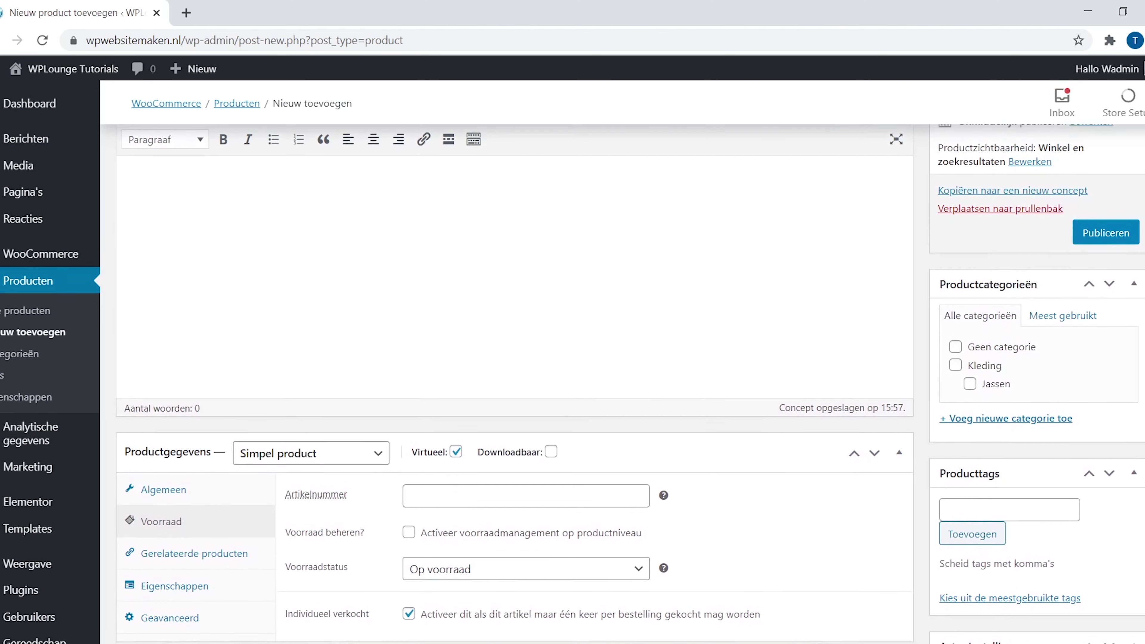
{"action": "scroll", "coordinate": [514, 361], "scroll_direction": "up", "scroll_amount": 4}
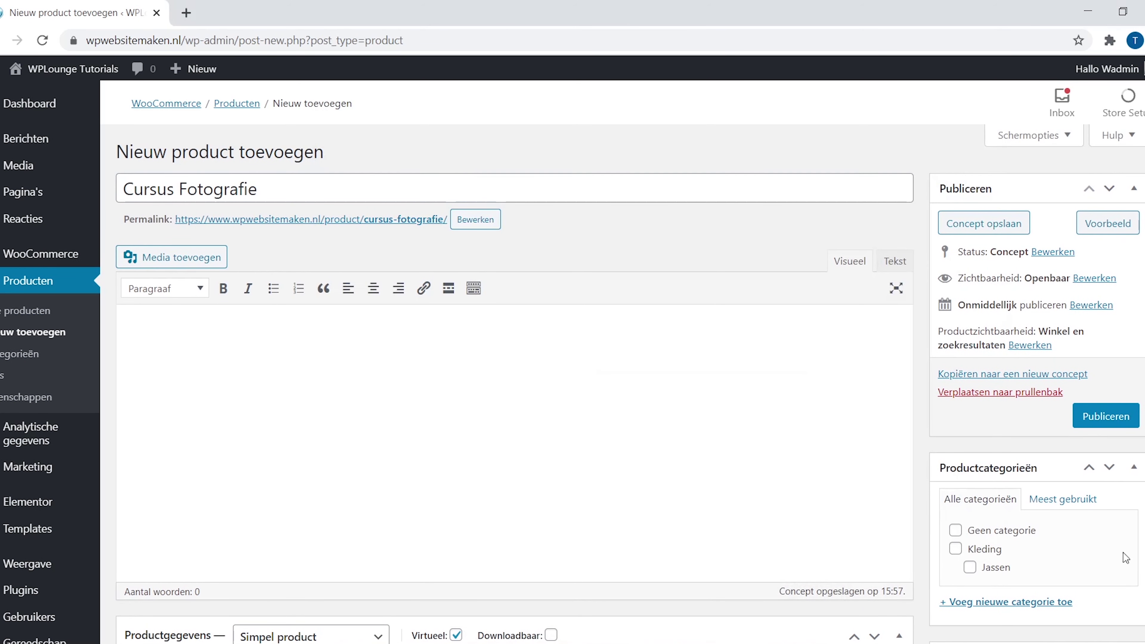
{"action": "left_click", "coordinate": [995, 603]}
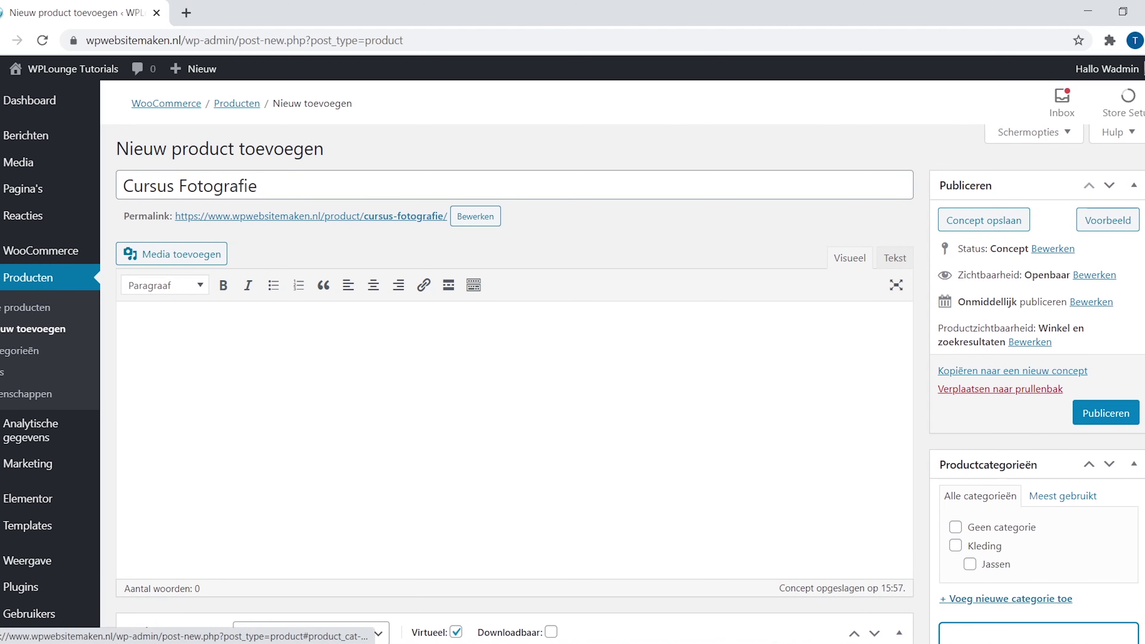
{"action": "scroll", "coordinate": [514, 360], "scroll_direction": "down", "scroll_amount": 3}
{"action": "type", "text": "Cursus"}
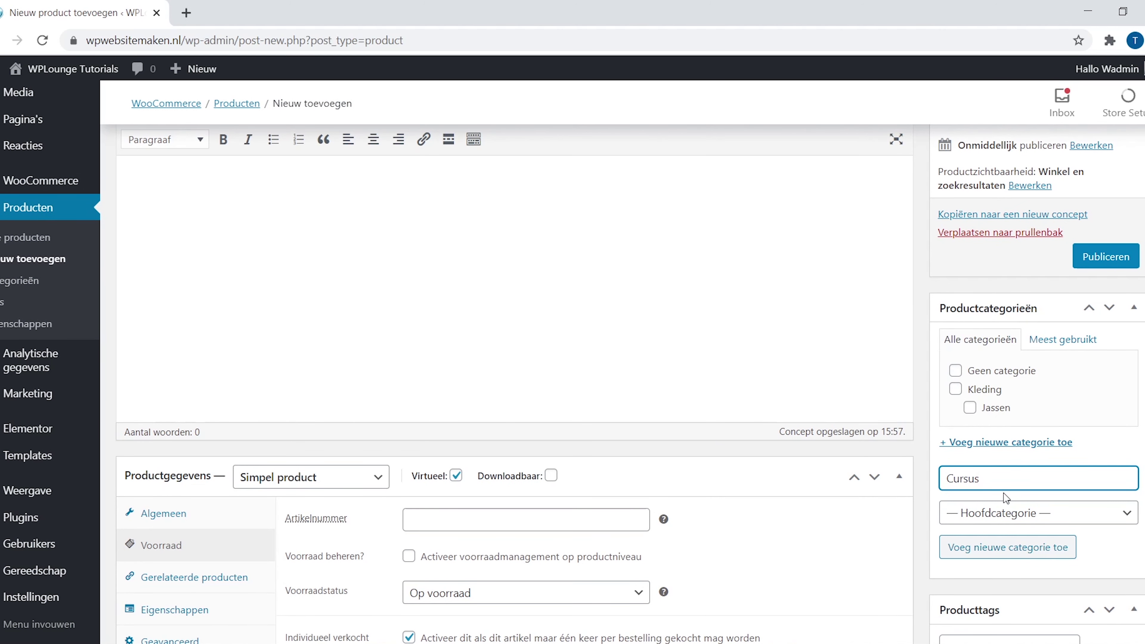
{"action": "left_click", "coordinate": [1060, 556]}
{"action": "scroll", "coordinate": [513, 316], "scroll_direction": "up", "scroll_amount": 4}
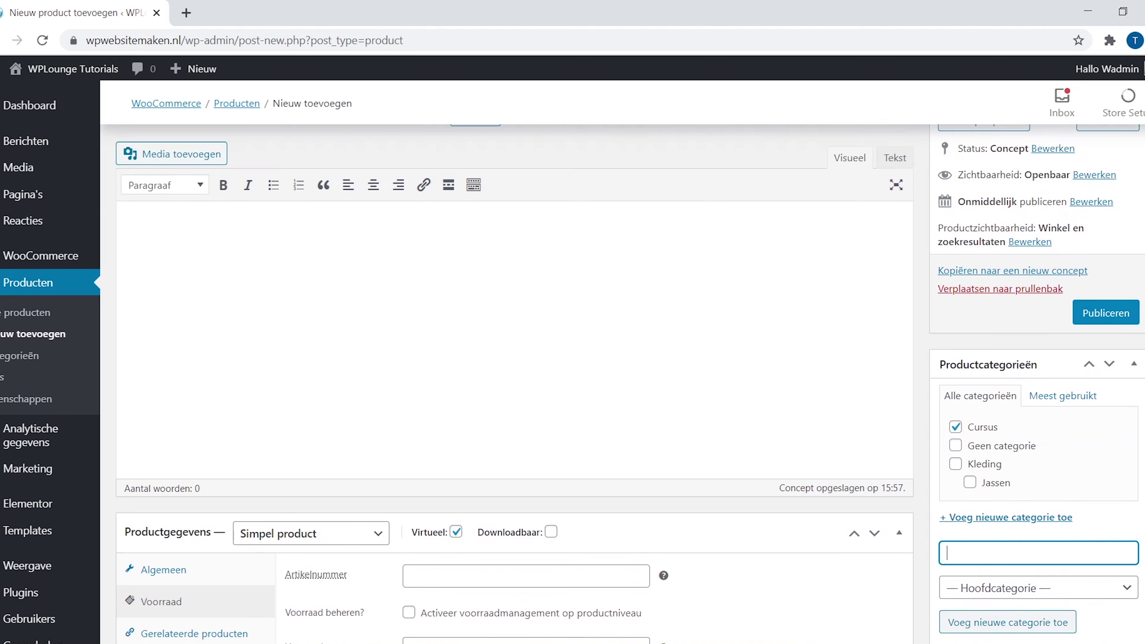
{"action": "left_click", "coordinate": [1105, 415]}
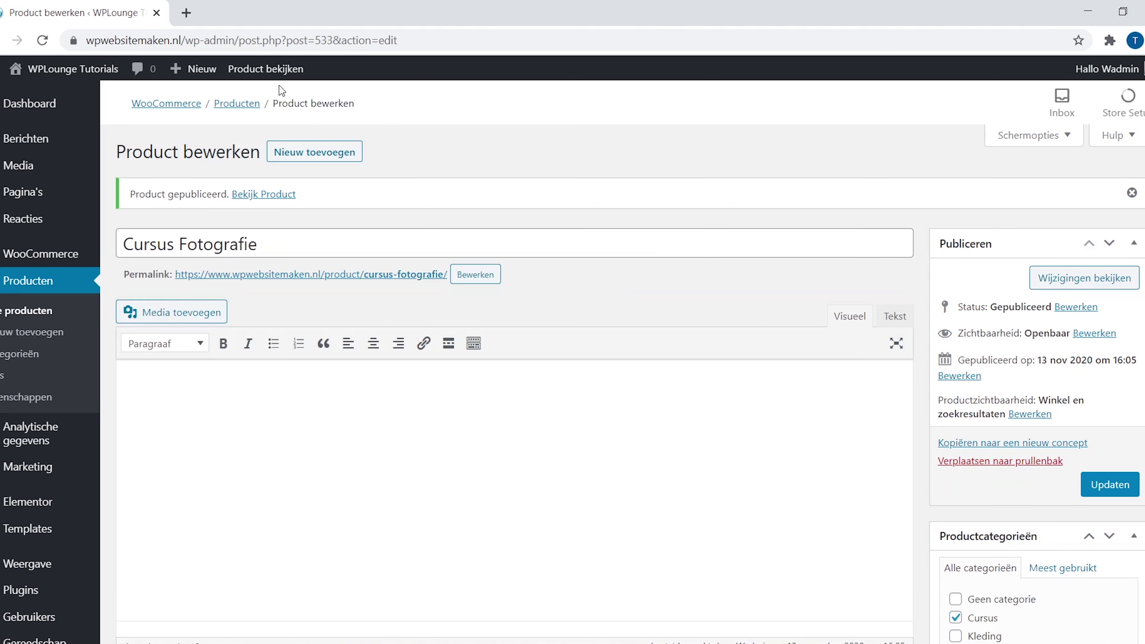
- View the published Cursus Fotografie page, add the course to the cart and open the cart
{"action": "left_click", "coordinate": [270, 68]}
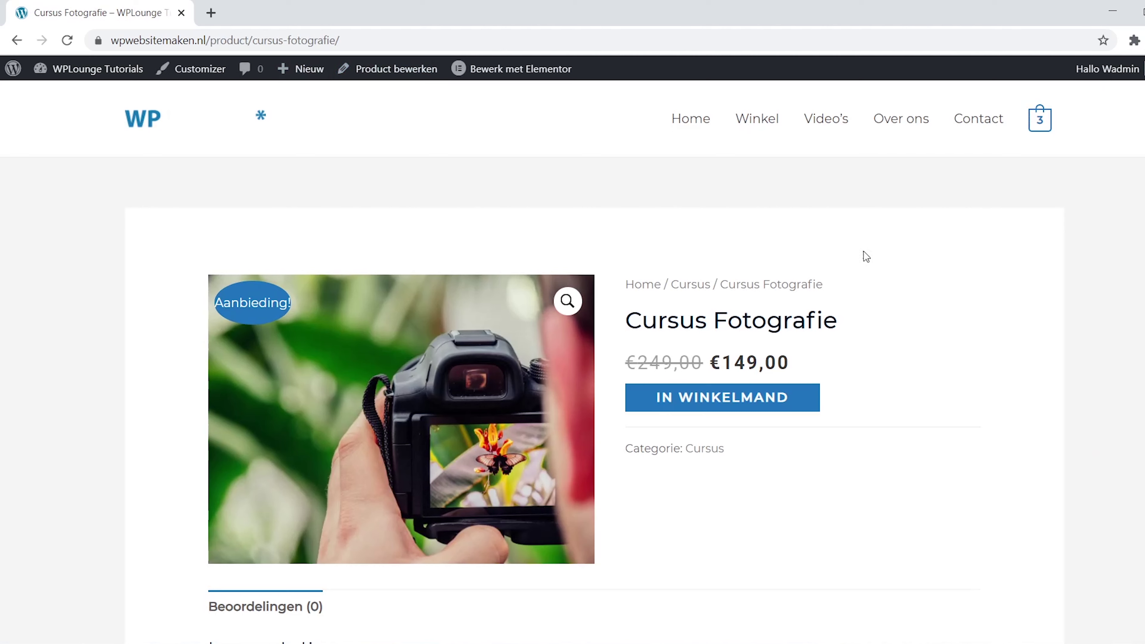
{"action": "left_click", "coordinate": [801, 408]}
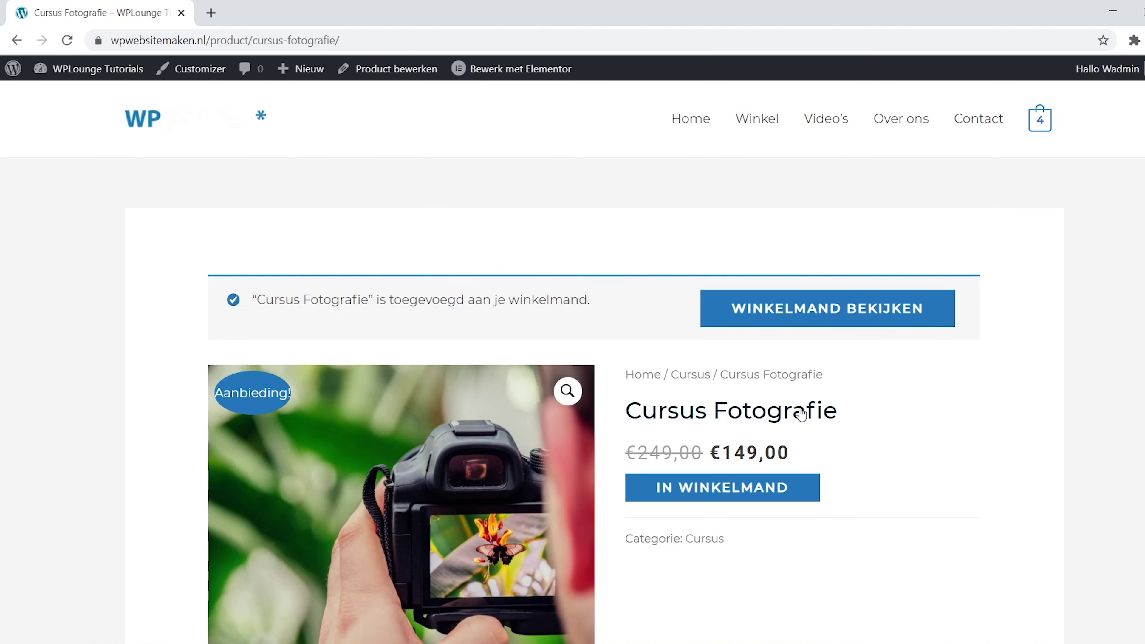
{"action": "left_click", "coordinate": [951, 320]}
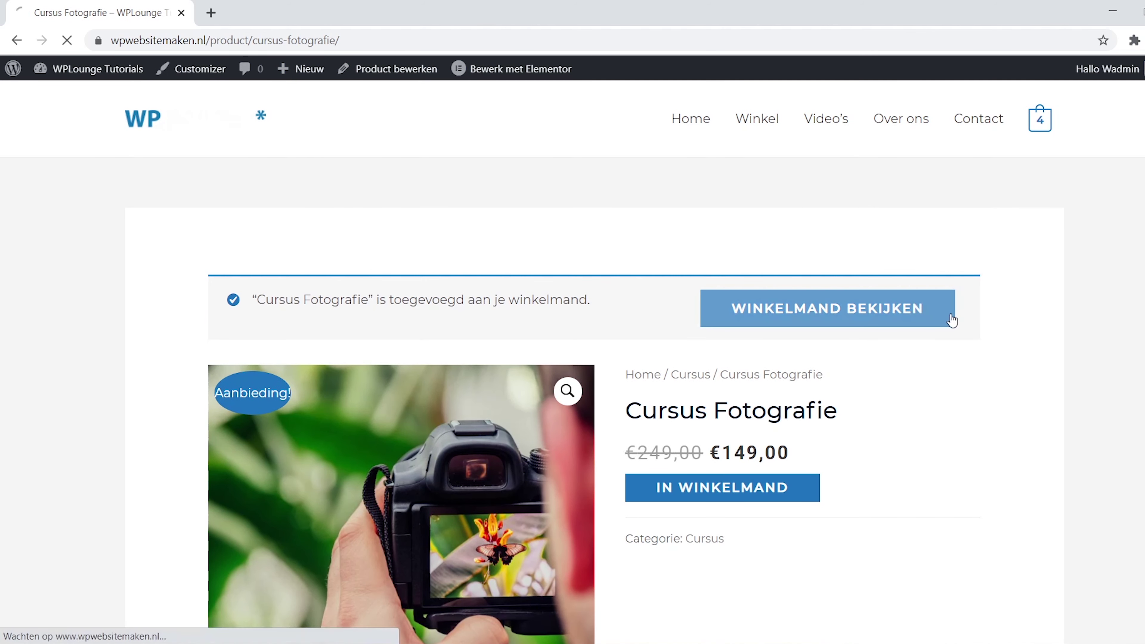
- Remove every cart item except Cursus Fotografie and proceed to the checkout page
{"action": "scroll", "coordinate": [419, 244], "scroll_direction": "down", "scroll_amount": 3}
{"action": "left_click", "coordinate": [419, 244]}
{"action": "left_click", "coordinate": [419, 278]}
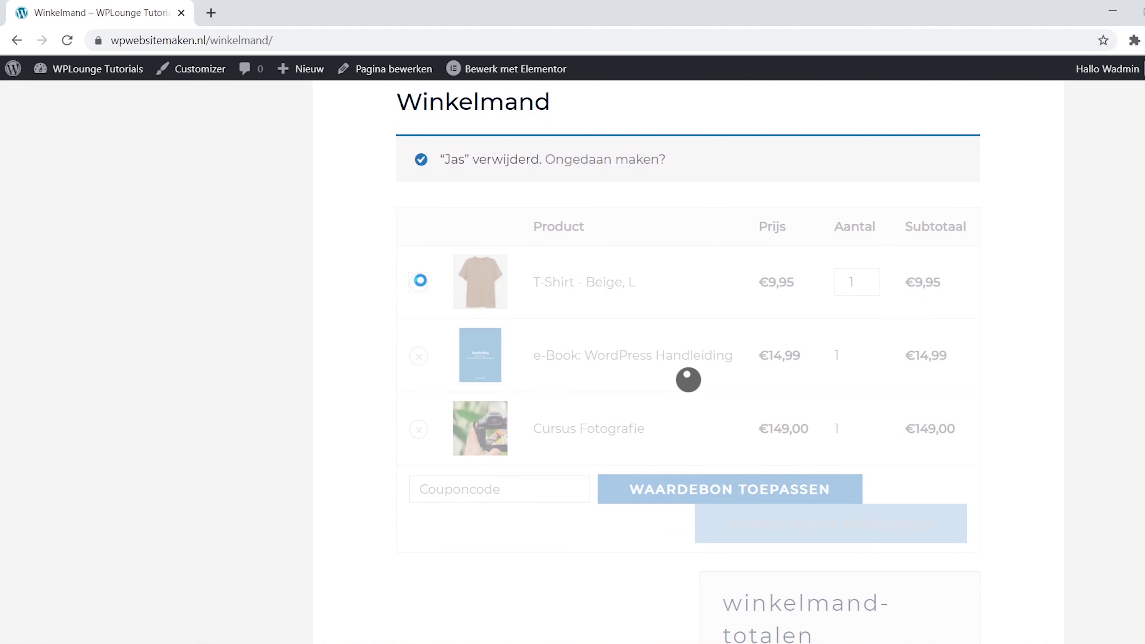
{"action": "left_click", "coordinate": [419, 283]}
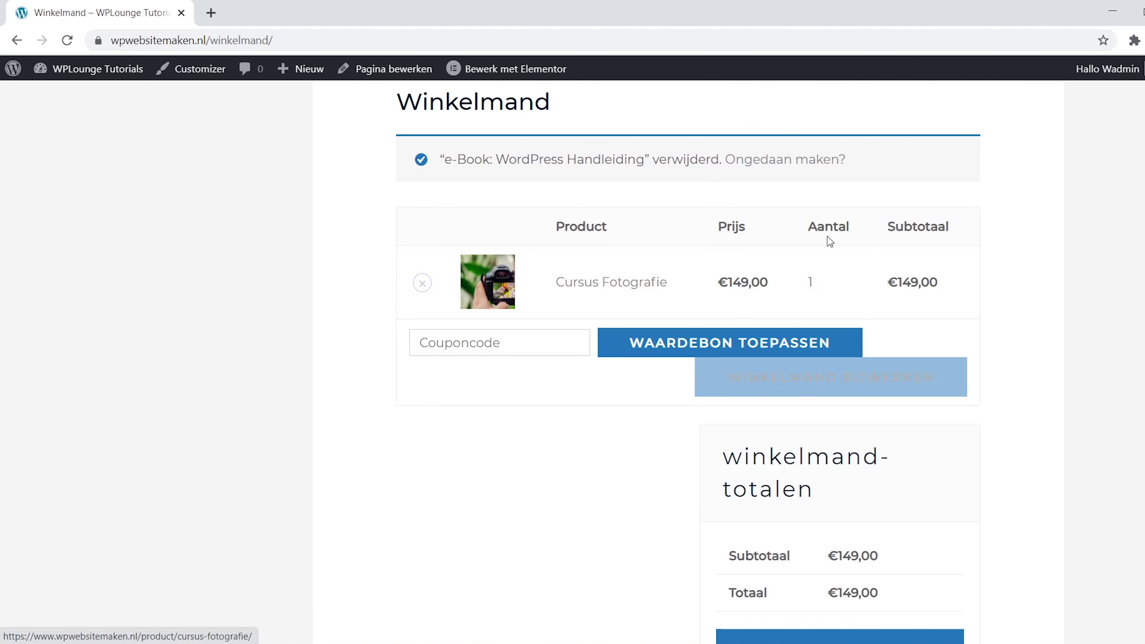
{"action": "scroll", "coordinate": [946, 451], "scroll_direction": "down", "scroll_amount": 3}
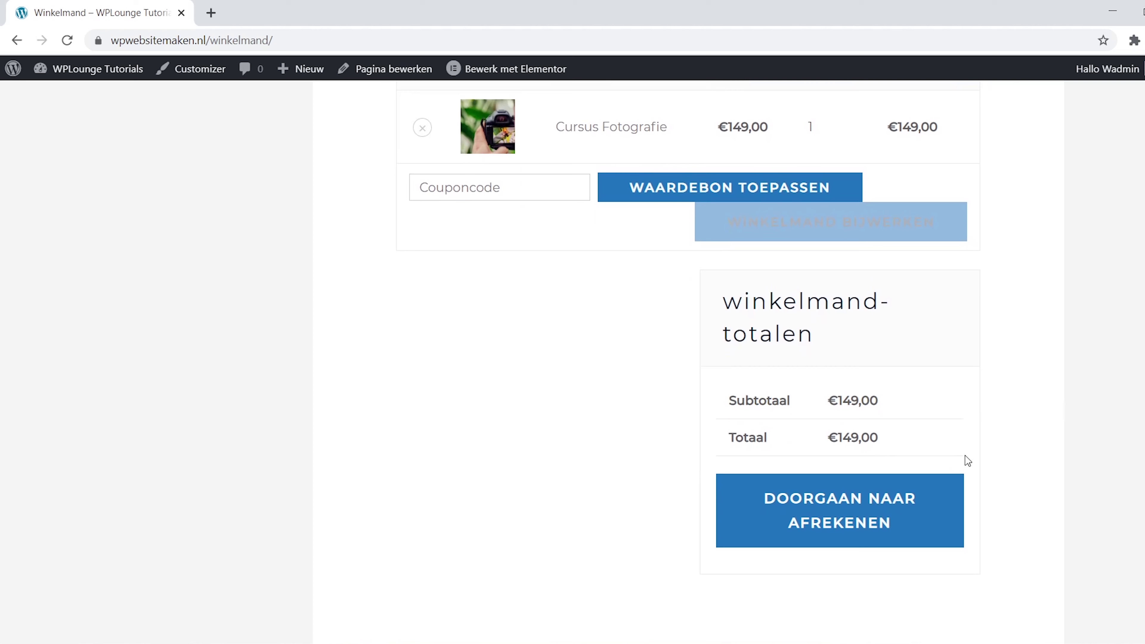
{"action": "left_click", "coordinate": [929, 513]}
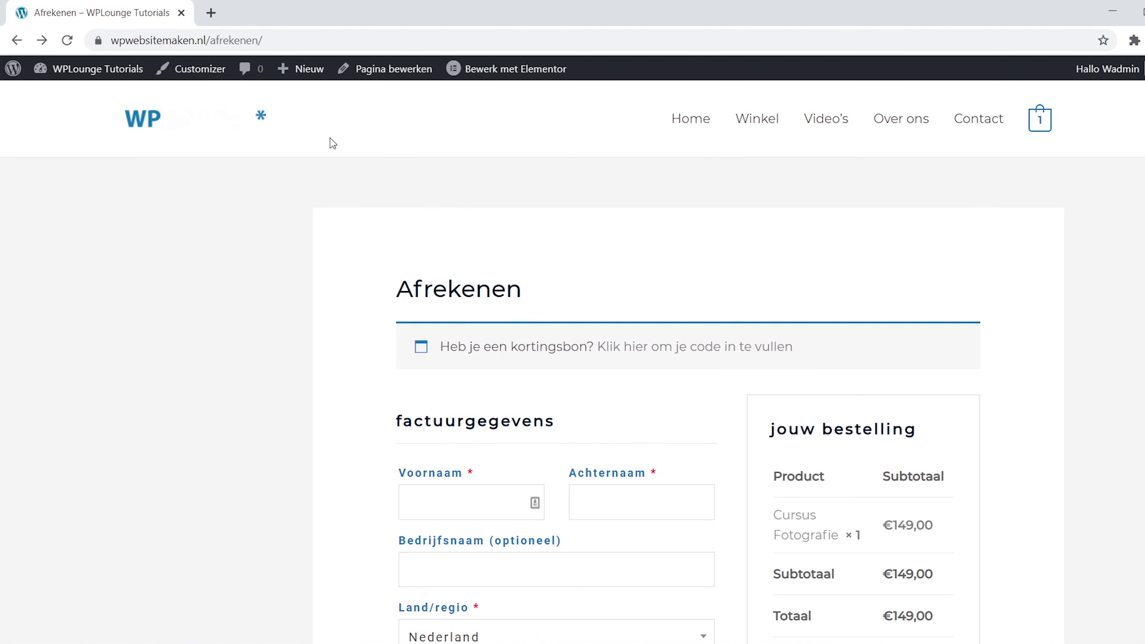
- Start a new product named "Vimexx Hosting" and set its product type to Extern/Affiliate product
{"action": "mouse_move", "coordinate": [299, 68]}
{"action": "left_click", "coordinate": [327, 184]}
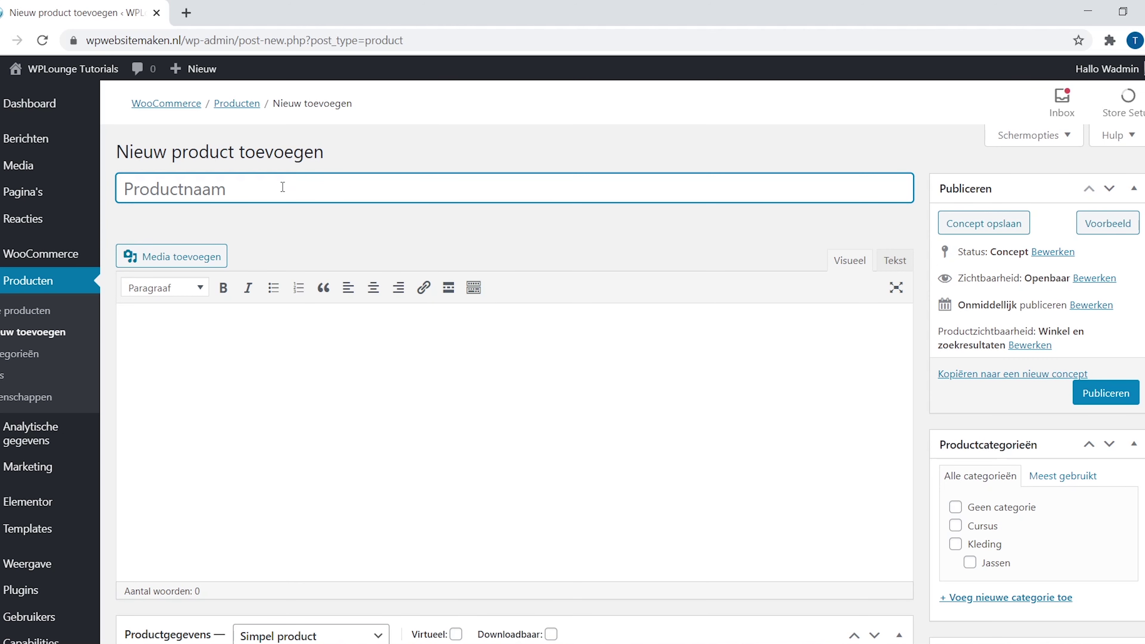
{"action": "type", "text": "Vimexx Hosting"}
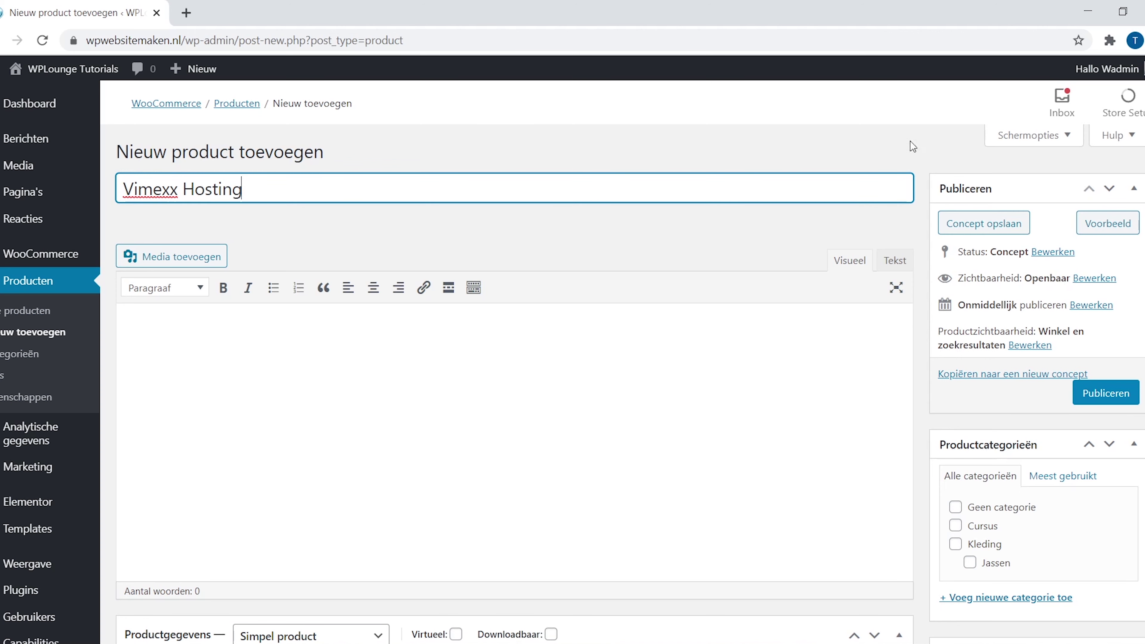
{"action": "scroll", "coordinate": [568, 269], "scroll_direction": "down", "scroll_amount": 7}
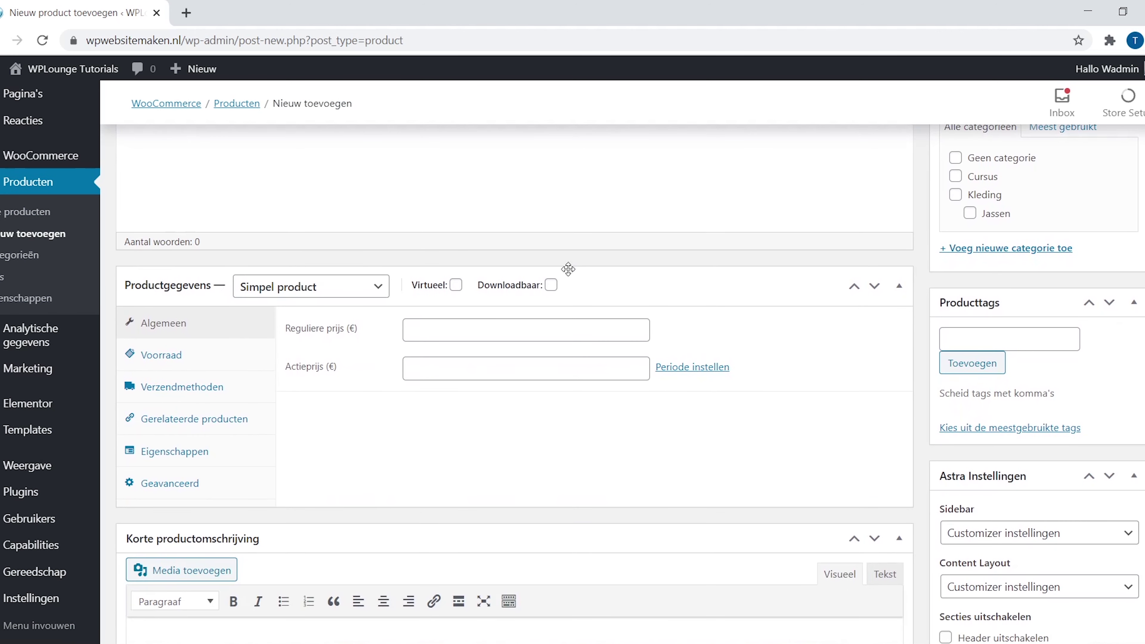
{"action": "left_click", "coordinate": [373, 287]}
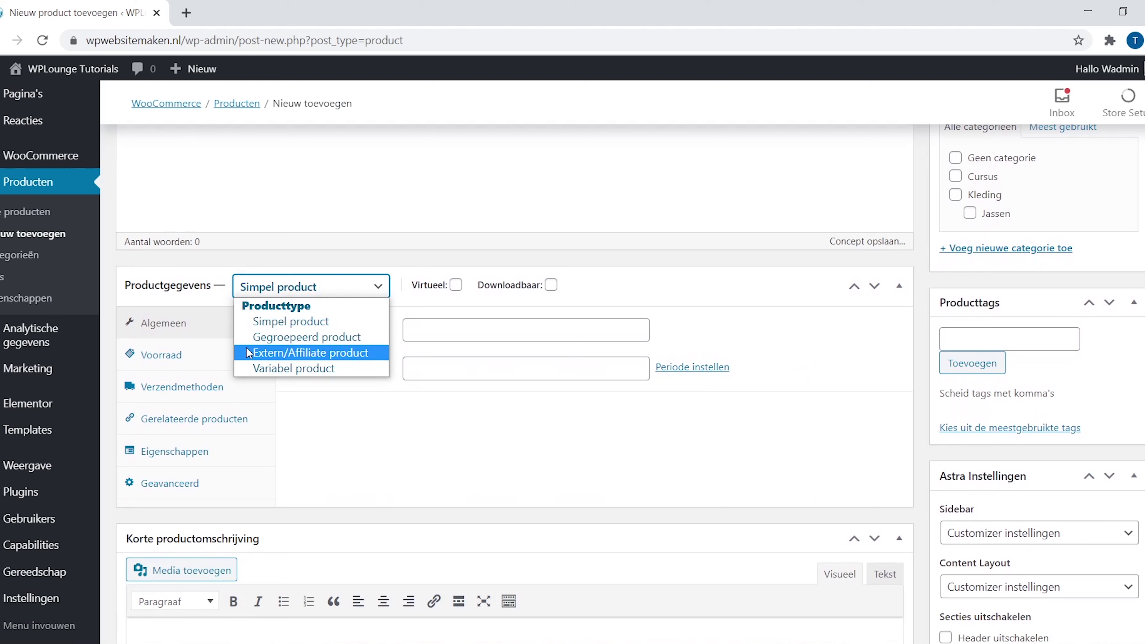
{"action": "left_click", "coordinate": [367, 353]}
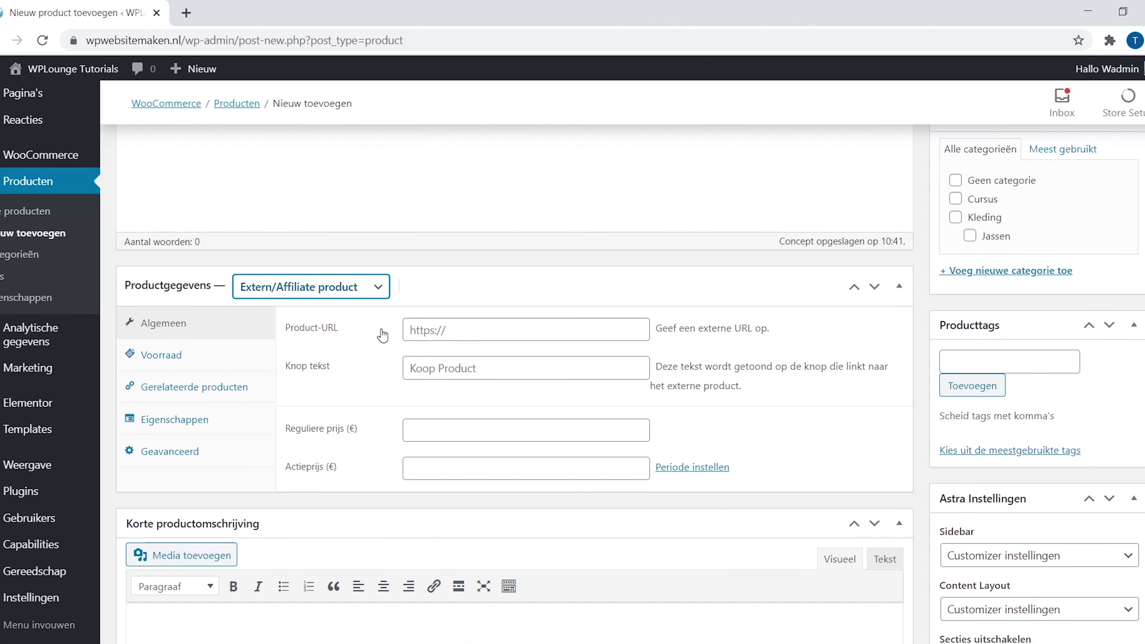
{"action": "left_click", "coordinate": [442, 326]}
{"action": "type", "text": "https://www.wplounge.nl/ga/vimexx"}
{"action": "left_click", "coordinate": [416, 368]}
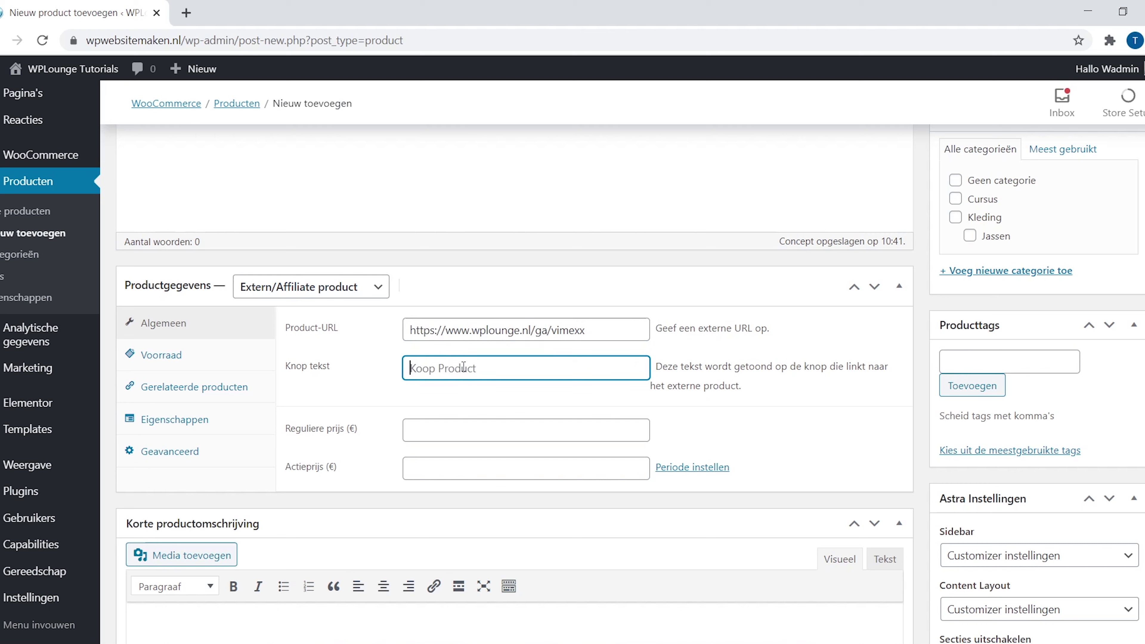
{"action": "type", "text": "Ga naar Vimexx"}
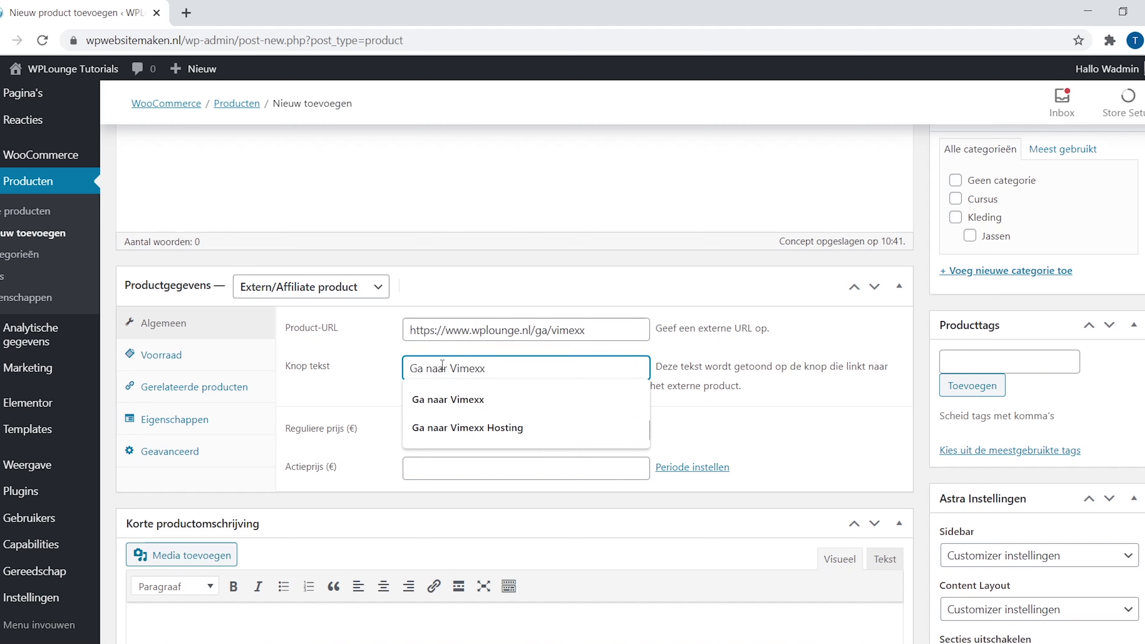
{"action": "left_click", "coordinate": [374, 386]}
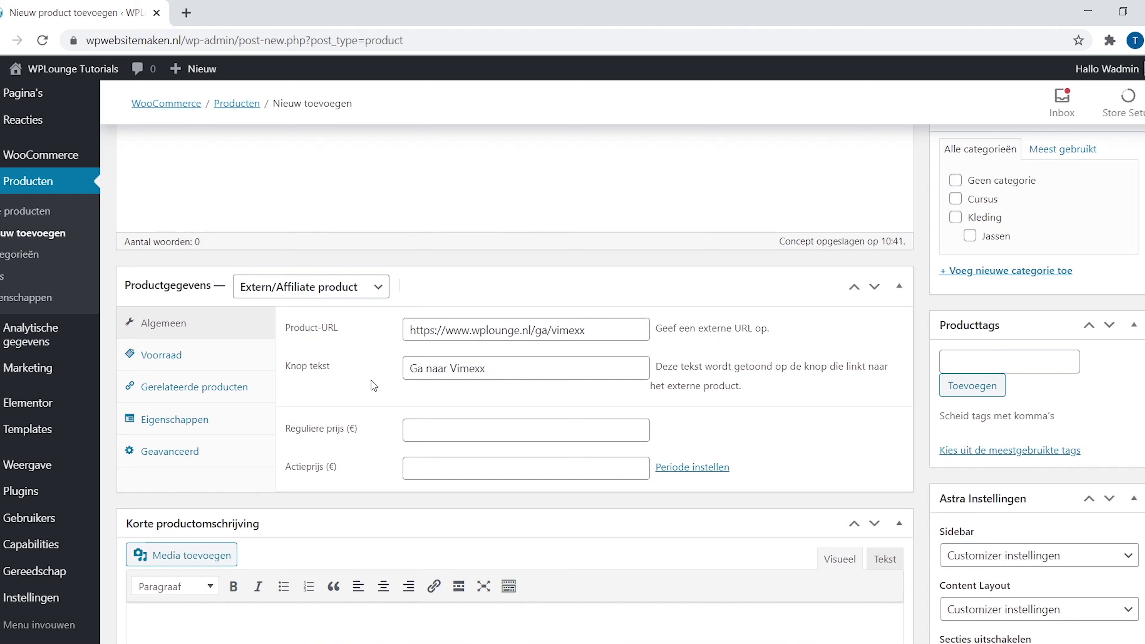
- Set the orange Vimexx banner Affiliate-product.png from the media library as the product image
{"action": "scroll", "coordinate": [949, 360], "scroll_direction": "down", "scroll_amount": 5}
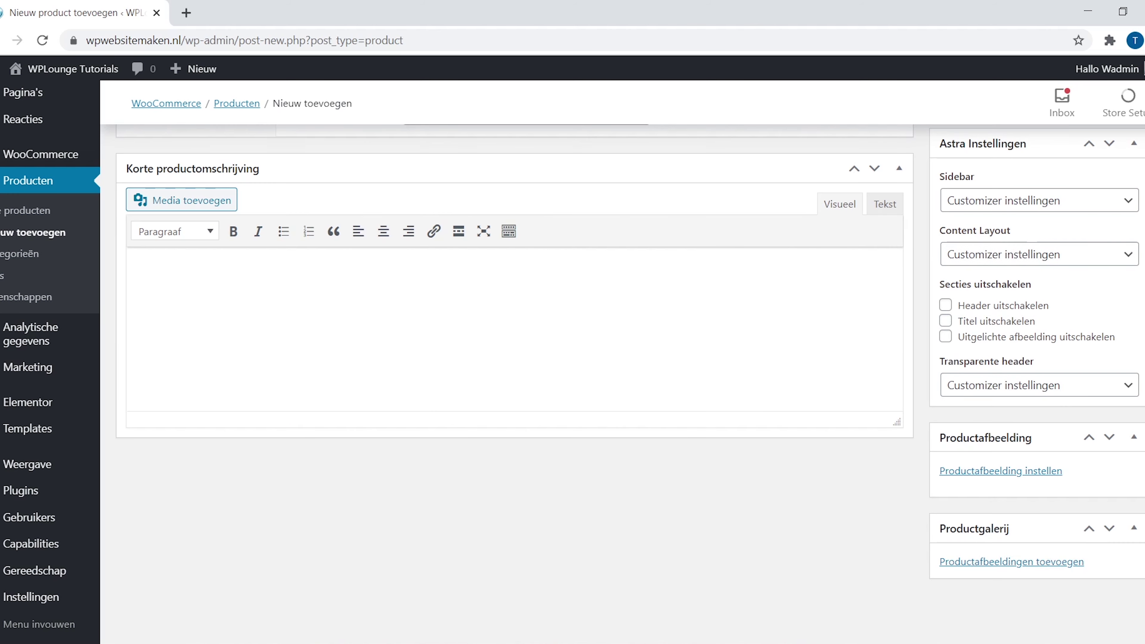
{"action": "left_click", "coordinate": [1008, 473]}
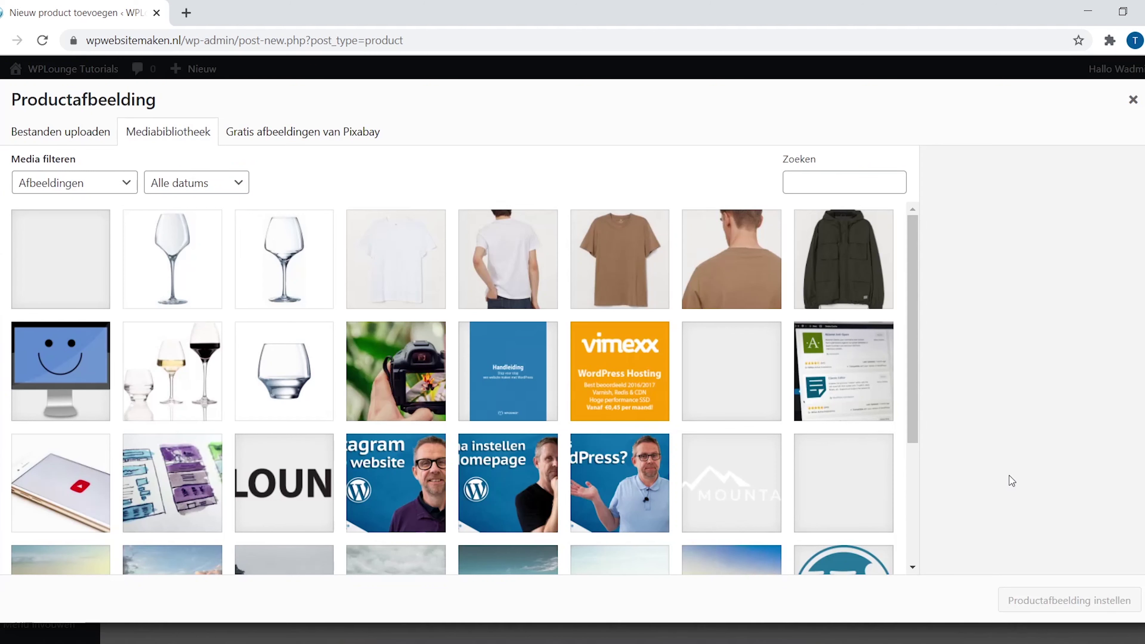
{"action": "left_click", "coordinate": [643, 410]}
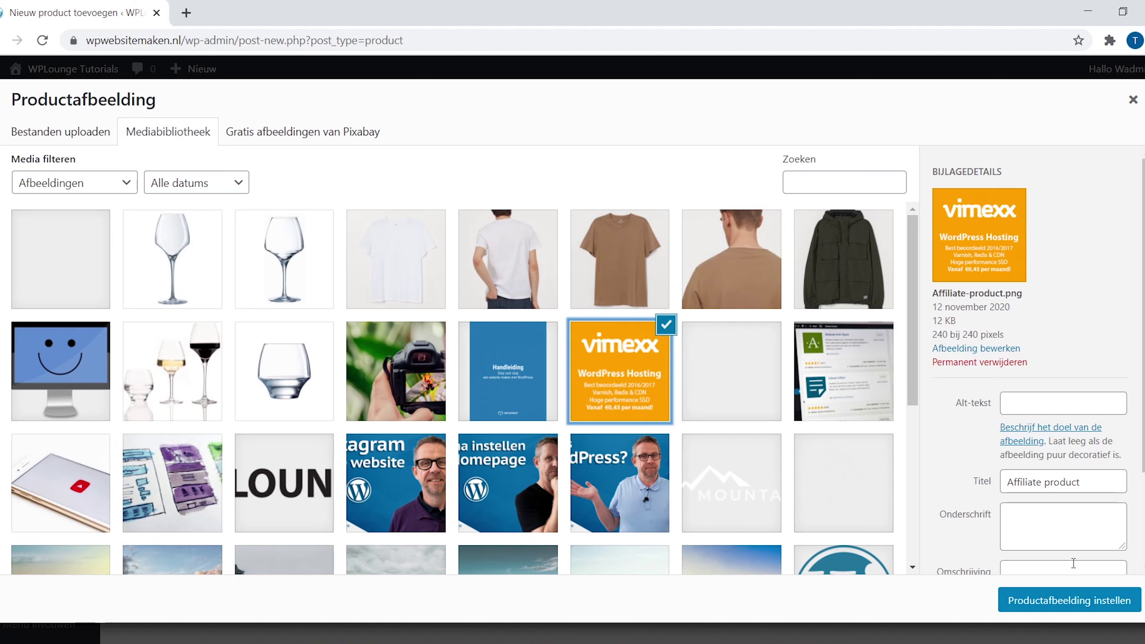
{"action": "left_click", "coordinate": [1104, 601]}
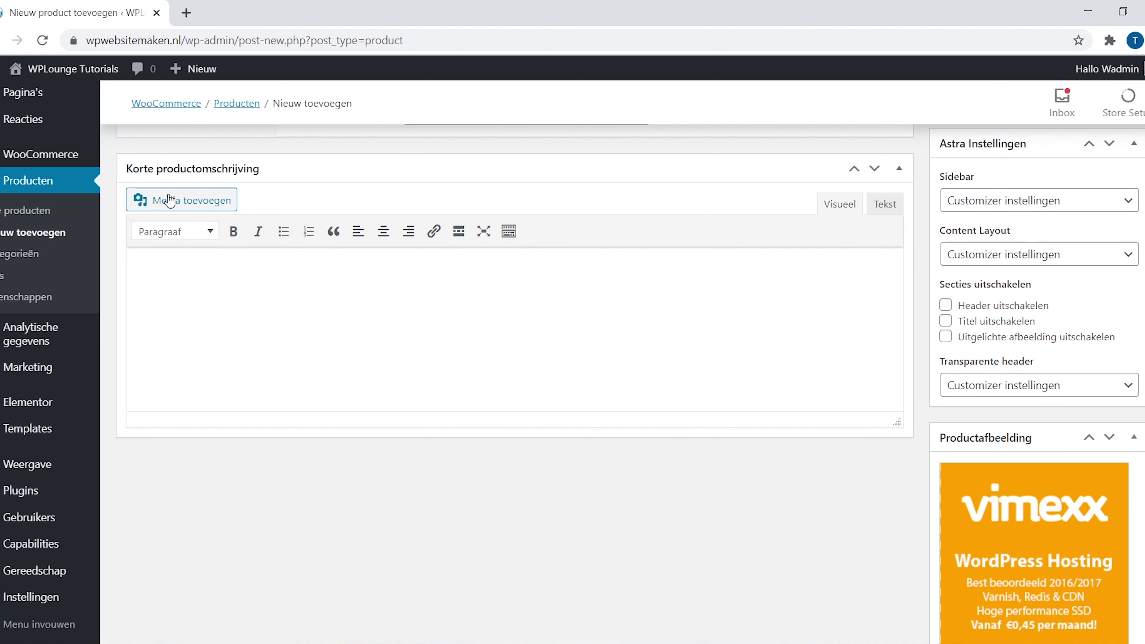
- Enter the short description "Supersnelle hosting, domeinen en support voor een fantastische prijs." and publish the Vimexx Hosting product
{"action": "type", "text": "snelle hosting, domeinen en support voor een fantastische prijs"}
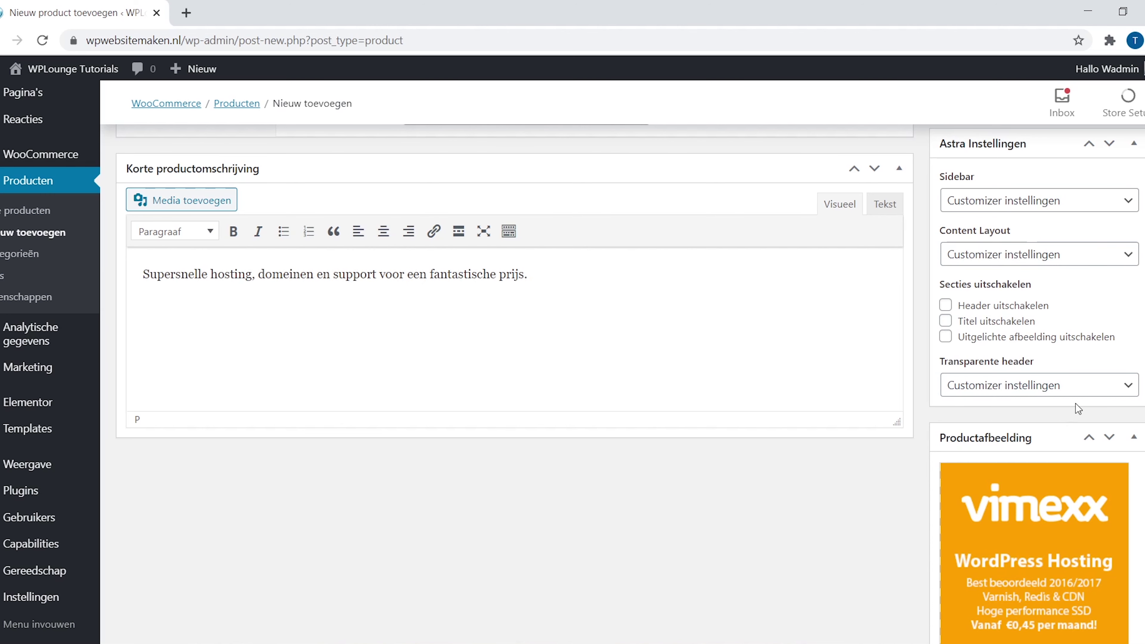
{"action": "type", "text": "."}
{"action": "scroll", "coordinate": [1131, 307], "scroll_direction": "up", "scroll_amount": 10}
{"action": "left_click", "coordinate": [1123, 343]}
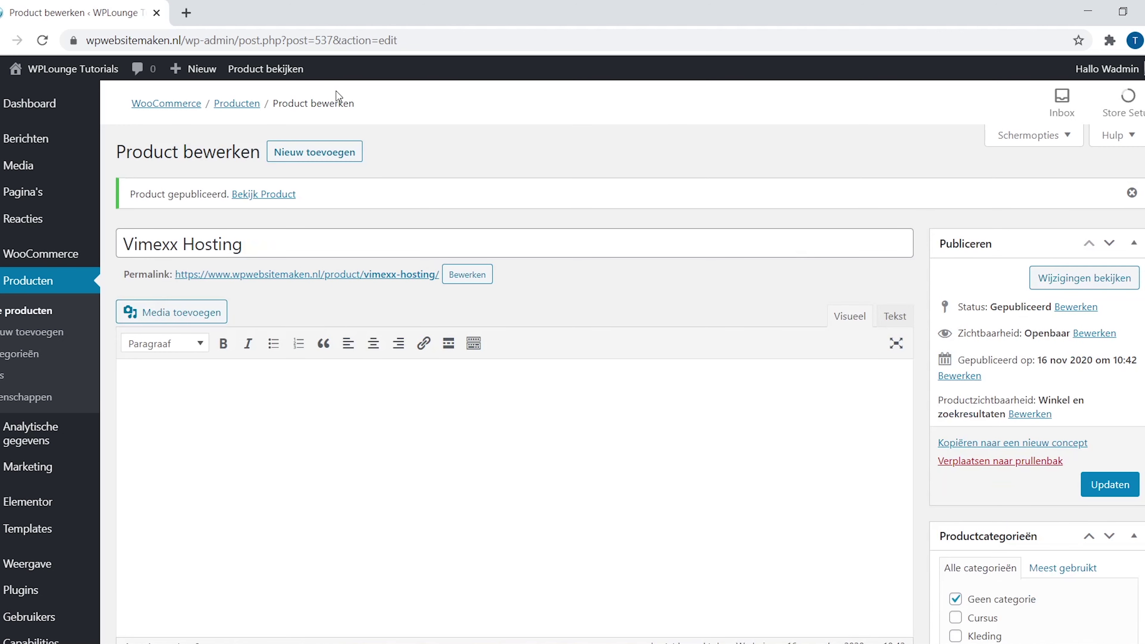
- View the published Vimexx Hosting page, test its external link and return to the product page
{"action": "left_click", "coordinate": [301, 80]}
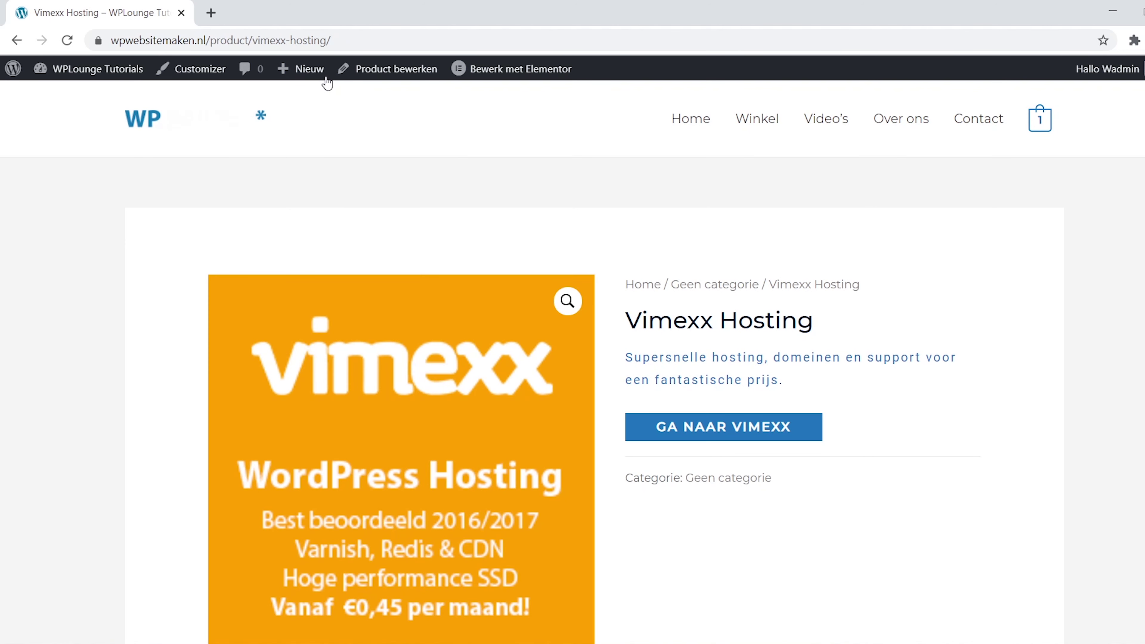
{"action": "left_click", "coordinate": [811, 430]}
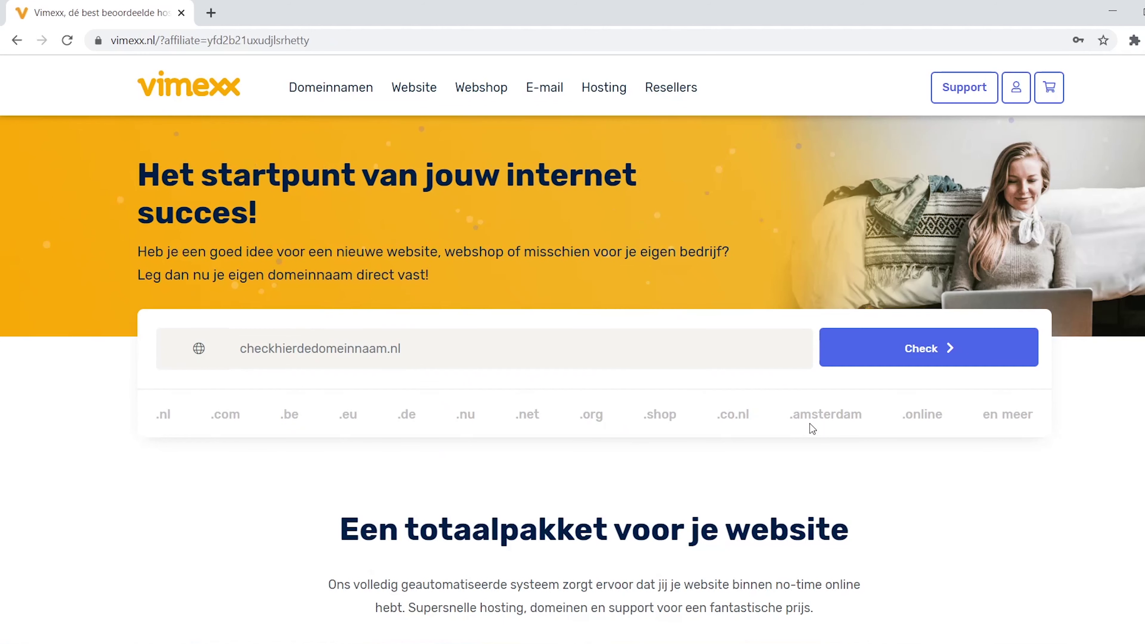
{"action": "left_click", "coordinate": [16, 40]}
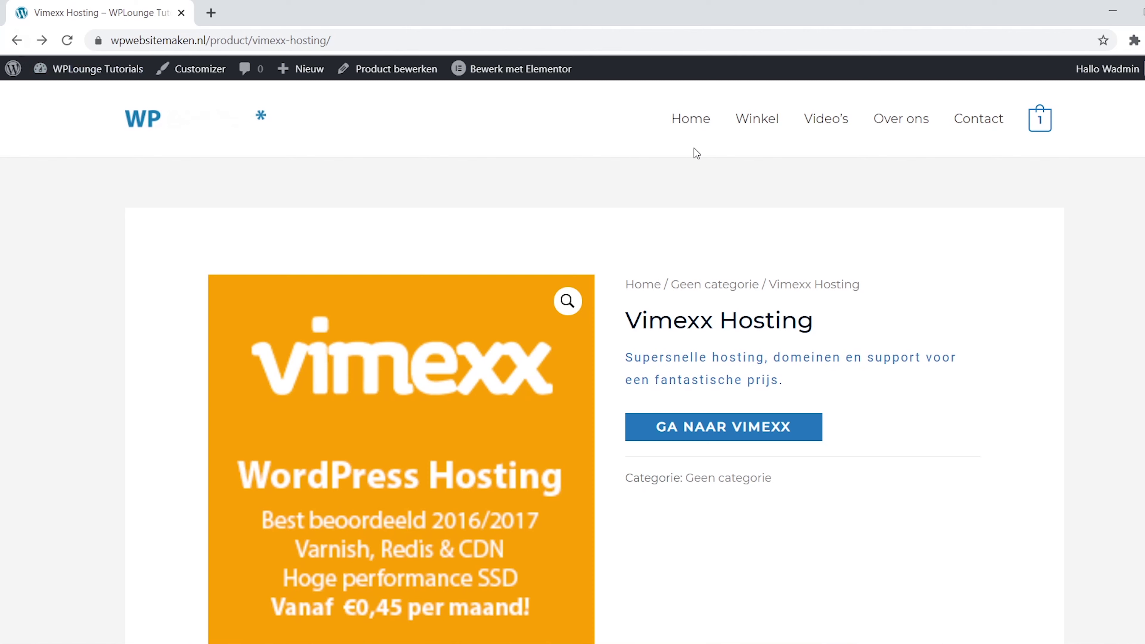
- Open the shop page and look through the listed products
{"action": "left_click", "coordinate": [768, 130]}
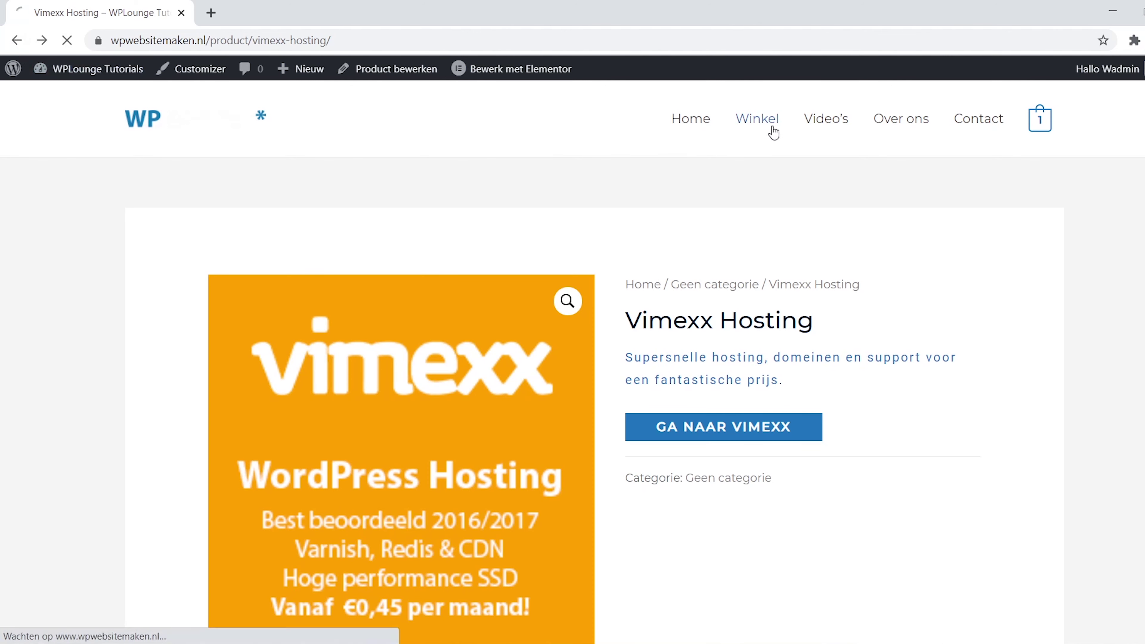
{"action": "scroll", "coordinate": [573, 363], "scroll_direction": "down", "scroll_amount": 1}
{"action": "scroll", "coordinate": [572, 361], "scroll_direction": "down", "scroll_amount": 8}
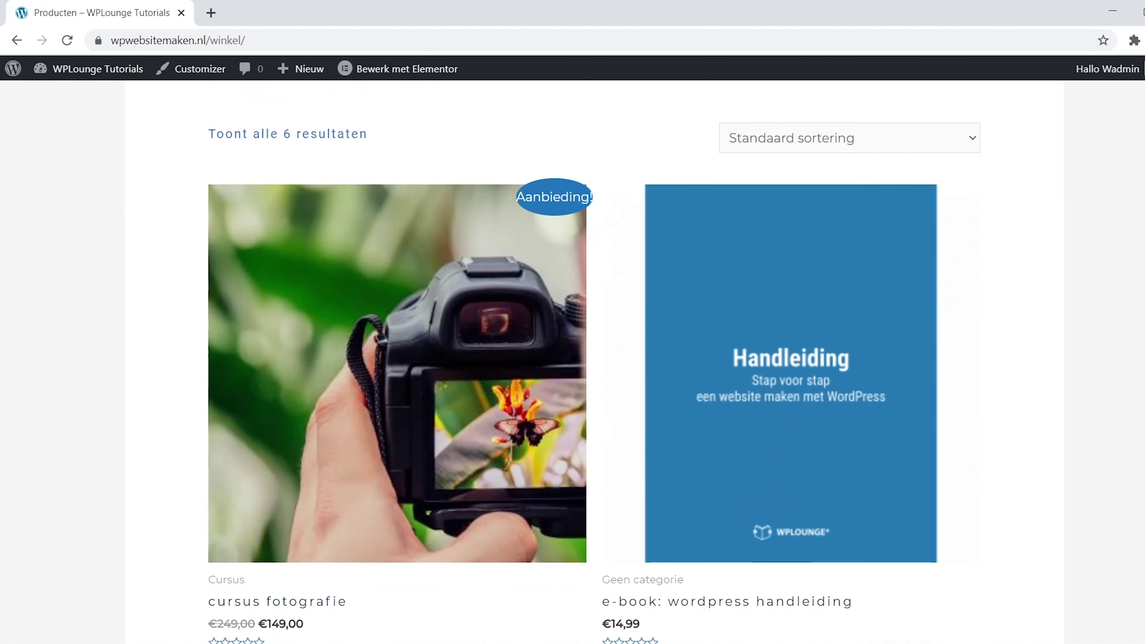
- Compare the product cards in the shop, from the photography course down to Vimexx Hosting
{"action": "scroll", "coordinate": [572, 361], "scroll_direction": "down", "scroll_amount": 6}
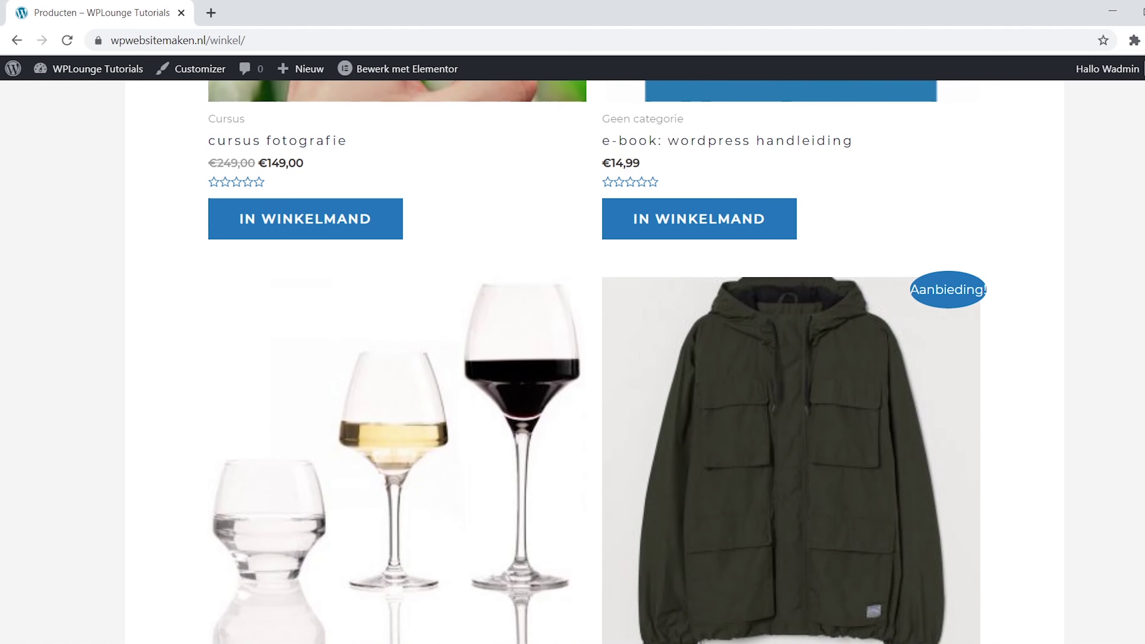
{"action": "scroll", "coordinate": [572, 360], "scroll_direction": "down", "scroll_amount": 7}
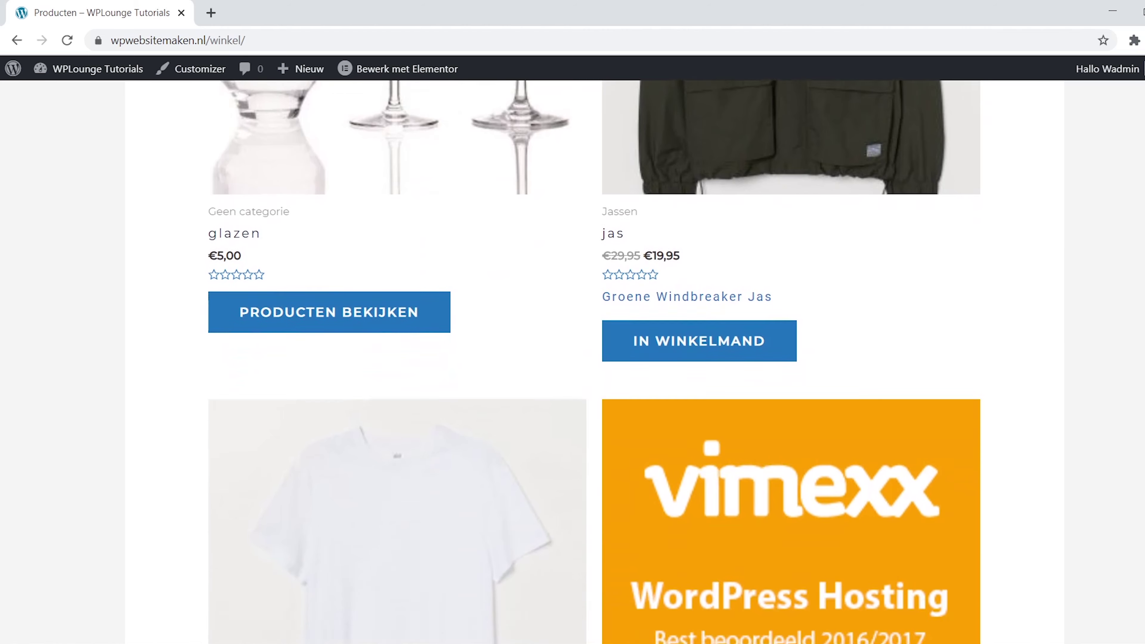
{"action": "scroll", "coordinate": [572, 360], "scroll_direction": "down", "scroll_amount": 7}
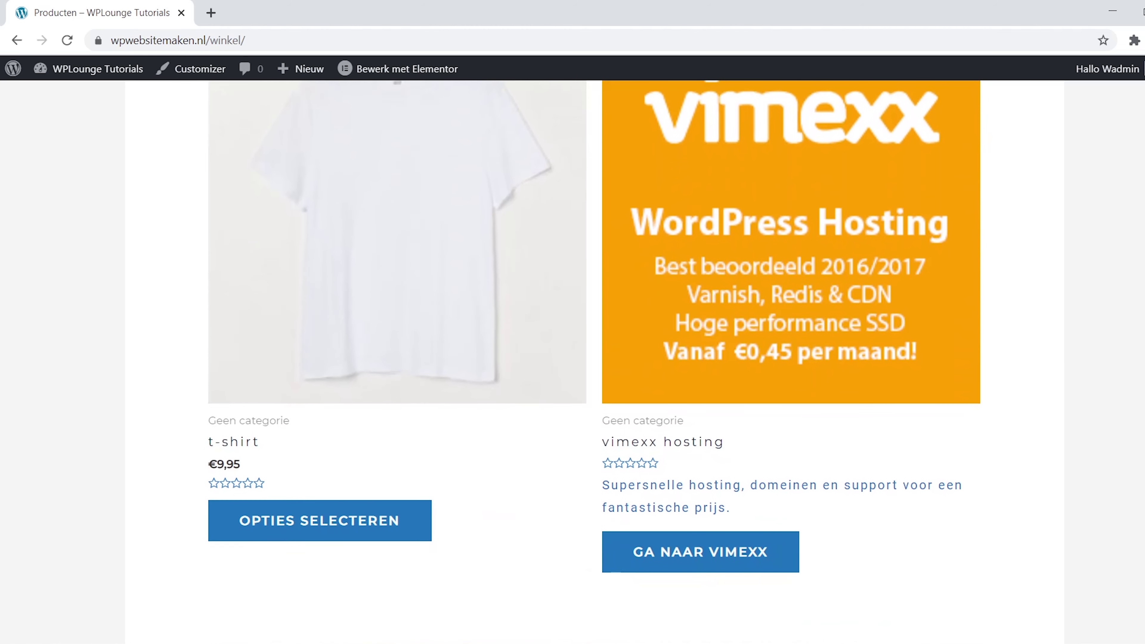
{"action": "scroll", "coordinate": [572, 361], "scroll_direction": "up", "scroll_amount": 12}
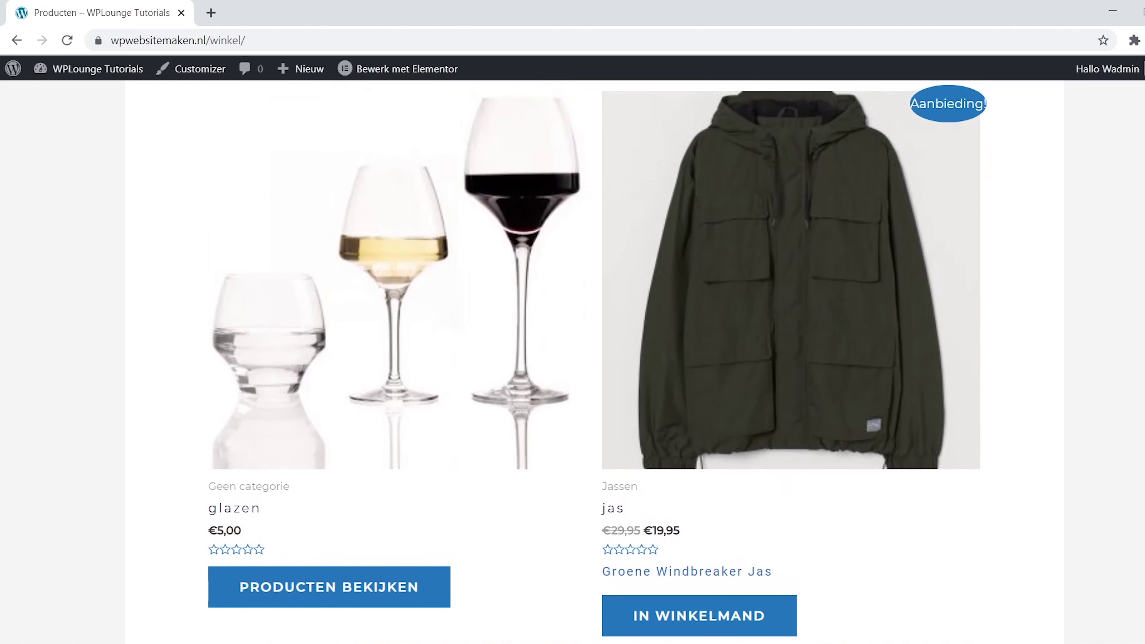
{"action": "scroll", "coordinate": [572, 361], "scroll_direction": "up", "scroll_amount": 9}
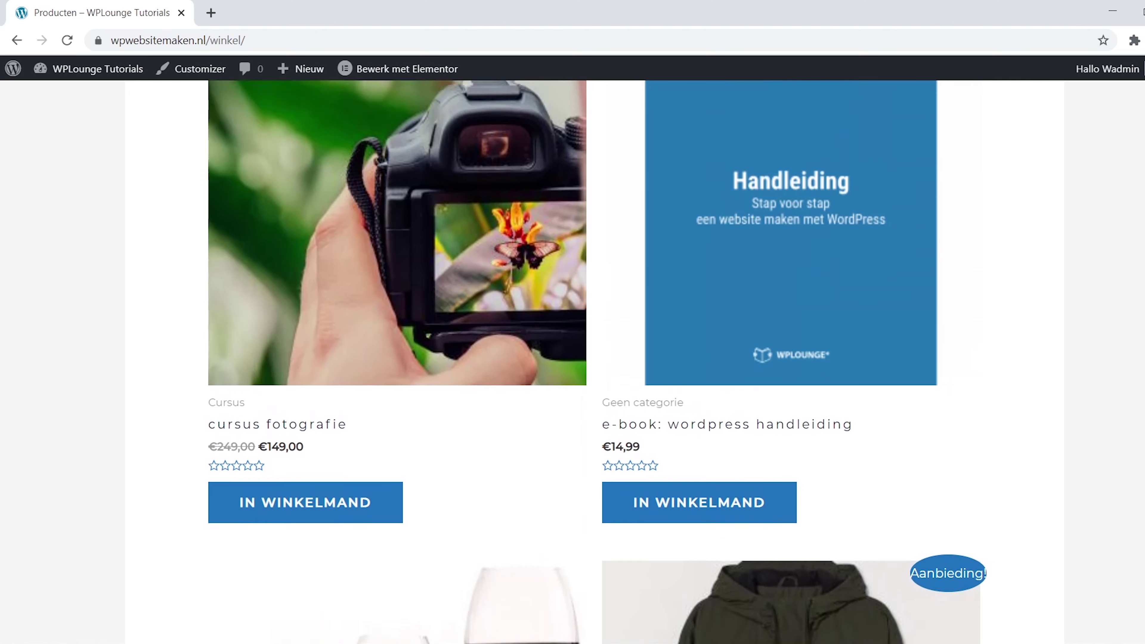
{"action": "scroll", "coordinate": [572, 360], "scroll_direction": "down", "scroll_amount": 8}
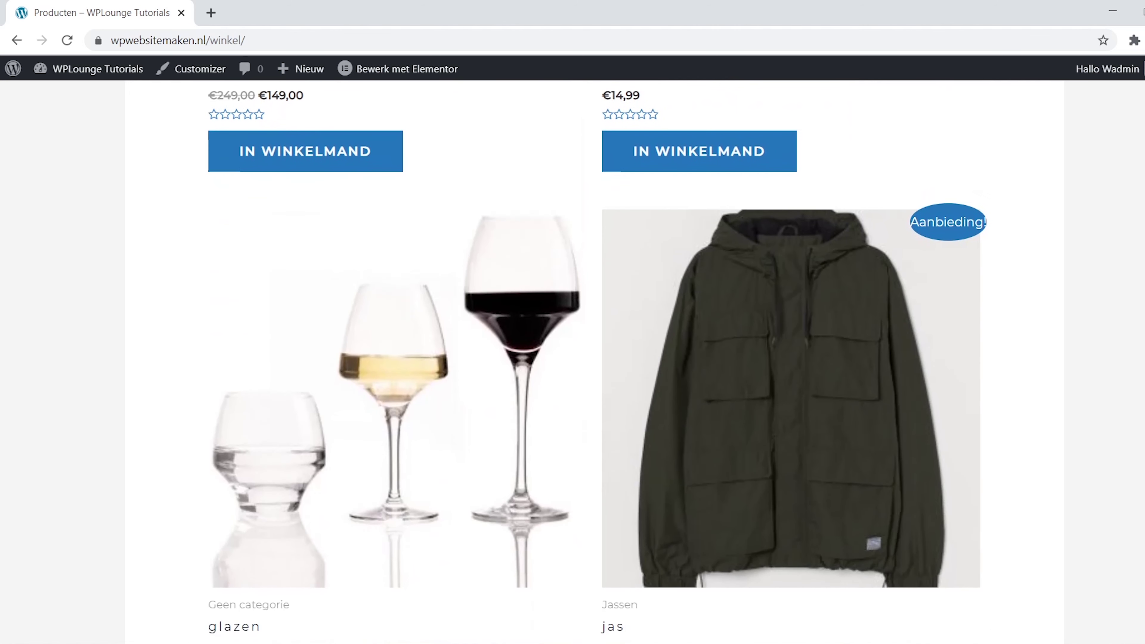
- Open the Jas product from the shop for editing and display its linked products settings
{"action": "left_click", "coordinate": [914, 380]}
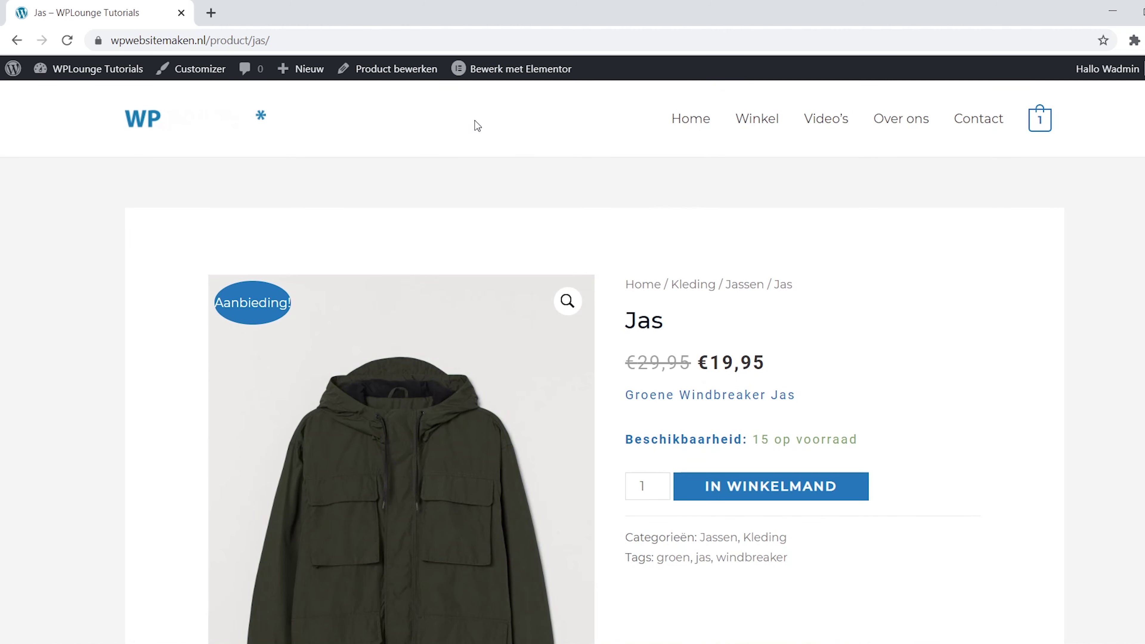
{"action": "left_click", "coordinate": [433, 76]}
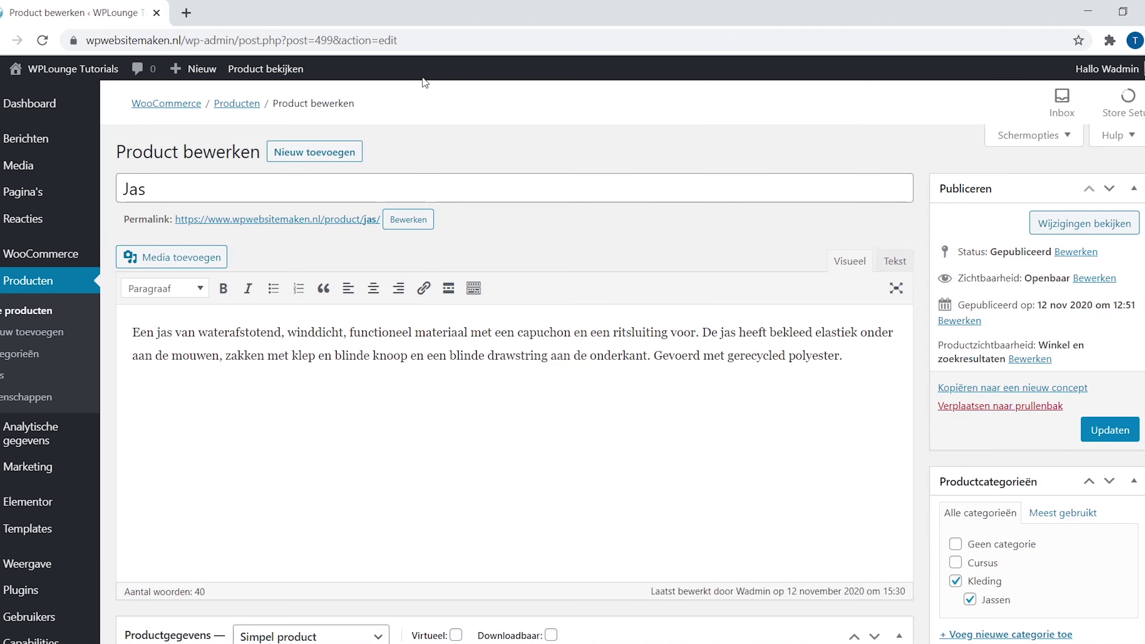
{"action": "scroll", "coordinate": [514, 384], "scroll_direction": "down", "scroll_amount": 7}
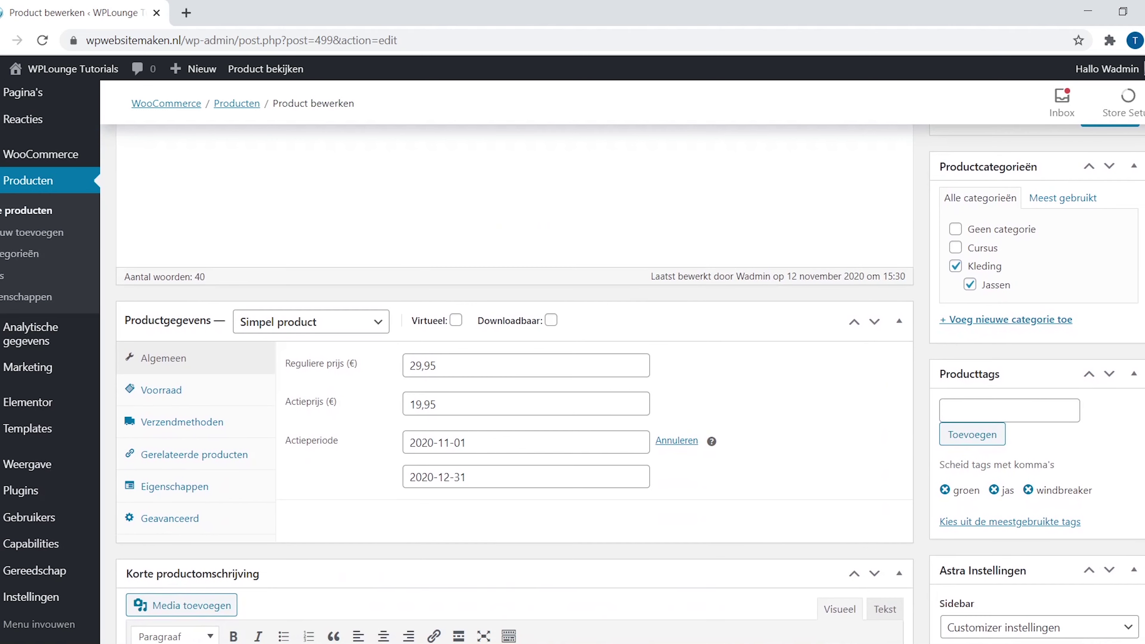
{"action": "left_click", "coordinate": [254, 460]}
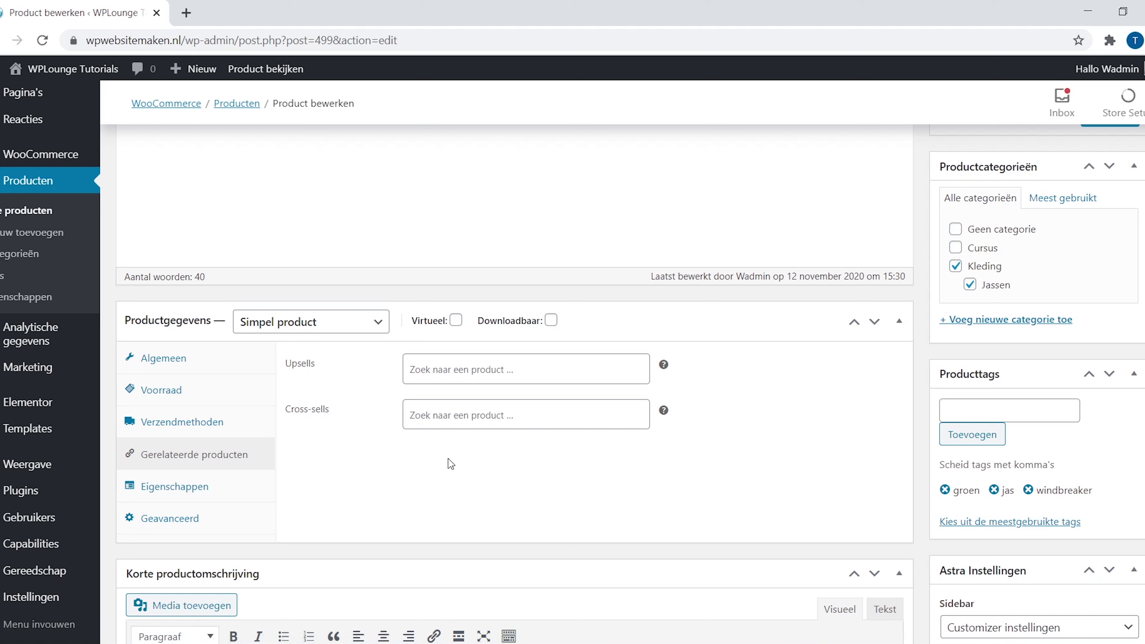
- Add T-Shirt - Beige, L and T-Shirt - Wit, L as upsells for Jas and update the product
{"action": "left_click", "coordinate": [436, 370]}
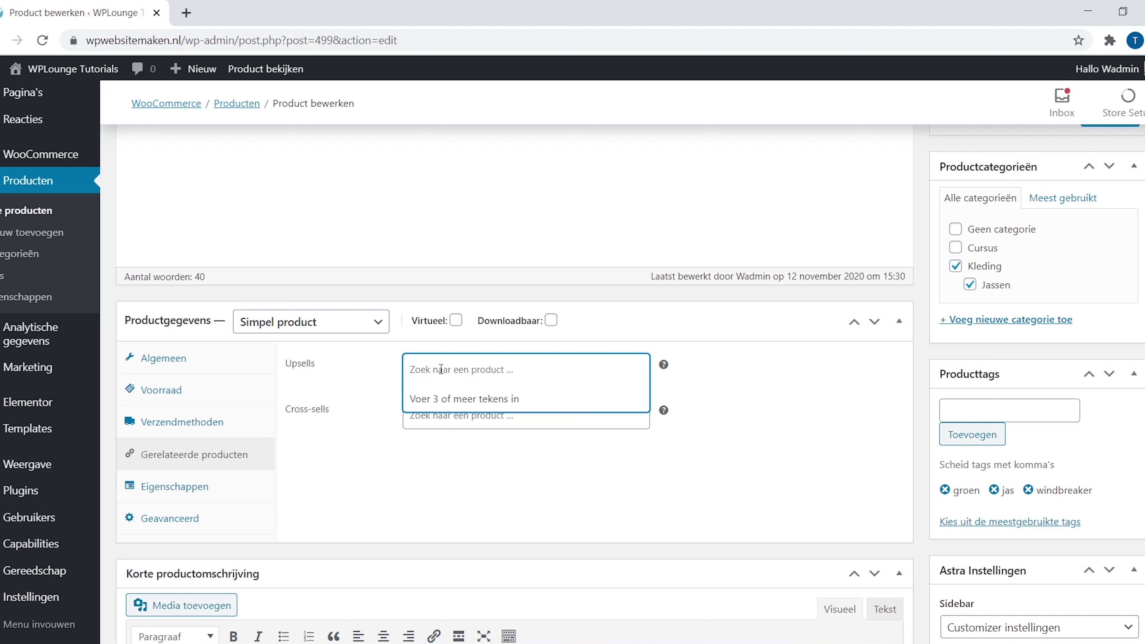
{"action": "type", "text": "t-shirt"}
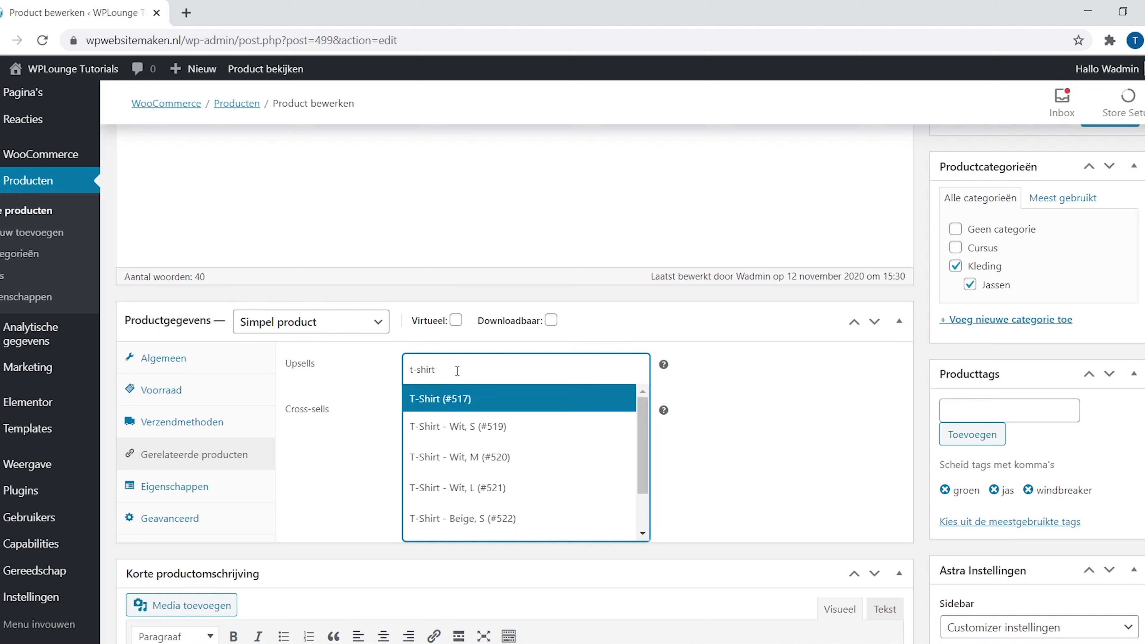
{"action": "scroll", "coordinate": [496, 462], "scroll_direction": "down", "scroll_amount": 2}
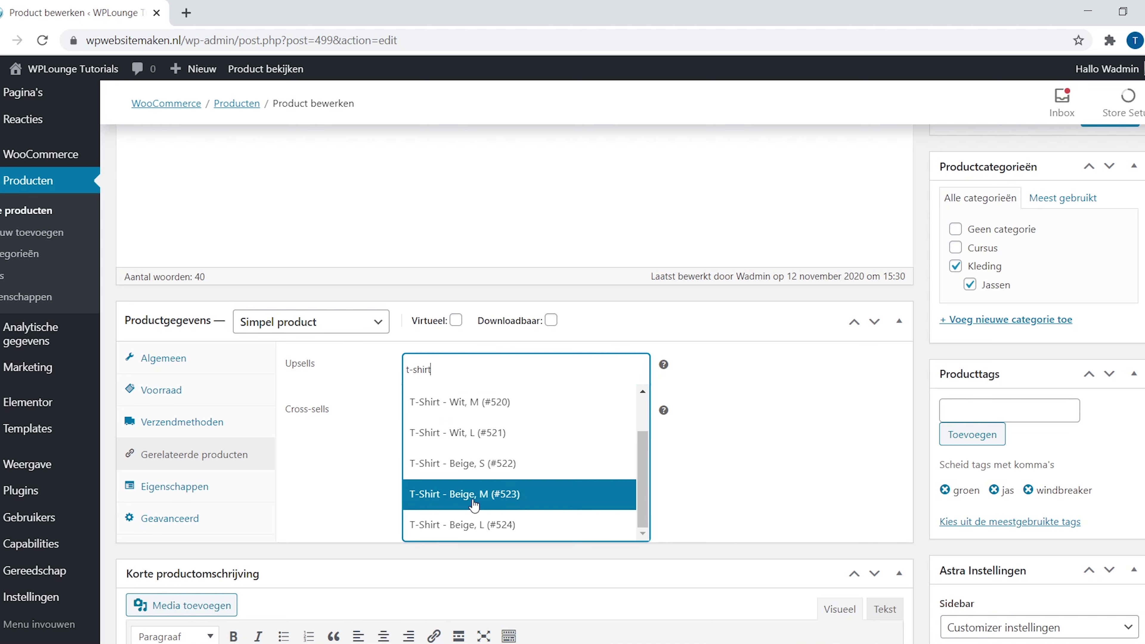
{"action": "left_click", "coordinate": [479, 523]}
{"action": "left_click", "coordinate": [519, 433]}
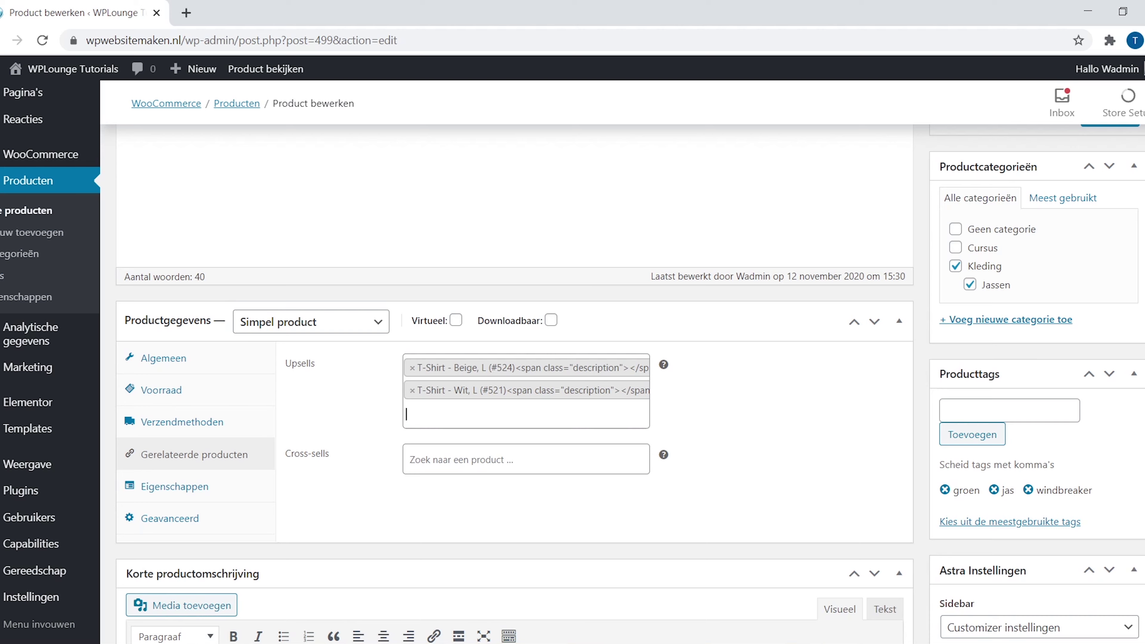
{"action": "scroll", "coordinate": [1114, 385], "scroll_direction": "up", "scroll_amount": 5}
{"action": "left_click", "coordinate": [1107, 405]}
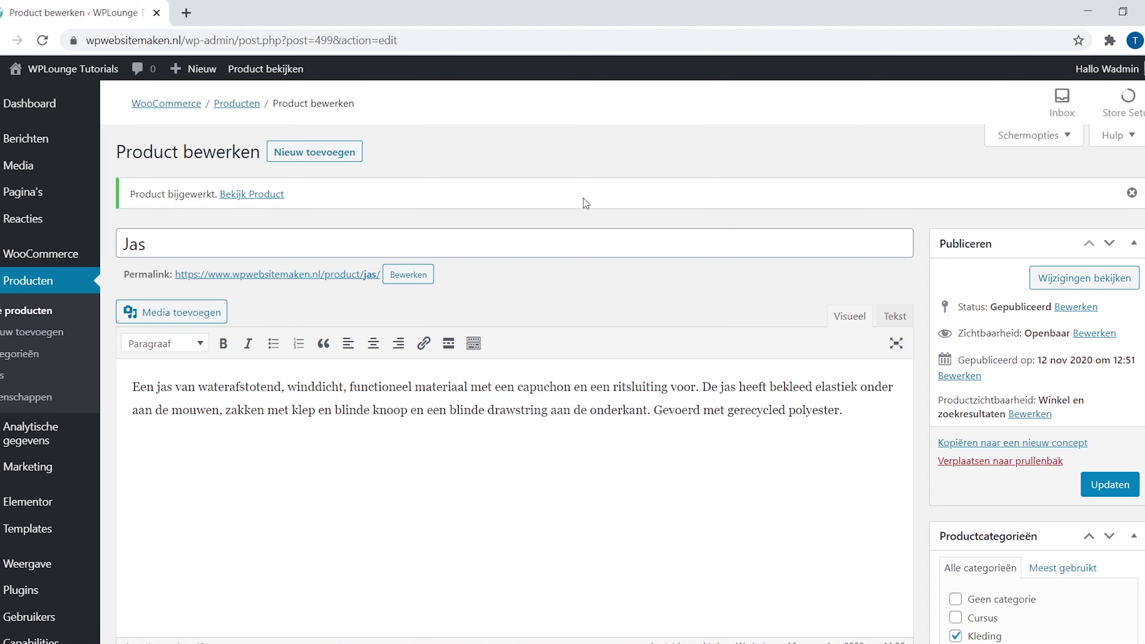
- View the Jas product page in the shop and check the suggested products below its description
{"action": "left_click", "coordinate": [288, 76]}
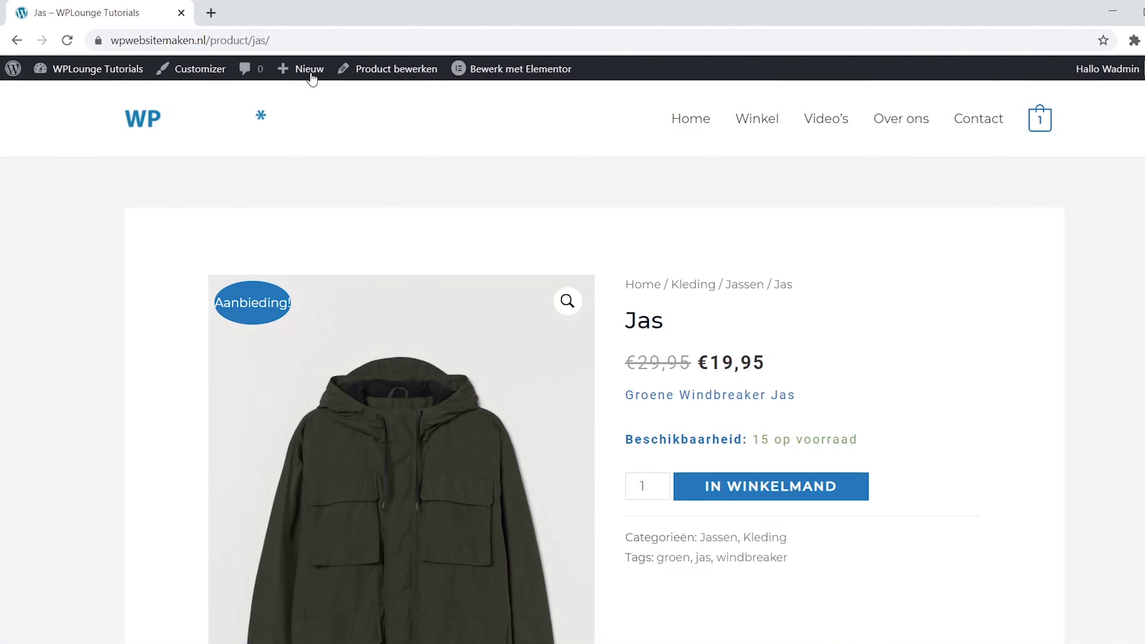
{"action": "scroll", "coordinate": [572, 360], "scroll_direction": "down", "scroll_amount": 10}
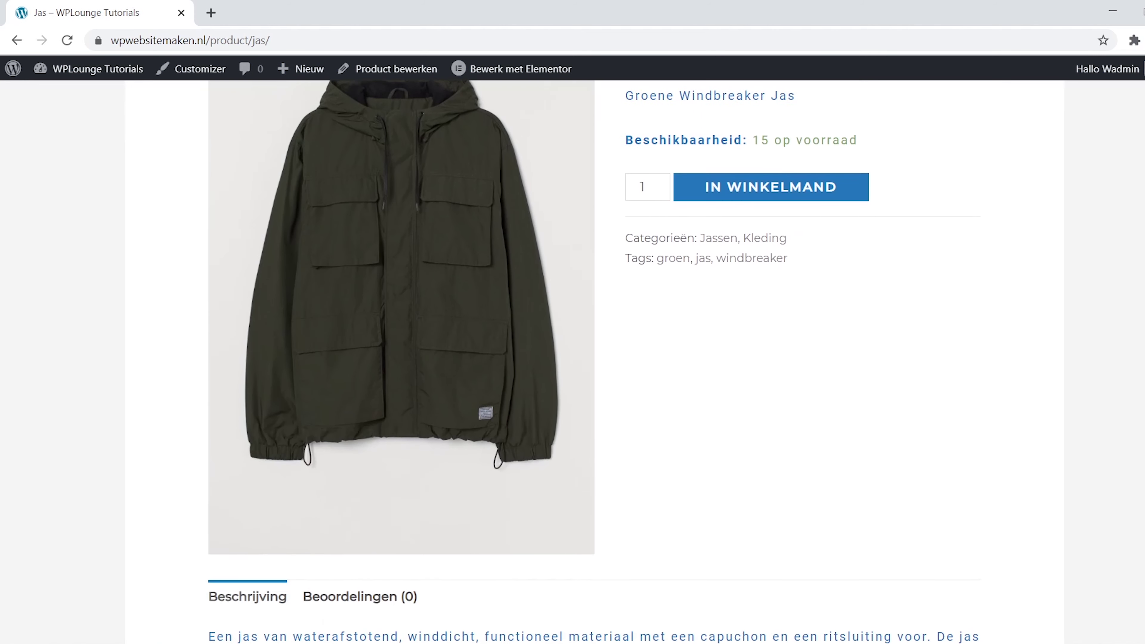
{"action": "scroll", "coordinate": [605, 359], "scroll_direction": "down", "scroll_amount": 3}
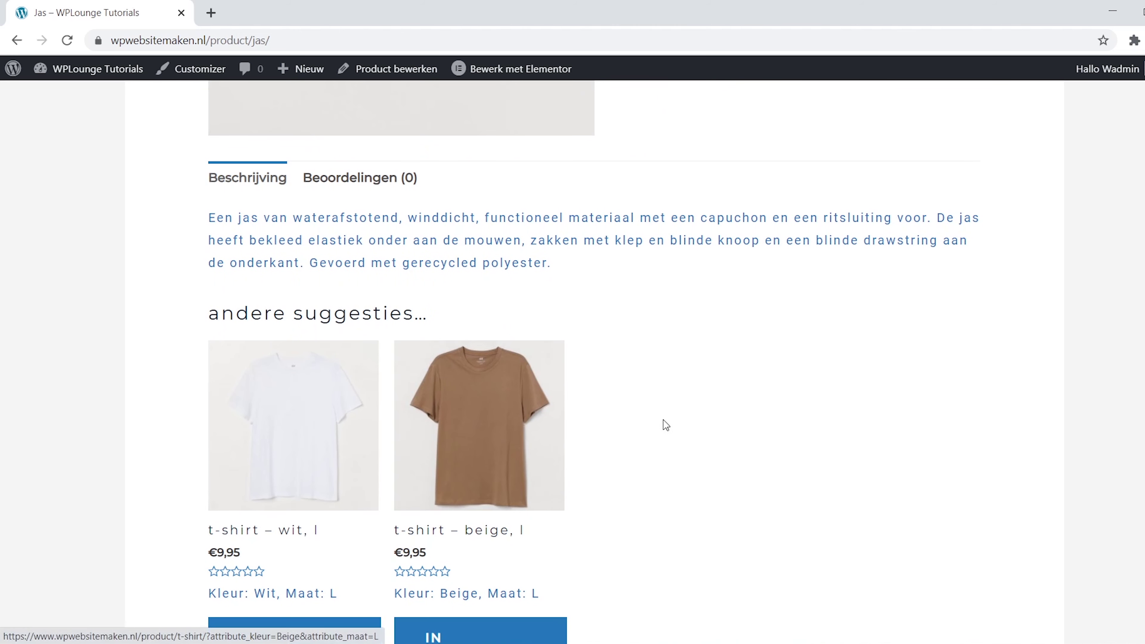
- Add one Jas and the suggested T-Shirt - Beige, L to the shopping cart
{"action": "scroll", "coordinate": [672, 417], "scroll_direction": "up", "scroll_amount": 8}
{"action": "left_click", "coordinate": [740, 160]}
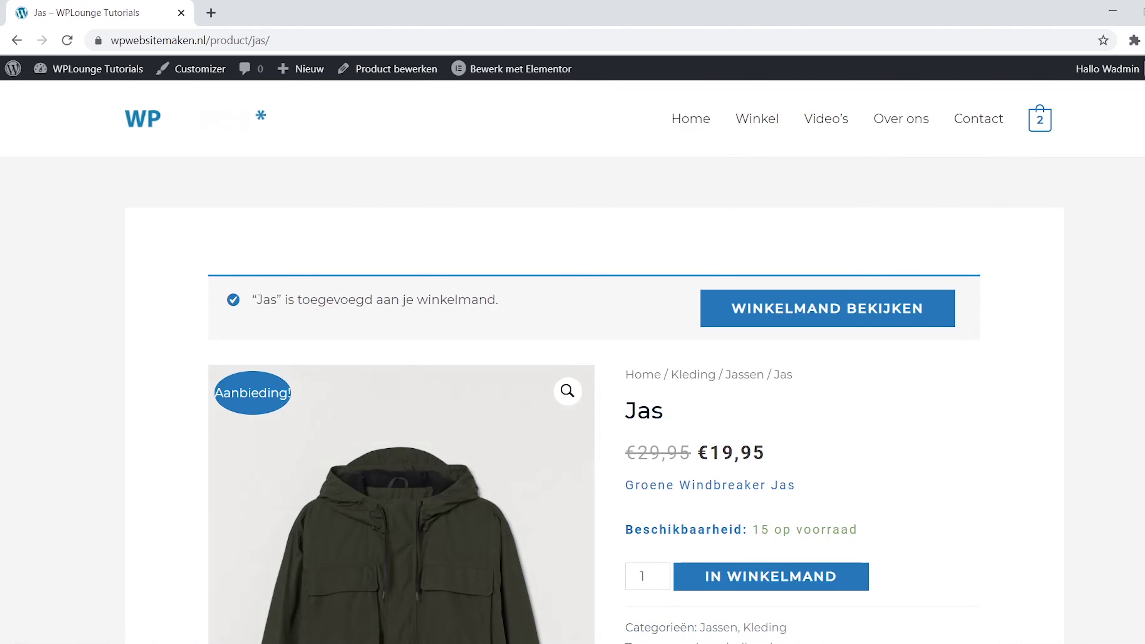
{"action": "scroll", "coordinate": [1116, 455], "scroll_direction": "down", "scroll_amount": 20}
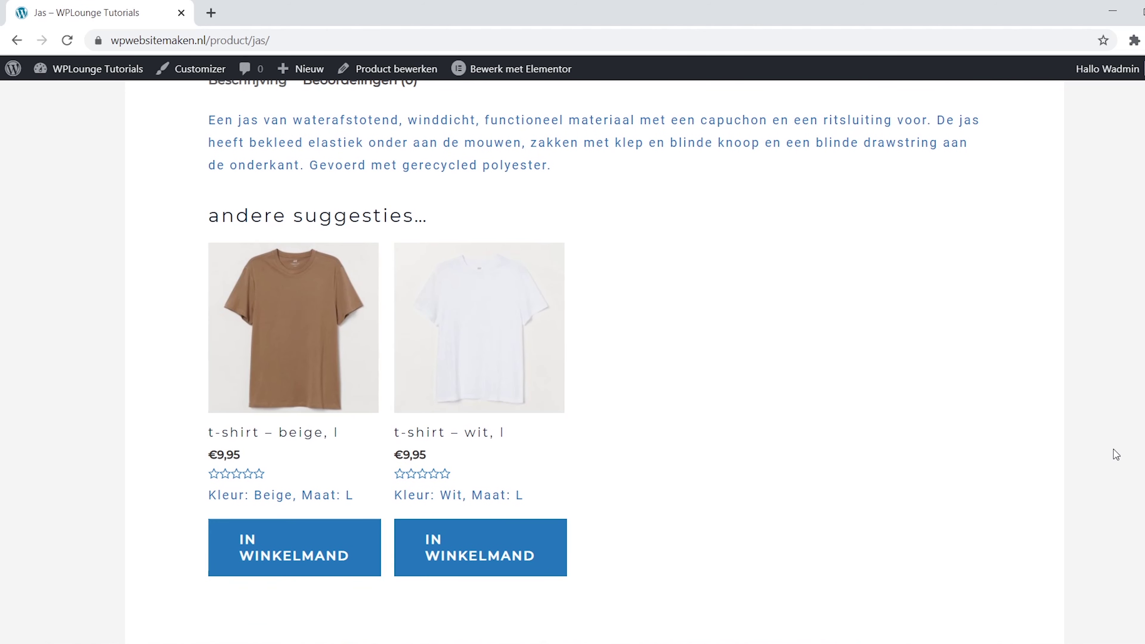
{"action": "left_click", "coordinate": [281, 576]}
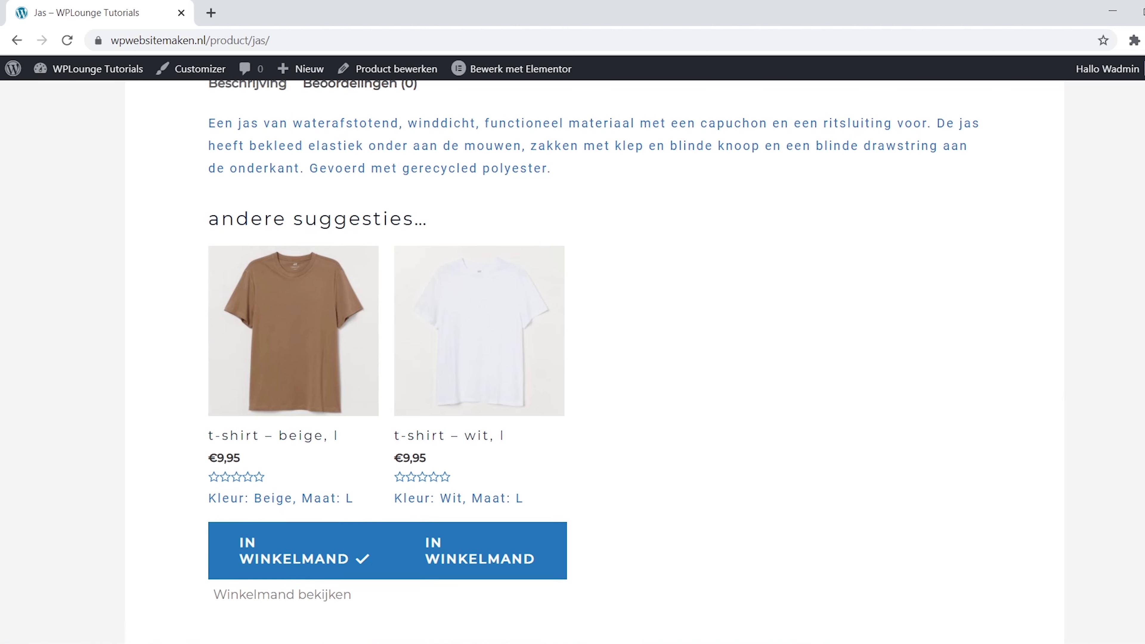
- Open the shopping cart and review its products and cart totals
{"action": "scroll", "coordinate": [1140, 144], "scroll_direction": "up", "scroll_amount": 20}
{"action": "left_click", "coordinate": [921, 314]}
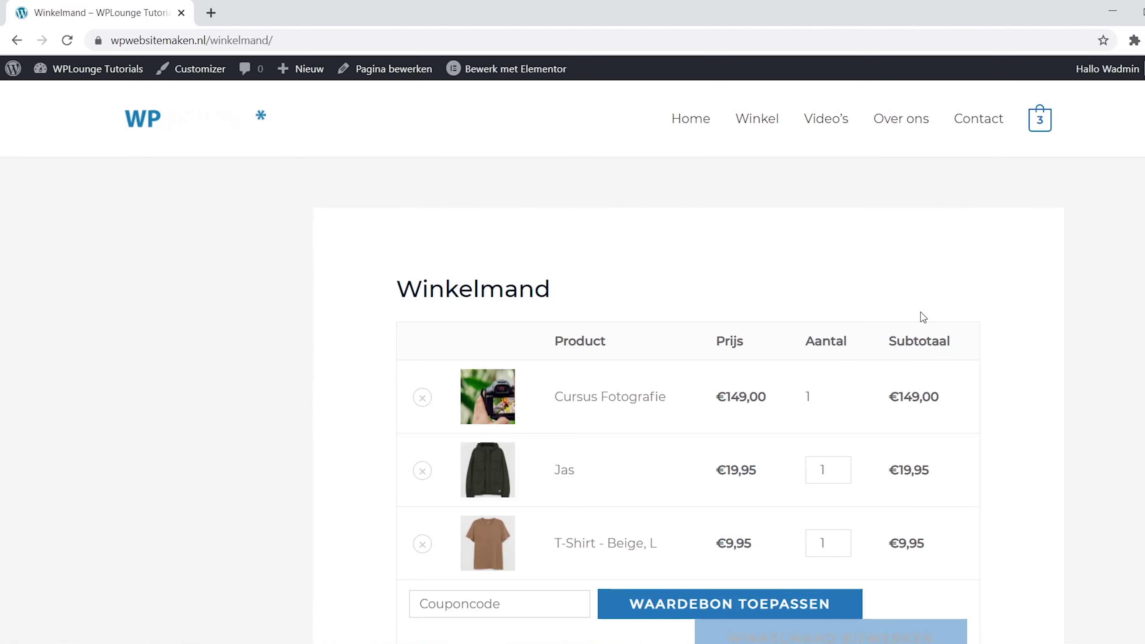
{"action": "scroll", "coordinate": [1125, 263], "scroll_direction": "down", "scroll_amount": 8}
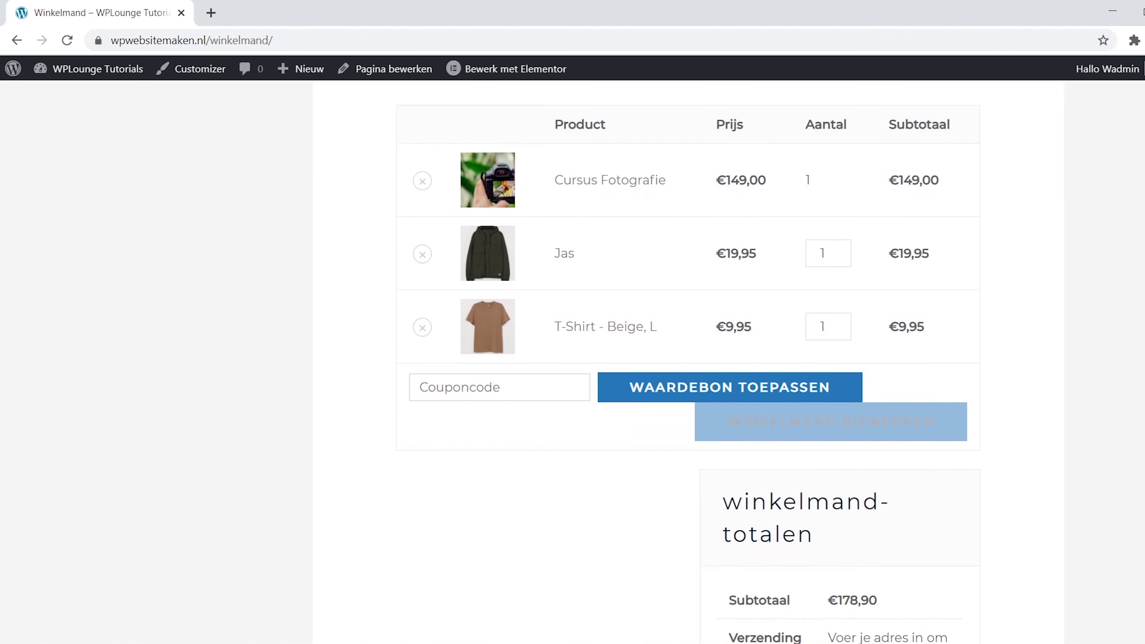
{"action": "scroll", "coordinate": [594, 221], "scroll_direction": "down", "scroll_amount": 3}
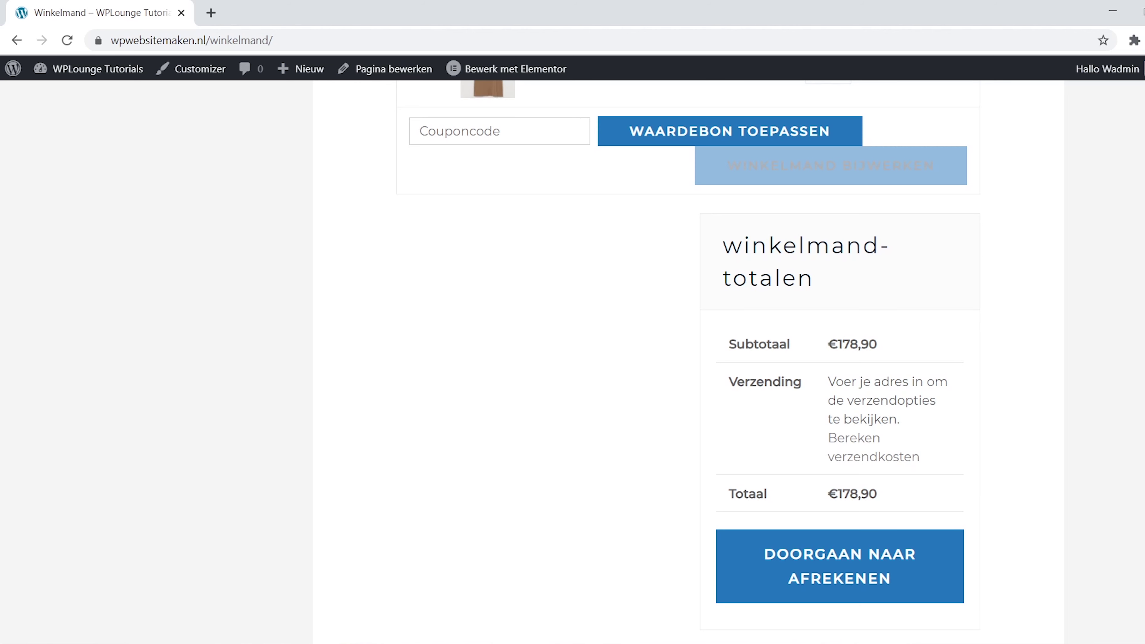
{"action": "scroll", "coordinate": [581, 370], "scroll_direction": "up", "scroll_amount": 8}
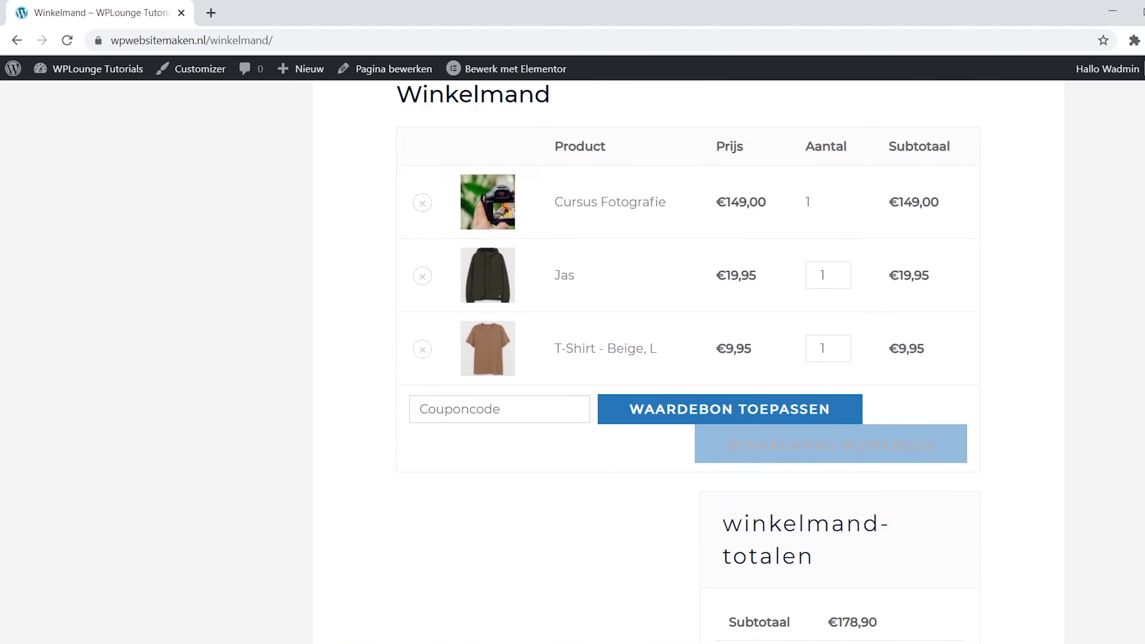
- Return to the Jas product, reopen it for editing and display its linked products settings
{"action": "left_click", "coordinate": [559, 360]}
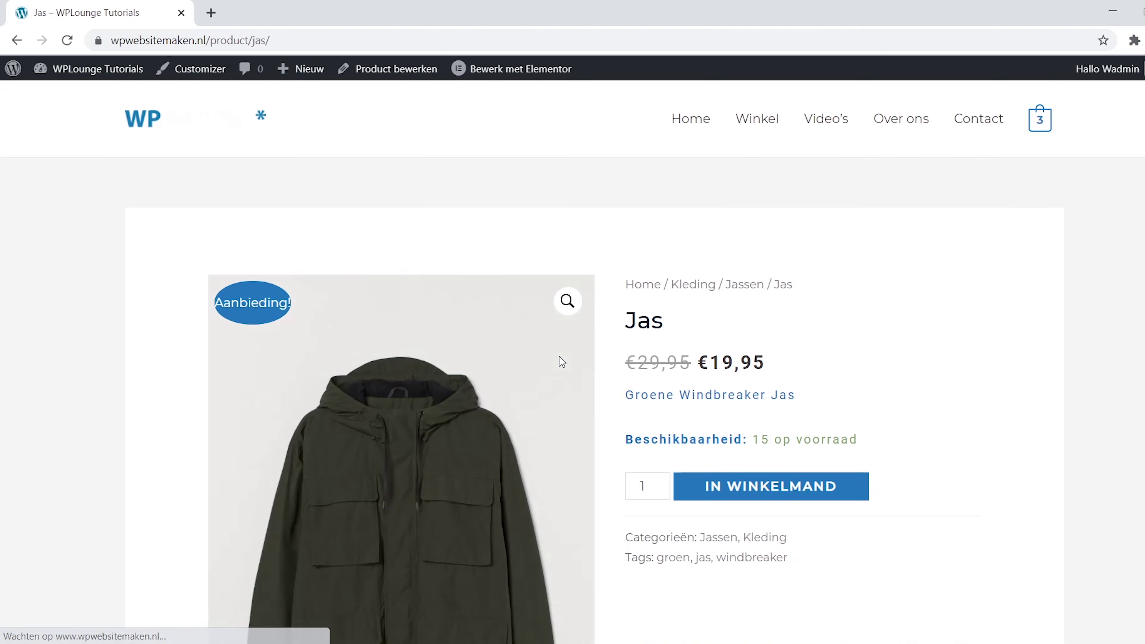
{"action": "left_click", "coordinate": [388, 69]}
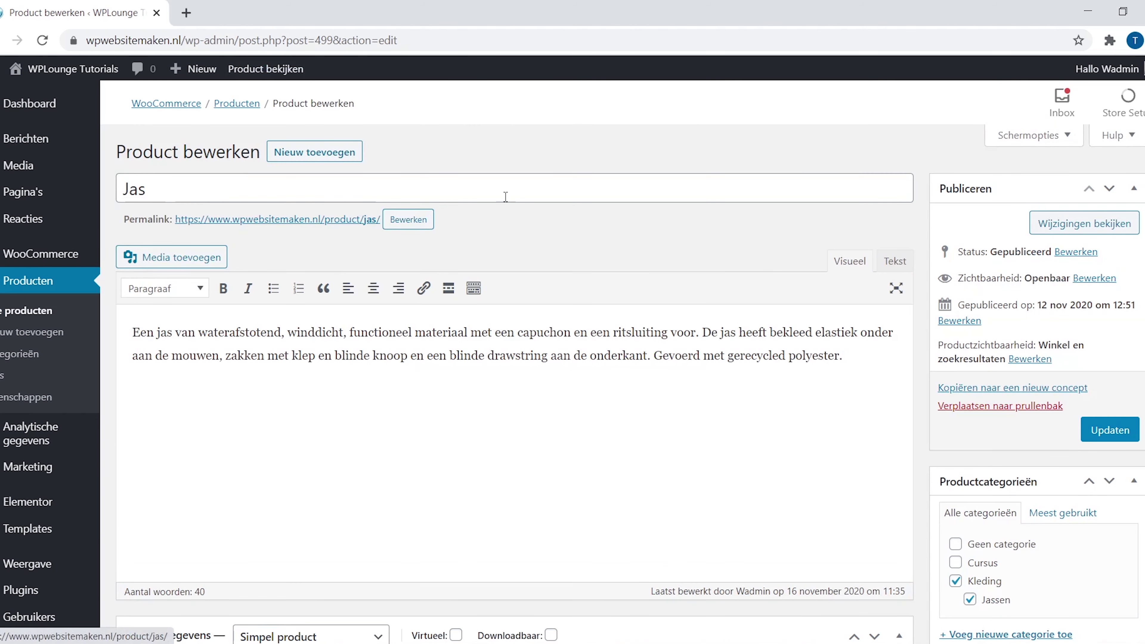
{"action": "scroll", "coordinate": [514, 361], "scroll_direction": "down", "scroll_amount": 8}
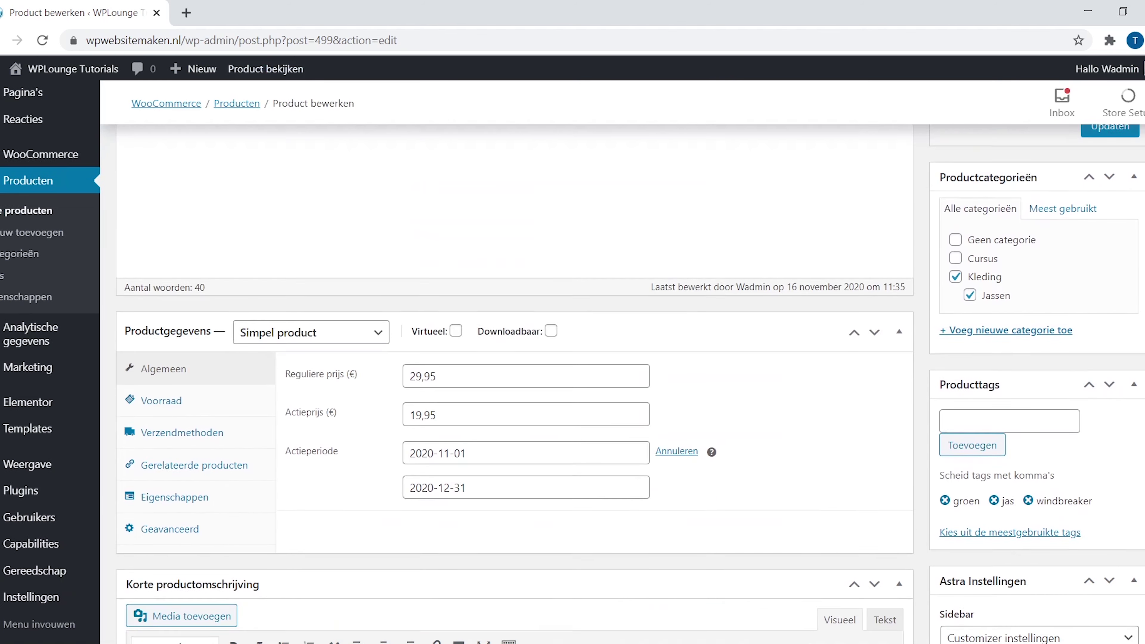
{"action": "left_click", "coordinate": [258, 401]}
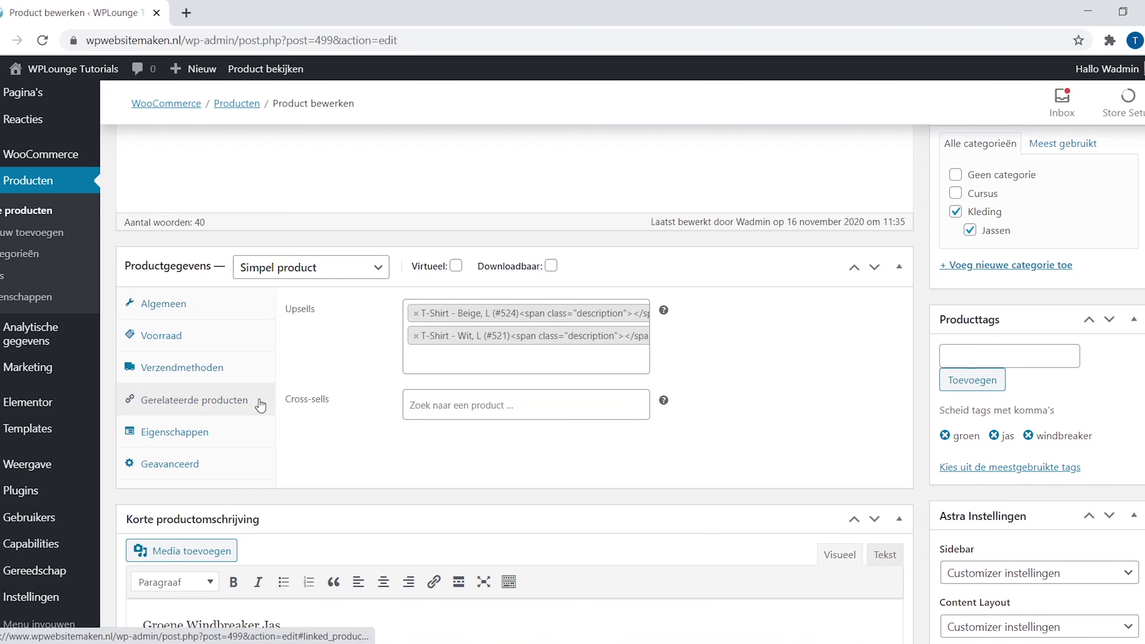
- Add Cursus Fotografie as a cross-sell for Jas and update the product
{"action": "left_click", "coordinate": [451, 393]}
{"action": "type", "text": "fot"}
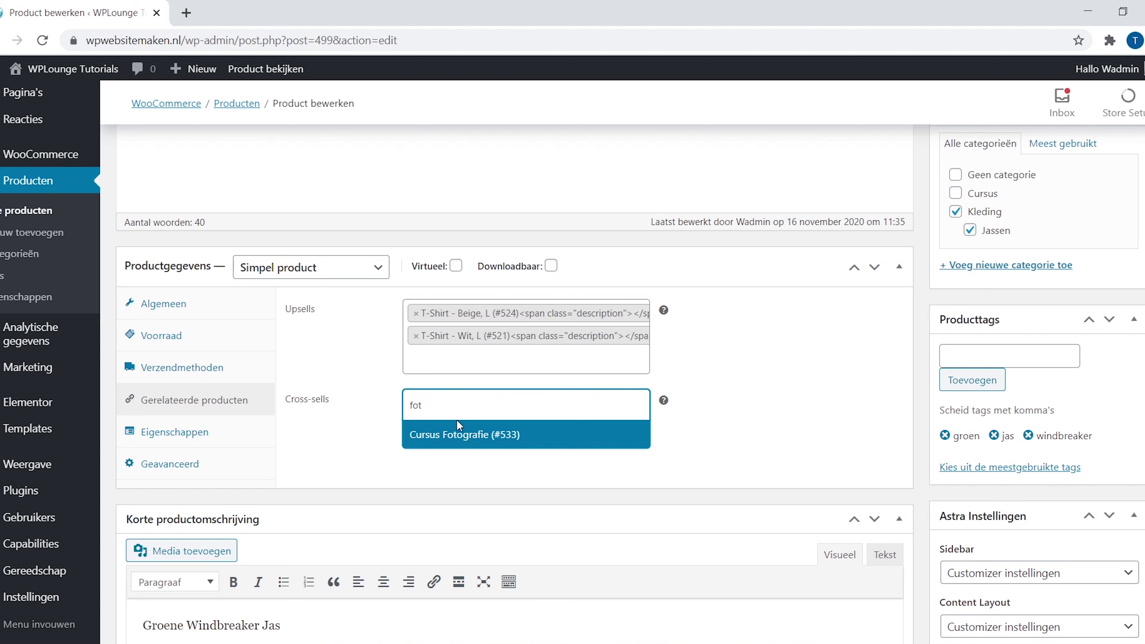
{"action": "left_click", "coordinate": [462, 438]}
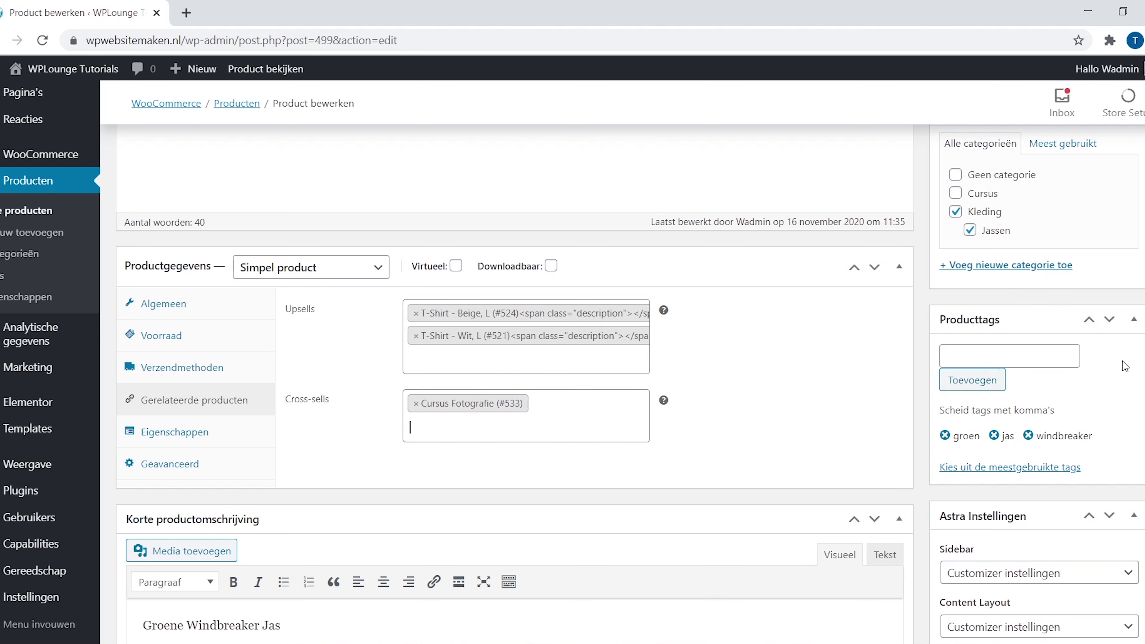
{"action": "scroll", "coordinate": [1082, 451], "scroll_direction": "up", "scroll_amount": 5}
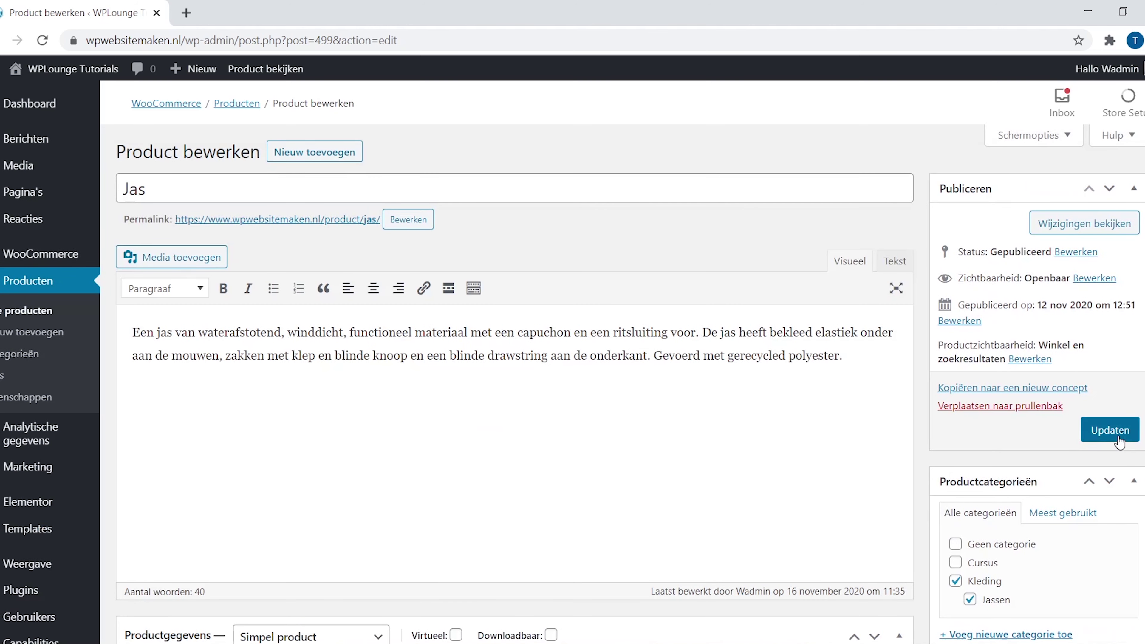
{"action": "left_click", "coordinate": [1108, 431]}
- View the updated Jas product and open the shopping cart to check the cross-sell suggestion
{"action": "left_click", "coordinate": [276, 199]}
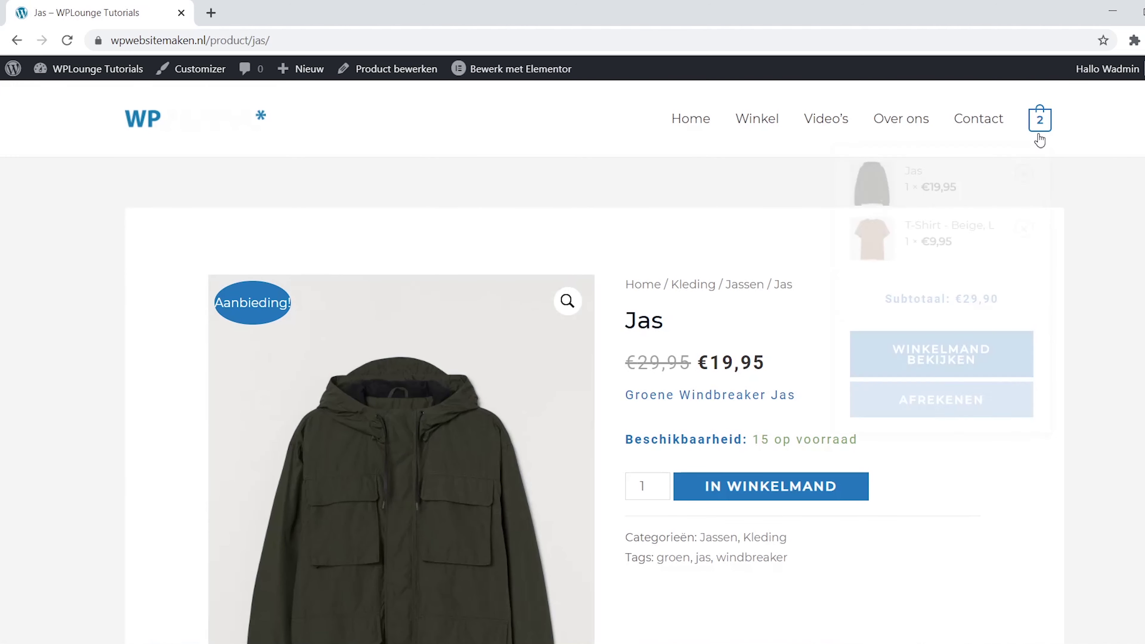
{"action": "left_click", "coordinate": [1040, 130]}
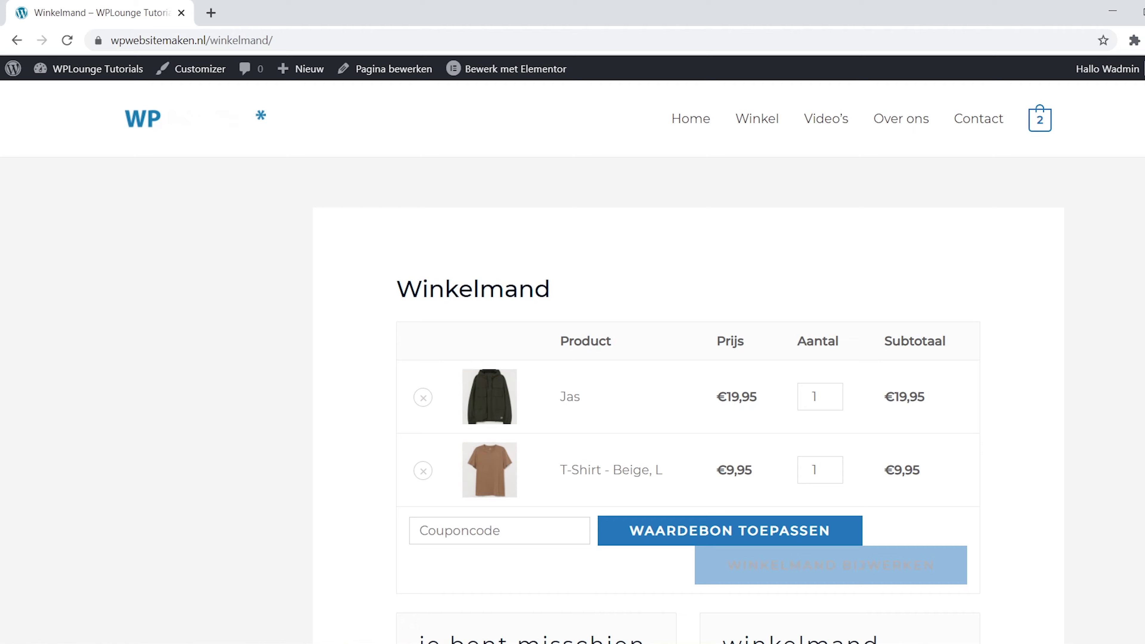
{"action": "scroll", "coordinate": [572, 361], "scroll_direction": "down", "scroll_amount": 8}
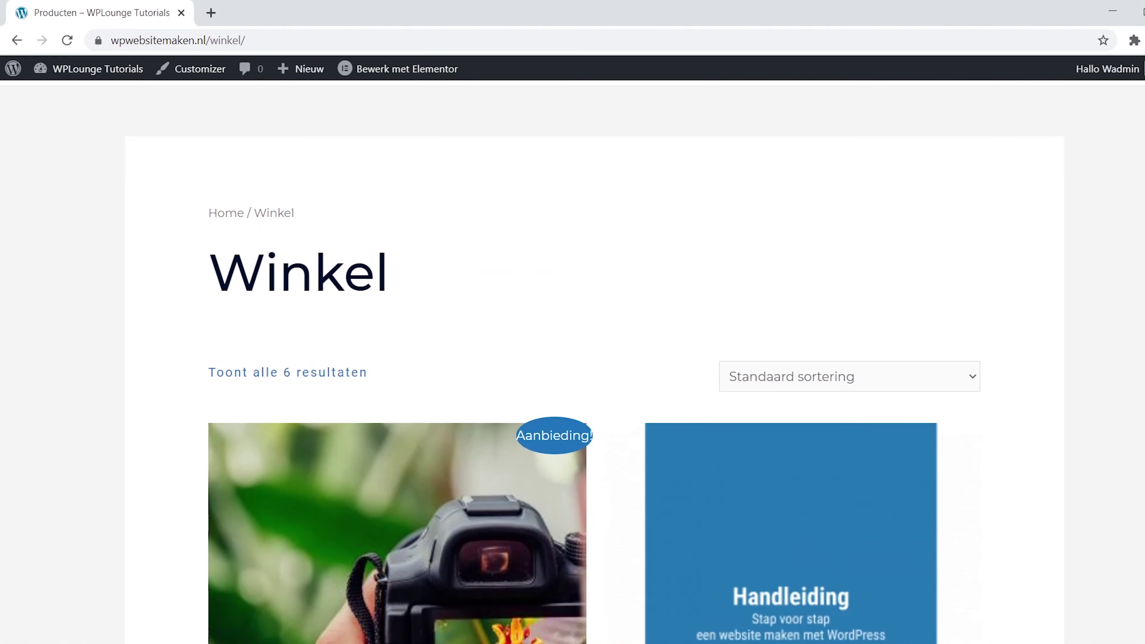
- Look through the products listed on the Winkel page
{"action": "scroll", "coordinate": [572, 361], "scroll_direction": "down", "scroll_amount": 10}
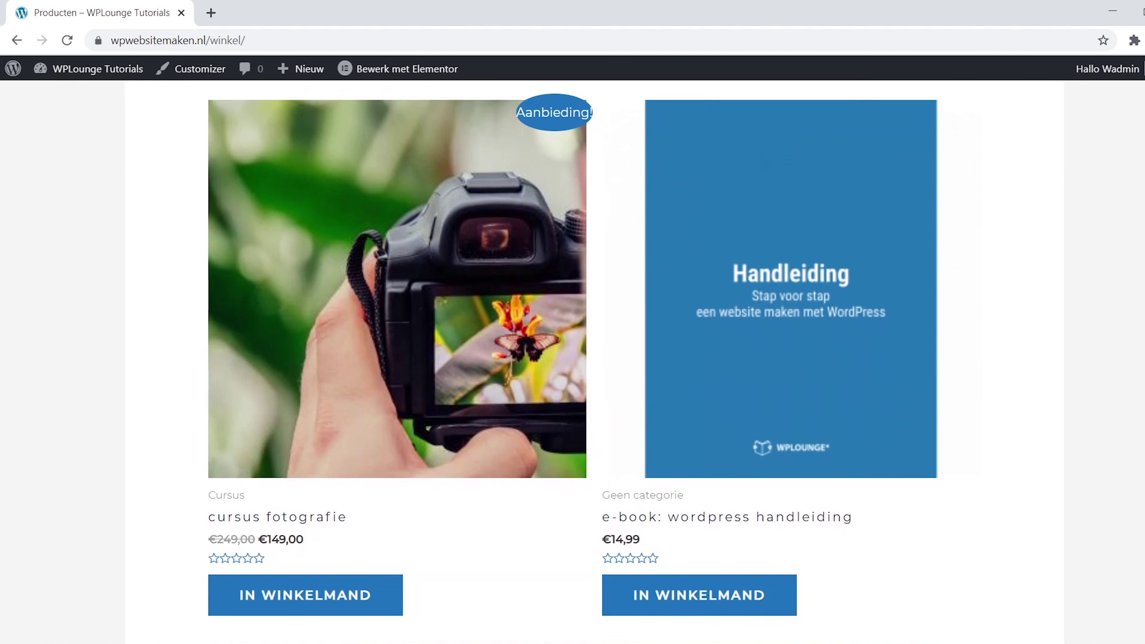
{"action": "scroll", "coordinate": [572, 361], "scroll_direction": "down", "scroll_amount": 10}
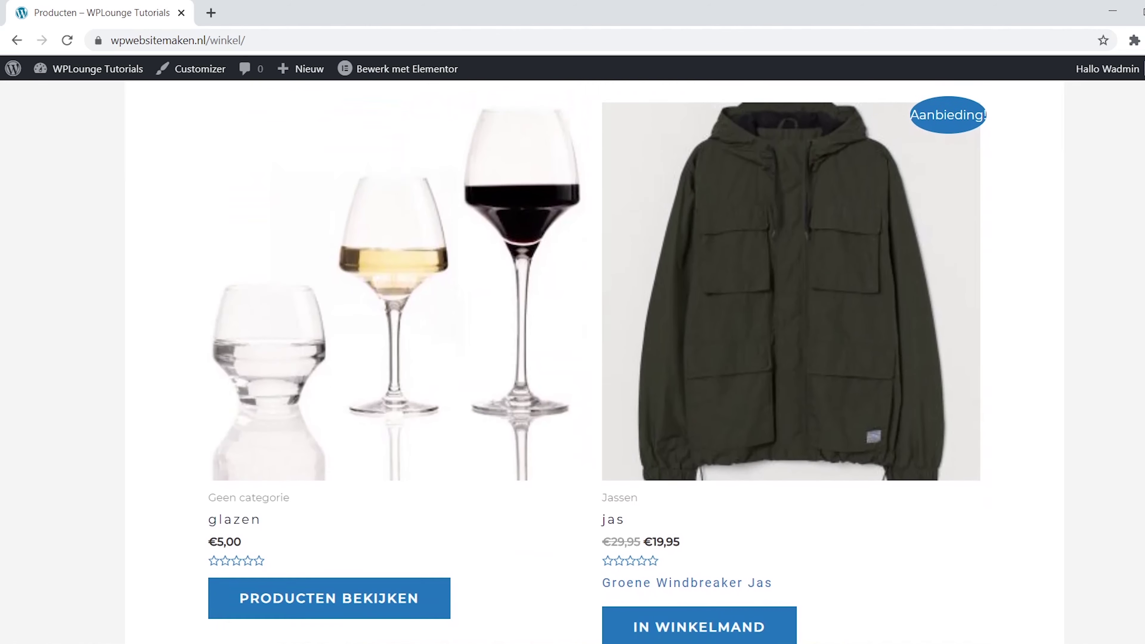
{"action": "scroll", "coordinate": [572, 360], "scroll_direction": "up", "scroll_amount": 12}
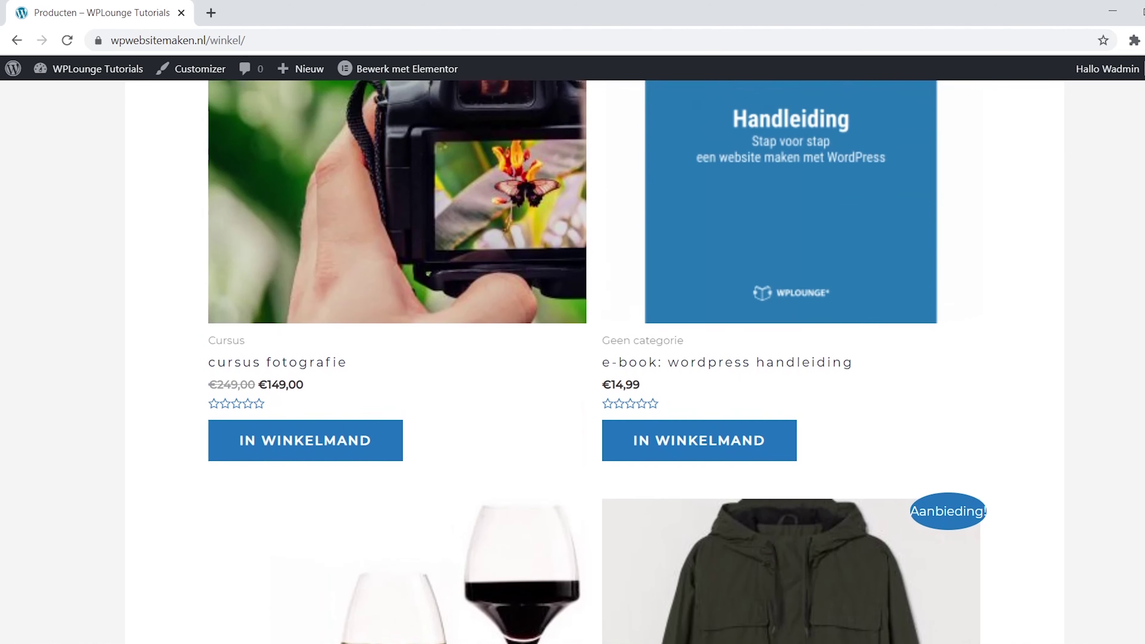
{"action": "scroll", "coordinate": [572, 361], "scroll_direction": "up", "scroll_amount": 8}
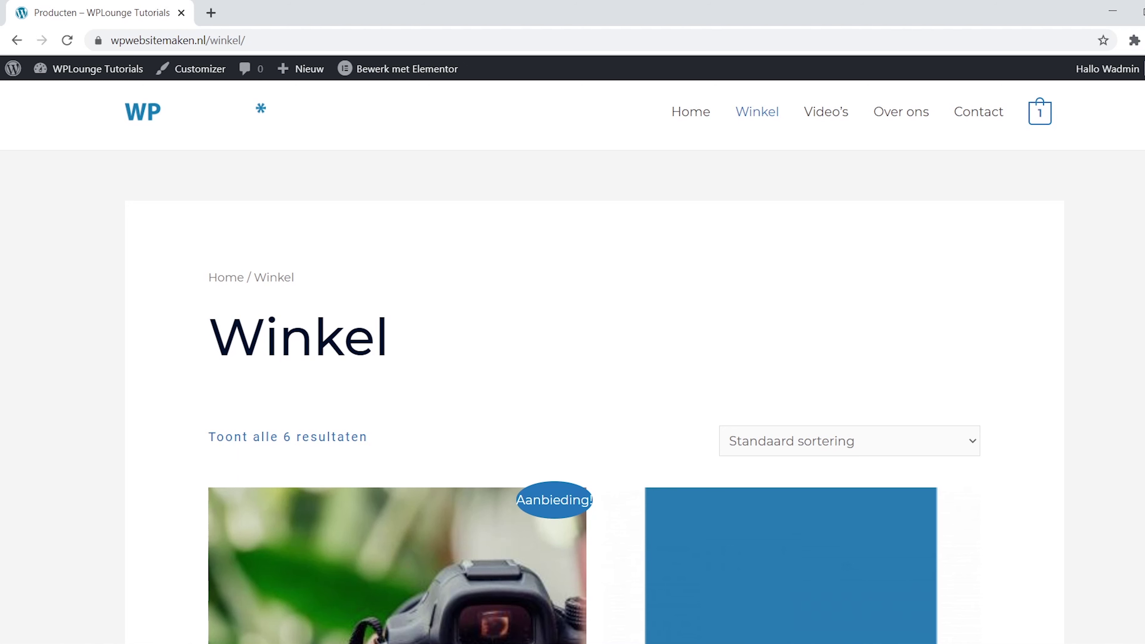
- Set the WooCommerce sidebar layout to Linker sidebar in the Customizer and check the shop preview
{"action": "left_click", "coordinate": [220, 81]}
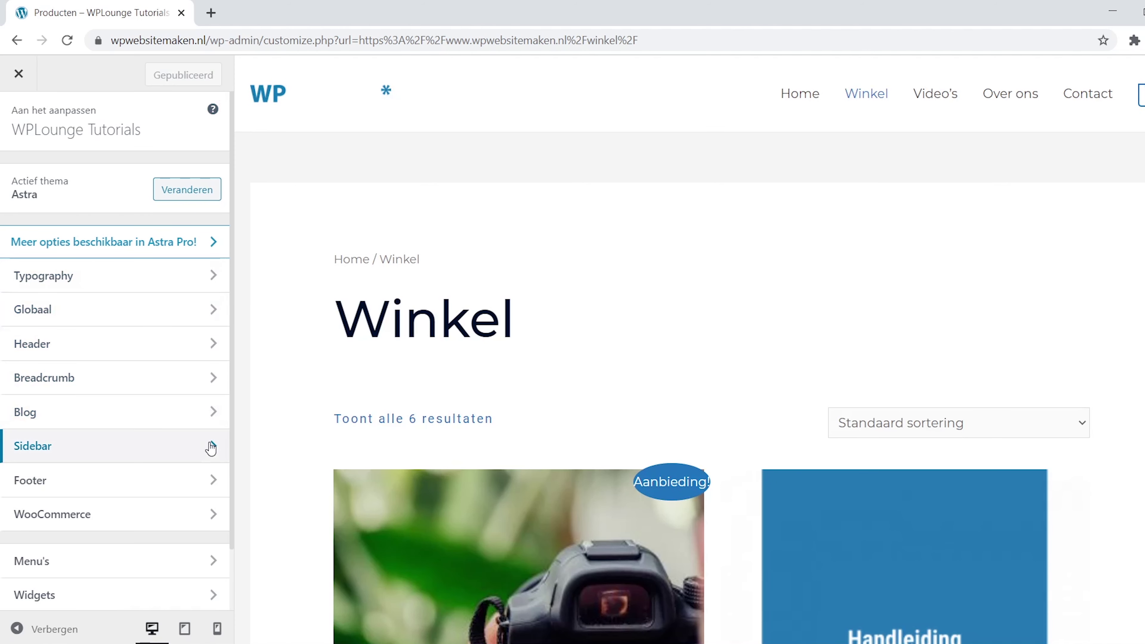
{"action": "left_click", "coordinate": [211, 446]}
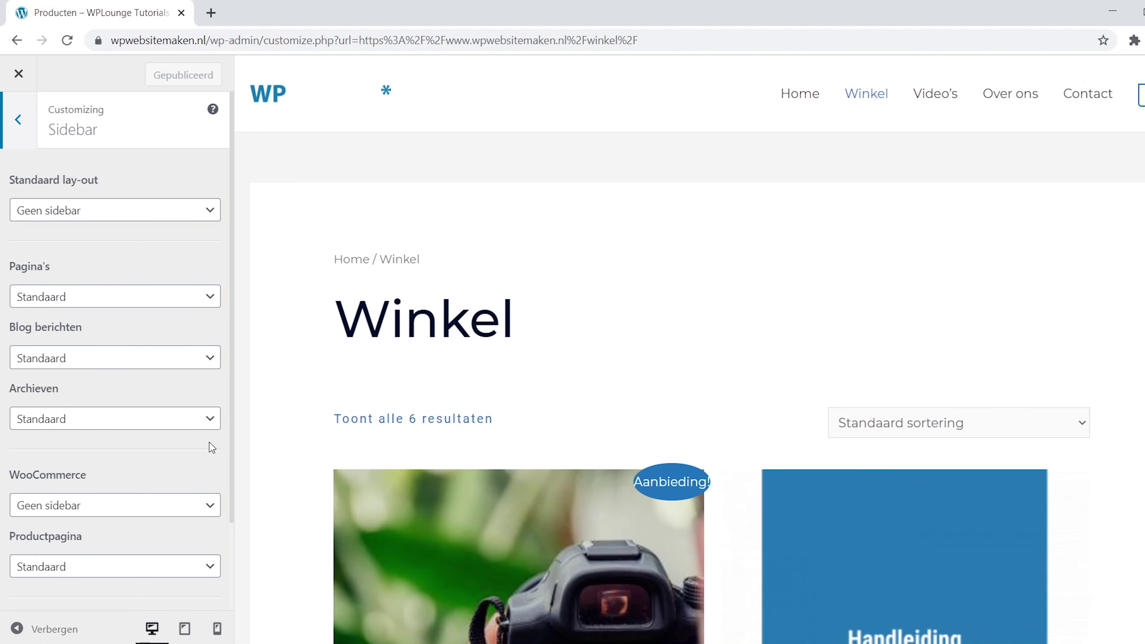
{"action": "left_click", "coordinate": [205, 507]}
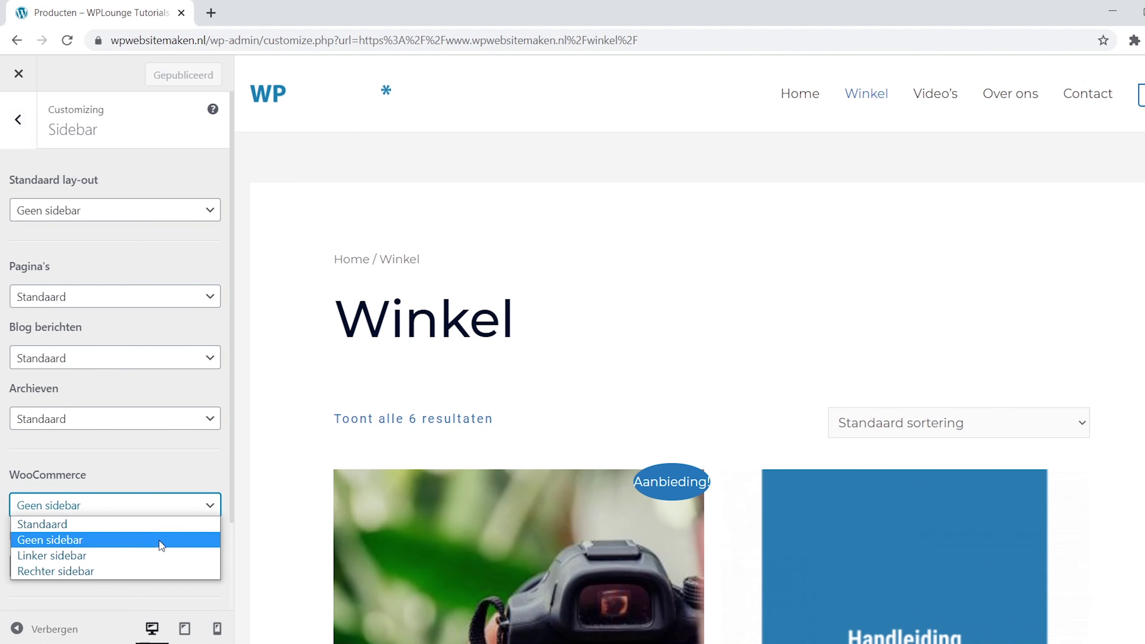
{"action": "left_click", "coordinate": [158, 554]}
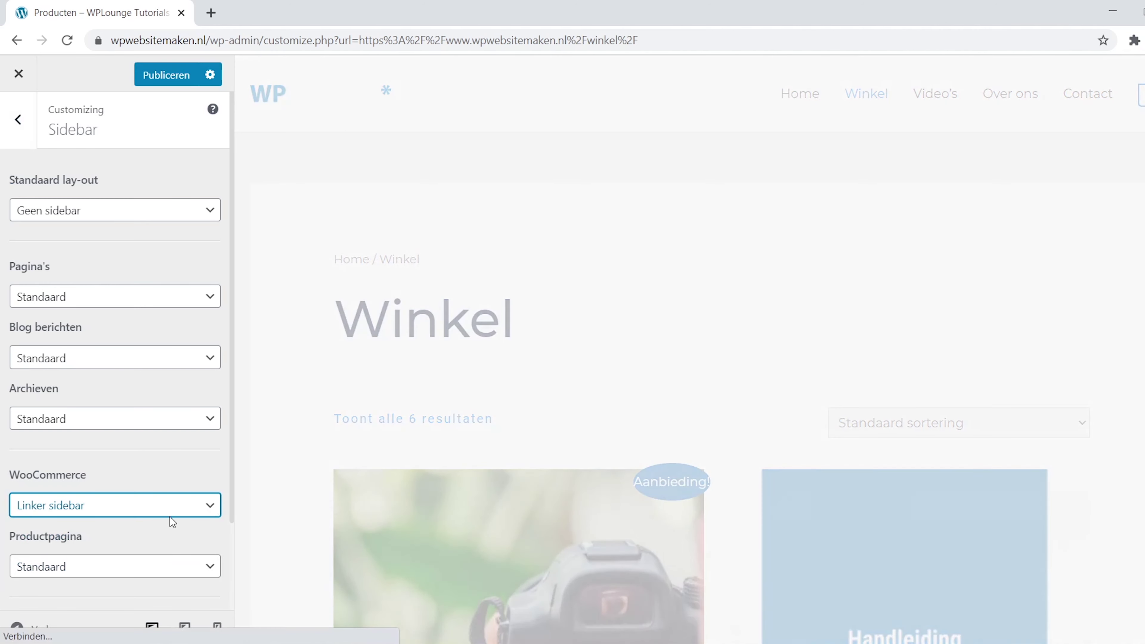
{"action": "scroll", "coordinate": [853, 350], "scroll_direction": "down", "scroll_amount": 10}
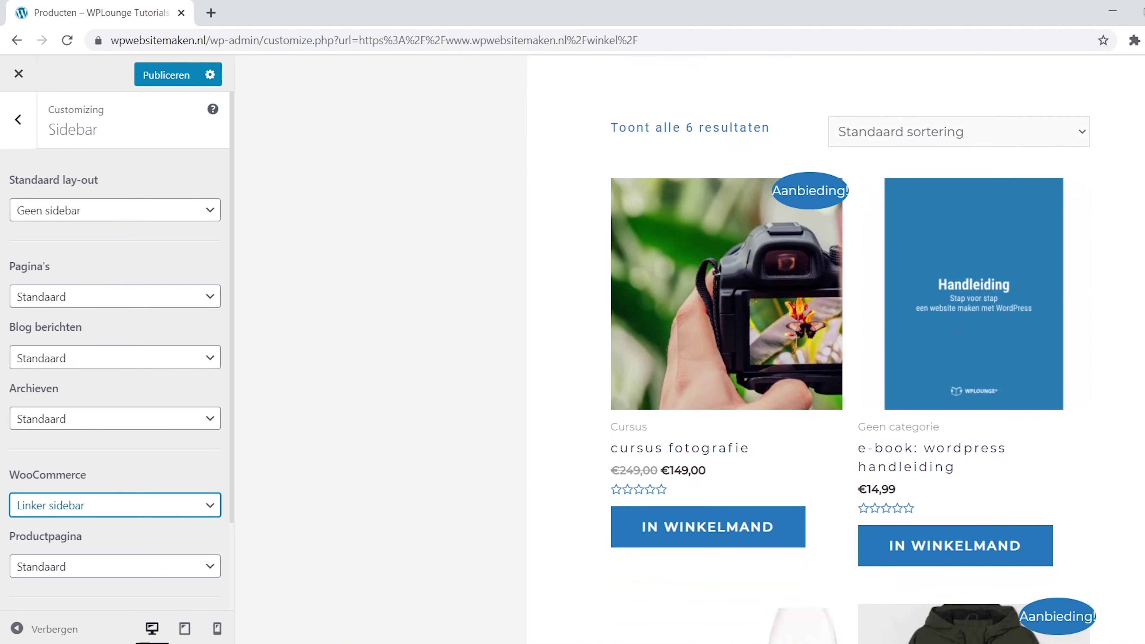
{"action": "scroll", "coordinate": [853, 350], "scroll_direction": "down", "scroll_amount": 8}
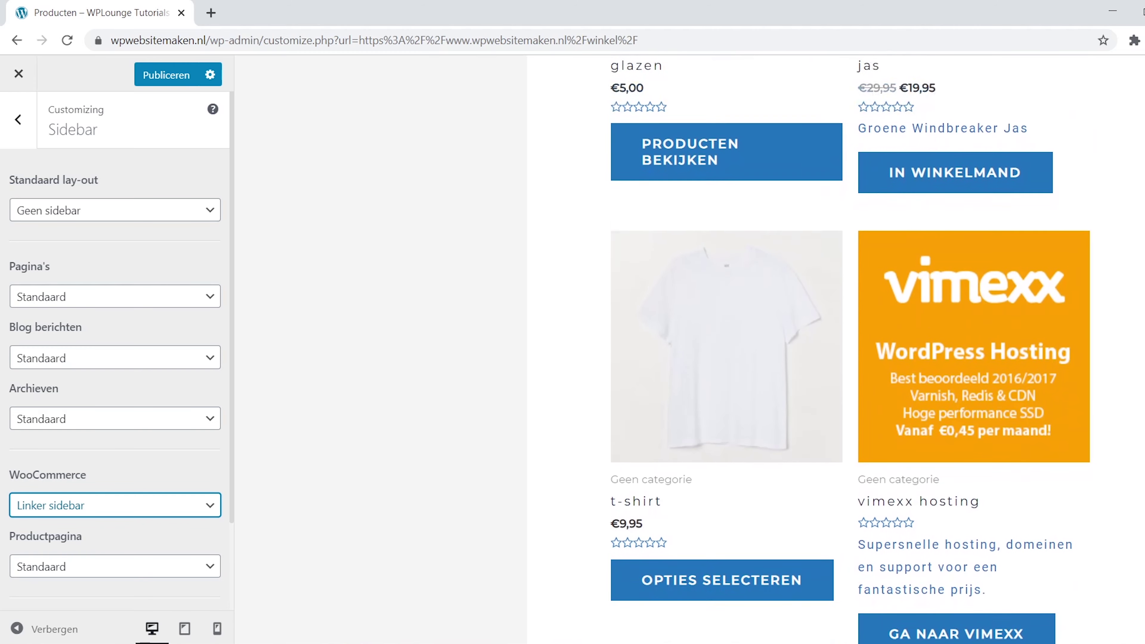
{"action": "scroll", "coordinate": [853, 350], "scroll_direction": "up", "scroll_amount": 15}
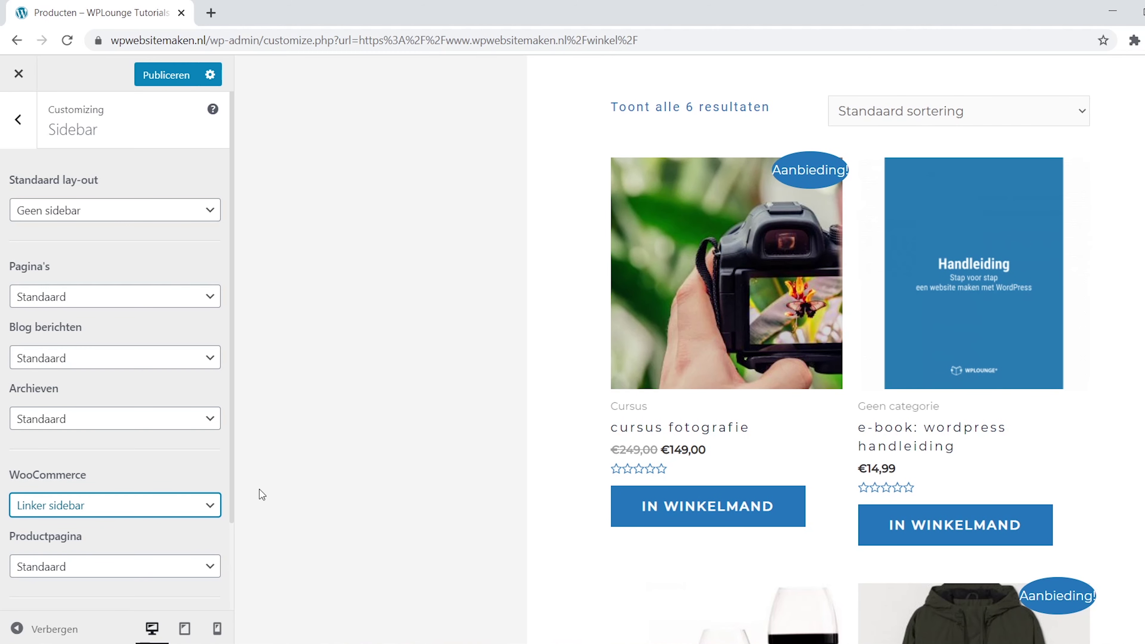
- Set the sidebar width to 20%, publish the change and close the Customizer
{"action": "scroll", "coordinate": [184, 493], "scroll_direction": "down", "scroll_amount": 3}
{"action": "left_click_drag", "start_coordinate": [184, 550], "coordinate": [168, 551]}
{"action": "type", "text": "20"}
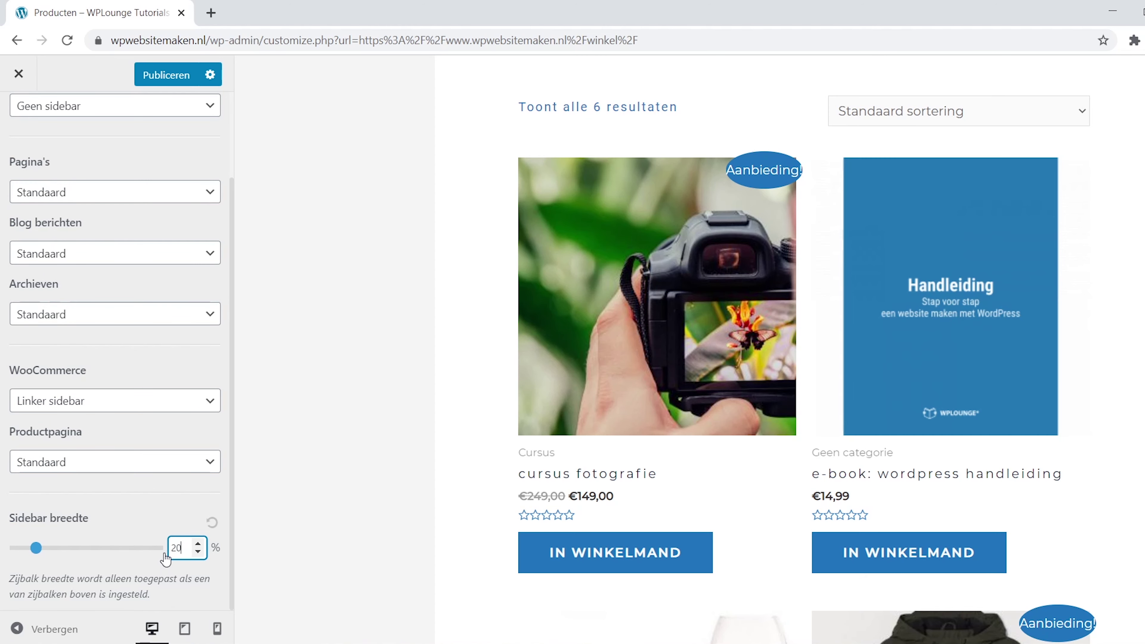
{"action": "scroll", "coordinate": [789, 343], "scroll_direction": "down", "scroll_amount": 15}
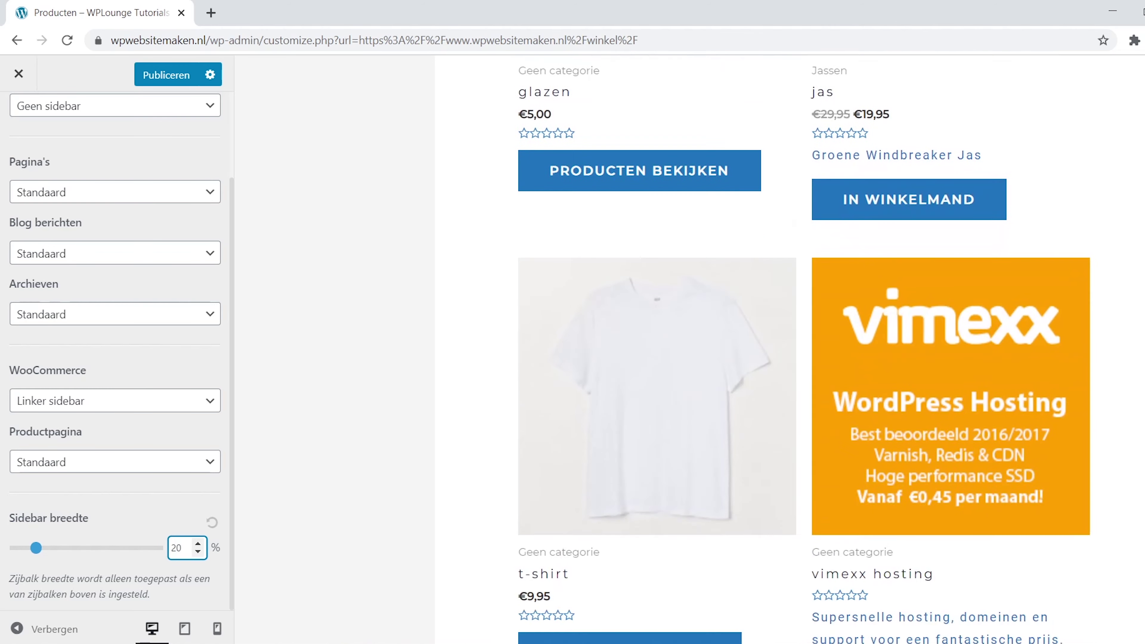
{"action": "scroll", "coordinate": [789, 343], "scroll_direction": "up", "scroll_amount": 12}
{"action": "scroll", "coordinate": [863, 256], "scroll_direction": "up", "scroll_amount": 3}
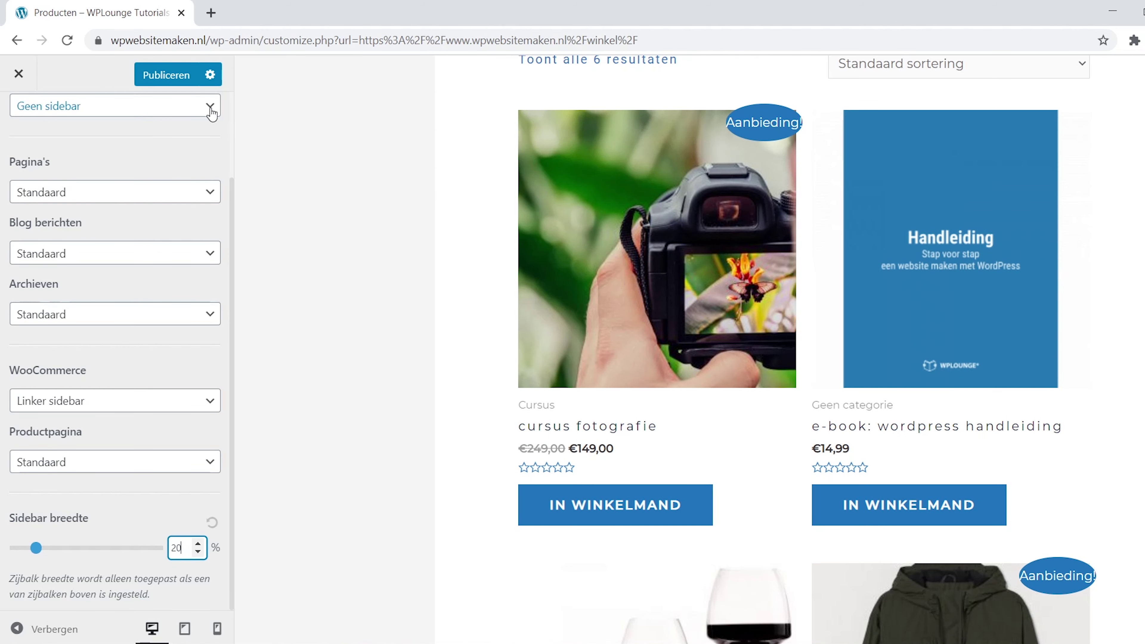
{"action": "left_click", "coordinate": [183, 83]}
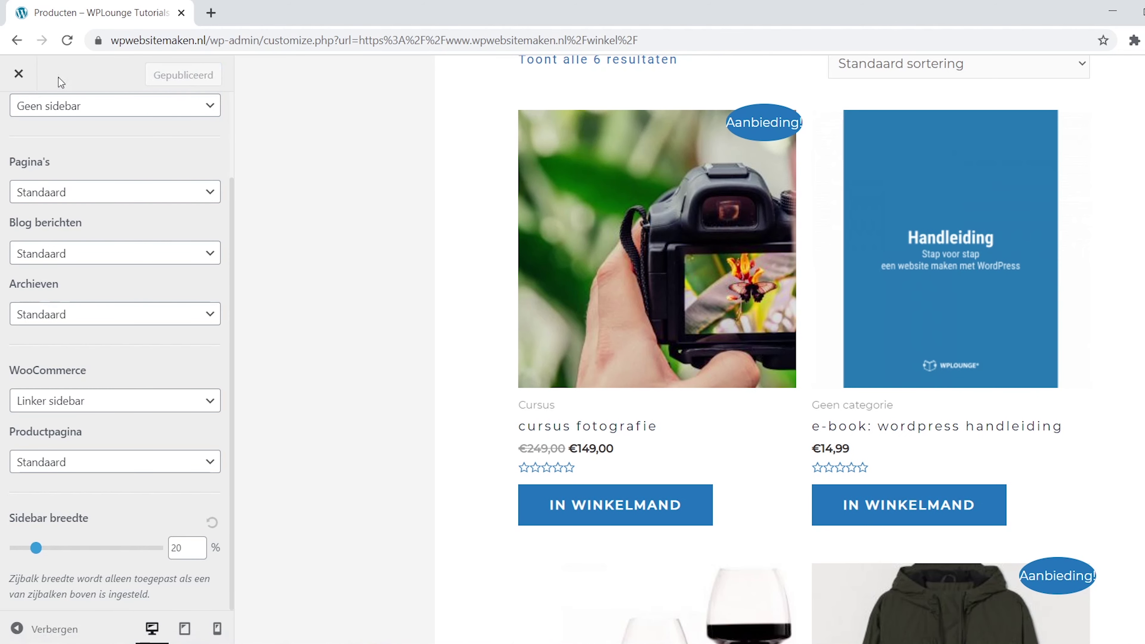
{"action": "left_click", "coordinate": [19, 74]}
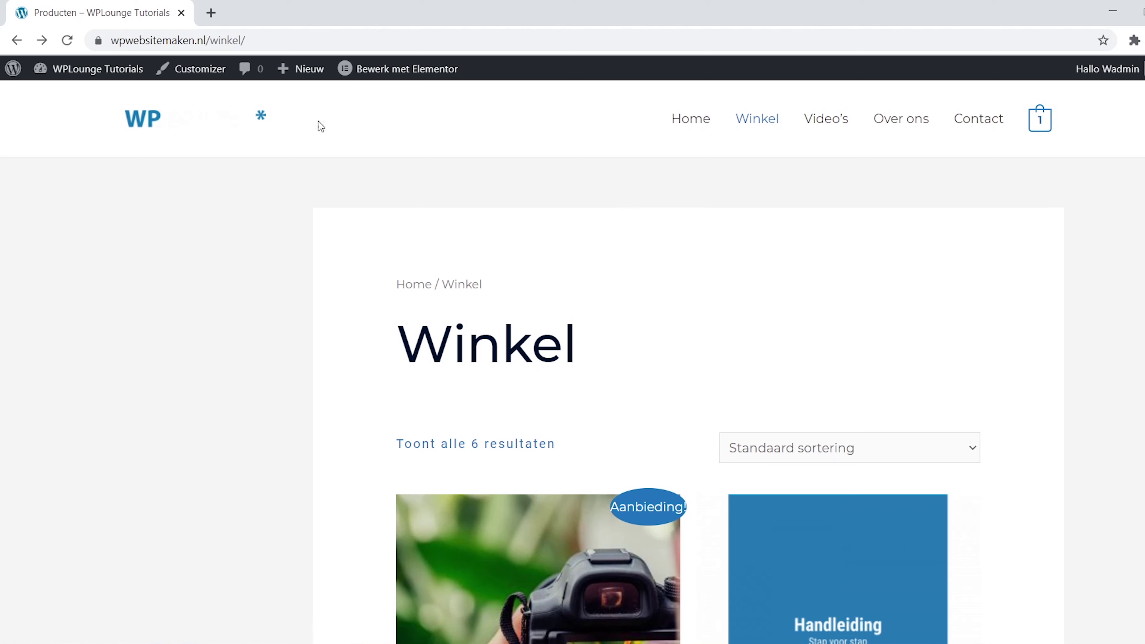
- Add the Filter producten op prijs widget to the WooCommerce Sidebar on the Widgets page
{"action": "mouse_move", "coordinate": [136, 82]}
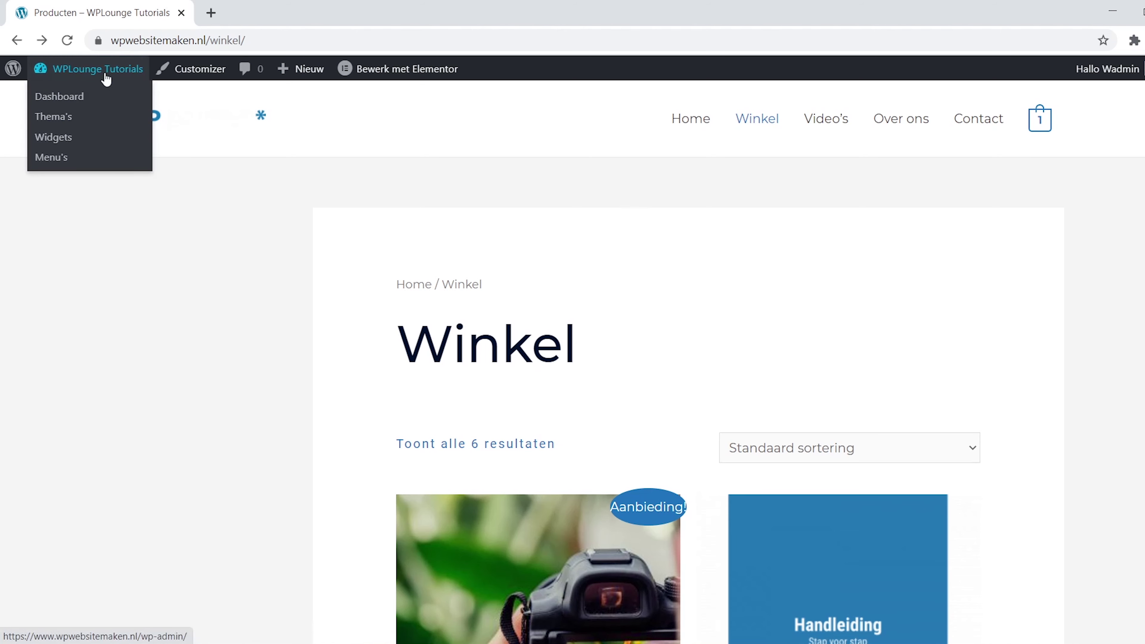
{"action": "left_click", "coordinate": [68, 147]}
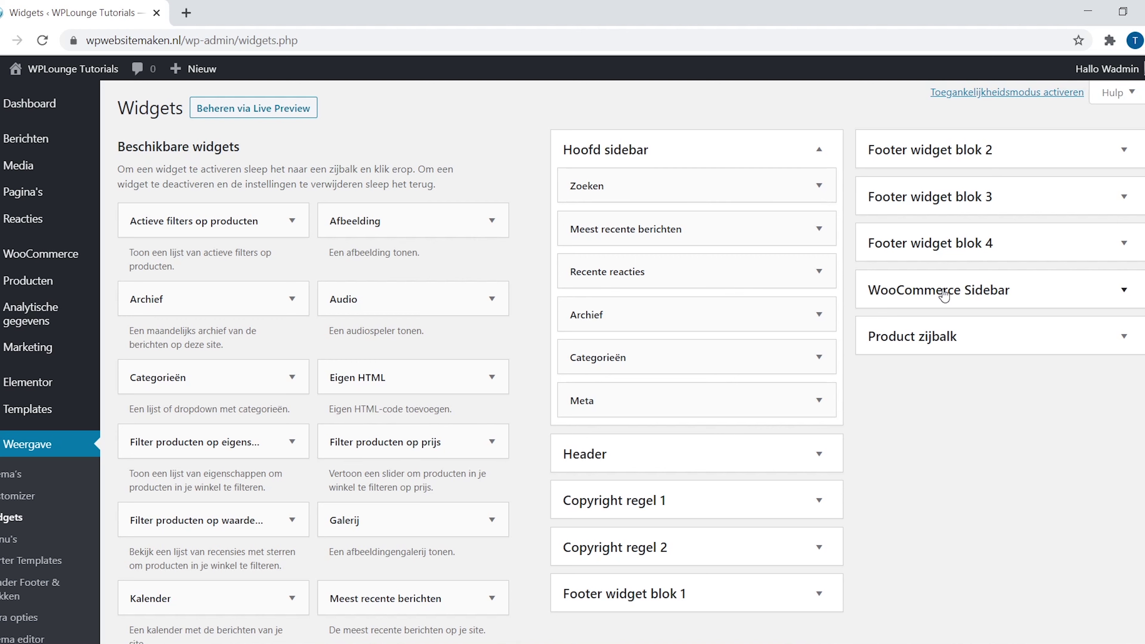
{"action": "left_click", "coordinate": [1122, 295]}
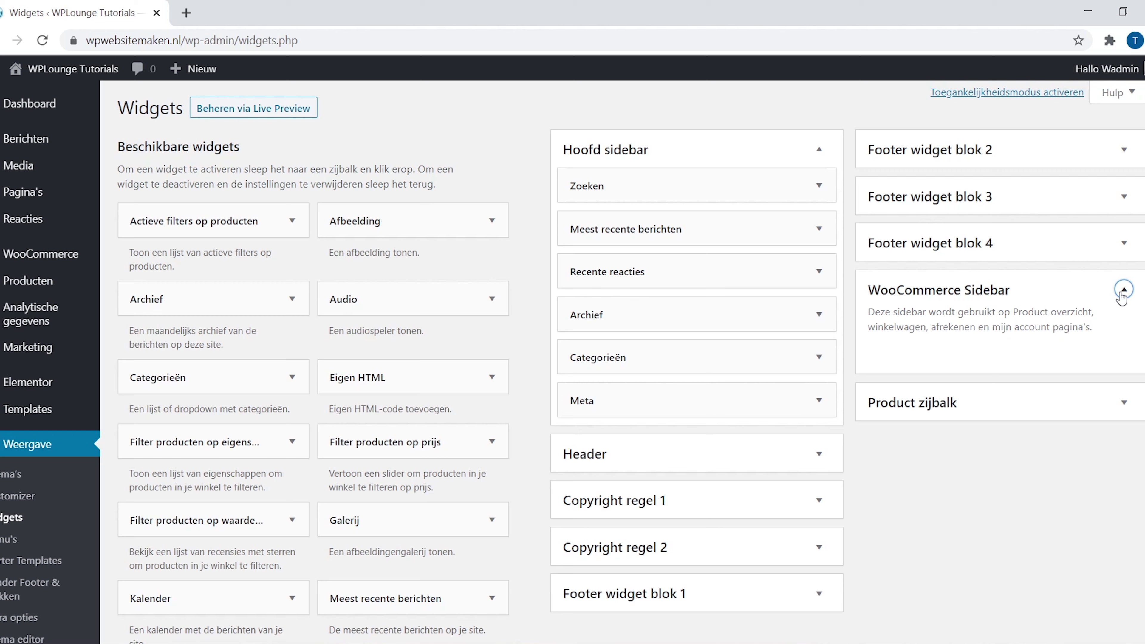
{"action": "left_click_drag", "start_coordinate": [371, 450], "coordinate": [952, 359]}
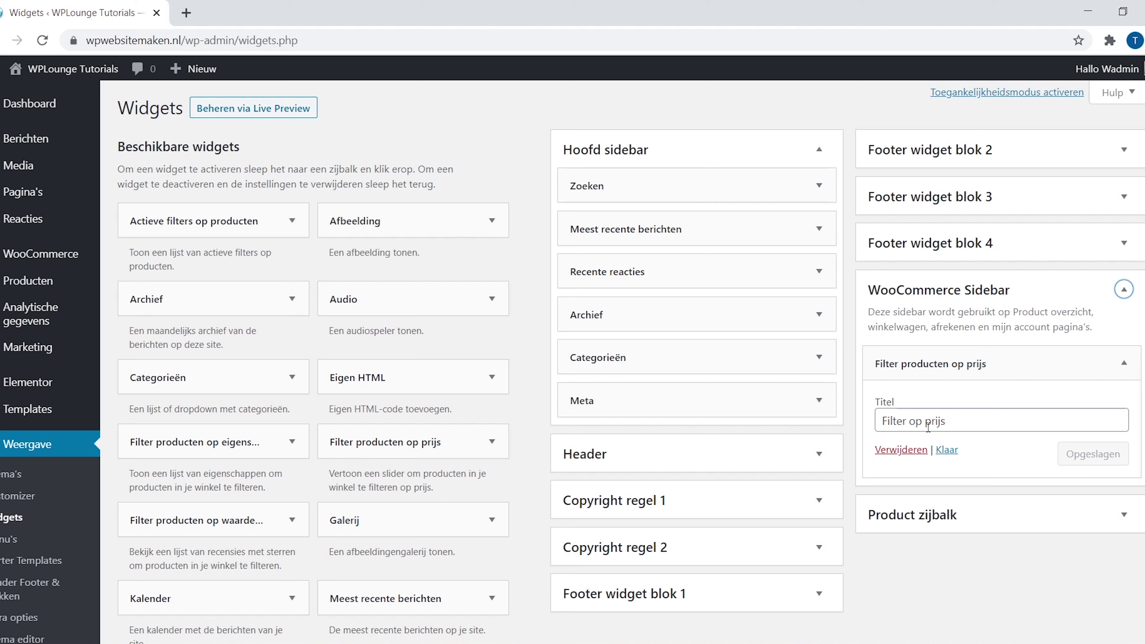
{"action": "left_click", "coordinate": [946, 450]}
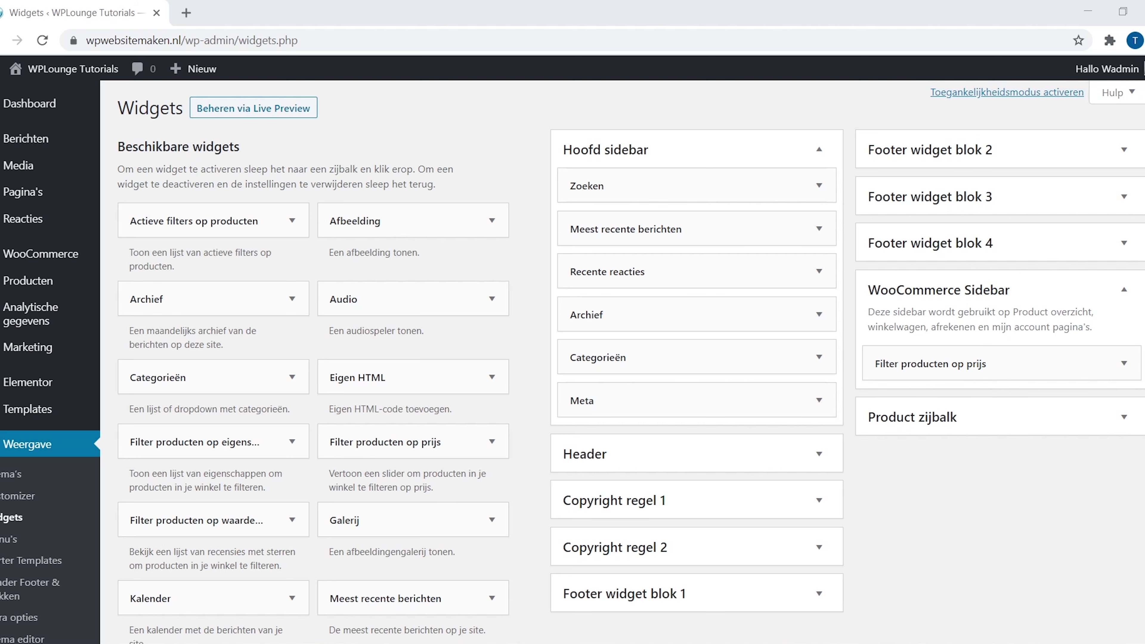
- Visit the shop, filter the products by a price from €10 to €70 and review the filtered products
{"action": "mouse_move", "coordinate": [72, 70]}
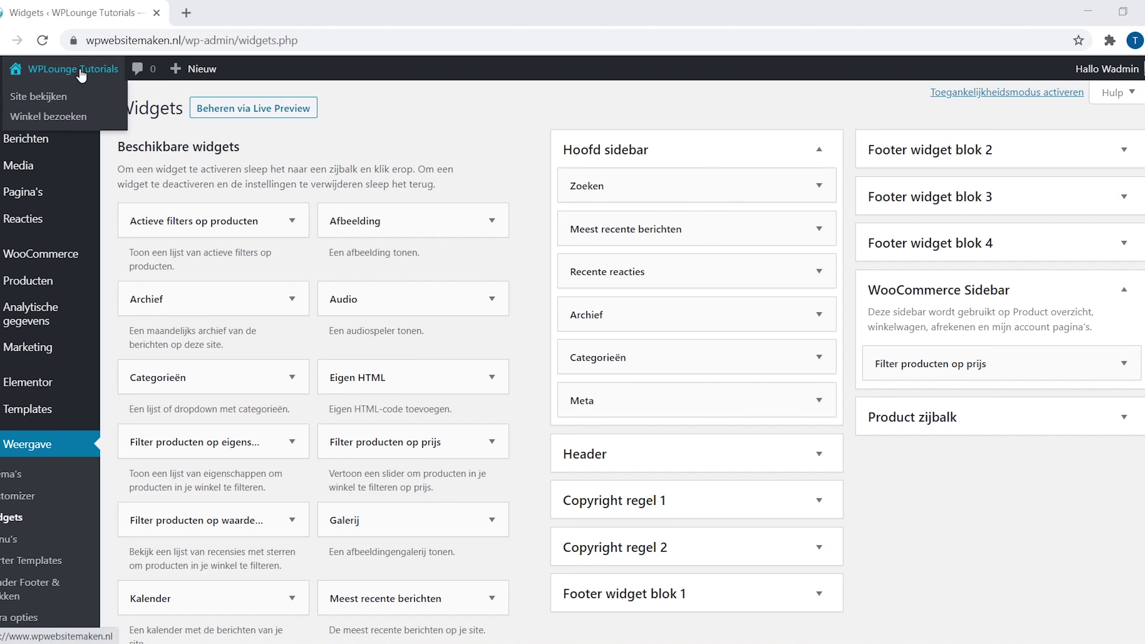
{"action": "left_click", "coordinate": [90, 121]}
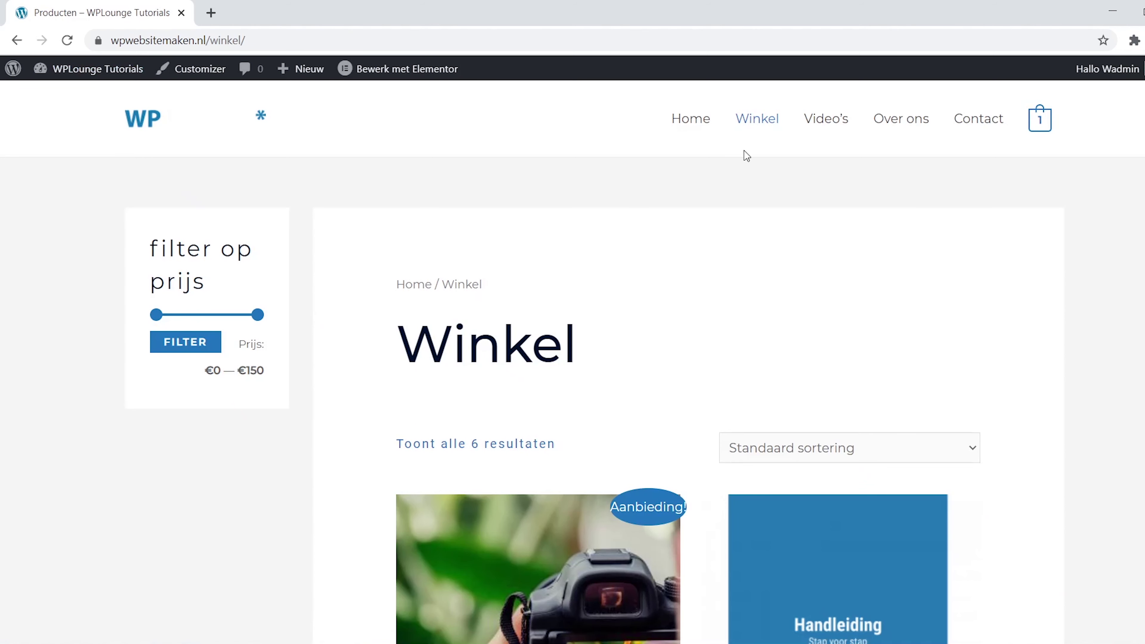
{"action": "scroll", "coordinate": [1084, 186], "scroll_direction": "down", "scroll_amount": 3}
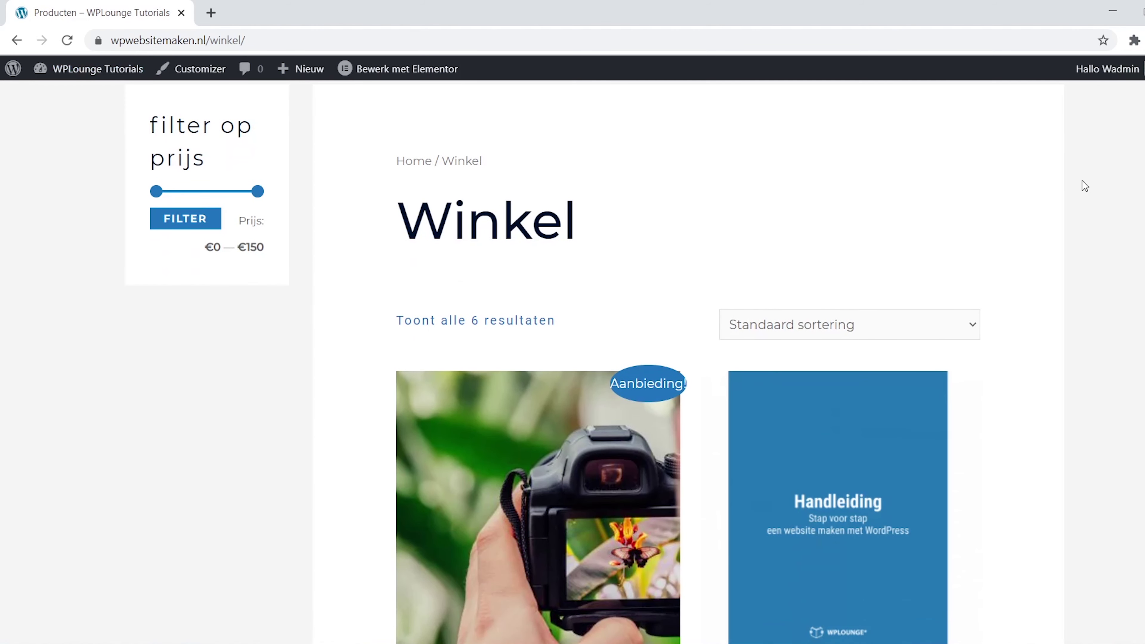
{"action": "left_click_drag", "start_coordinate": [258, 191], "coordinate": [162, 192]}
{"action": "left_click", "coordinate": [183, 219]}
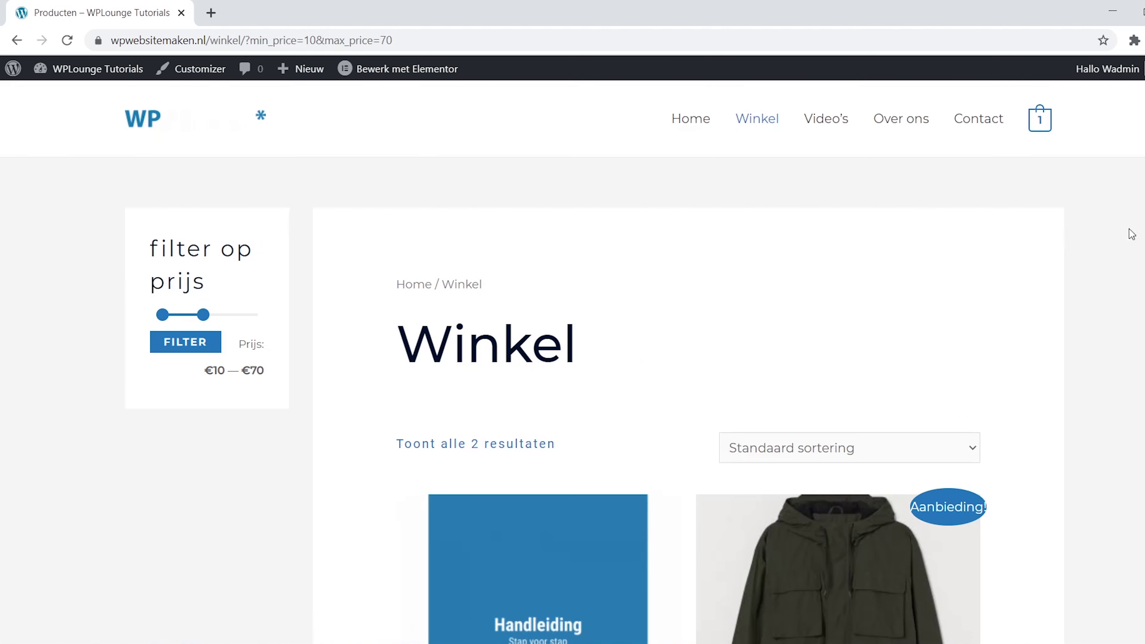
{"action": "scroll", "coordinate": [1128, 233], "scroll_direction": "down", "scroll_amount": 1}
{"action": "scroll", "coordinate": [573, 361], "scroll_direction": "down", "scroll_amount": 12}
{"action": "scroll", "coordinate": [573, 360], "scroll_direction": "up", "scroll_amount": 6}
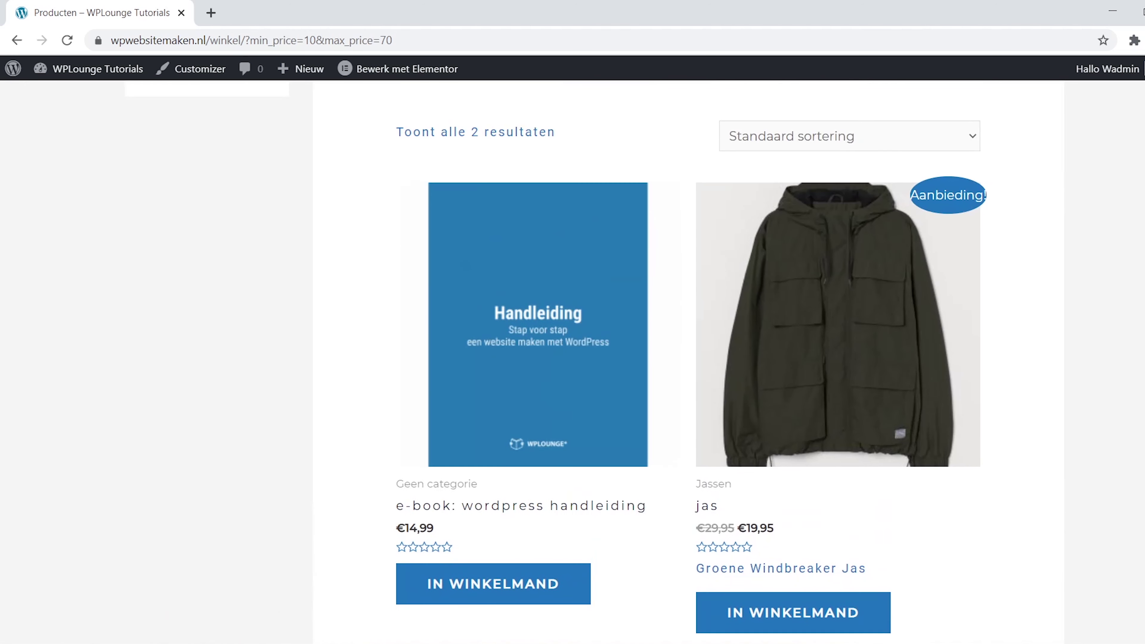
{"action": "scroll", "coordinate": [572, 360], "scroll_direction": "down", "scroll_amount": 1}
{"action": "scroll", "coordinate": [572, 361], "scroll_direction": "up", "scroll_amount": 4}
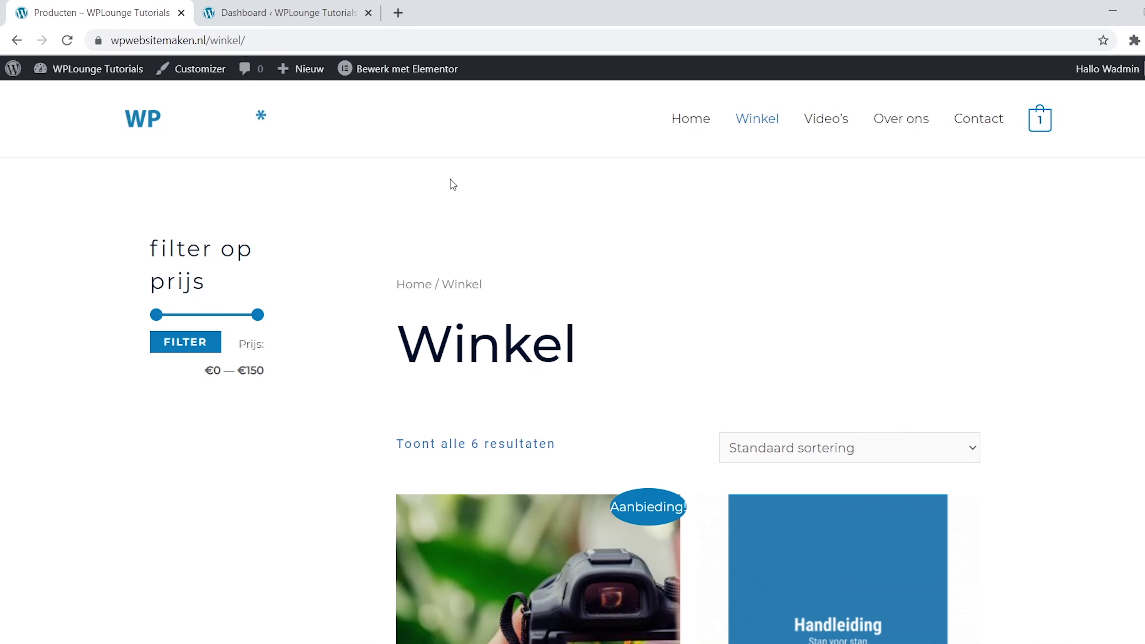
- Open the WooCommerce store notice settings in the Customizer and preview the notice by enabling it, then disable it again
{"action": "left_click", "coordinate": [221, 80]}
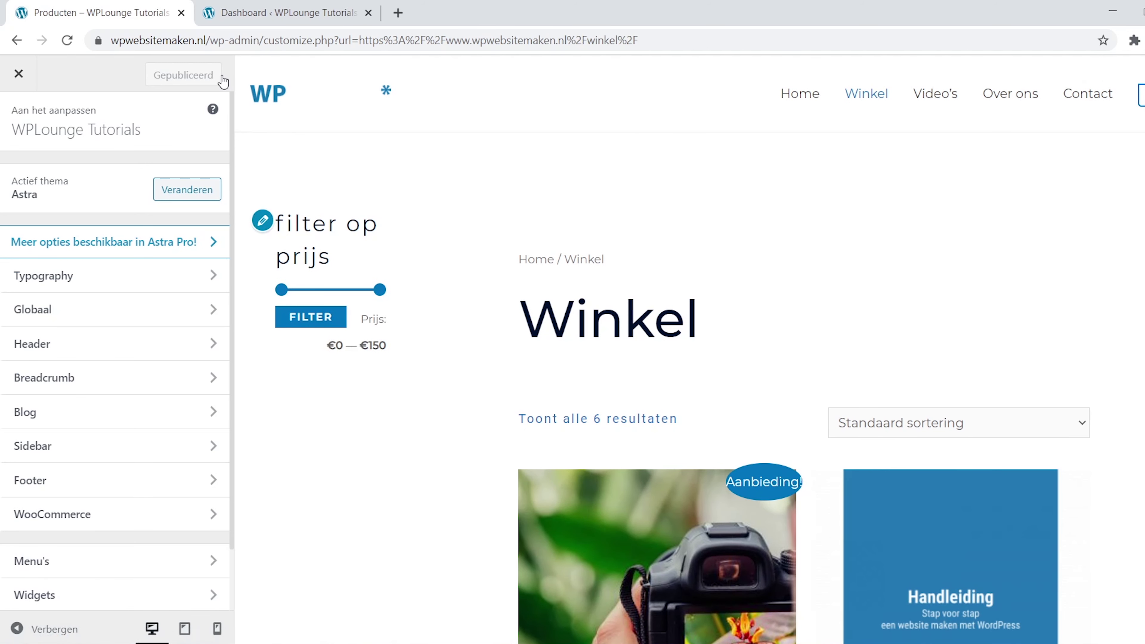
{"action": "left_click", "coordinate": [203, 519]}
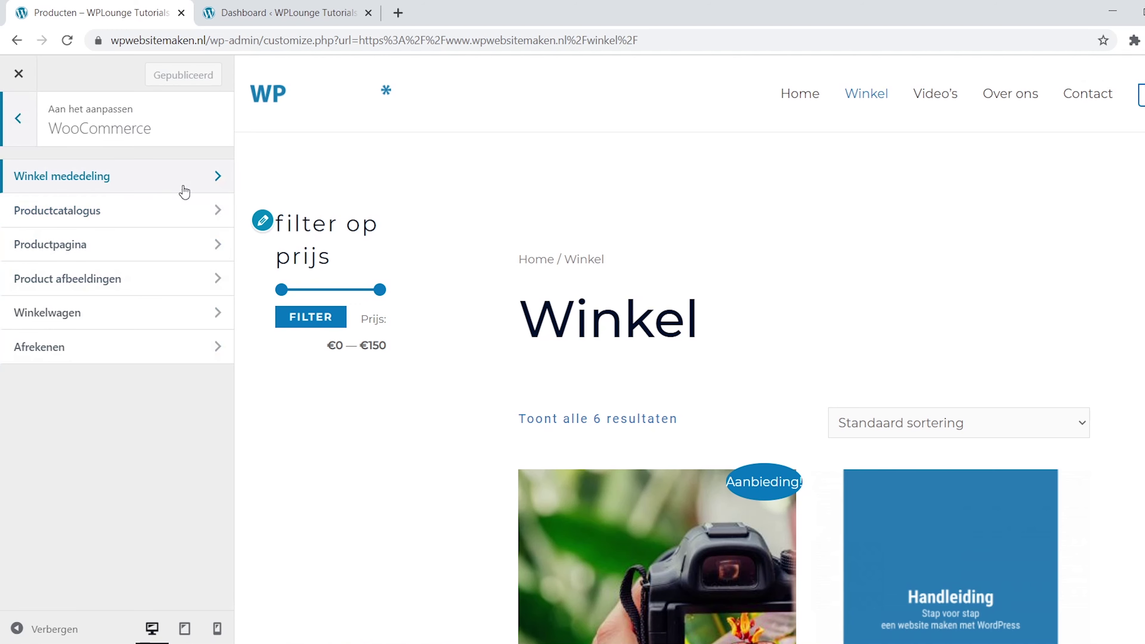
{"action": "left_click", "coordinate": [123, 183]}
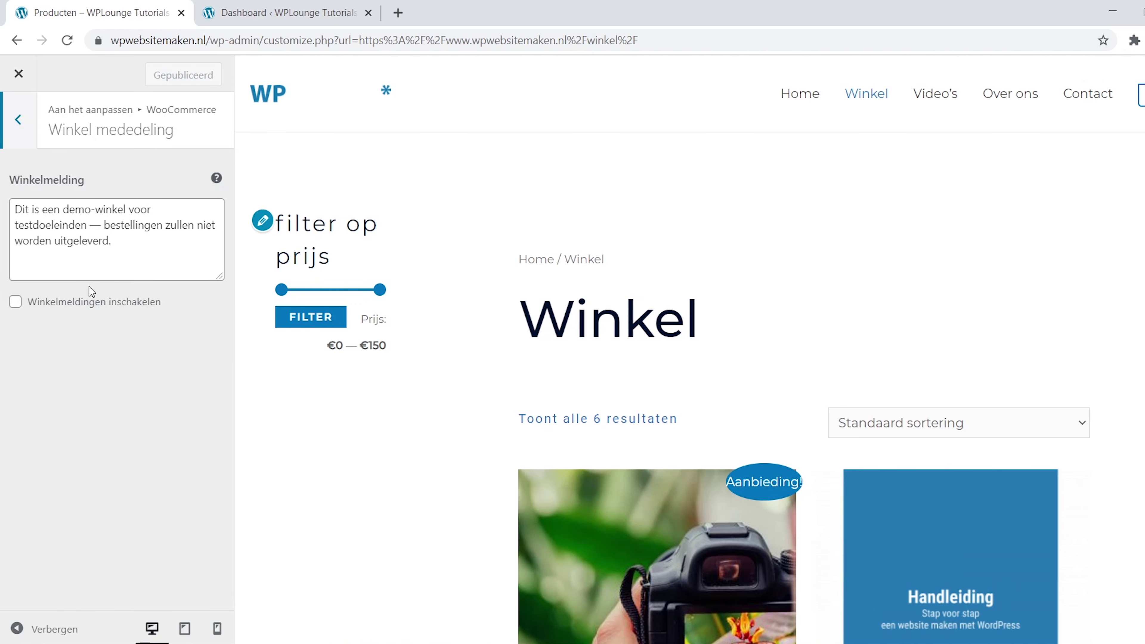
{"action": "left_click", "coordinate": [16, 302]}
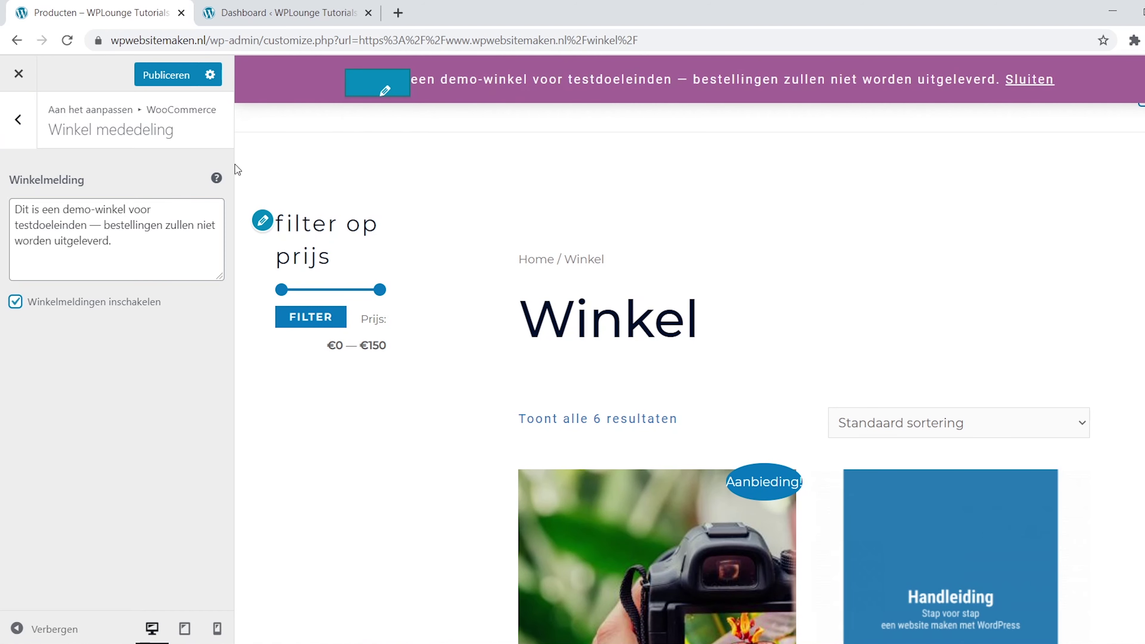
{"action": "left_click", "coordinate": [16, 302]}
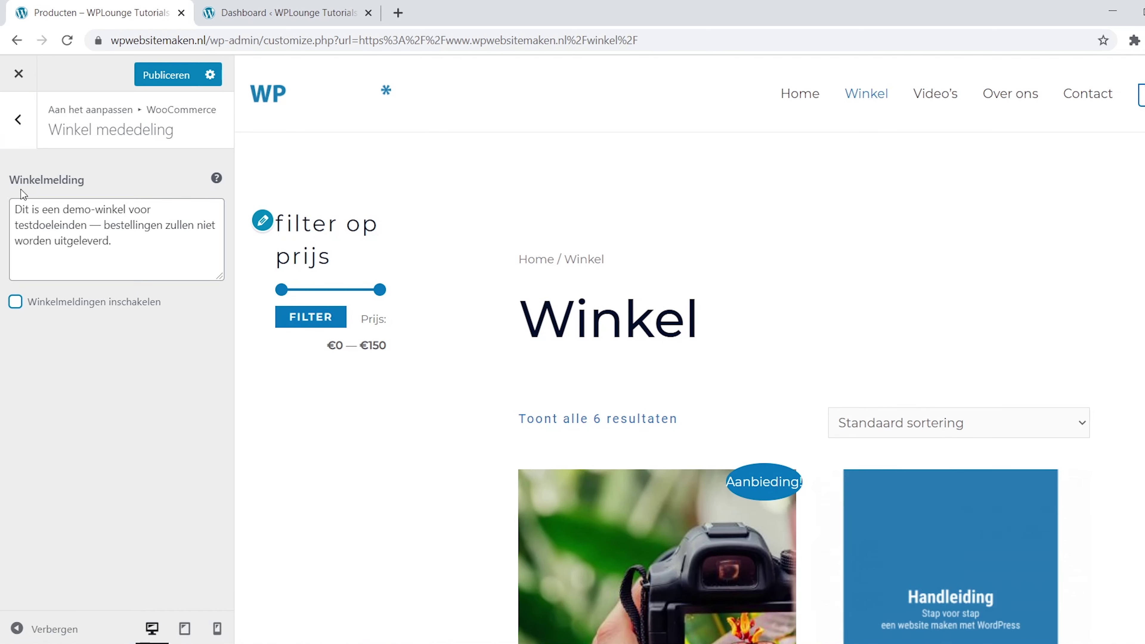
- Set the shop page display to Categorieën weergeven in the WooCommerce Productcatalogus settings and preview the category overview
{"action": "left_click", "coordinate": [18, 119]}
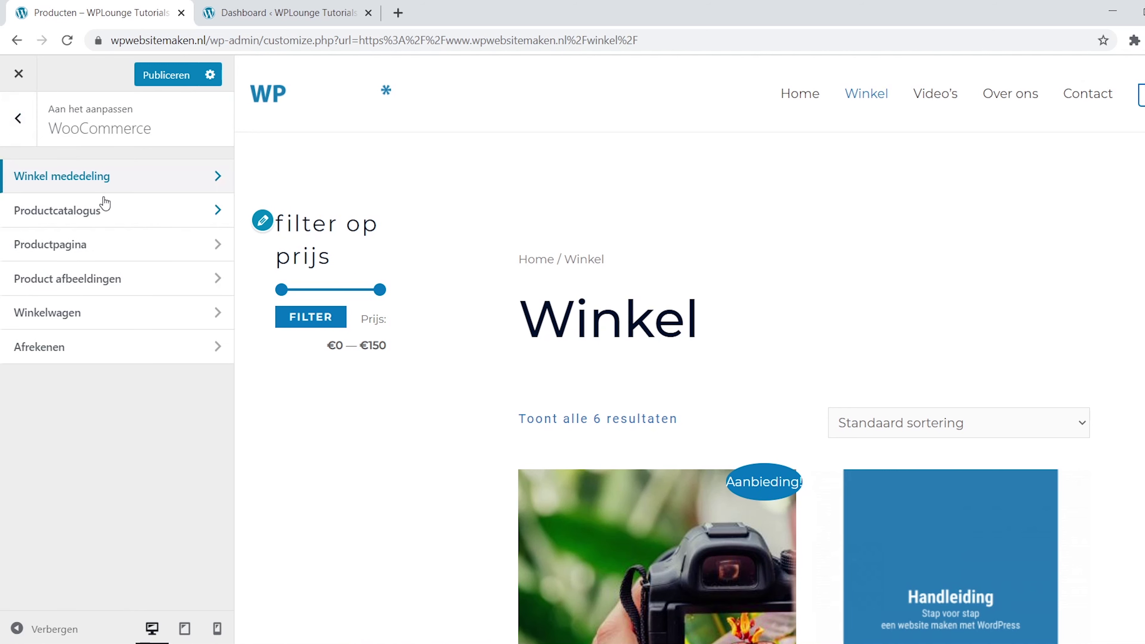
{"action": "left_click", "coordinate": [180, 216]}
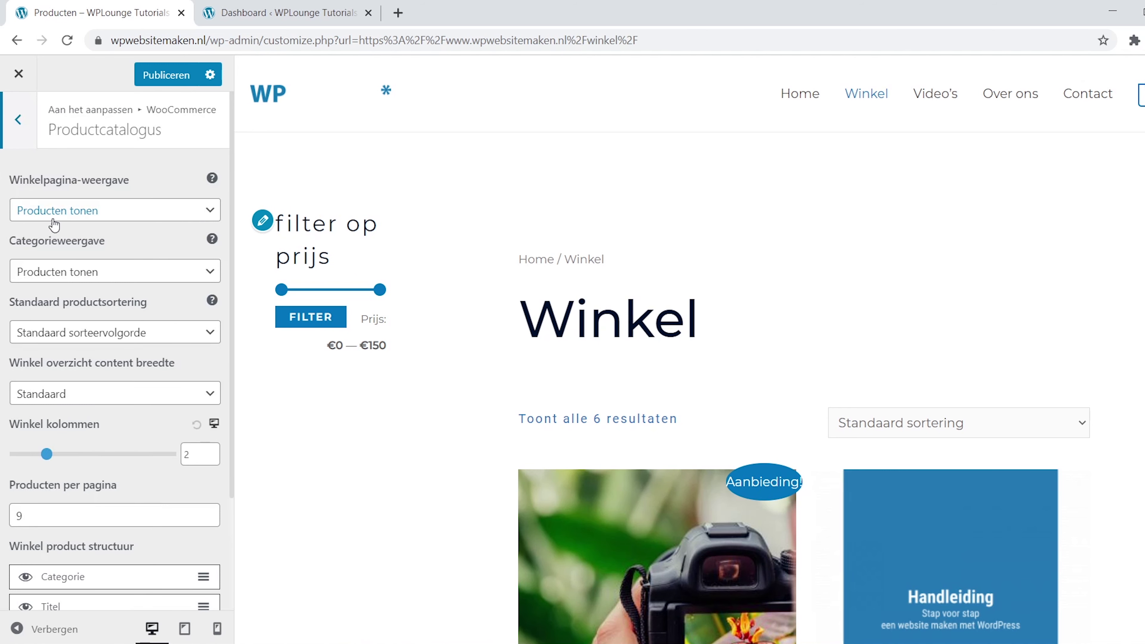
{"action": "left_click", "coordinate": [213, 216]}
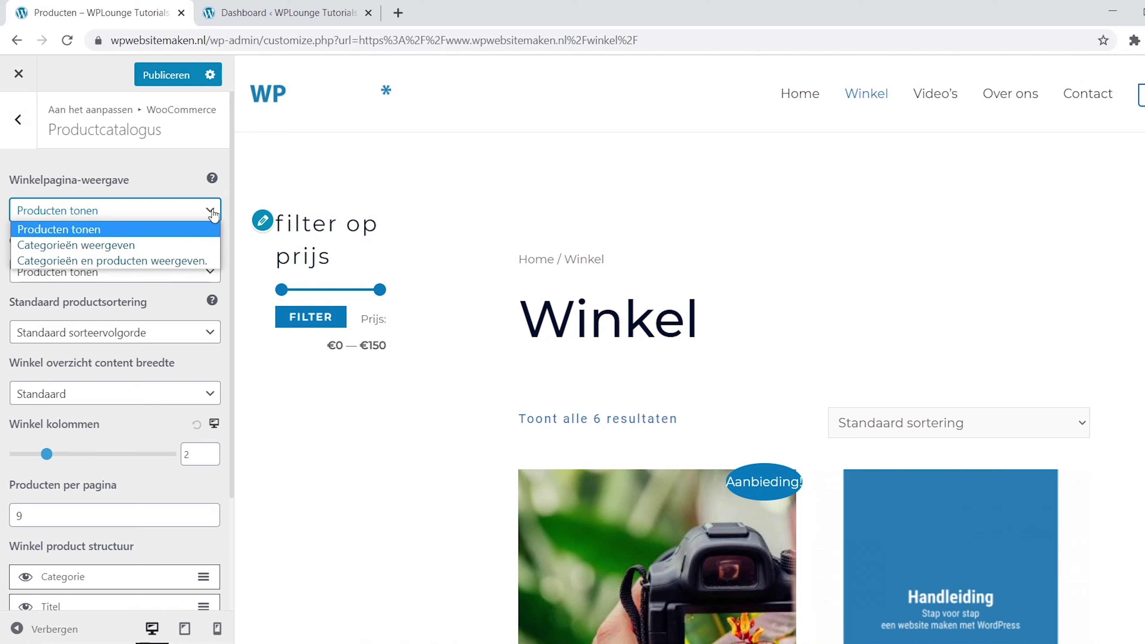
{"action": "left_click", "coordinate": [150, 245]}
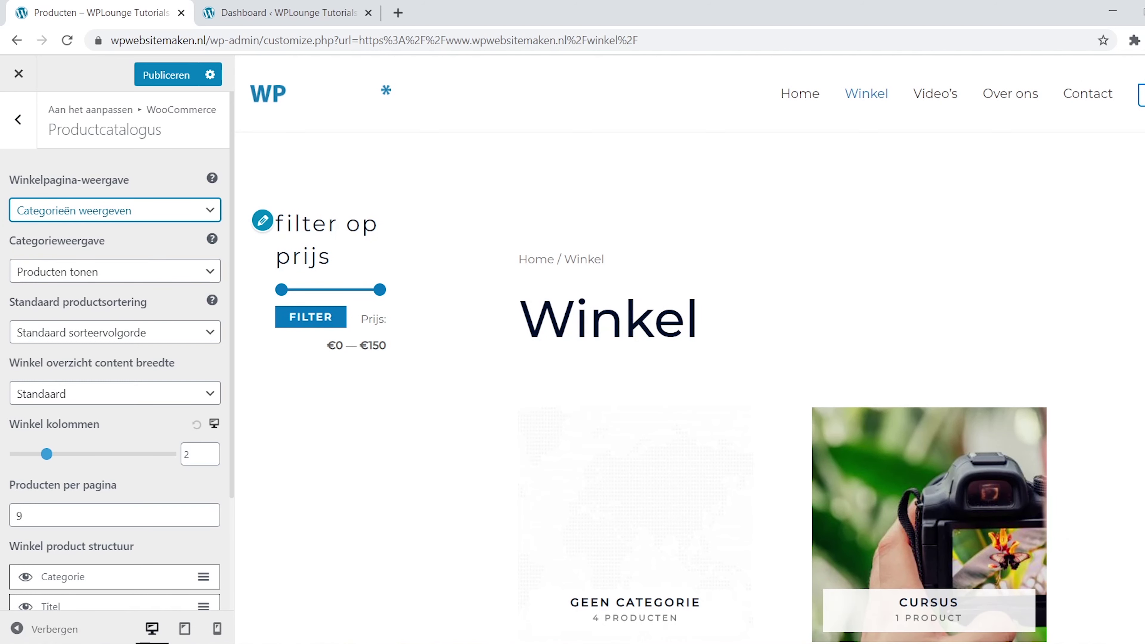
{"action": "scroll", "coordinate": [689, 361], "scroll_direction": "down", "scroll_amount": 6}
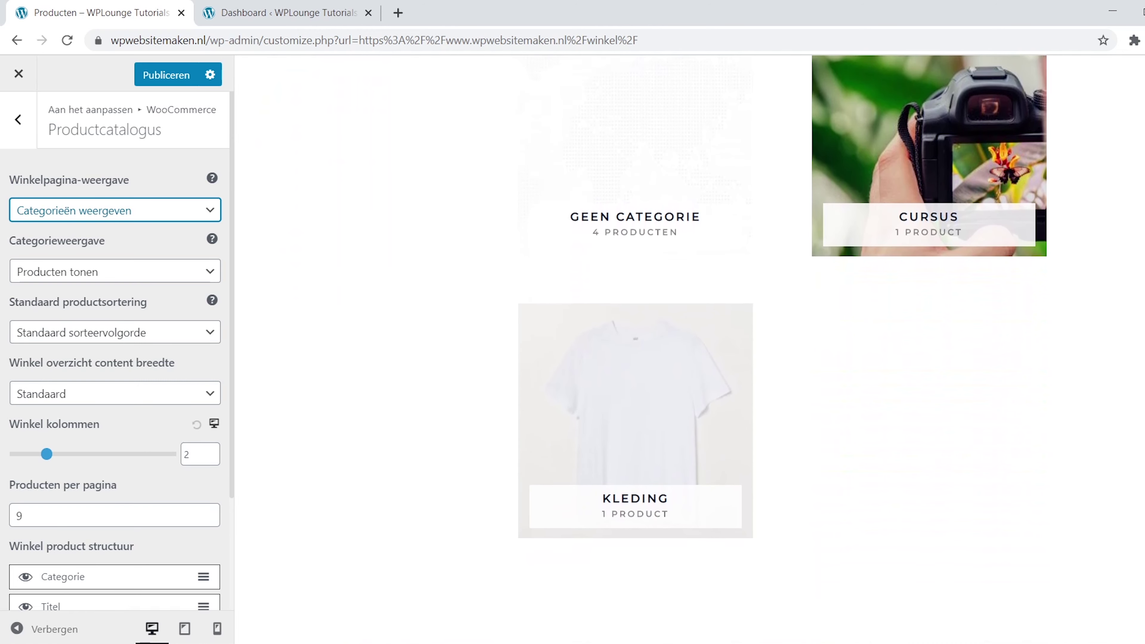
{"action": "scroll", "coordinate": [907, 315], "scroll_direction": "up", "scroll_amount": 2}
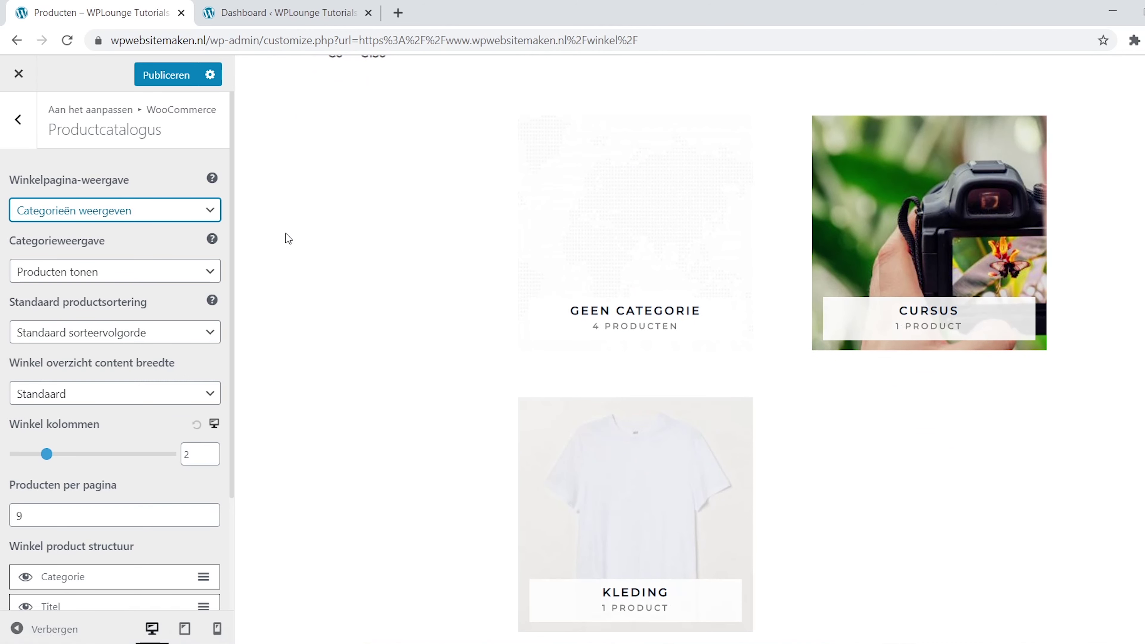
- Open the Geen categorie product category for editing in the dashboard, review its thumbnail options and return to the Customizer
{"action": "left_click", "coordinate": [277, 14]}
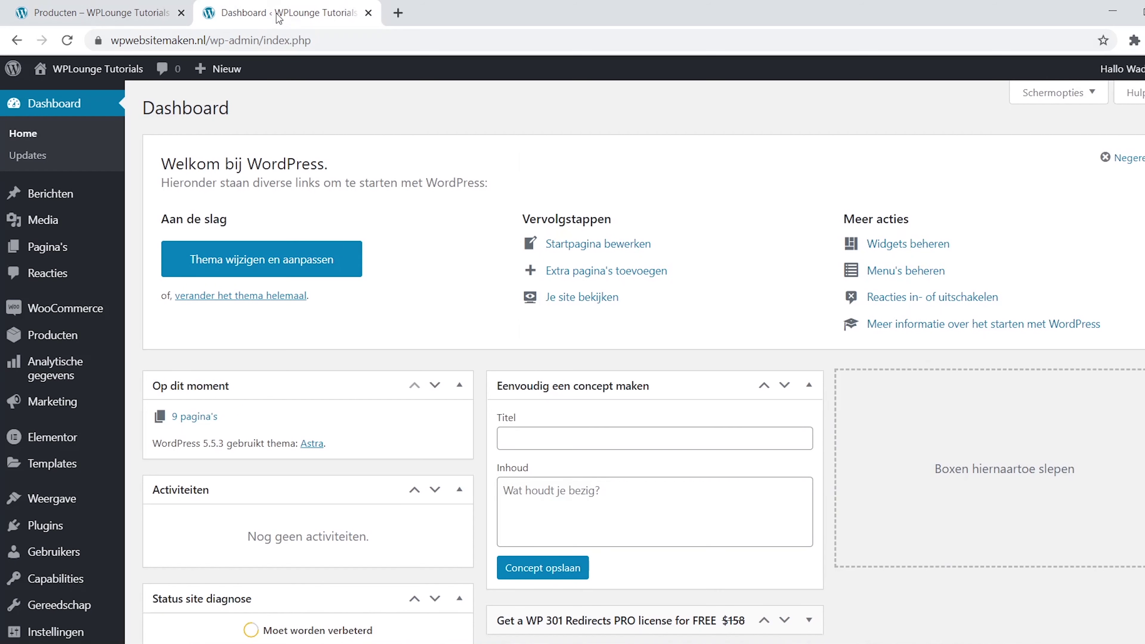
{"action": "mouse_move", "coordinate": [72, 348]}
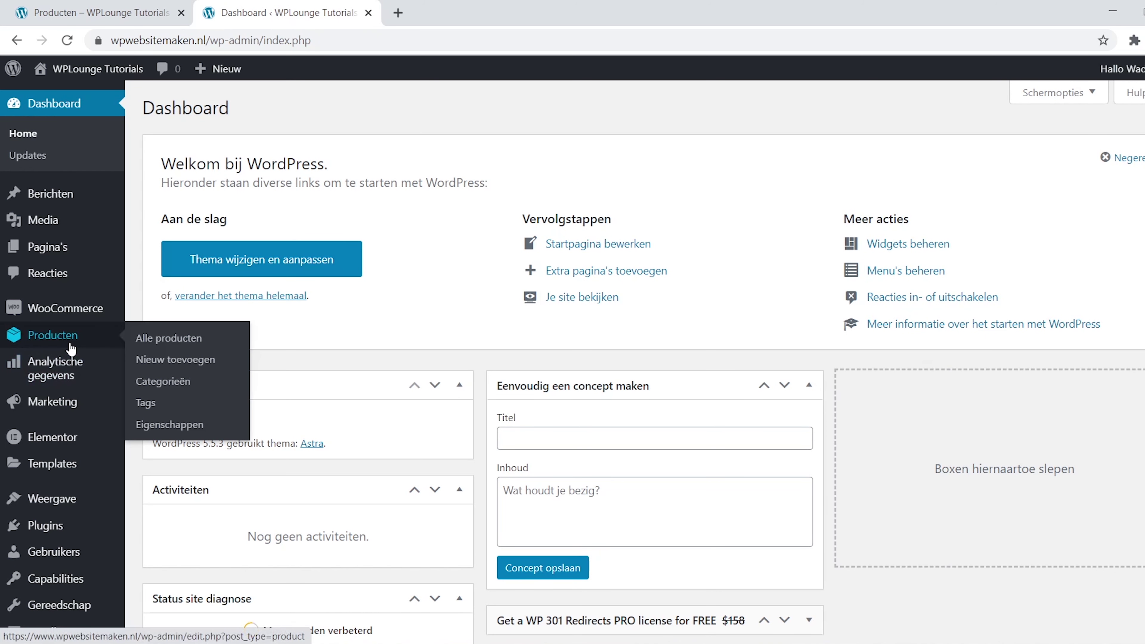
{"action": "left_click", "coordinate": [206, 385]}
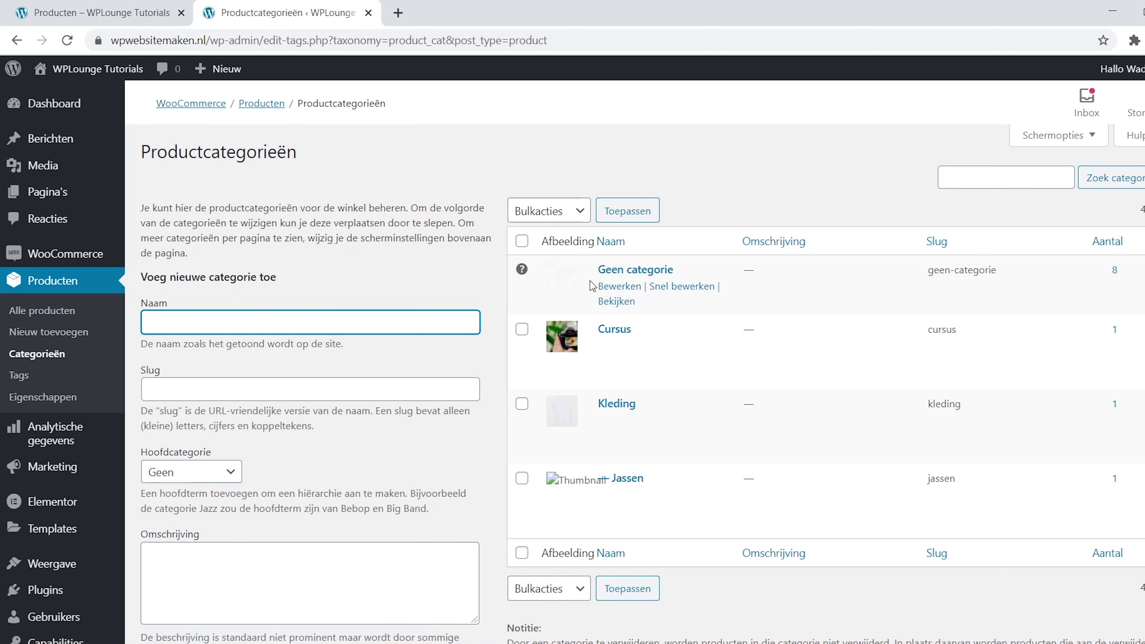
{"action": "left_click", "coordinate": [624, 288]}
{"action": "scroll", "coordinate": [724, 451], "scroll_direction": "down", "scroll_amount": 2}
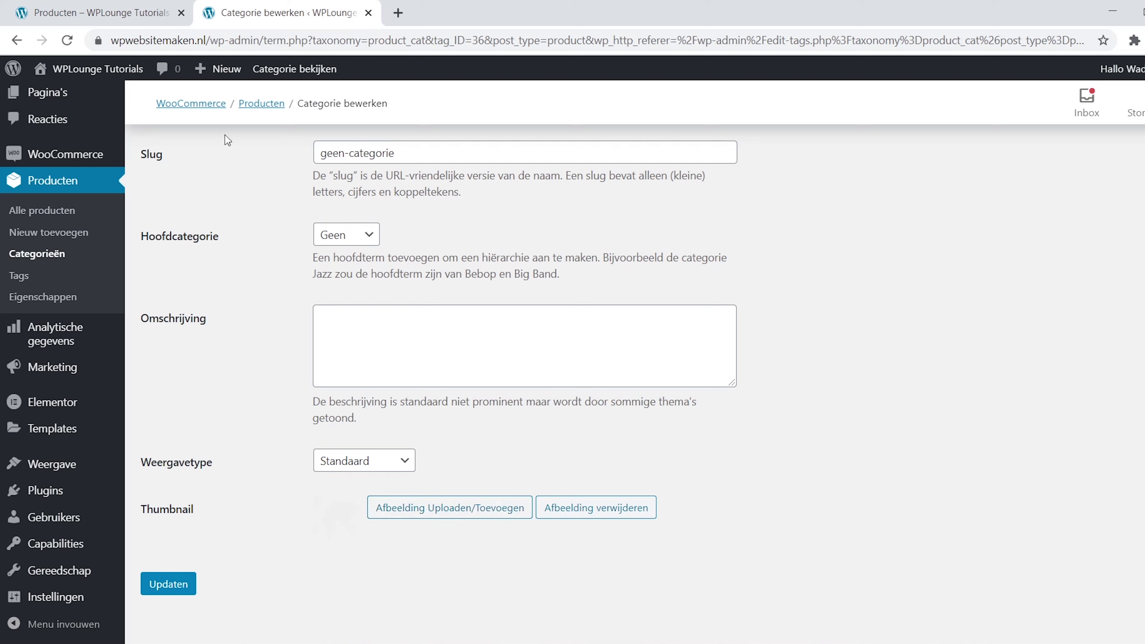
{"action": "left_click", "coordinate": [126, 22]}
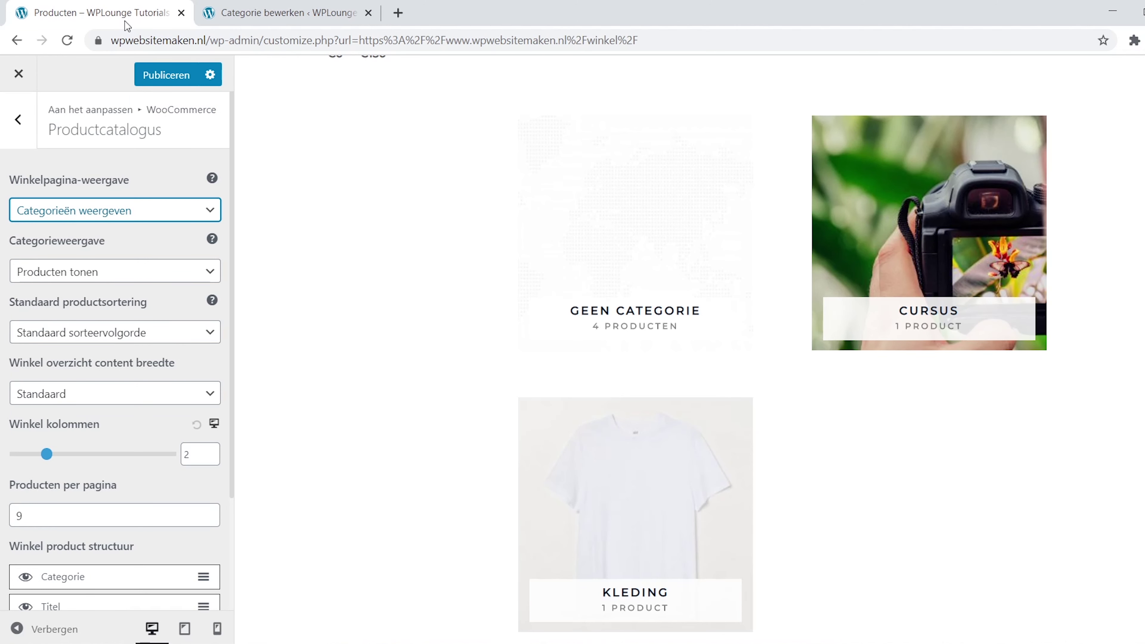
- Set the shop page display to Producten tonen and choose Standaard sorteervolgorde as the default product sorting
{"action": "left_click", "coordinate": [210, 211]}
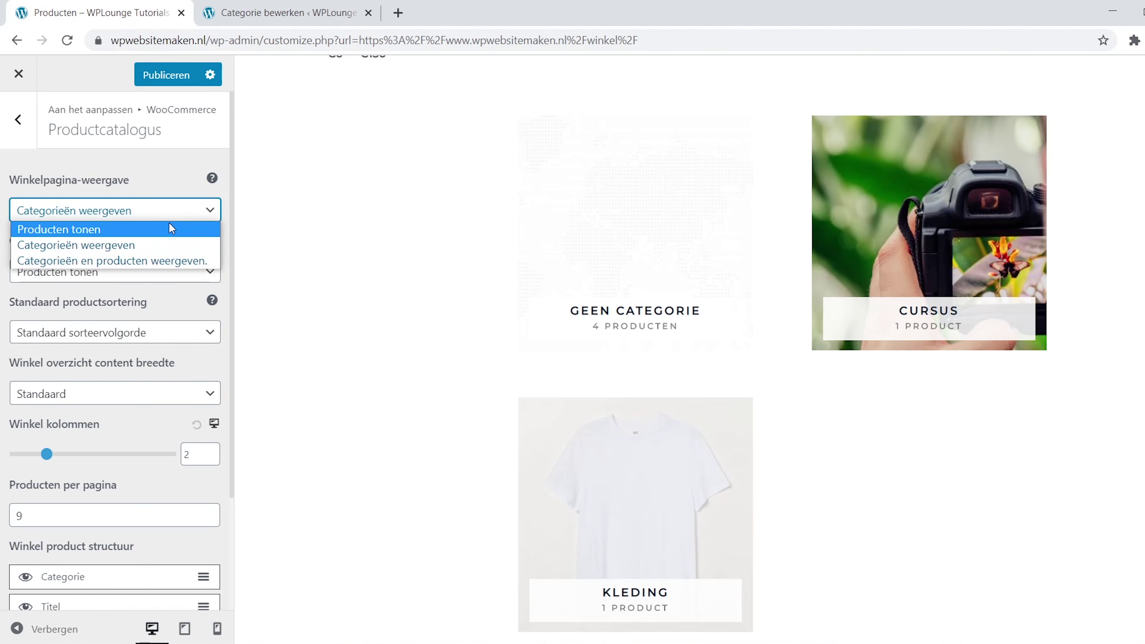
{"action": "left_click", "coordinate": [102, 228]}
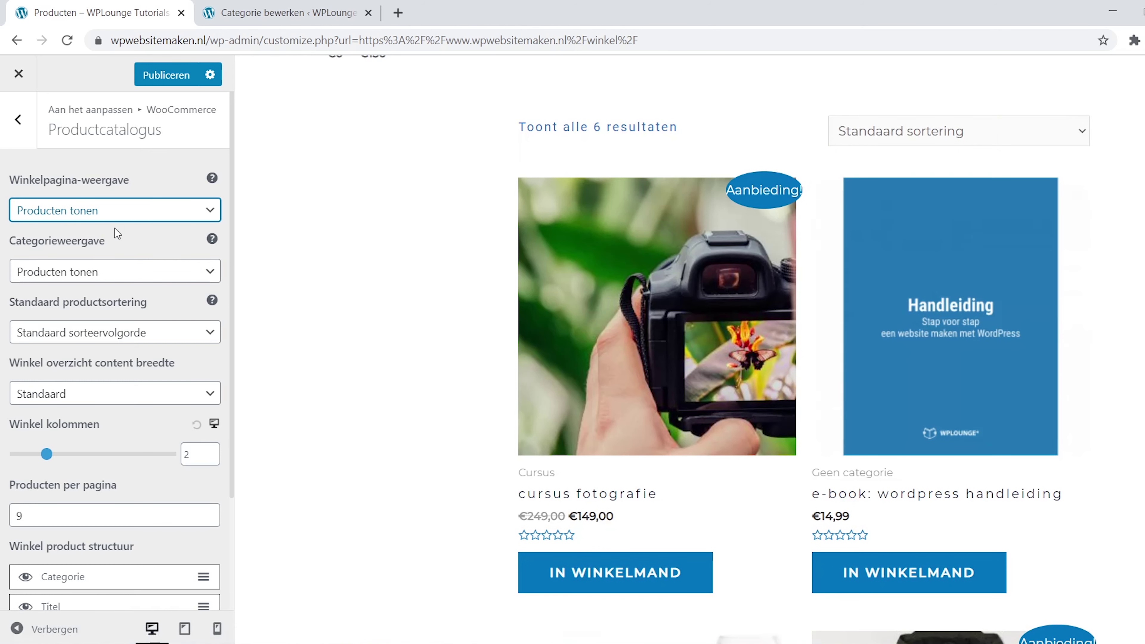
{"action": "left_click", "coordinate": [198, 334]}
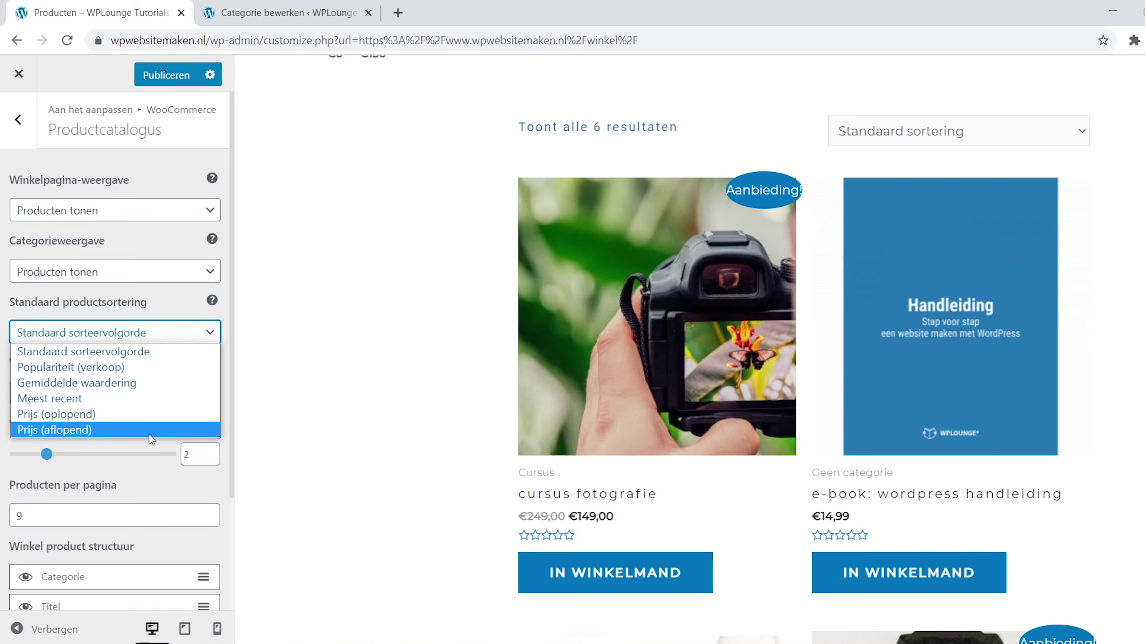
{"action": "left_click", "coordinate": [177, 343]}
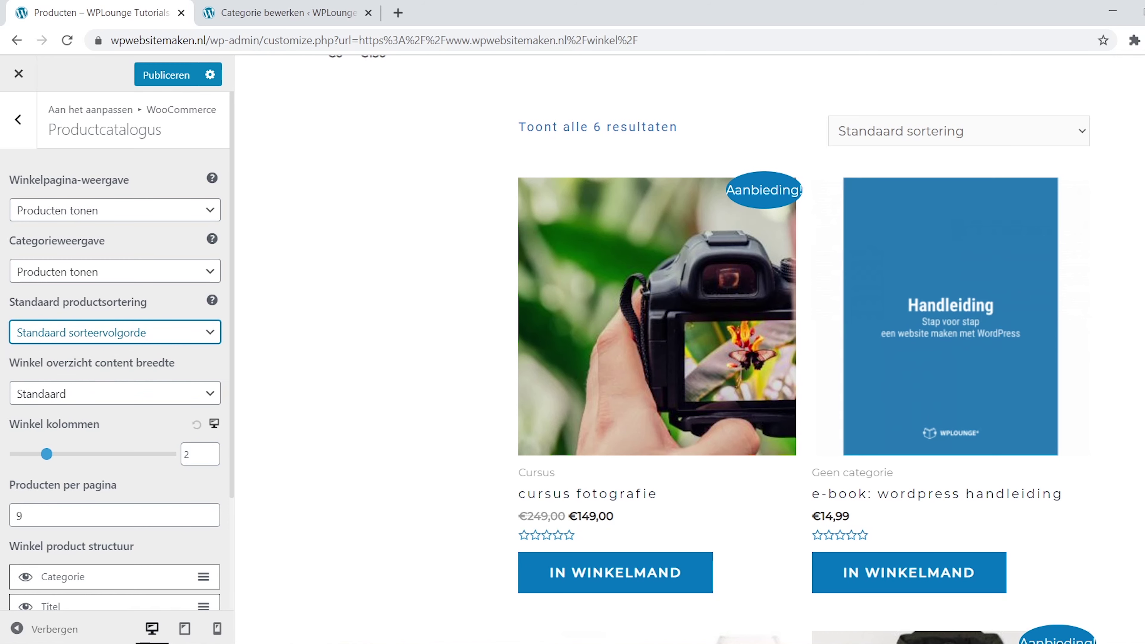
{"action": "scroll", "coordinate": [729, 350], "scroll_direction": "down", "scroll_amount": 2}
{"action": "mouse_move", "coordinate": [47, 454]}
{"action": "left_mouse_down"}
{"action": "mouse_move", "coordinate": [84, 454]}
{"action": "mouse_move", "coordinate": [61, 456]}
{"action": "left_mouse_up"}
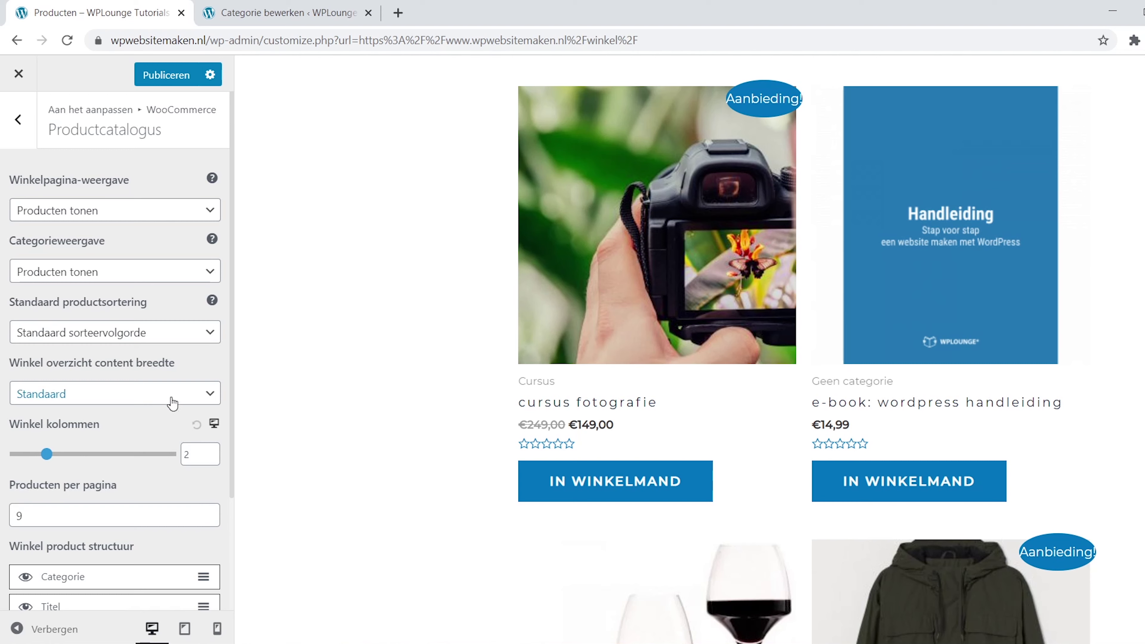
- Hide the Toevoegen and Beoordelingen elements in the shop product structure and move Titel above Categorie
{"action": "scroll", "coordinate": [168, 395], "scroll_direction": "down", "scroll_amount": 3}
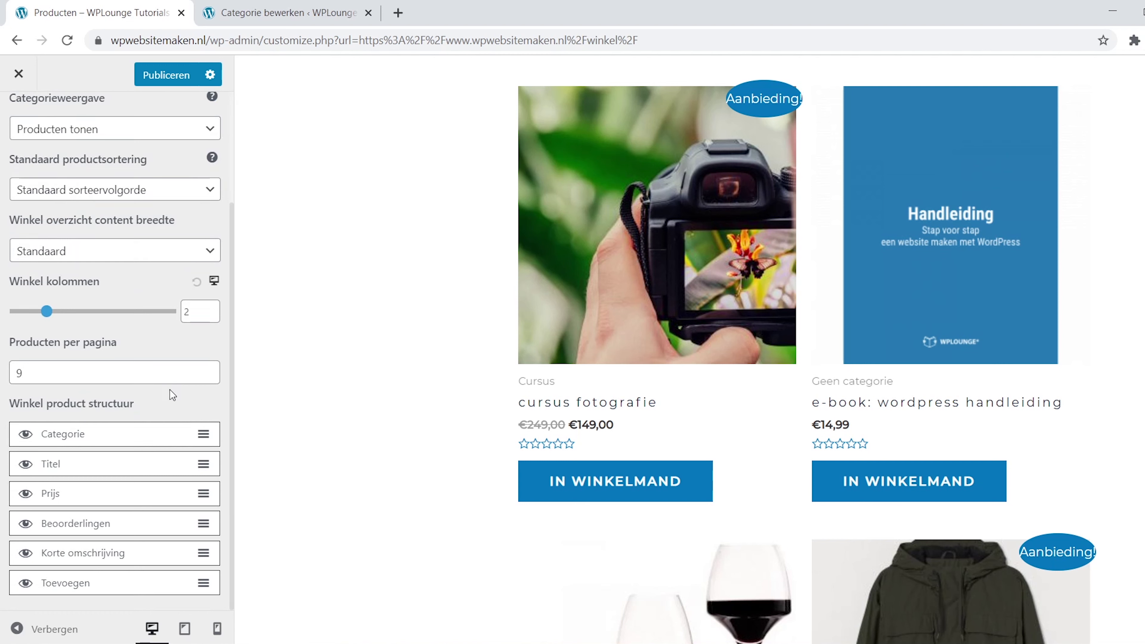
{"action": "left_click", "coordinate": [24, 585]}
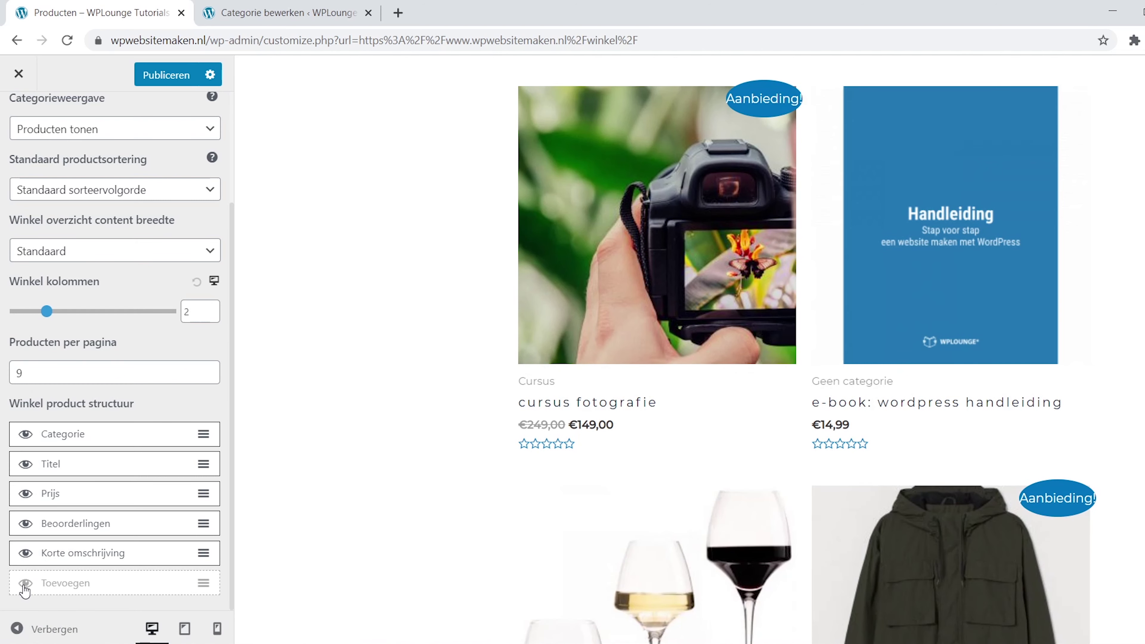
{"action": "left_click", "coordinate": [26, 524]}
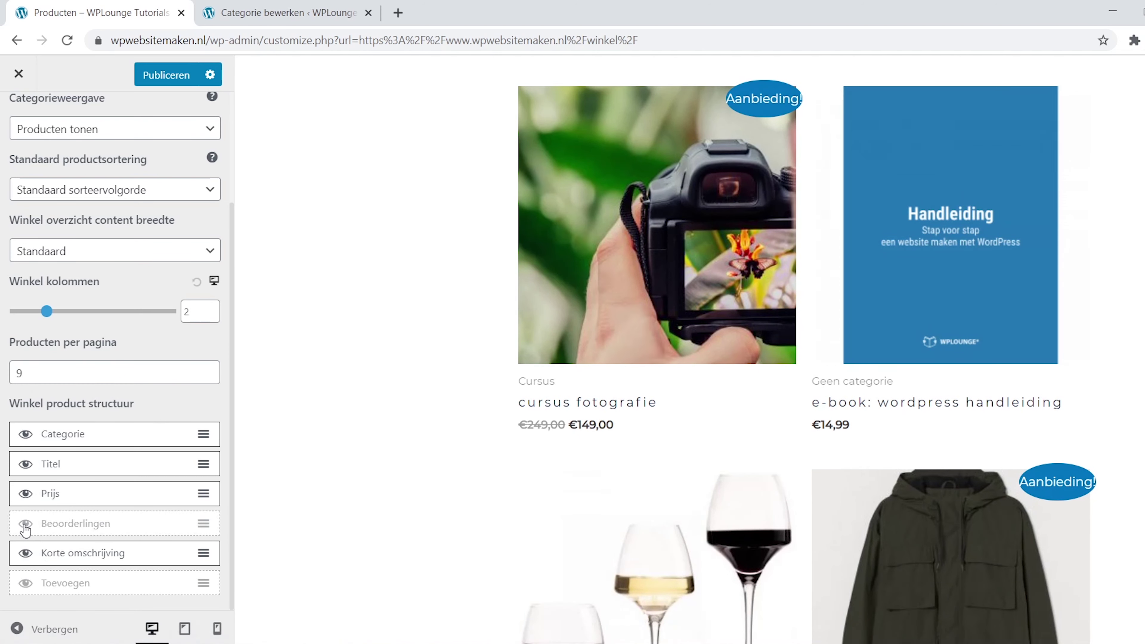
{"action": "mouse_move", "coordinate": [68, 463]}
{"action": "left_mouse_down"}
{"action": "mouse_move", "coordinate": [75, 436]}
{"action": "mouse_move", "coordinate": [56, 399]}
{"action": "mouse_move", "coordinate": [62, 466]}
{"action": "left_mouse_up"}
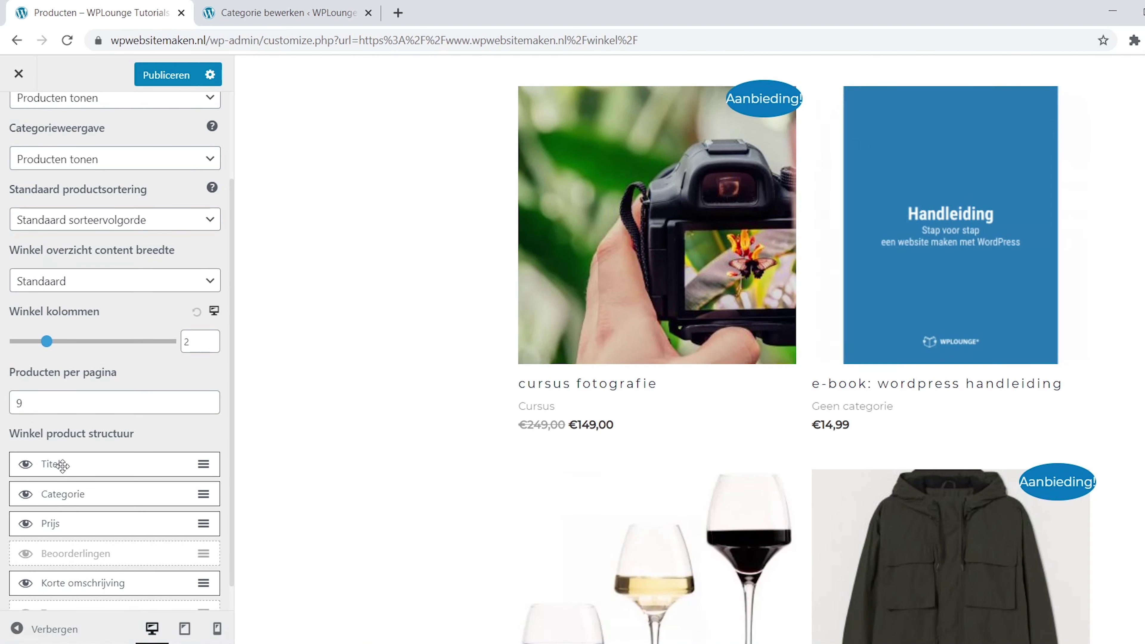
{"action": "scroll", "coordinate": [62, 466], "scroll_direction": "up", "scroll_amount": 3}
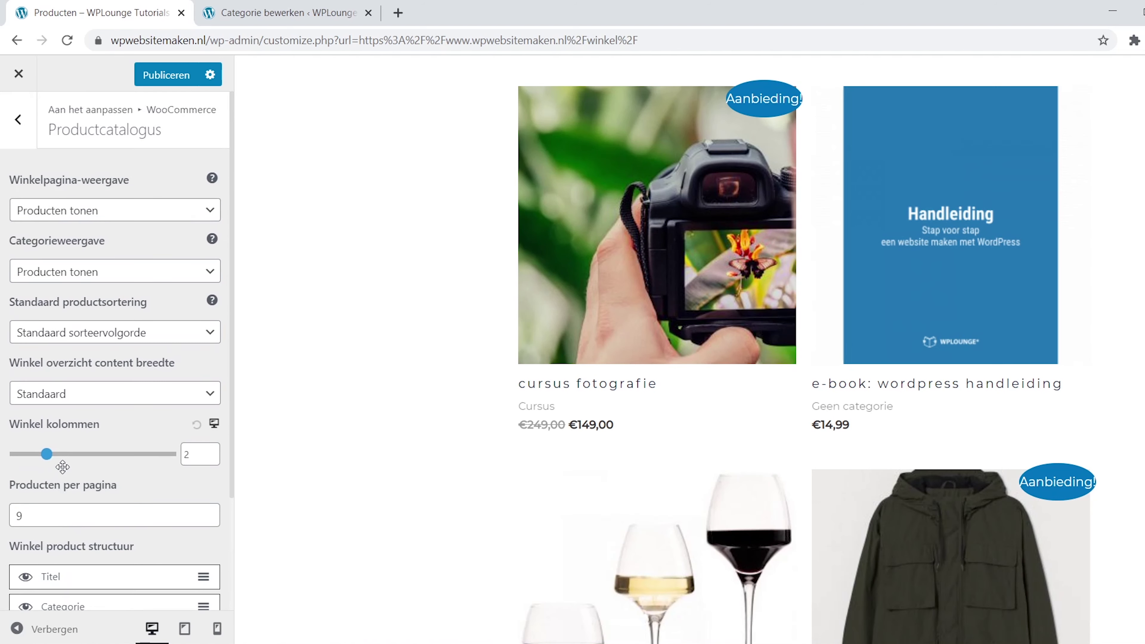
- Preview disabling the breadcrumb on the WordPress handleiding e-book page through the Productpagina settings, and turn the breadcrumb back on
{"action": "left_click", "coordinate": [18, 131]}
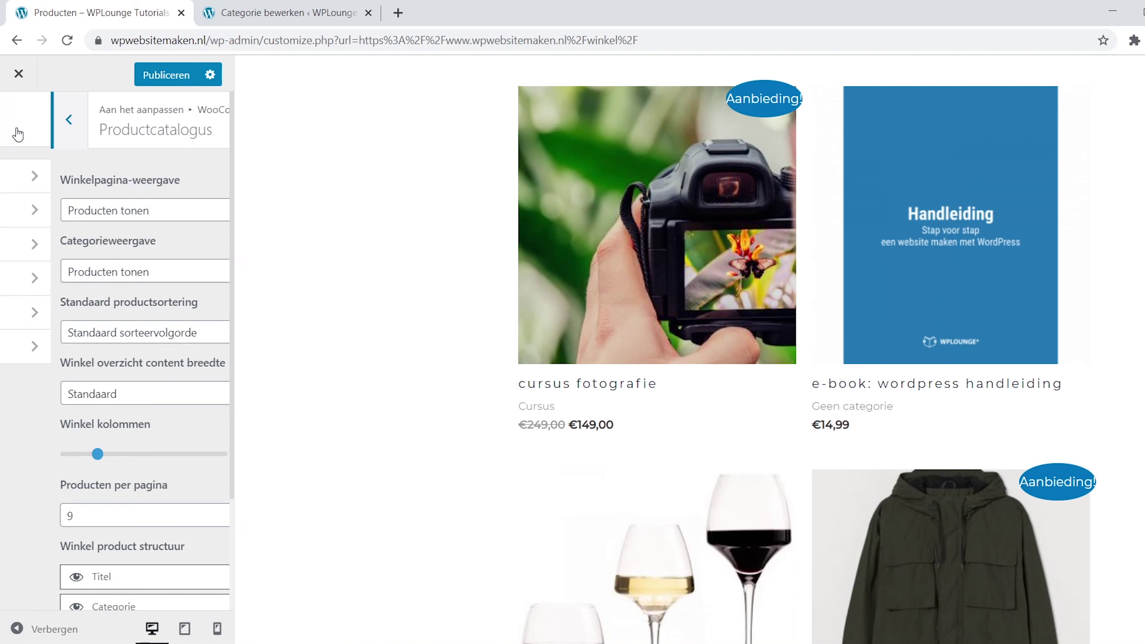
{"action": "left_click", "coordinate": [195, 248]}
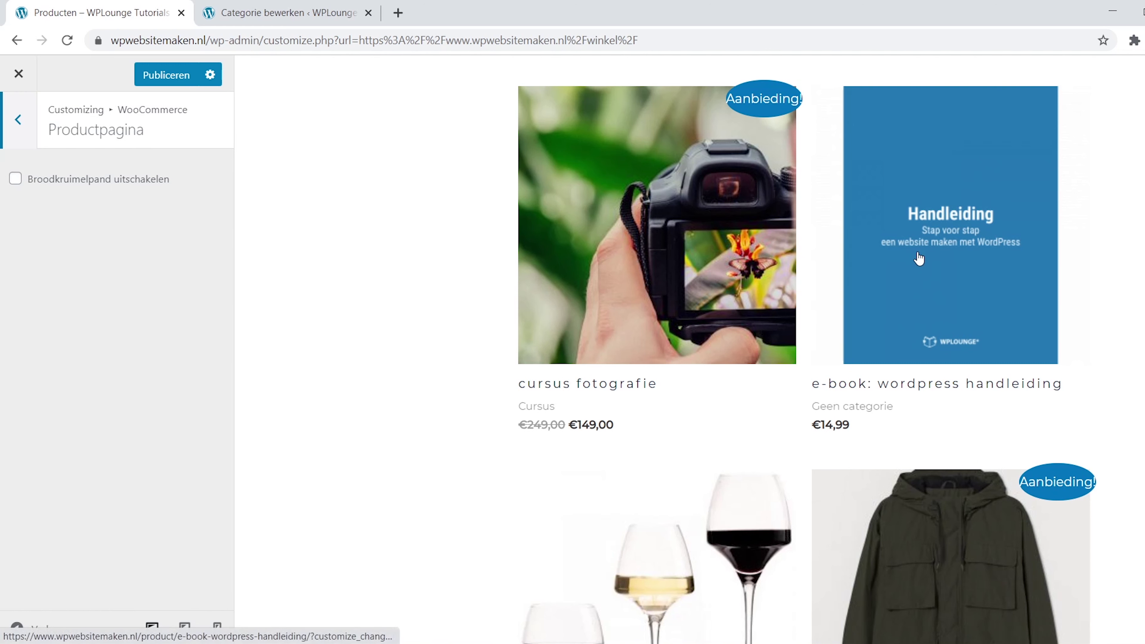
{"action": "left_click", "coordinate": [915, 253]}
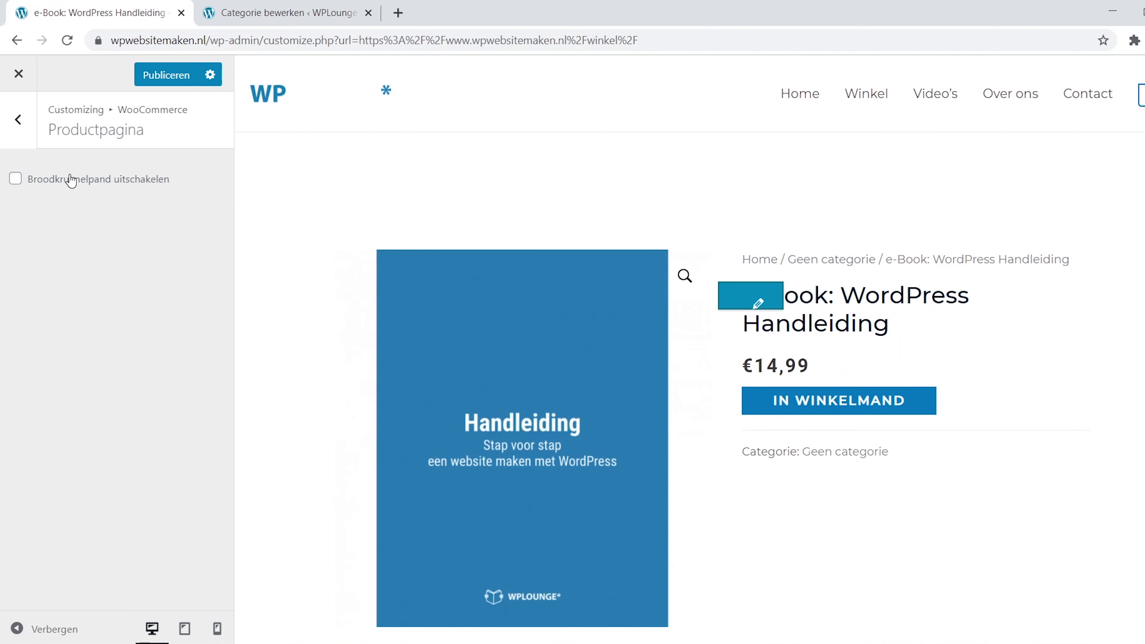
{"action": "left_click", "coordinate": [16, 180]}
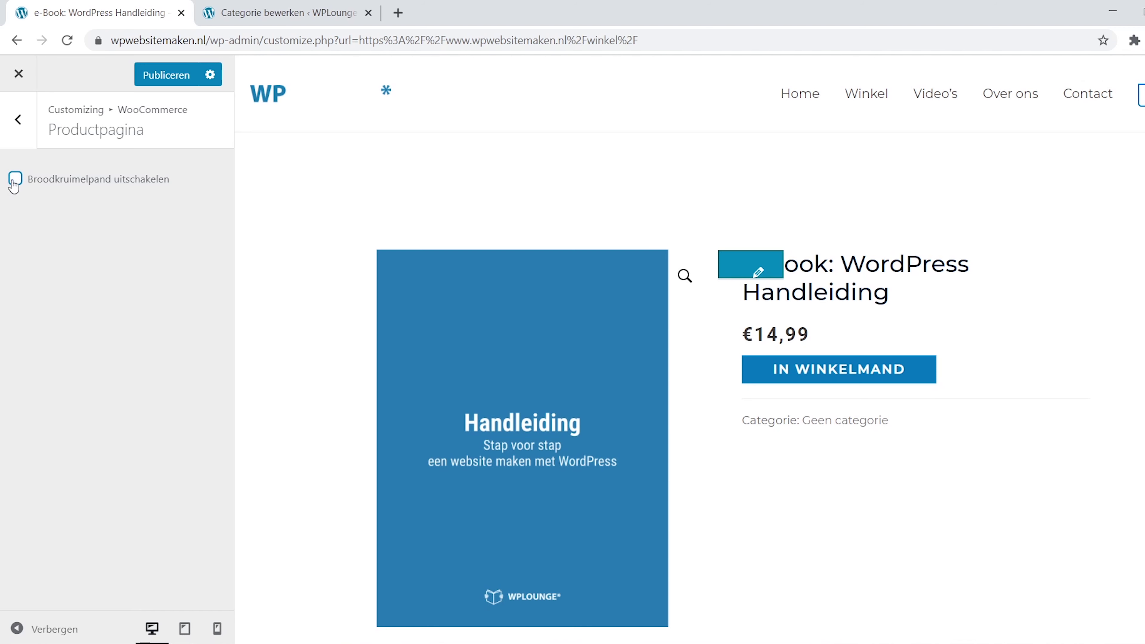
{"action": "left_click", "coordinate": [20, 130]}
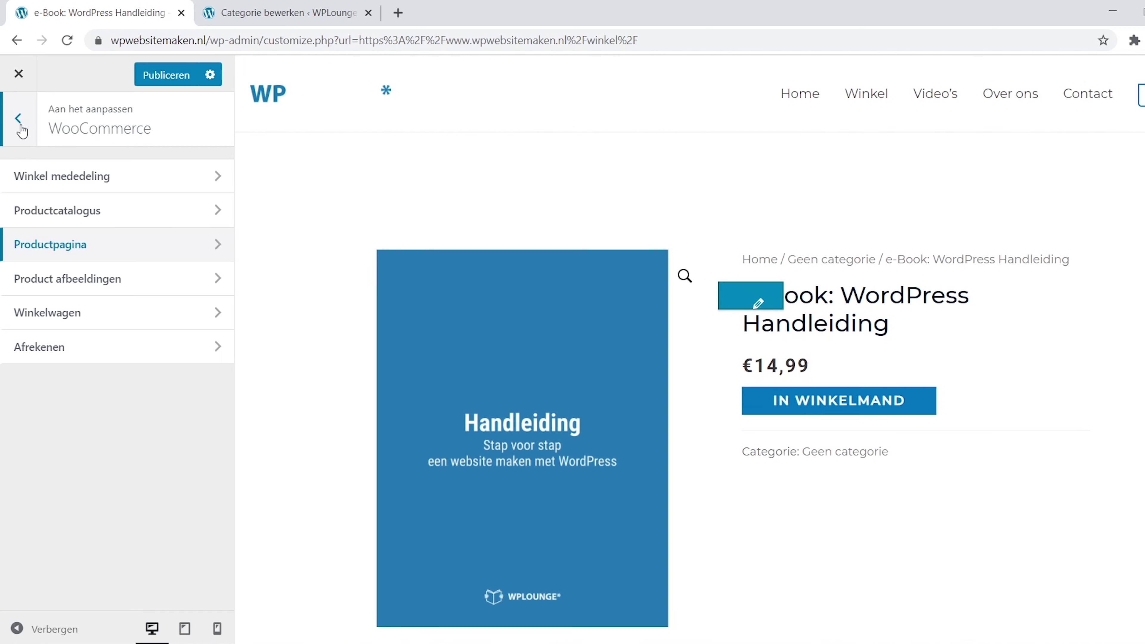
- Preview the Niet-bijgesneden thumbnail cropping in the Product afbeeldingen settings and switch the cropping back to 1:1
{"action": "left_click", "coordinate": [197, 279]}
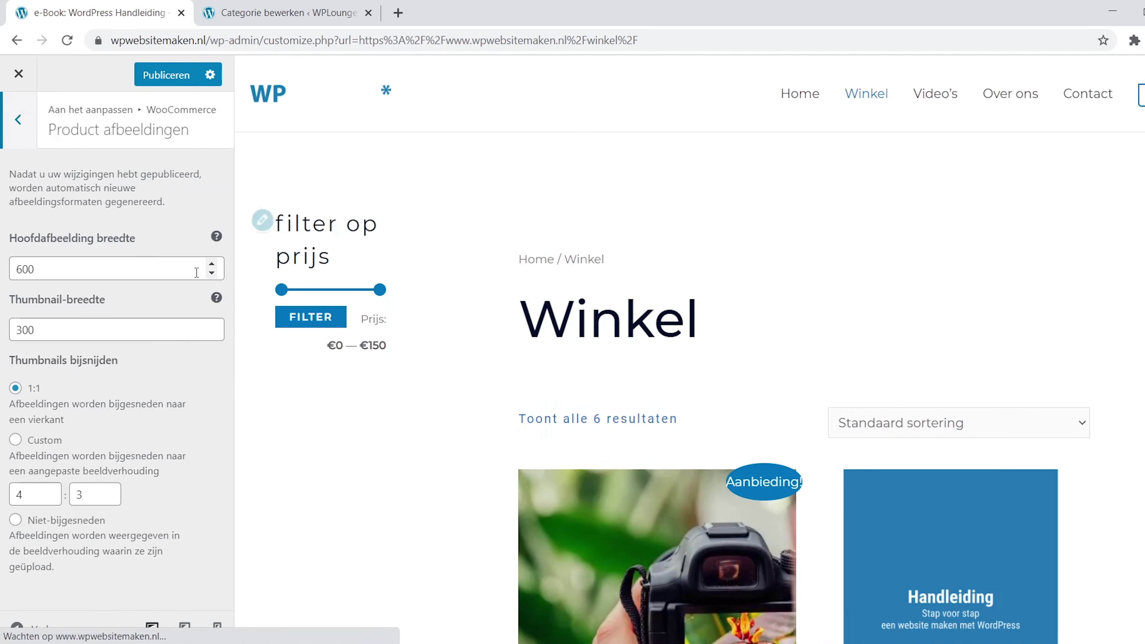
{"action": "scroll", "coordinate": [1102, 282], "scroll_direction": "down", "scroll_amount": 8}
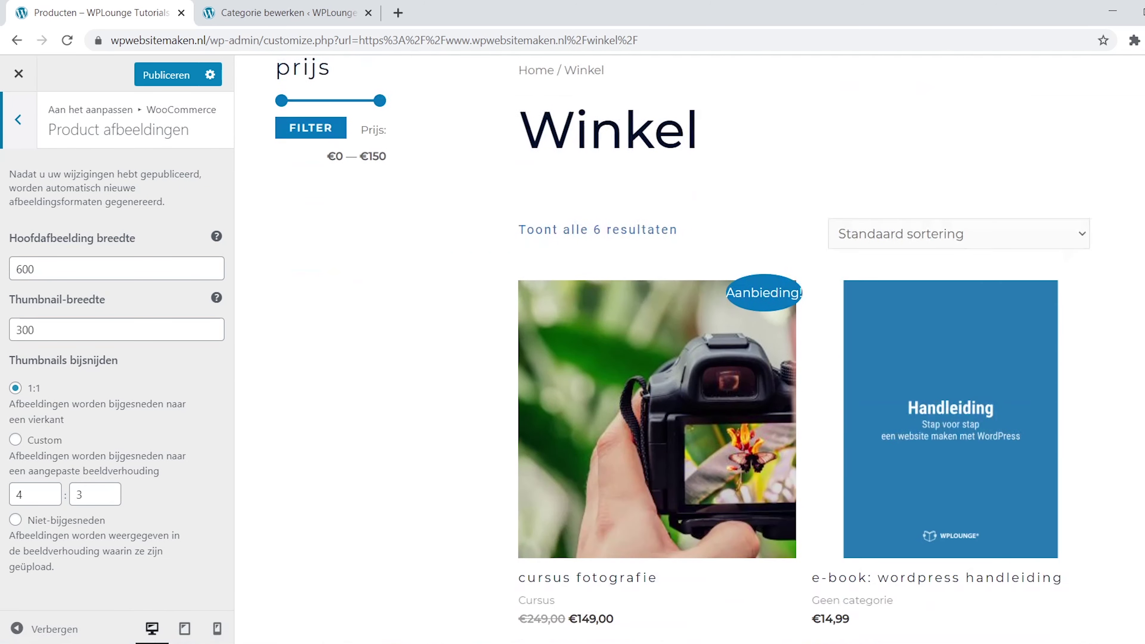
{"action": "scroll", "coordinate": [807, 349], "scroll_direction": "down", "scroll_amount": 8}
{"action": "scroll", "coordinate": [460, 366], "scroll_direction": "up", "scroll_amount": 1}
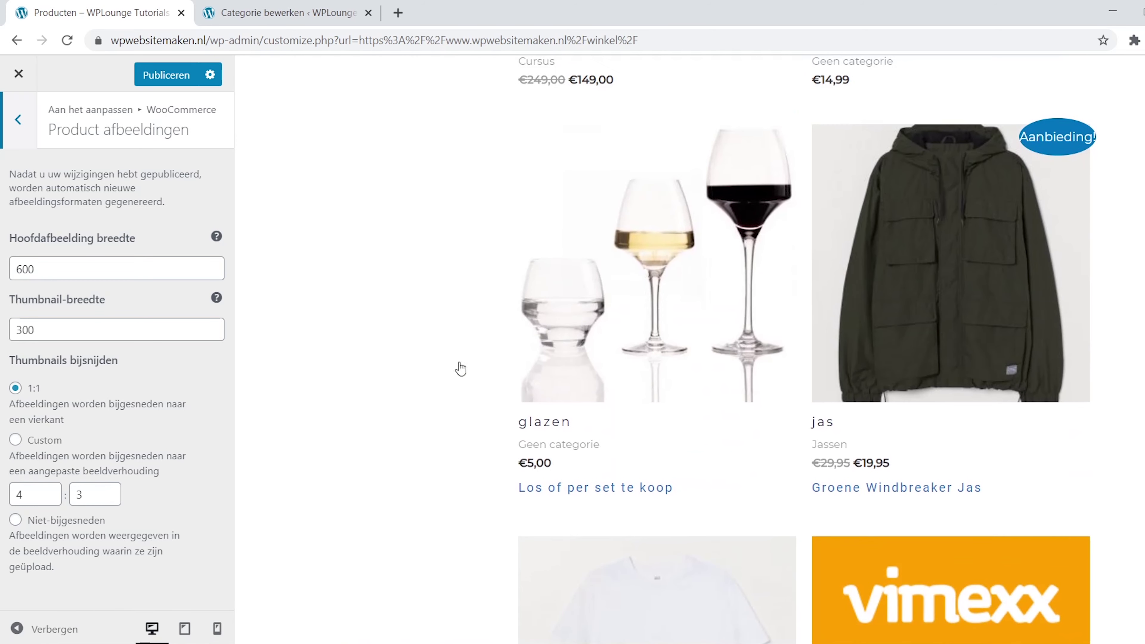
{"action": "left_click", "coordinate": [16, 519]}
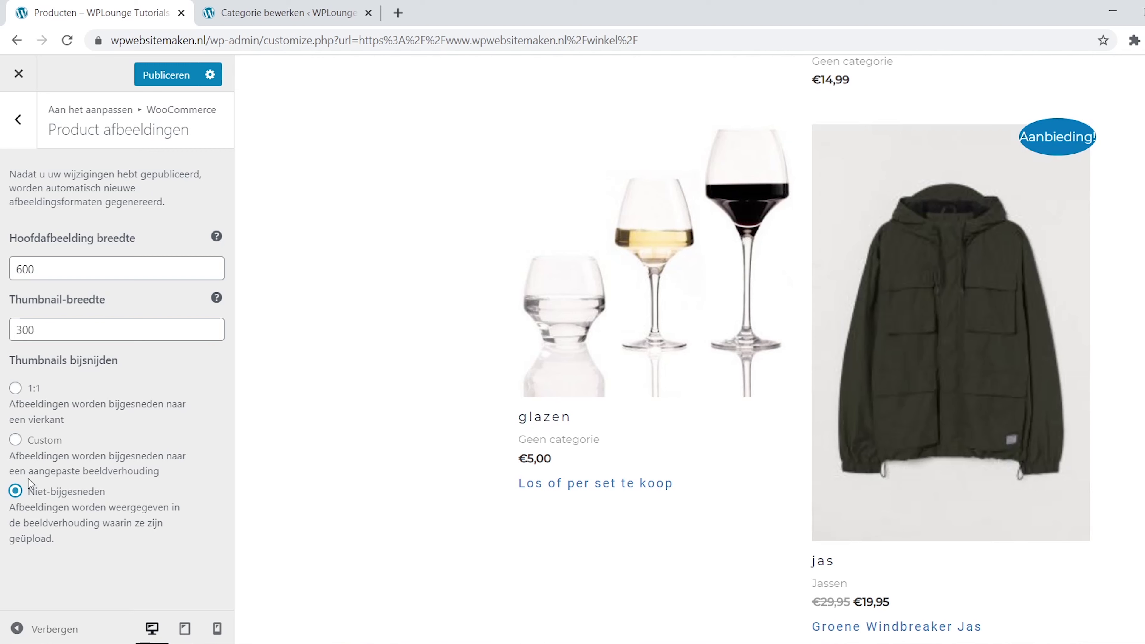
{"action": "left_click", "coordinate": [15, 388]}
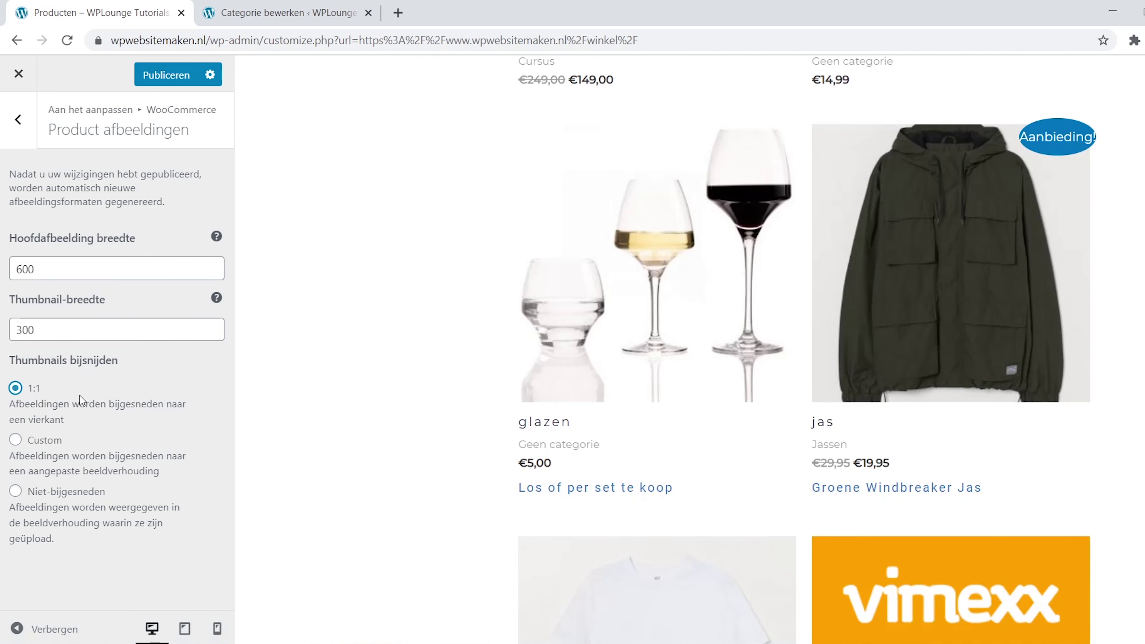
{"action": "left_click", "coordinate": [20, 126]}
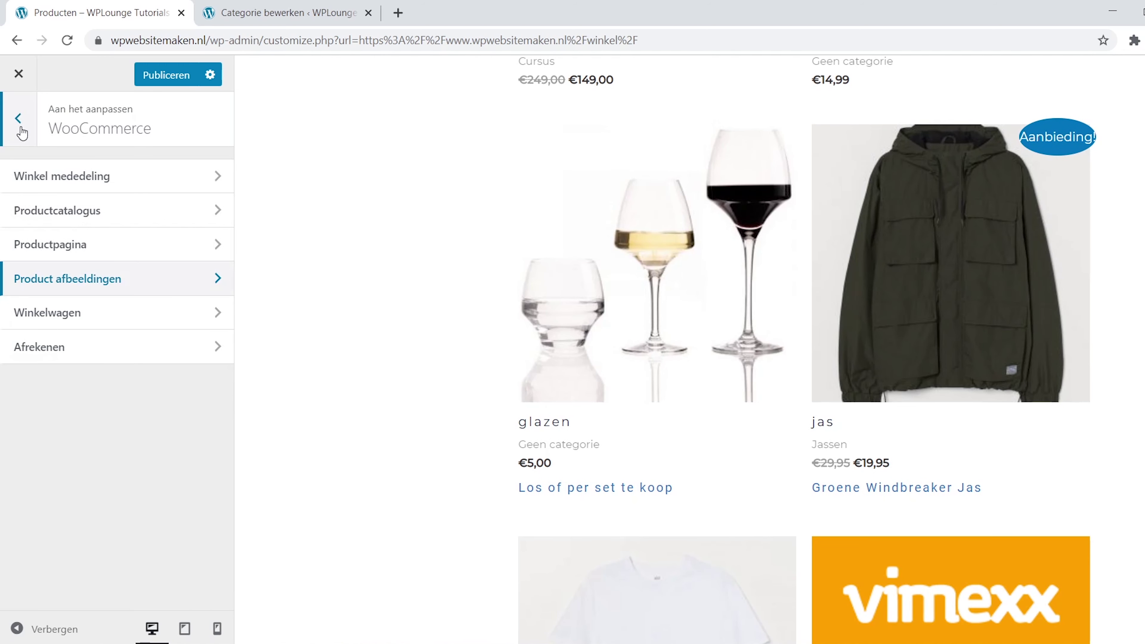
- View the cross-sell option in the Winkelwagen settings and set the checkout's Telefoon field to Verplicht in the Afrekenen settings
{"action": "left_click", "coordinate": [162, 313]}
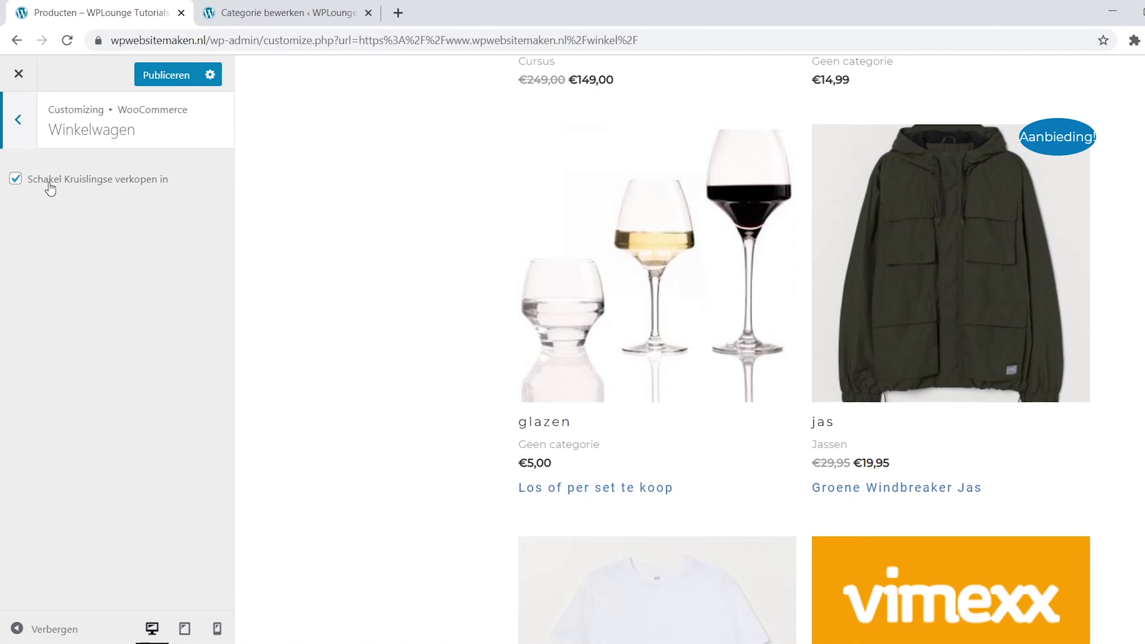
{"action": "left_click", "coordinate": [18, 120]}
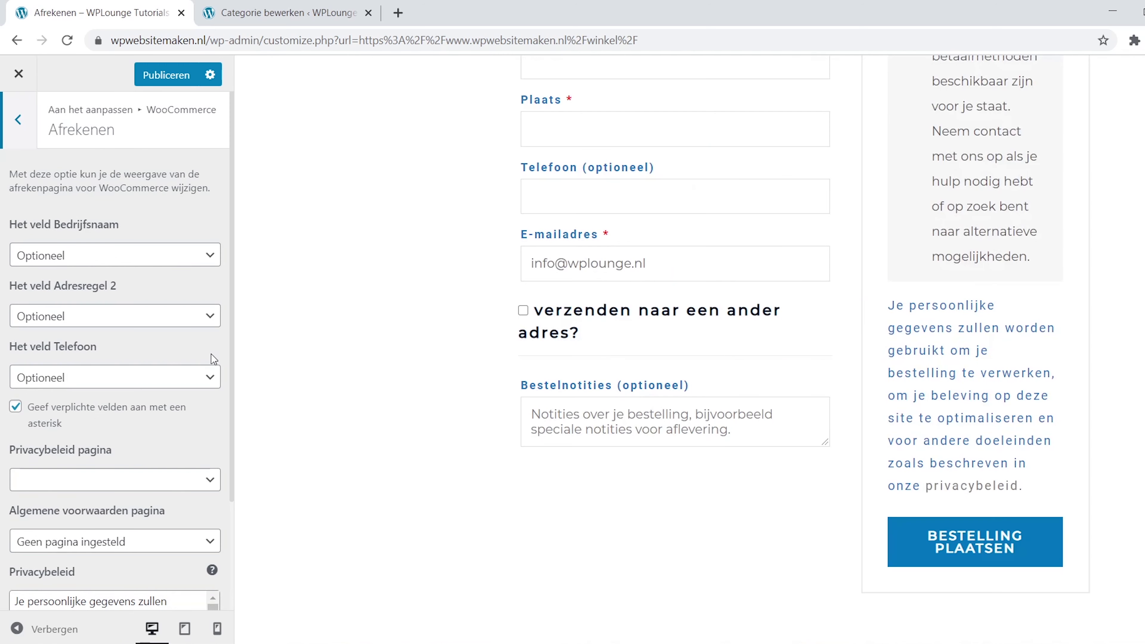
{"action": "left_click", "coordinate": [114, 379]}
{"action": "left_click", "coordinate": [49, 427]}
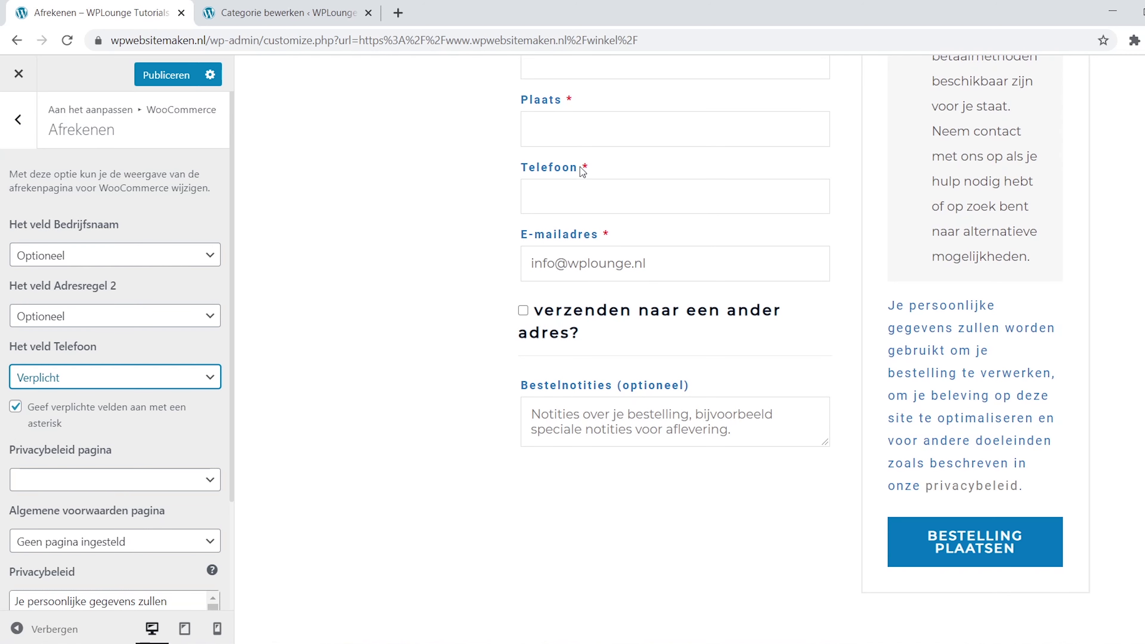
- Preview a green #20c002 Themakleur on the Winkel page through the global Hoofd kleuren settings, and reset it to the default colour
{"action": "left_click", "coordinate": [30, 131]}
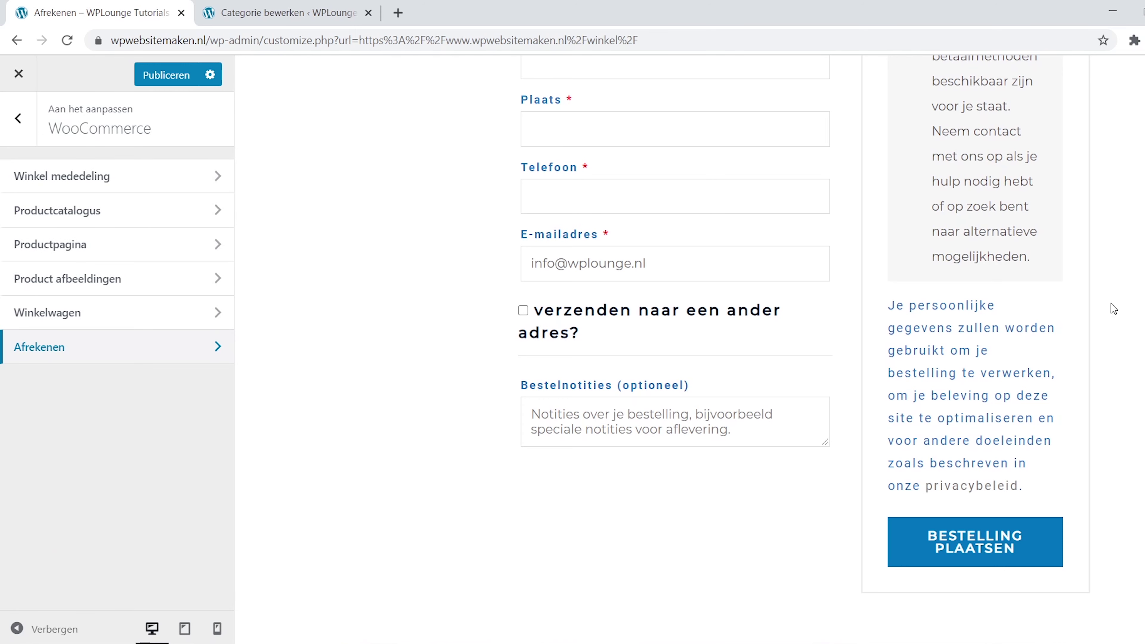
{"action": "left_click", "coordinate": [881, 96]}
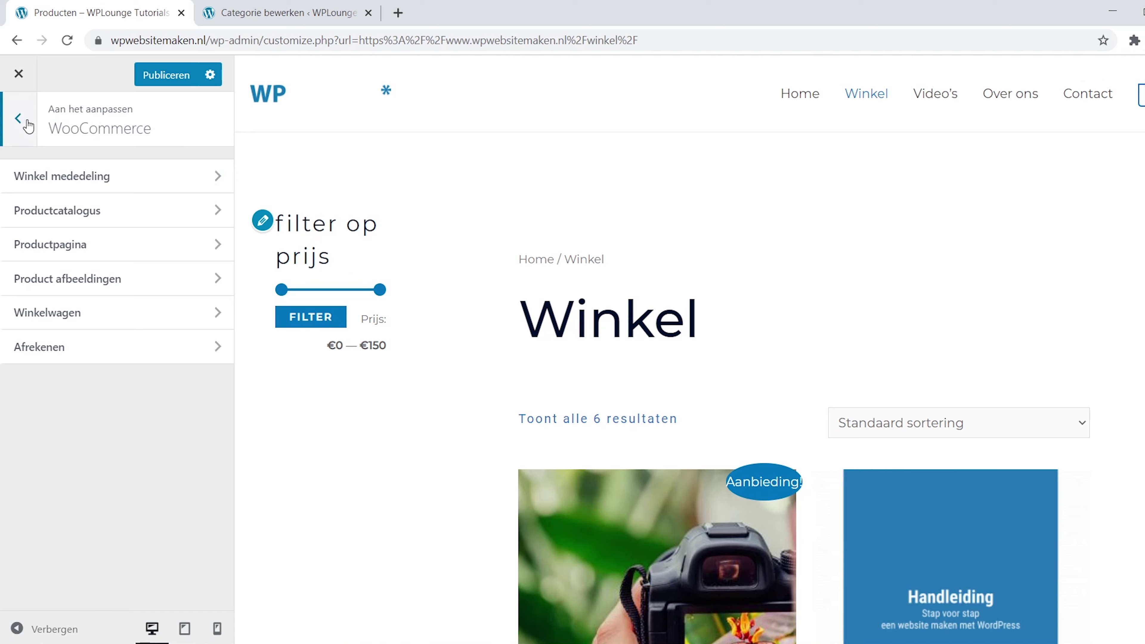
{"action": "left_click", "coordinate": [18, 118]}
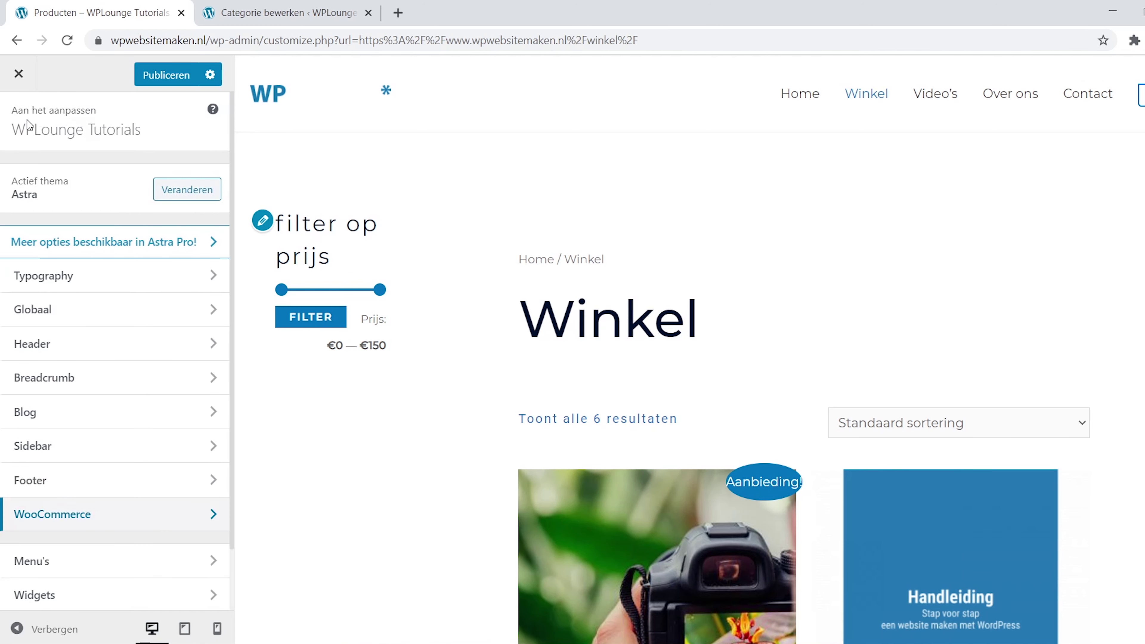
{"action": "left_click", "coordinate": [214, 311]}
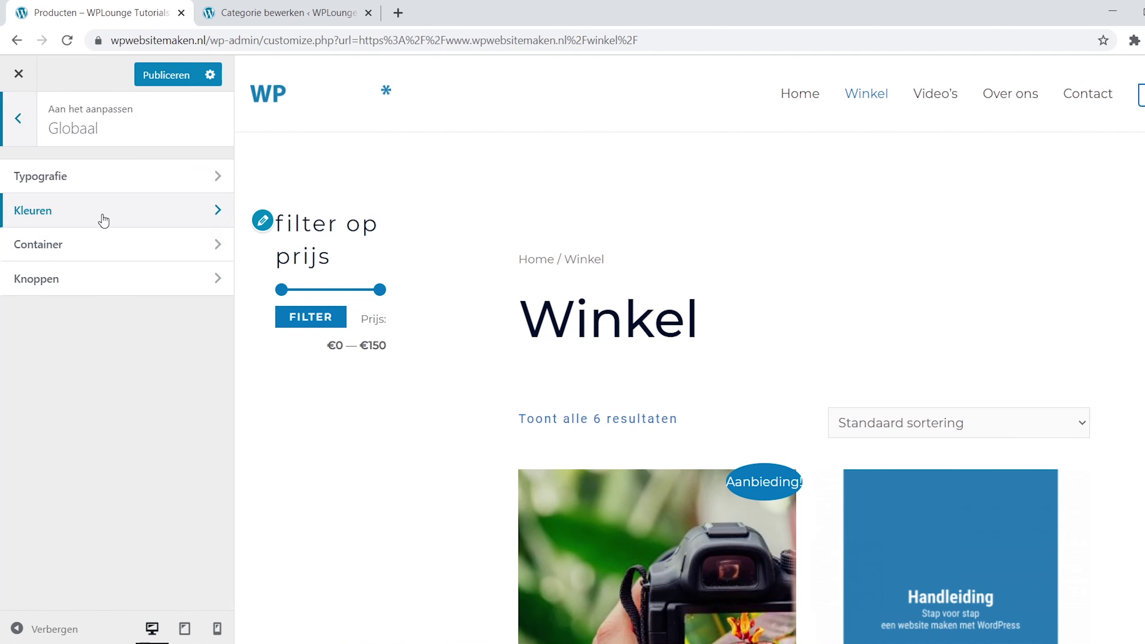
{"action": "left_click", "coordinate": [149, 215]}
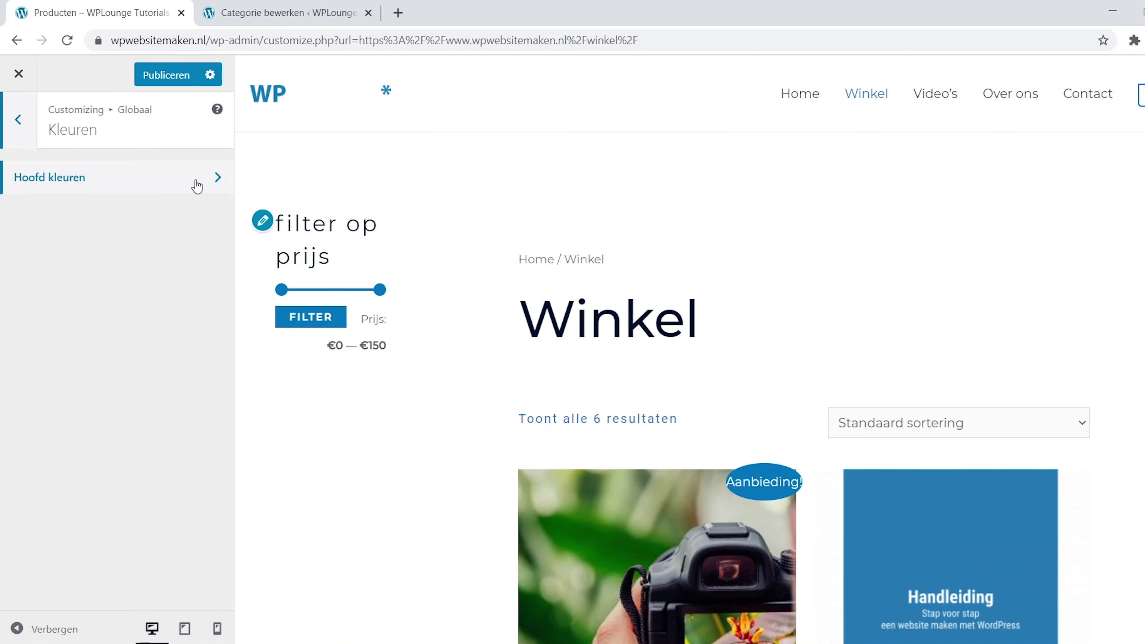
{"action": "left_click", "coordinate": [184, 182]}
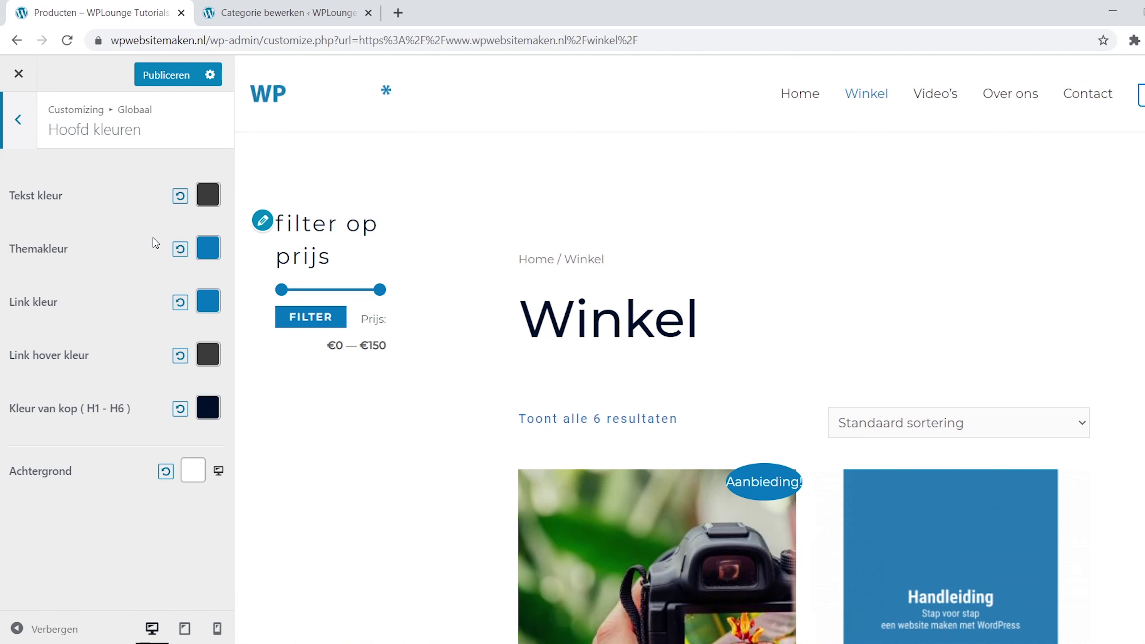
{"action": "left_click", "coordinate": [212, 251]}
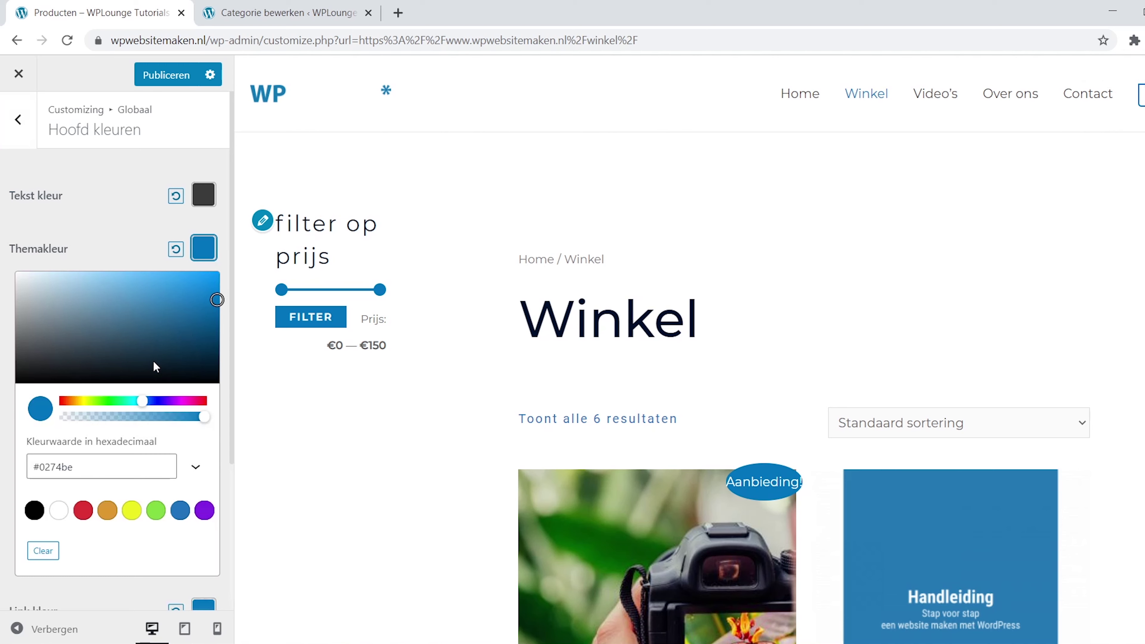
{"action": "left_click", "coordinate": [105, 399]}
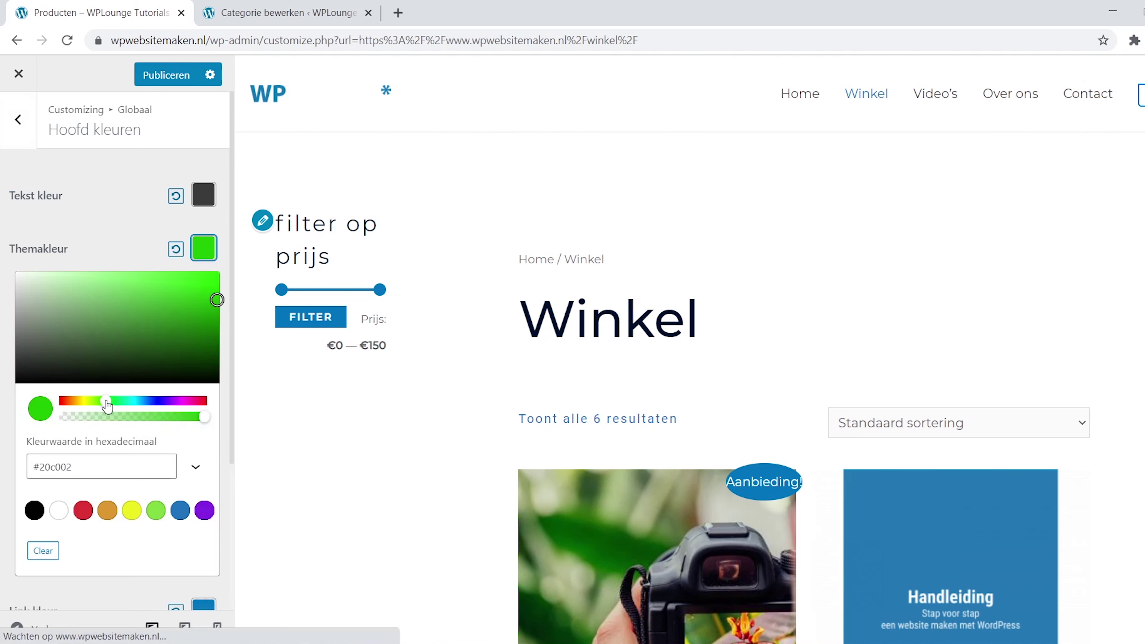
{"action": "left_click", "coordinate": [138, 252]}
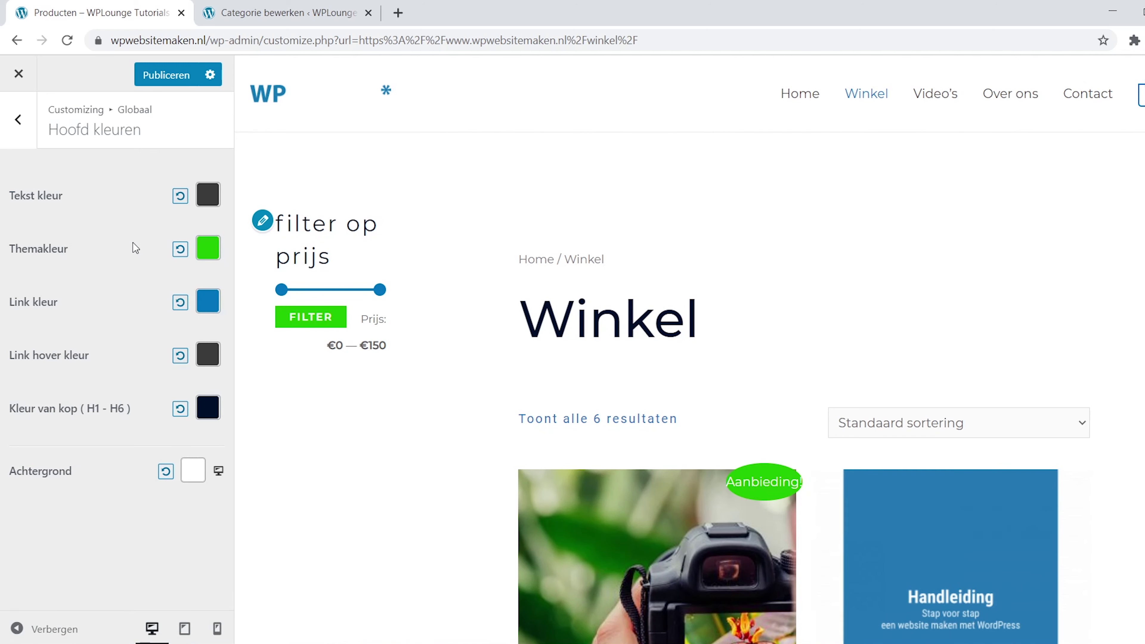
{"action": "left_click", "coordinate": [181, 250]}
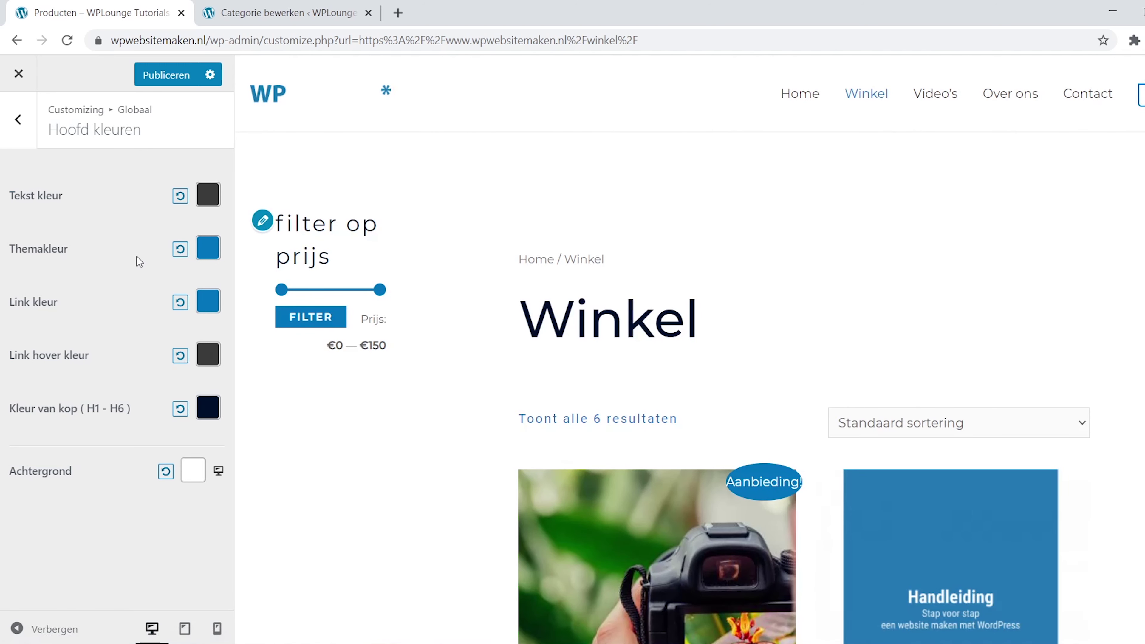
- Publish the customizer changes and close the customizer
{"action": "left_click", "coordinate": [18, 120]}
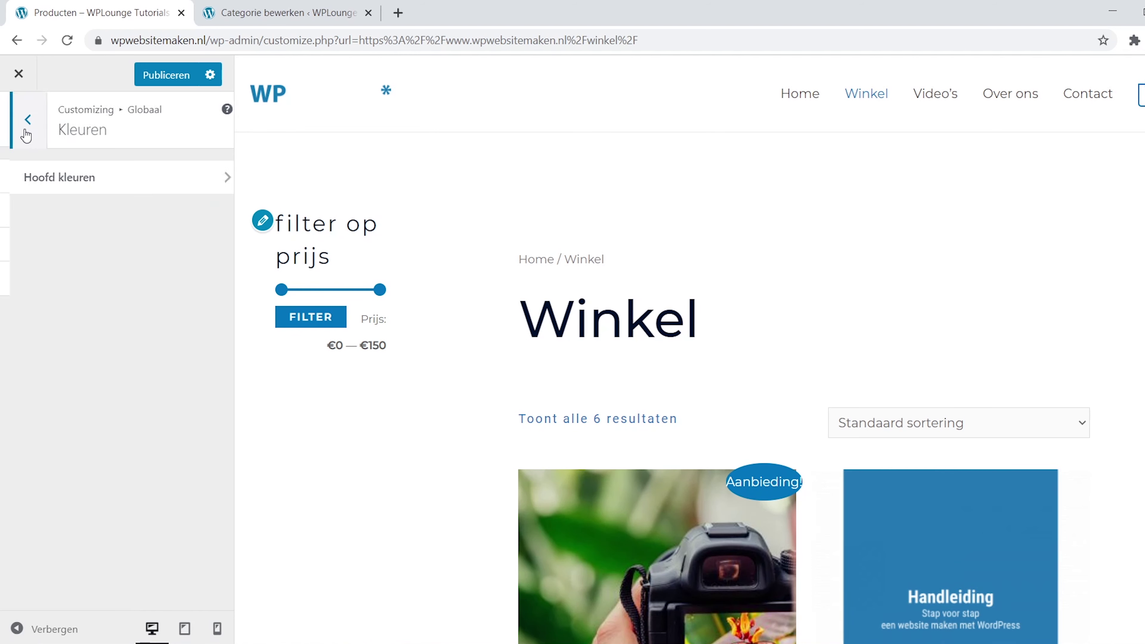
{"action": "left_click", "coordinate": [26, 132]}
{"action": "left_click", "coordinate": [189, 81]}
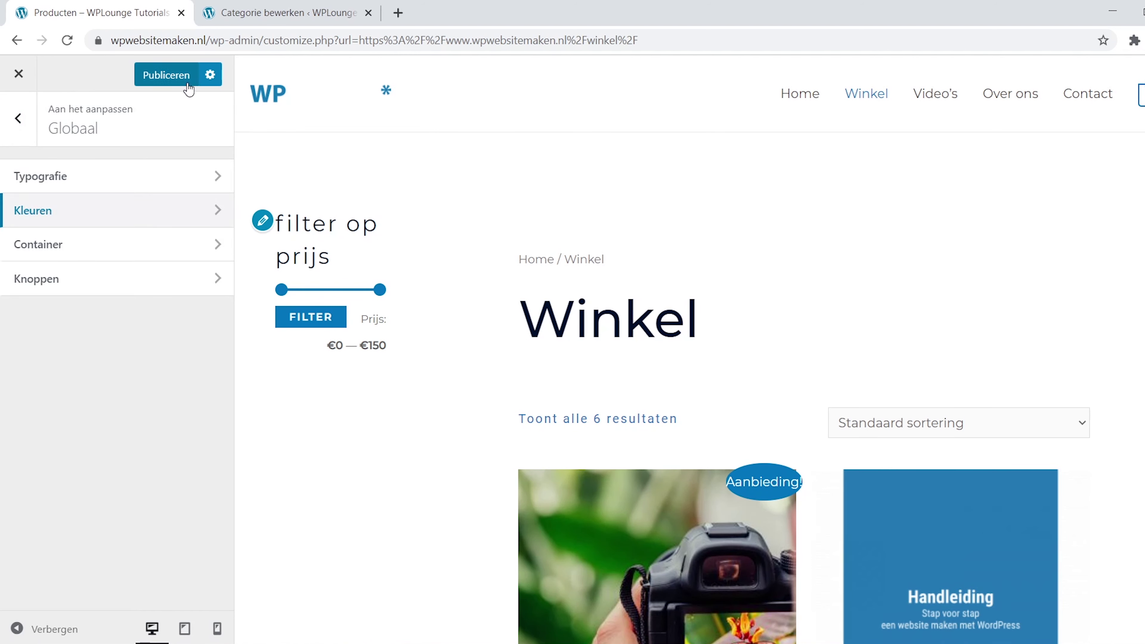
{"action": "left_click", "coordinate": [23, 76]}
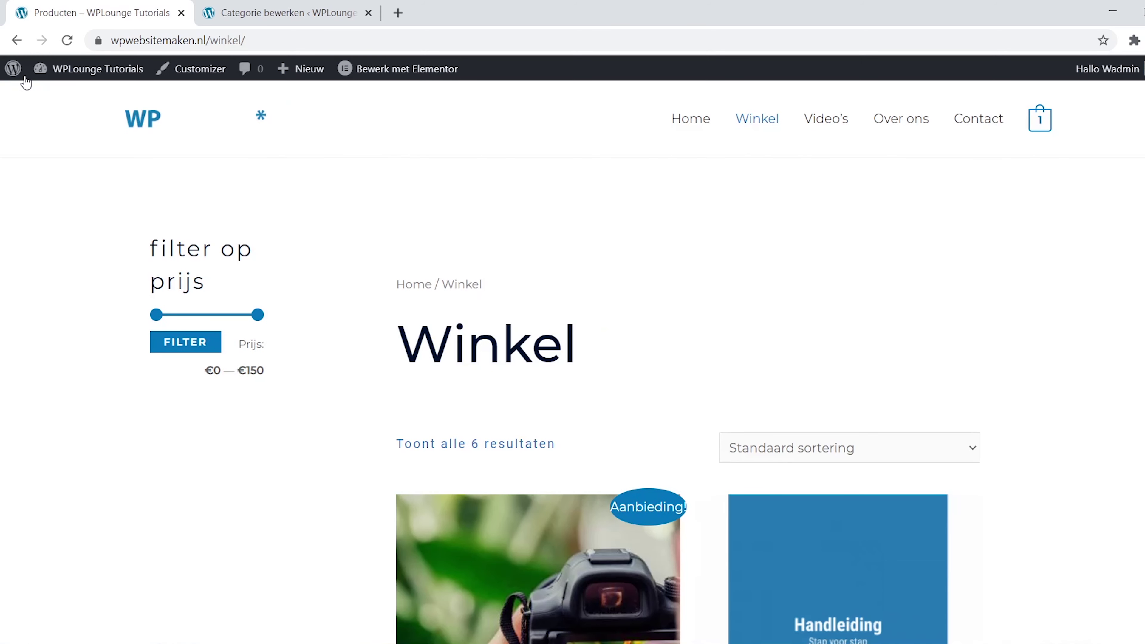
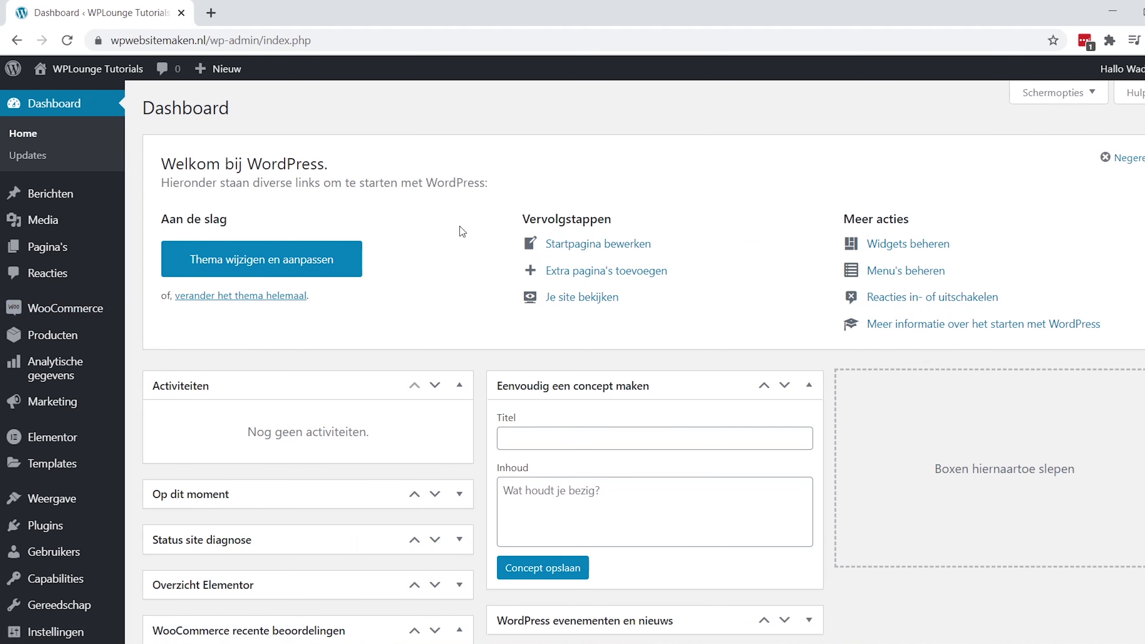
- Restrict the Verkooplocatie(s) in WooCommerce's general settings to the specific countries Nederland and België, and save the changes
{"action": "mouse_move", "coordinate": [36, 316]}
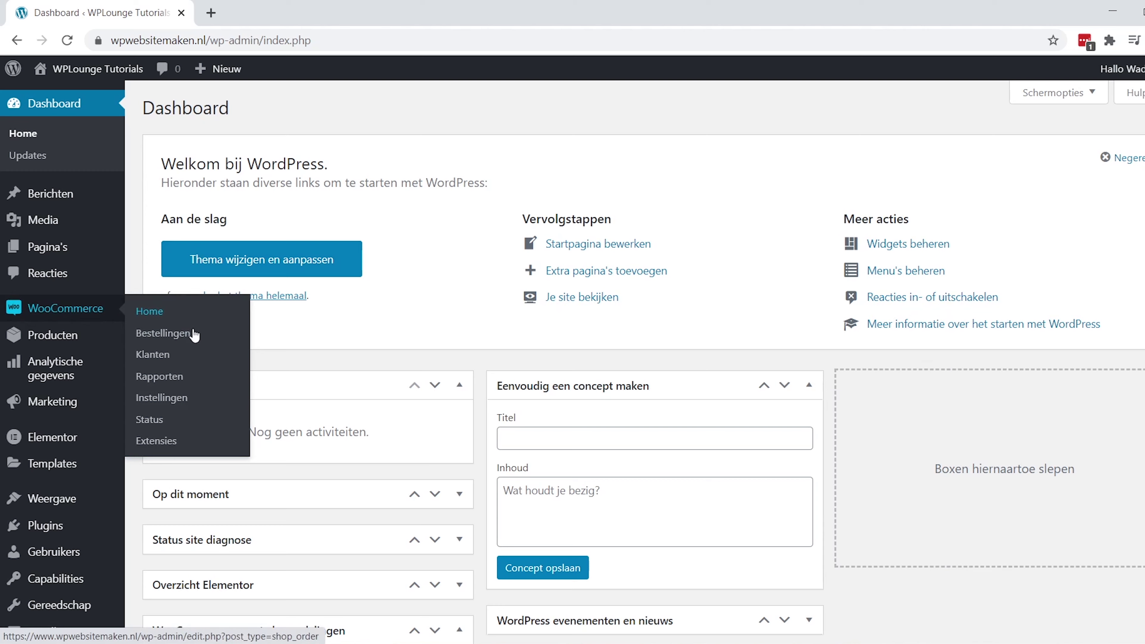
{"action": "left_click", "coordinate": [195, 398]}
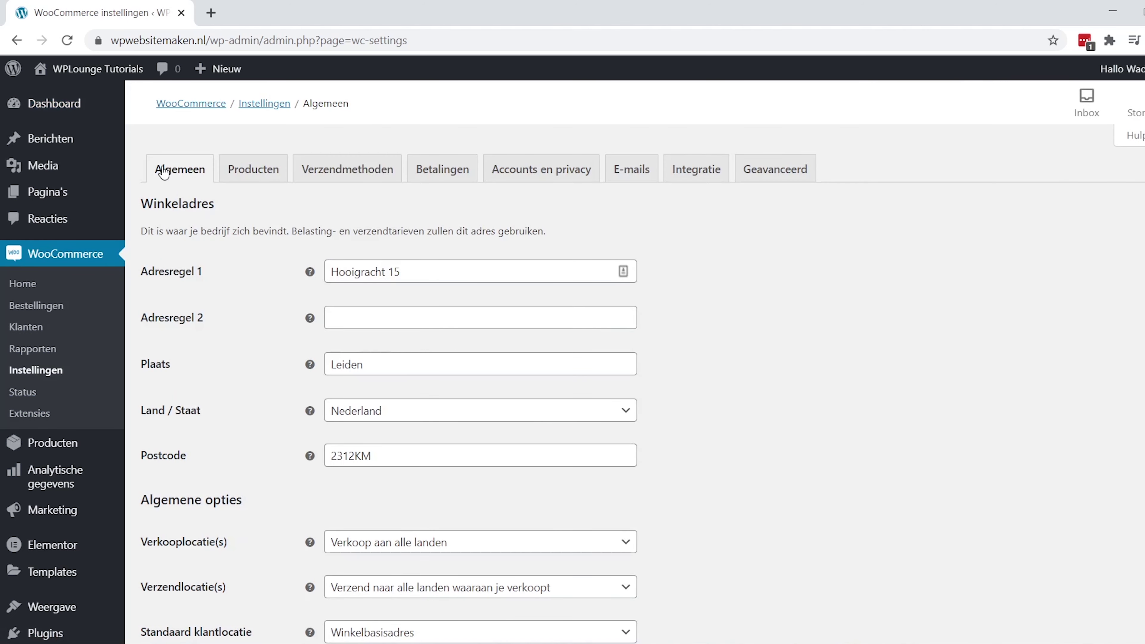
{"action": "scroll", "coordinate": [270, 334], "scroll_direction": "down", "scroll_amount": 3}
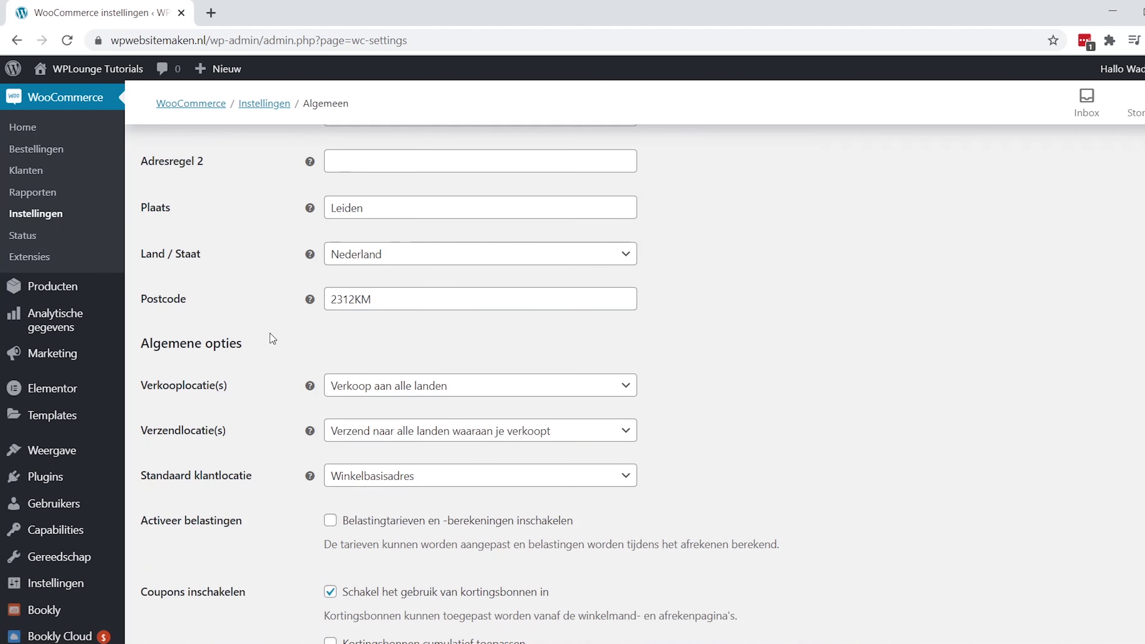
{"action": "left_click", "coordinate": [620, 381]}
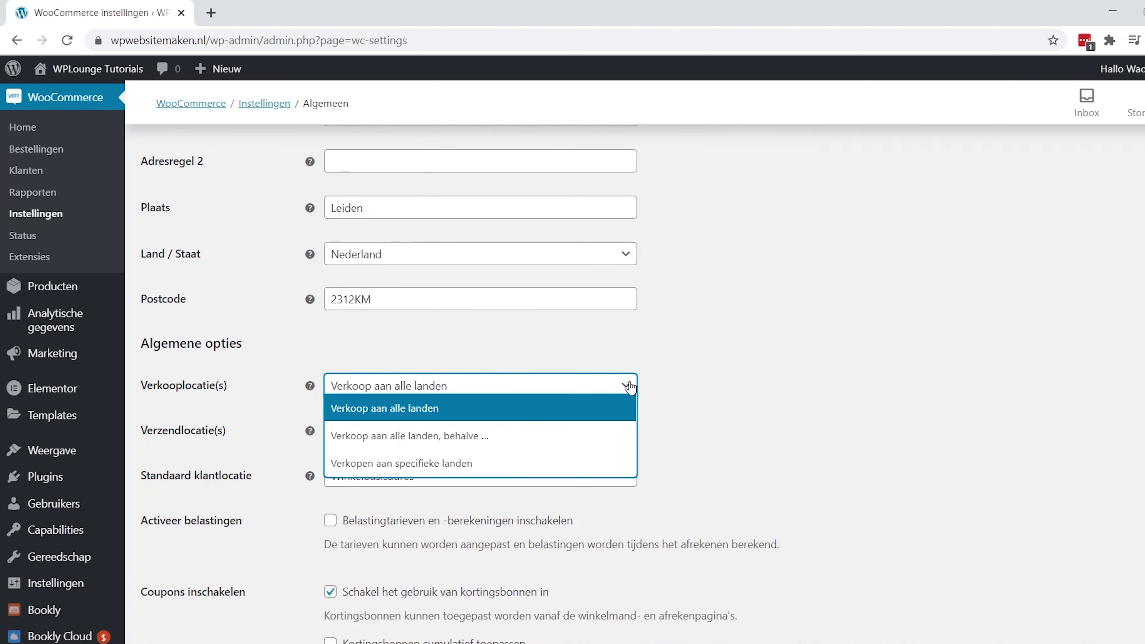
{"action": "left_click", "coordinate": [435, 464]}
{"action": "left_click", "coordinate": [414, 435]}
{"action": "type", "text": "ned"}
{"action": "key", "text": "Return"}
{"action": "type", "text": "belg"}
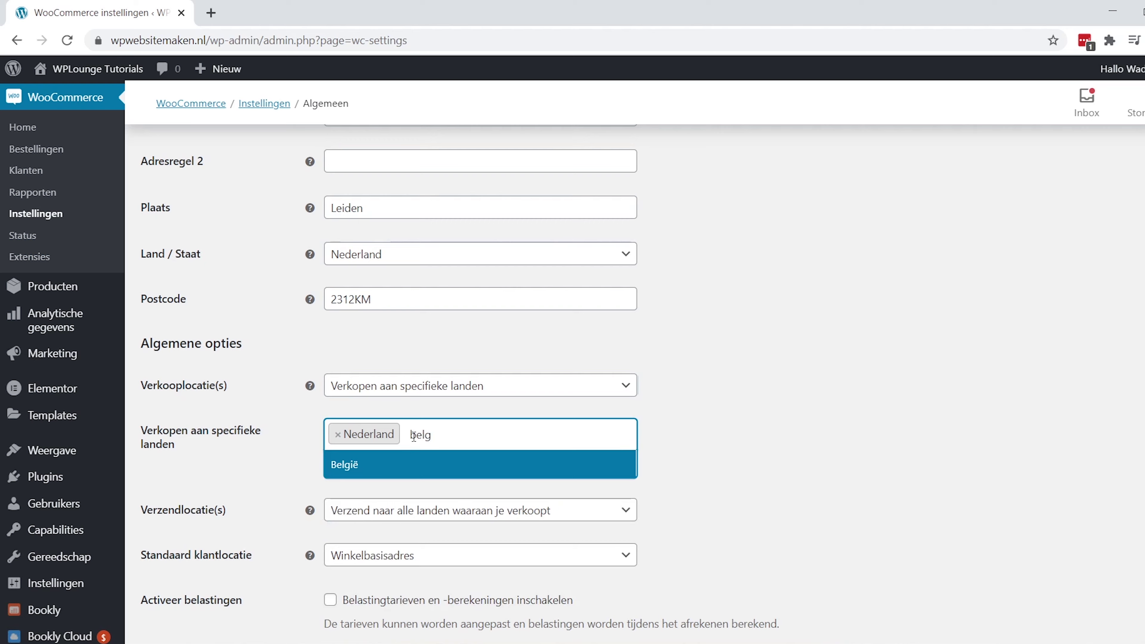
{"action": "key", "text": "Return"}
{"action": "scroll", "coordinate": [414, 437], "scroll_direction": "down", "scroll_amount": 10}
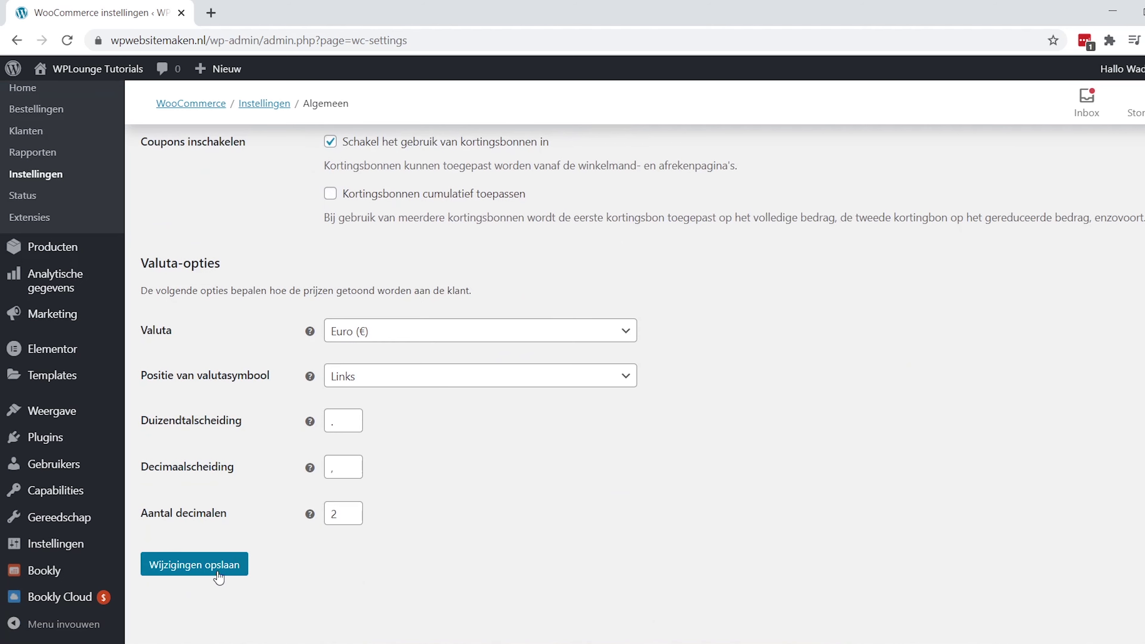
{"action": "left_click", "coordinate": [218, 577]}
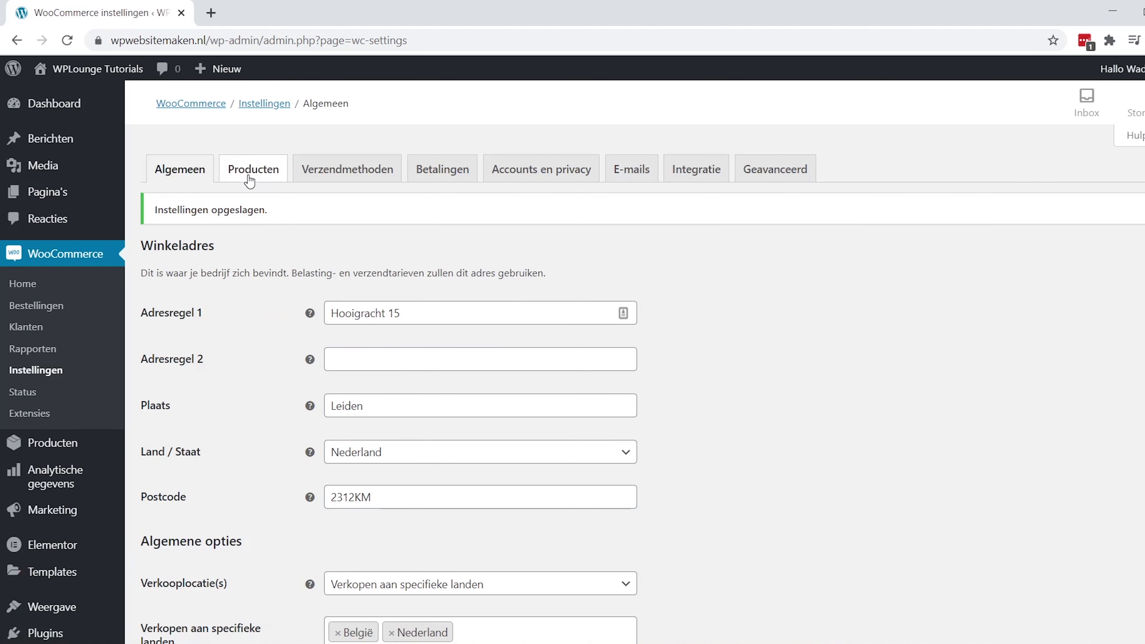
- Allow reviews only from 'gecontroleerde eigenaren' in the Producten settings, keep Productbeoordelingen enabled, and save the changes
{"action": "left_click", "coordinate": [251, 171]}
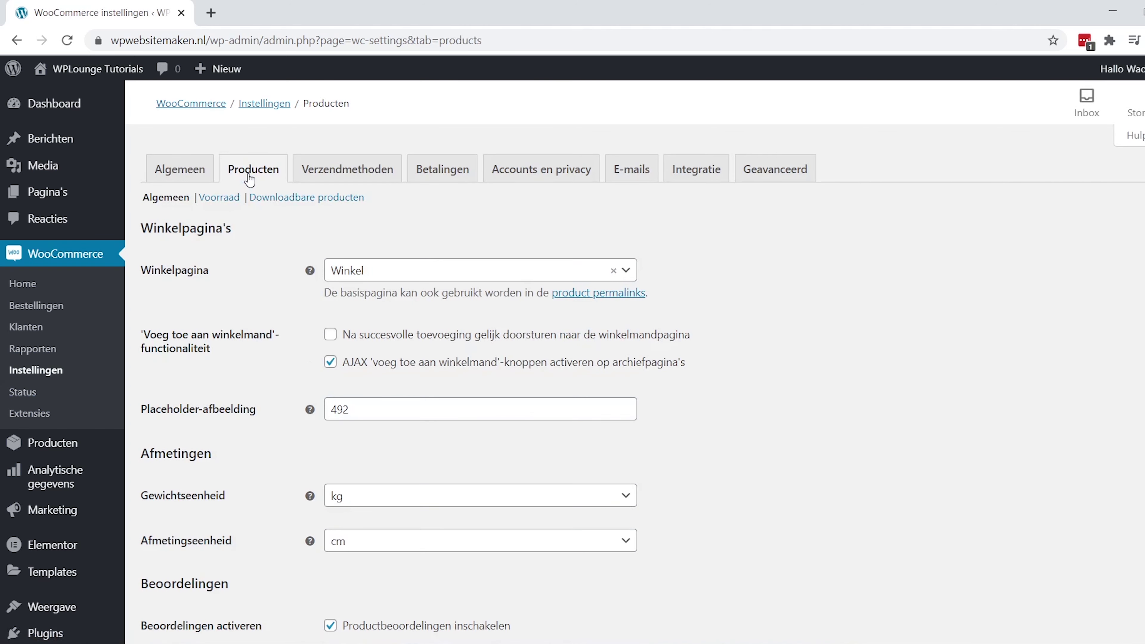
{"action": "scroll", "coordinate": [249, 179], "scroll_direction": "down", "scroll_amount": 5}
{"action": "double_click", "coordinate": [330, 383]}
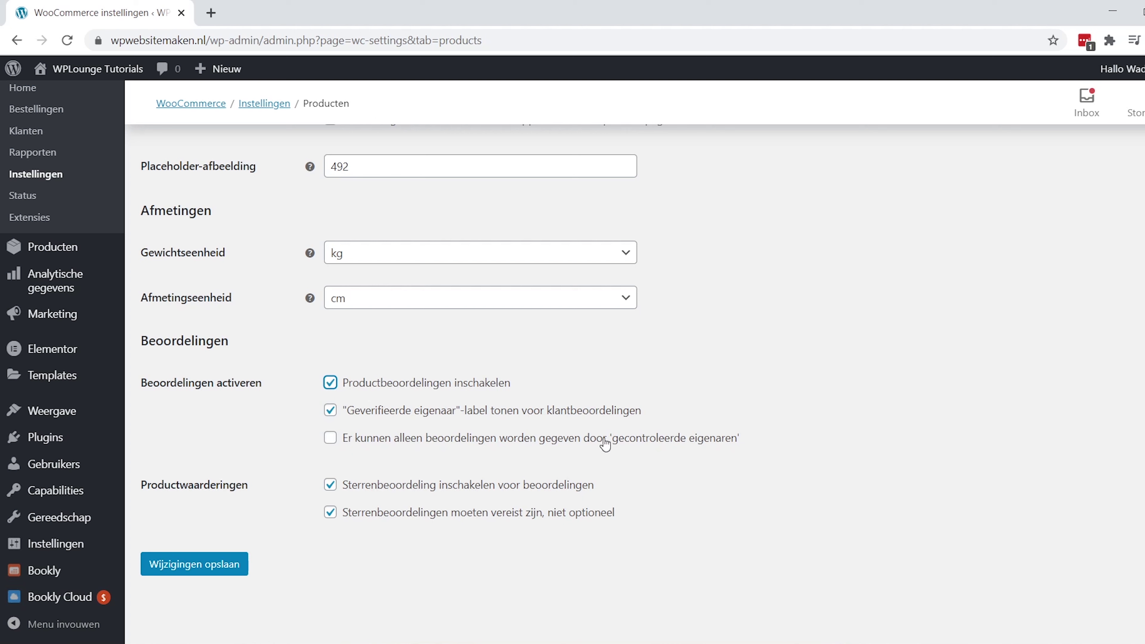
{"action": "left_click", "coordinate": [331, 438]}
{"action": "left_click", "coordinate": [221, 568]}
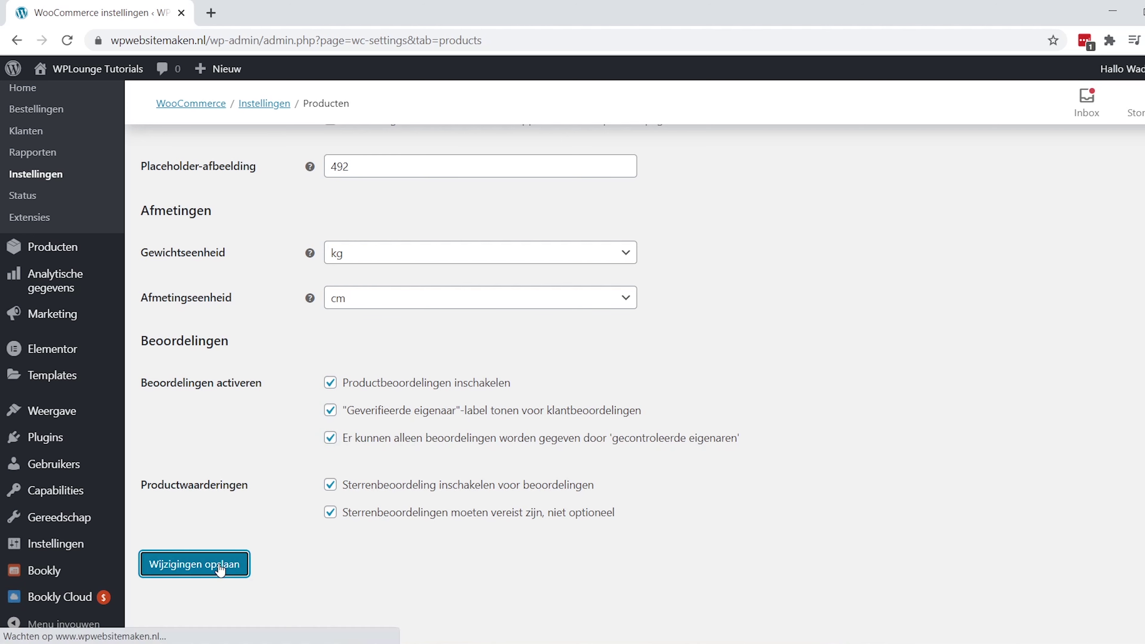
- Set Voorraad behouden to 30 minutes in the product Voorraad settings and save the changes
{"action": "left_click", "coordinate": [227, 201]}
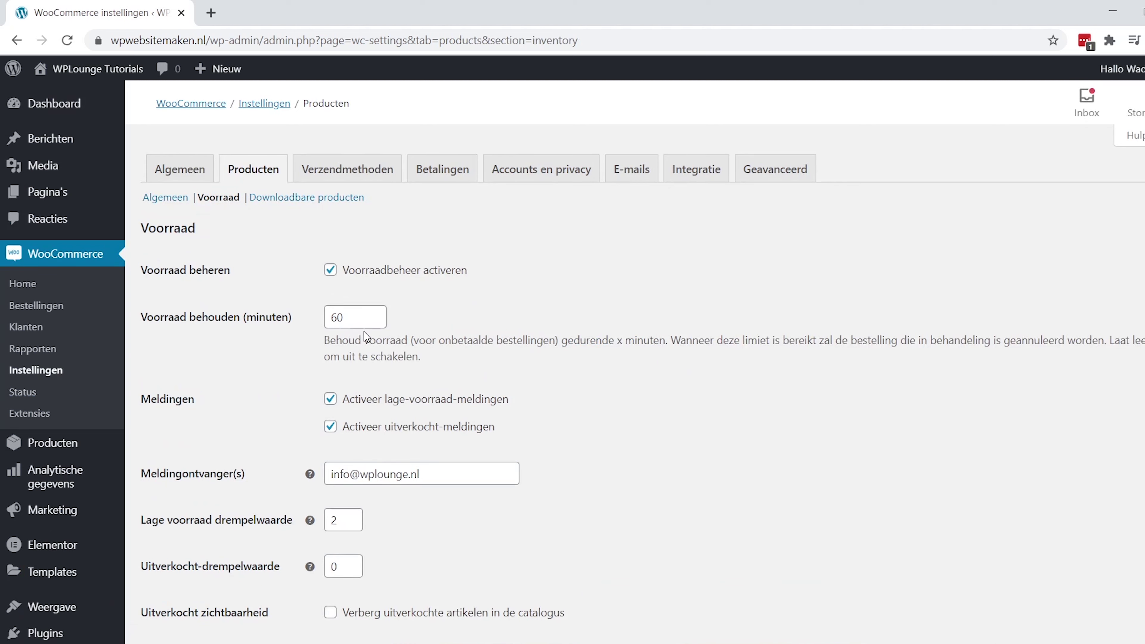
{"action": "left_click_drag", "start_coordinate": [355, 319], "coordinate": [323, 325]}
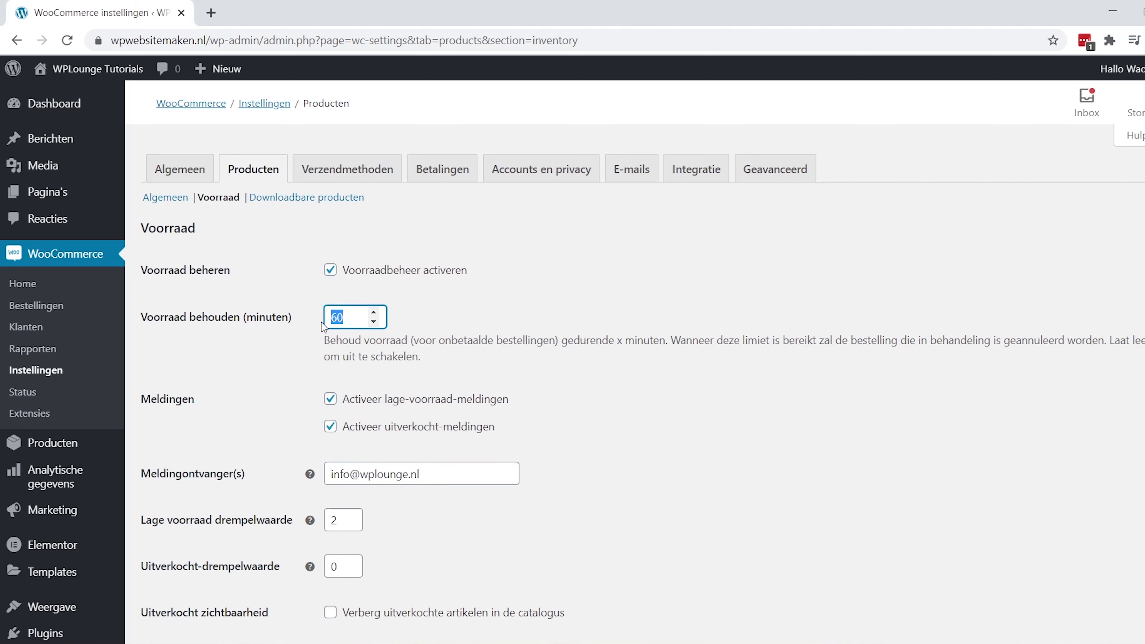
{"action": "type", "text": "3"}
{"action": "left_click", "coordinate": [275, 336]}
{"action": "scroll", "coordinate": [275, 335], "scroll_direction": "down", "scroll_amount": 4}
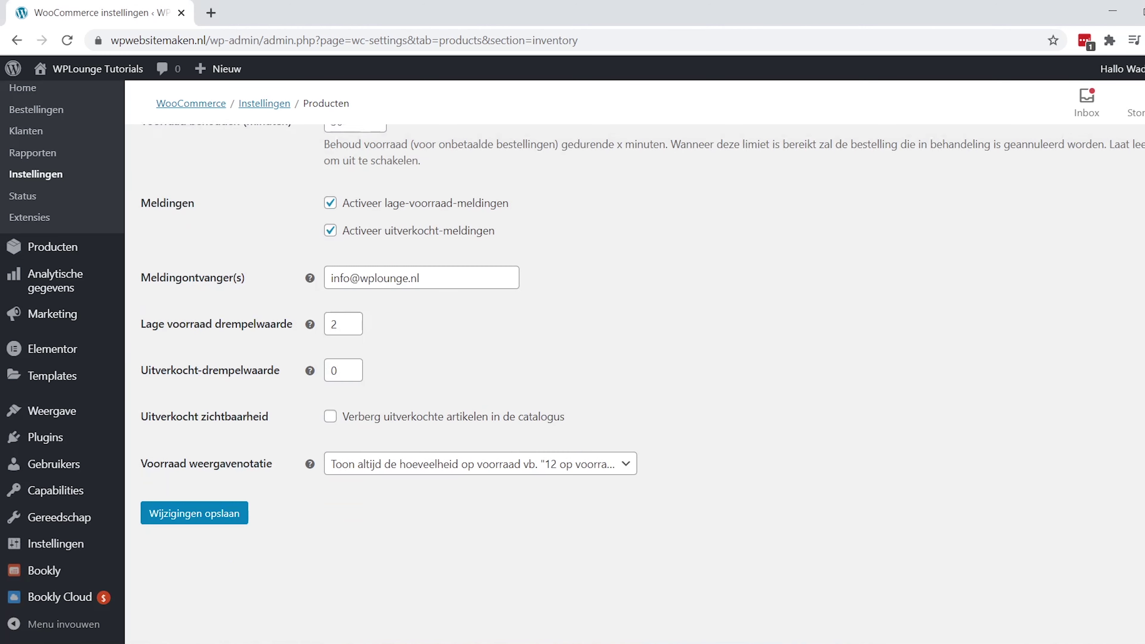
{"action": "left_click", "coordinate": [232, 519]}
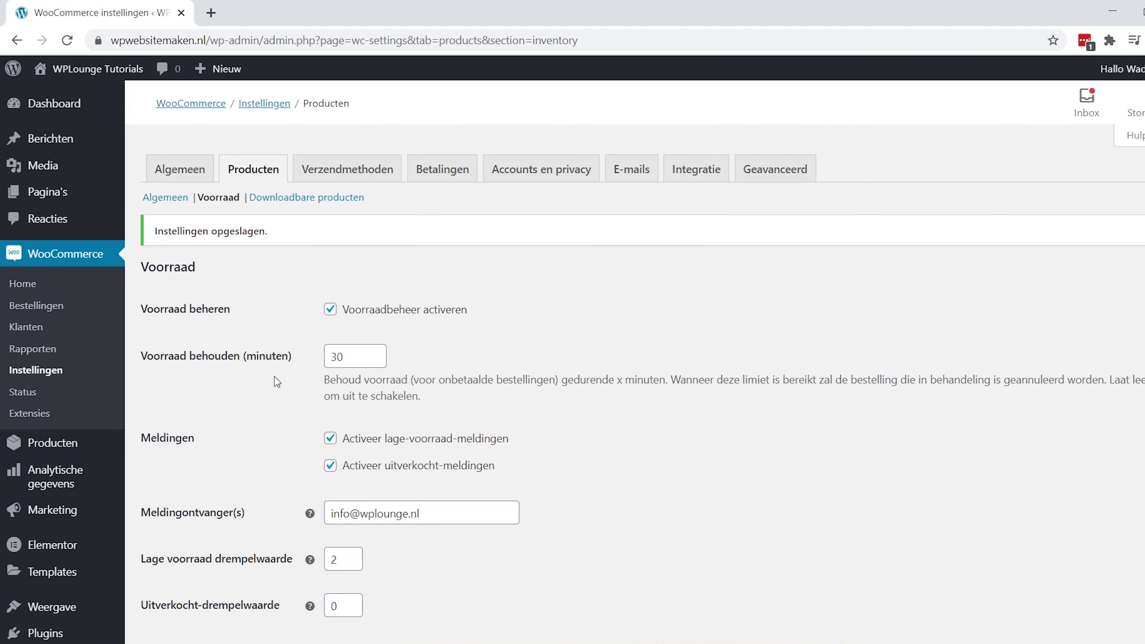
- Add a shipping zone named Nederland under Verzendmethoden and assign the region Nederland to it
{"action": "left_click", "coordinate": [392, 174]}
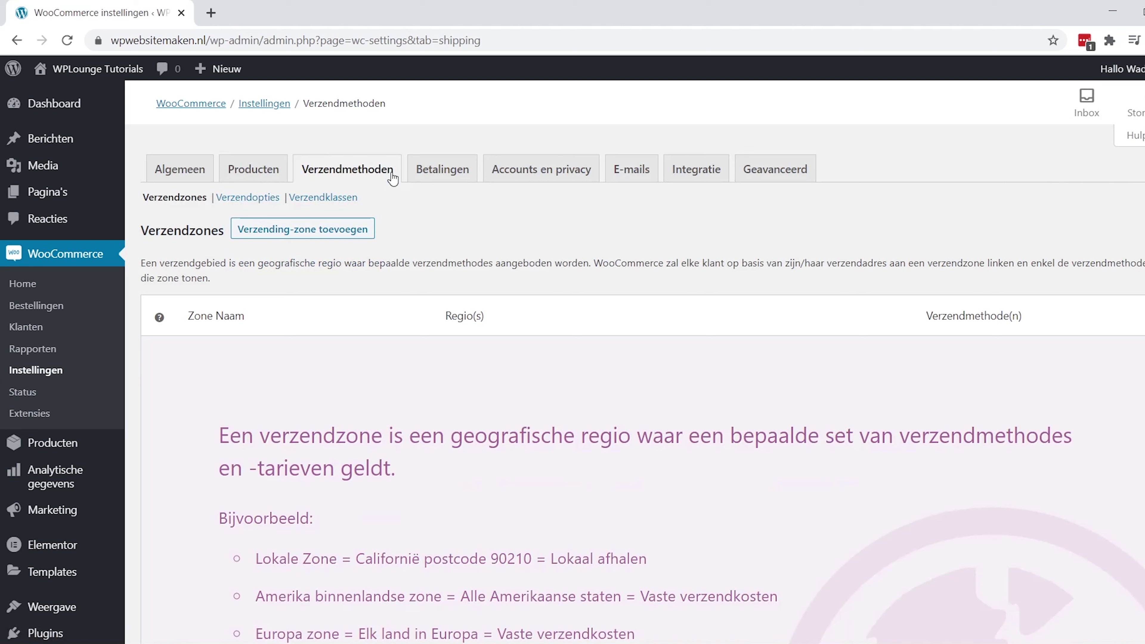
{"action": "left_click", "coordinate": [364, 235]}
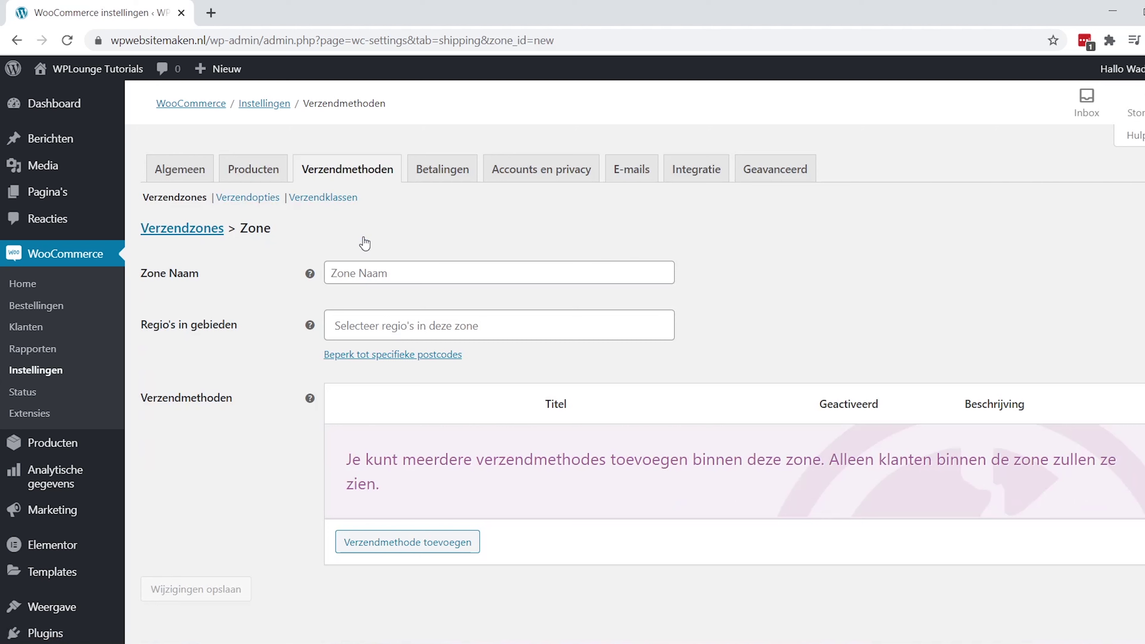
{"action": "left_click", "coordinate": [363, 269]}
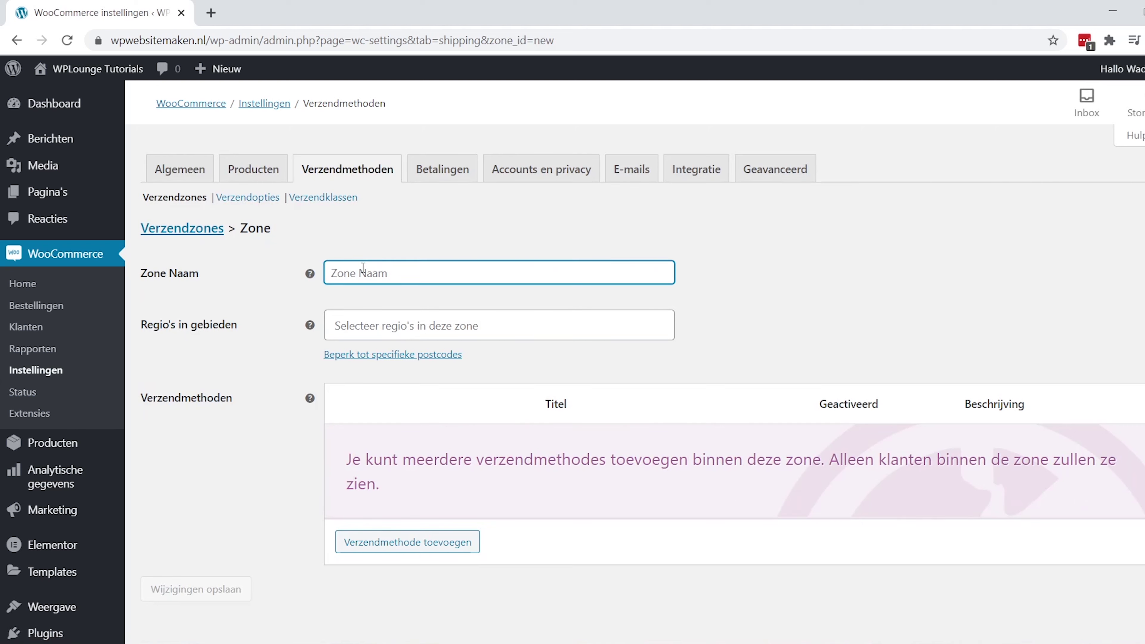
{"action": "type", "text": "Nederland"}
{"action": "left_click", "coordinate": [365, 306]}
{"action": "left_click", "coordinate": [370, 324]}
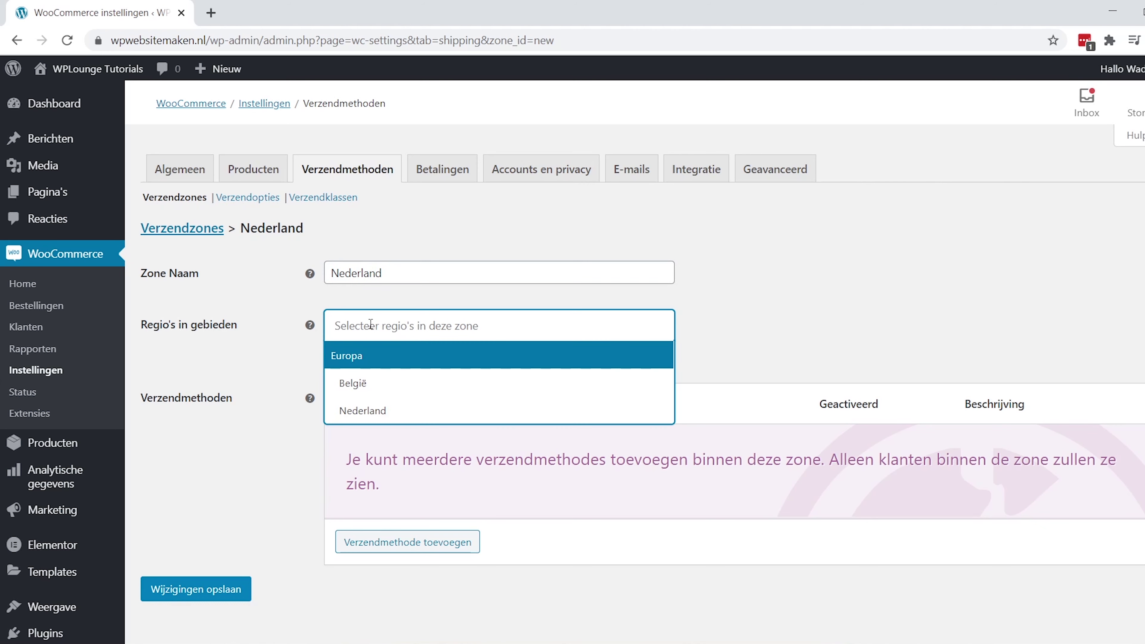
{"action": "left_click", "coordinate": [412, 412]}
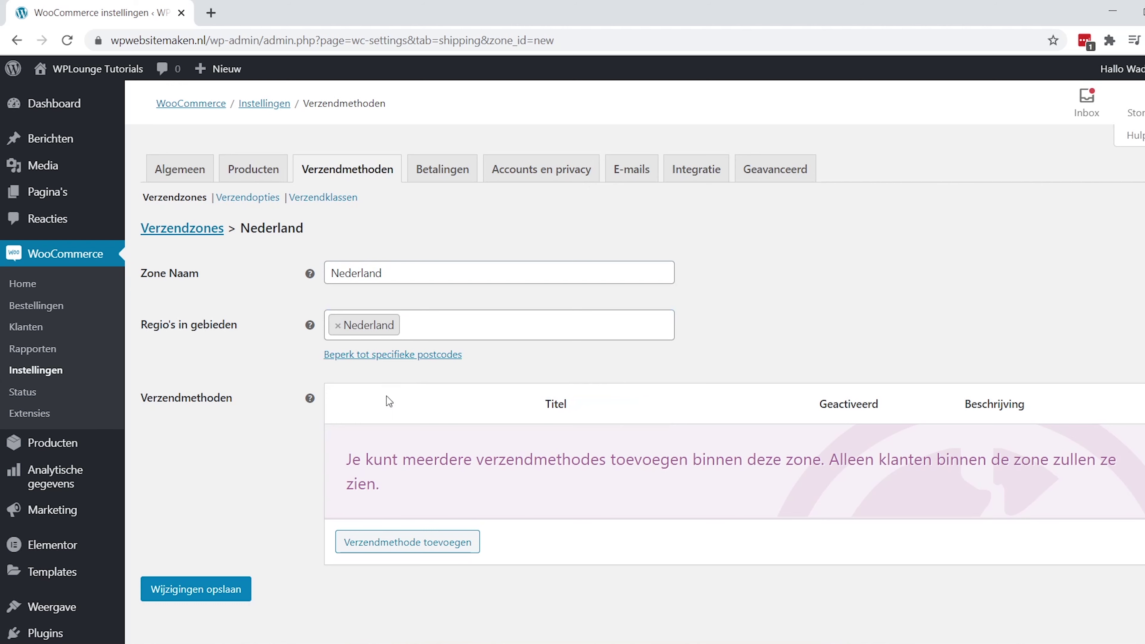
- Add a Vast Tarief shipping method to the Nederland shipping zone
{"action": "left_click", "coordinate": [474, 548]}
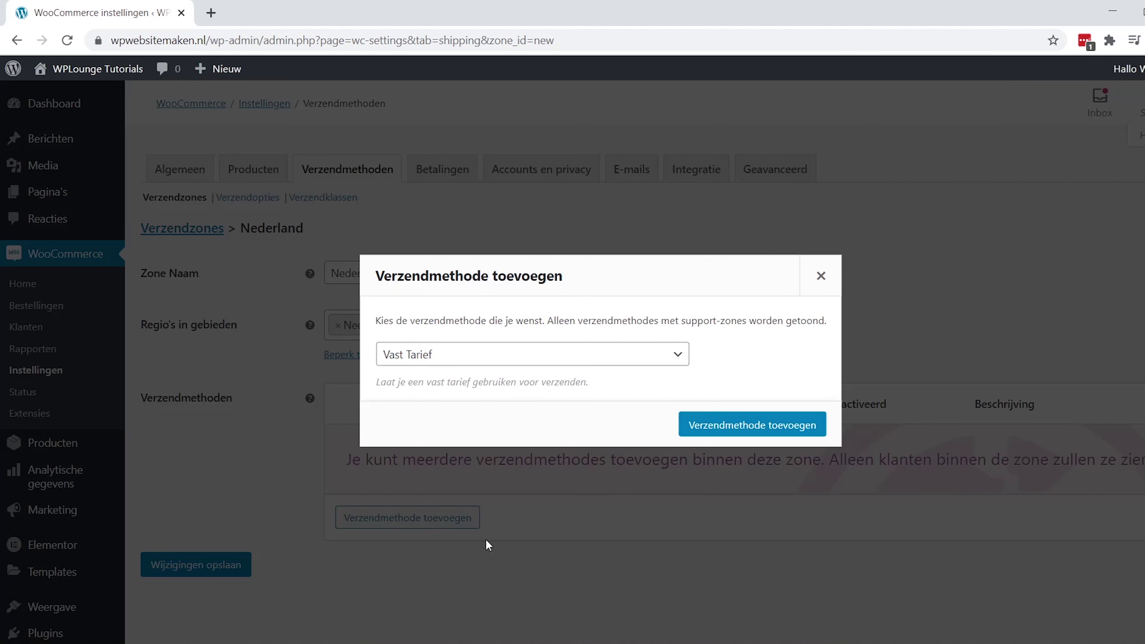
{"action": "left_click", "coordinate": [680, 355]}
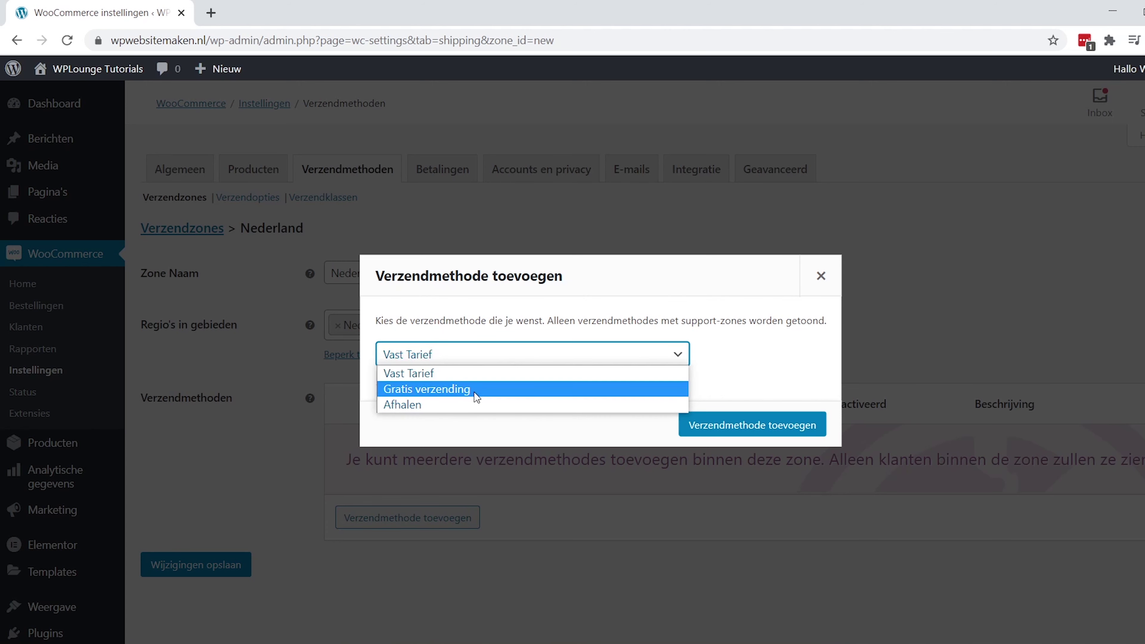
{"action": "left_click", "coordinate": [441, 373]}
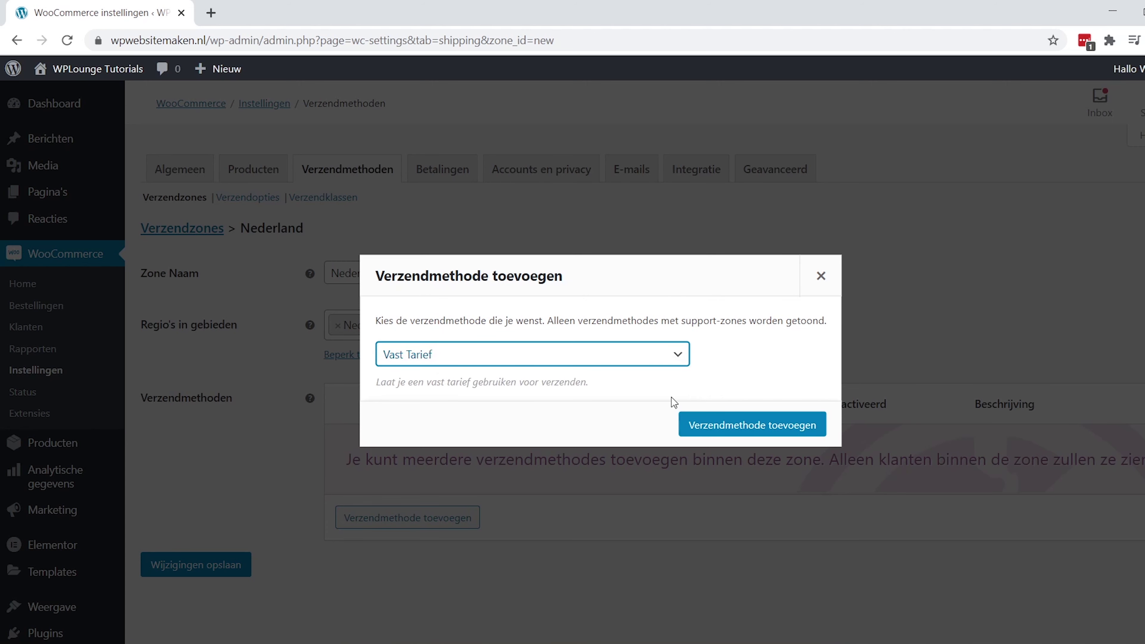
{"action": "left_click", "coordinate": [814, 428]}
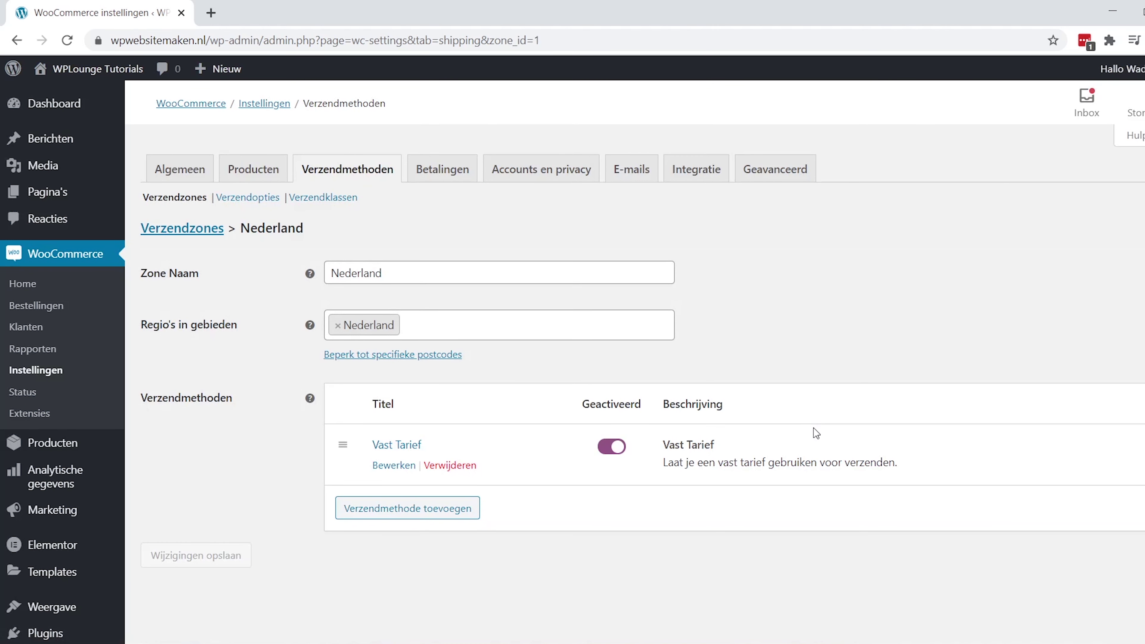
- Set the flat rate's Kosten to 4,95, title it PostNL, keep Btw status at Belastbaar, and save the changes
{"action": "left_click", "coordinate": [400, 469]}
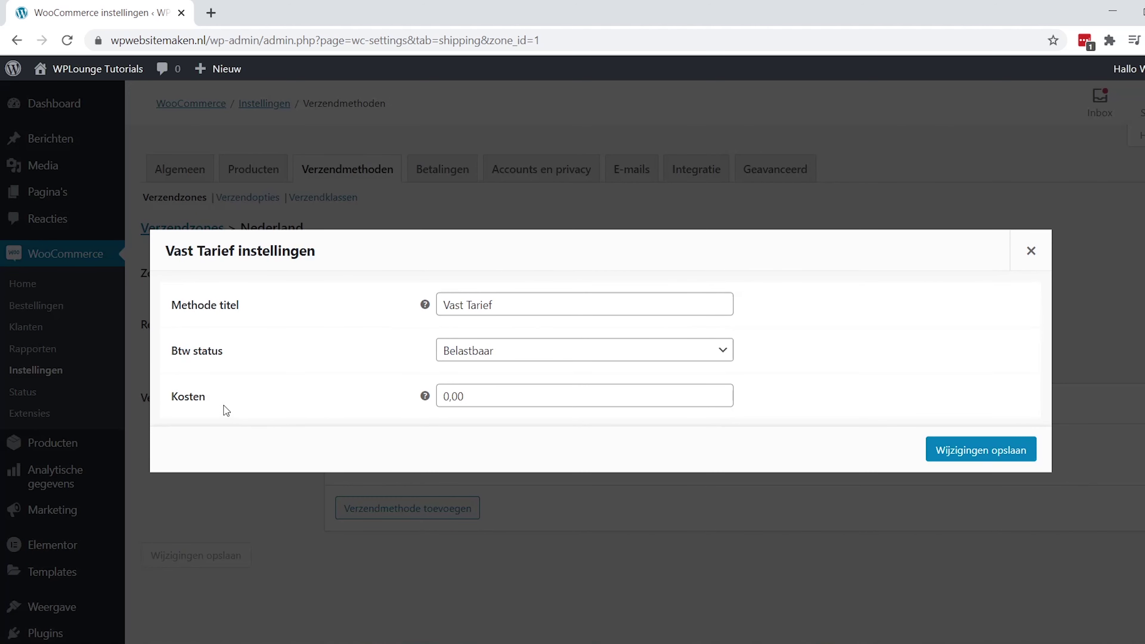
{"action": "double_click", "coordinate": [451, 403]}
{"action": "type", "text": "4,95"}
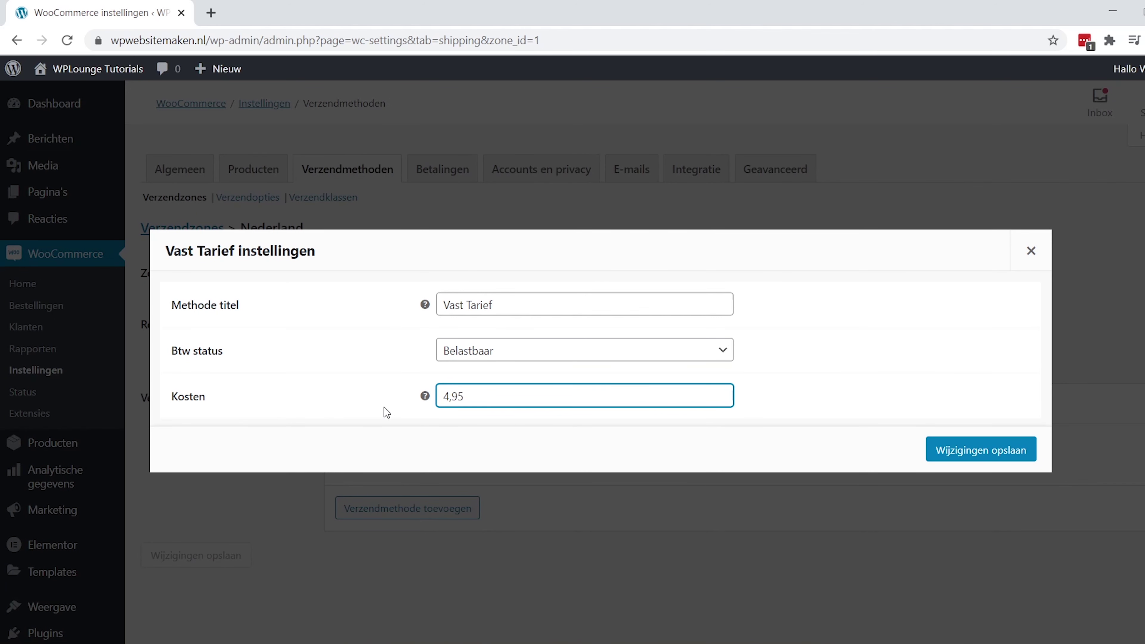
{"action": "left_click", "coordinate": [387, 413]}
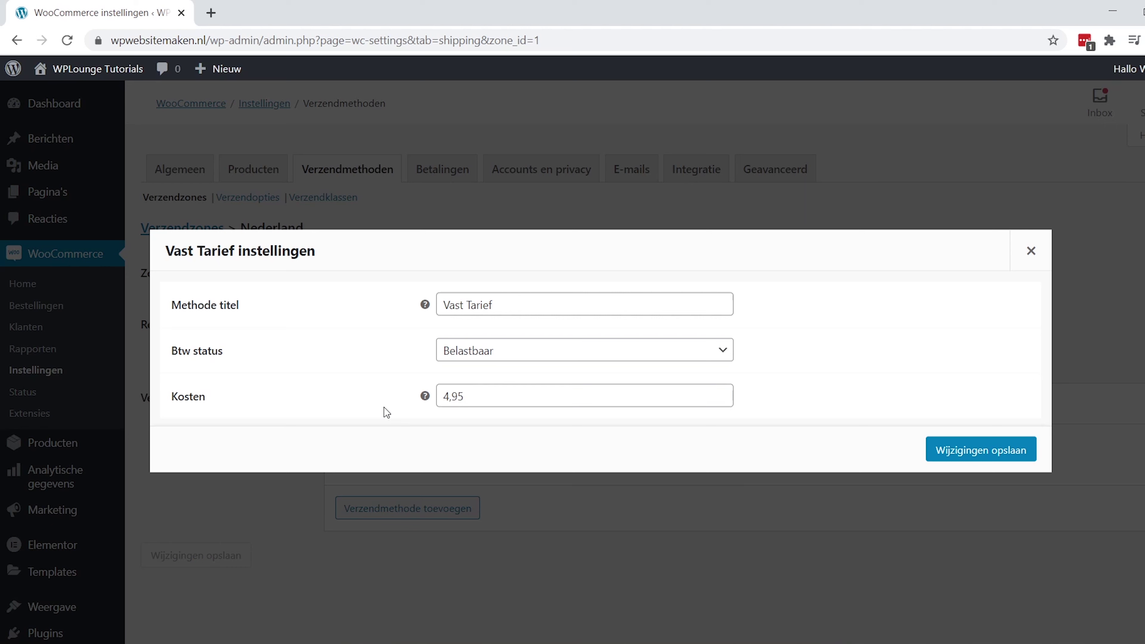
{"action": "left_click_drag", "start_coordinate": [497, 304], "coordinate": [427, 309]}
{"action": "type", "text": "PostNL"}
{"action": "left_click", "coordinate": [722, 354]}
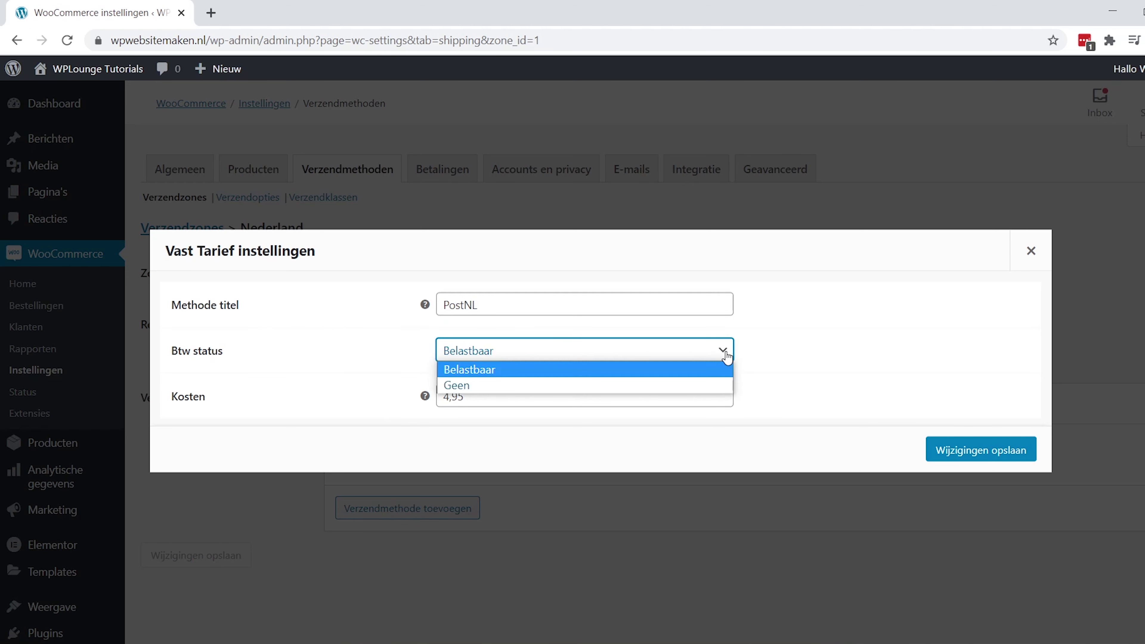
{"action": "left_click", "coordinate": [510, 370]}
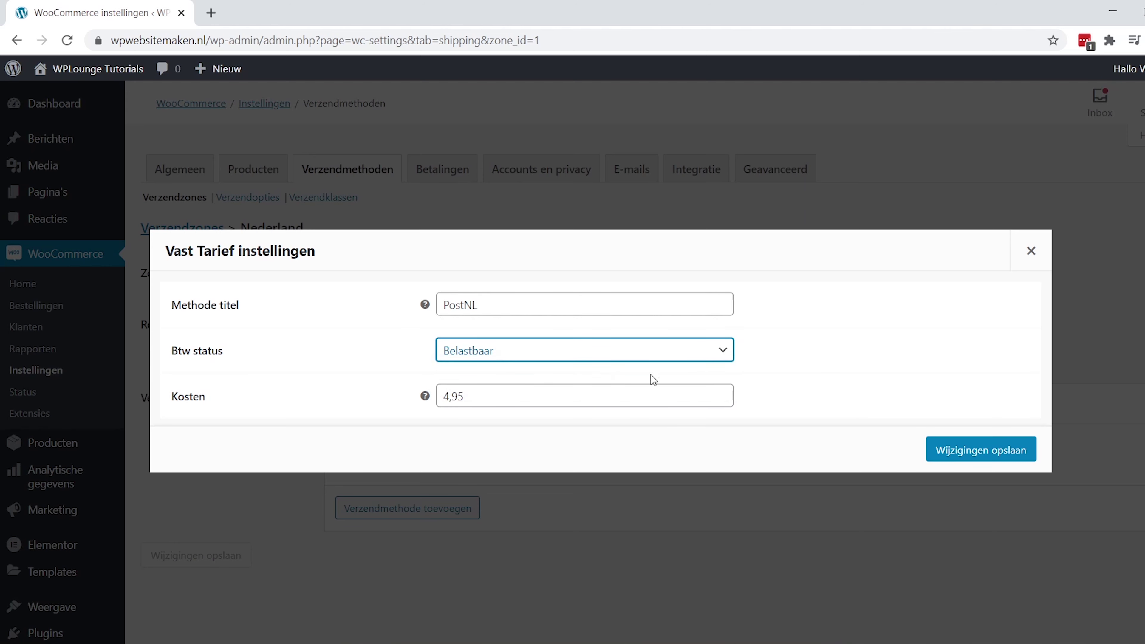
{"action": "left_click", "coordinate": [1030, 453]}
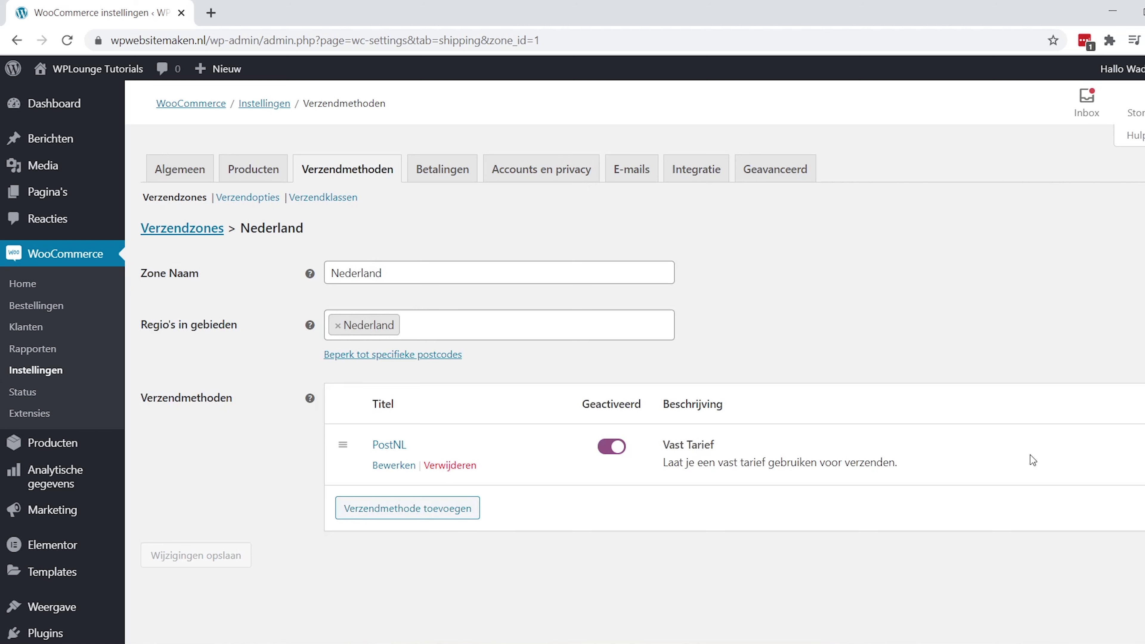
- Add a Gratis verzending shipping method to the Nederland zone
{"action": "left_click", "coordinate": [473, 514]}
{"action": "left_click", "coordinate": [661, 361]}
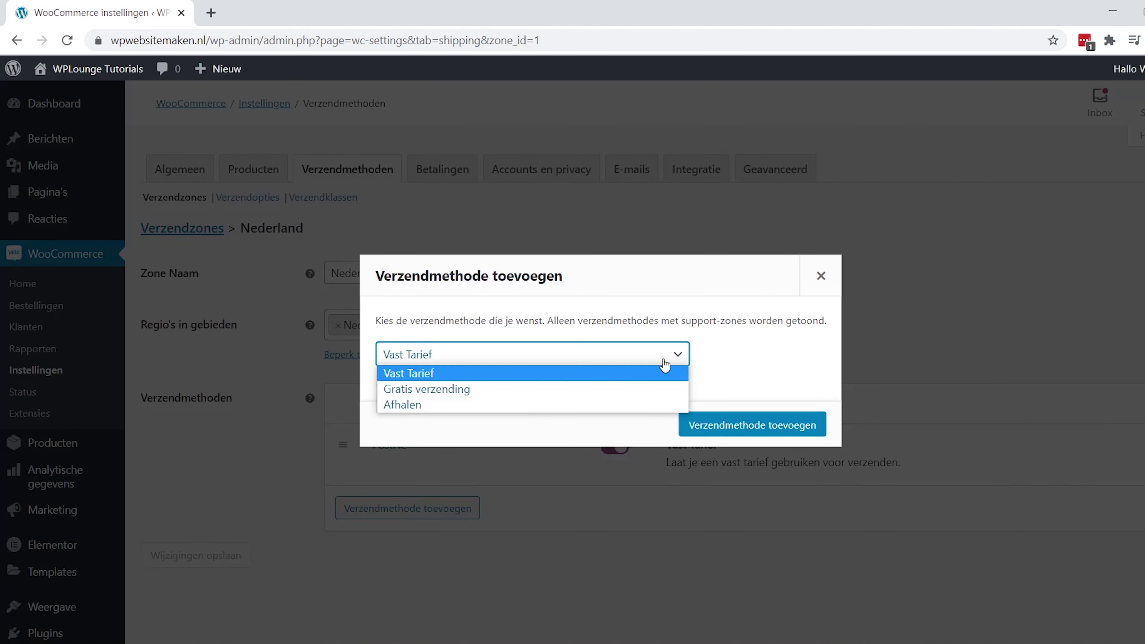
{"action": "left_click", "coordinate": [501, 390]}
{"action": "left_click", "coordinate": [843, 432]}
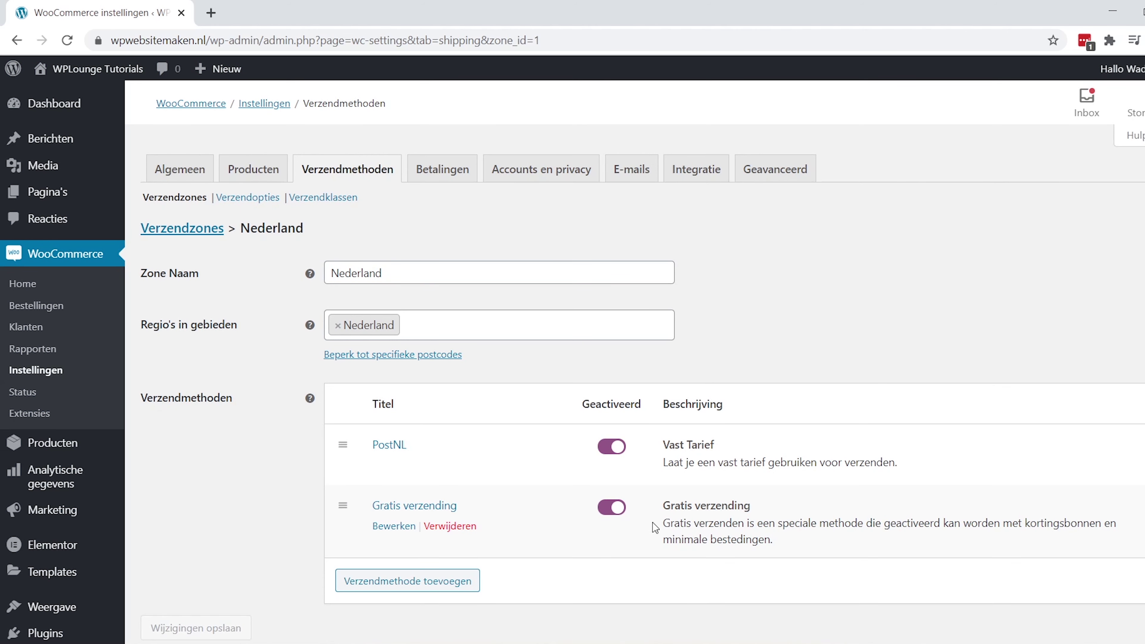
- Make Gratis verzending require 'Een minimum aankoopbedrag' with a Minimum bestelbedrag of 50, and save the changes
{"action": "left_click", "coordinate": [393, 526]}
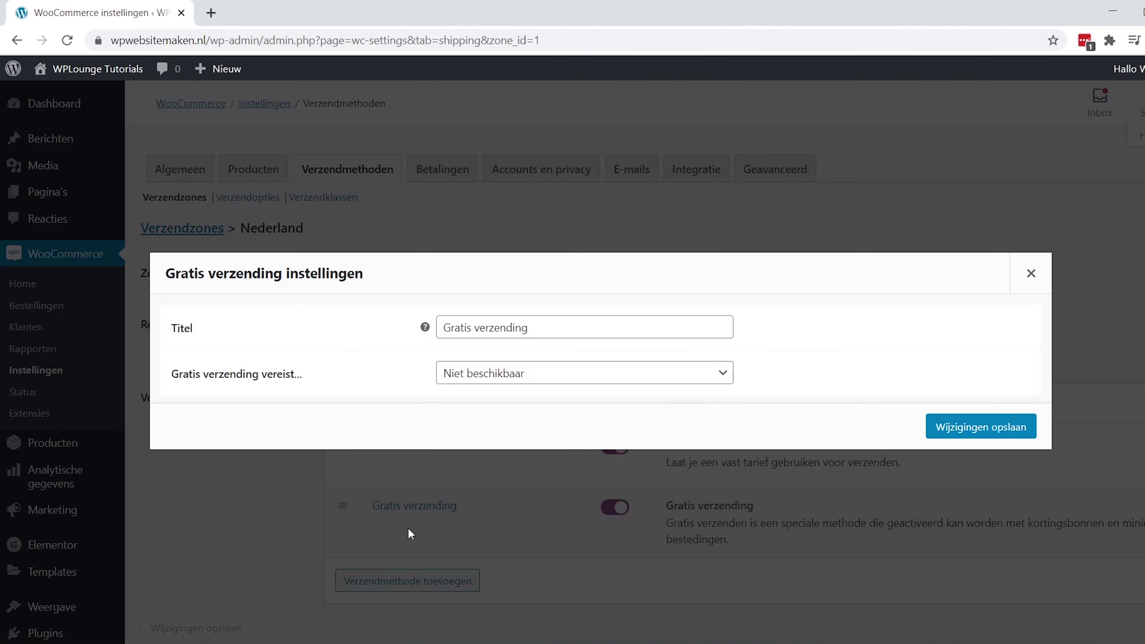
{"action": "left_click", "coordinate": [722, 384]}
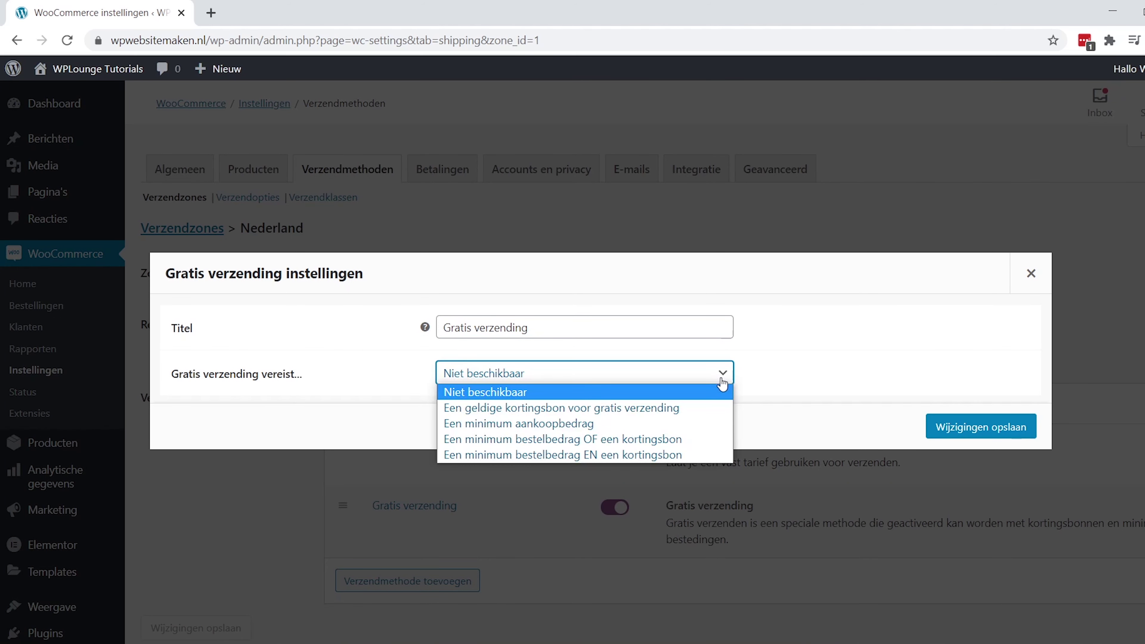
{"action": "left_click", "coordinate": [600, 426]}
{"action": "left_click_drag", "start_coordinate": [482, 377], "coordinate": [442, 373]}
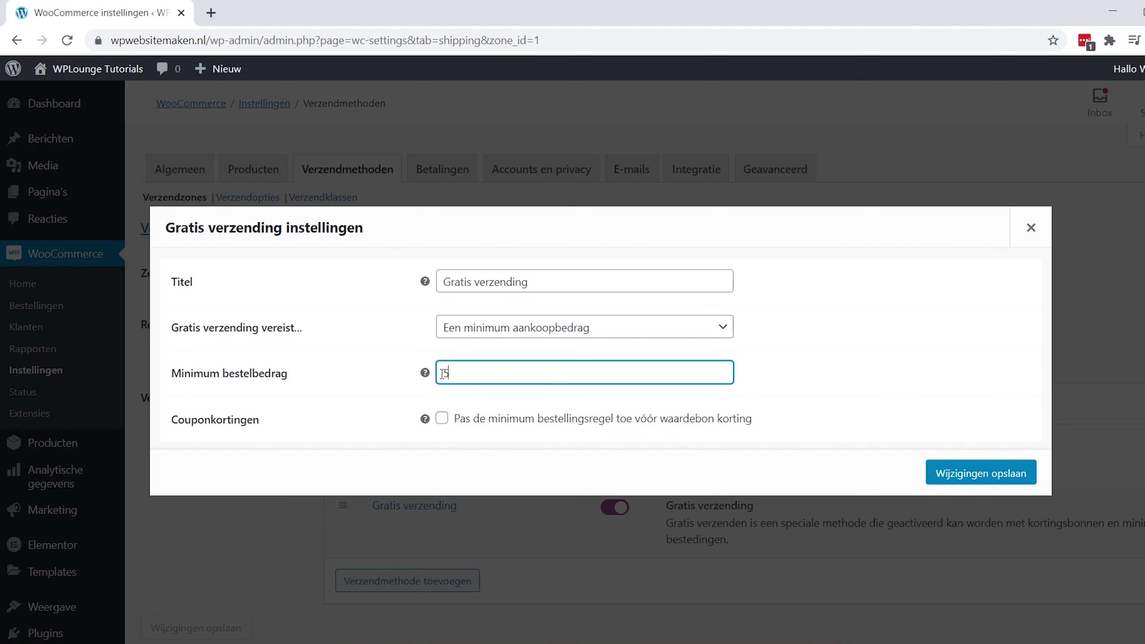
{"action": "type", "text": "50"}
{"action": "left_click", "coordinate": [480, 391]}
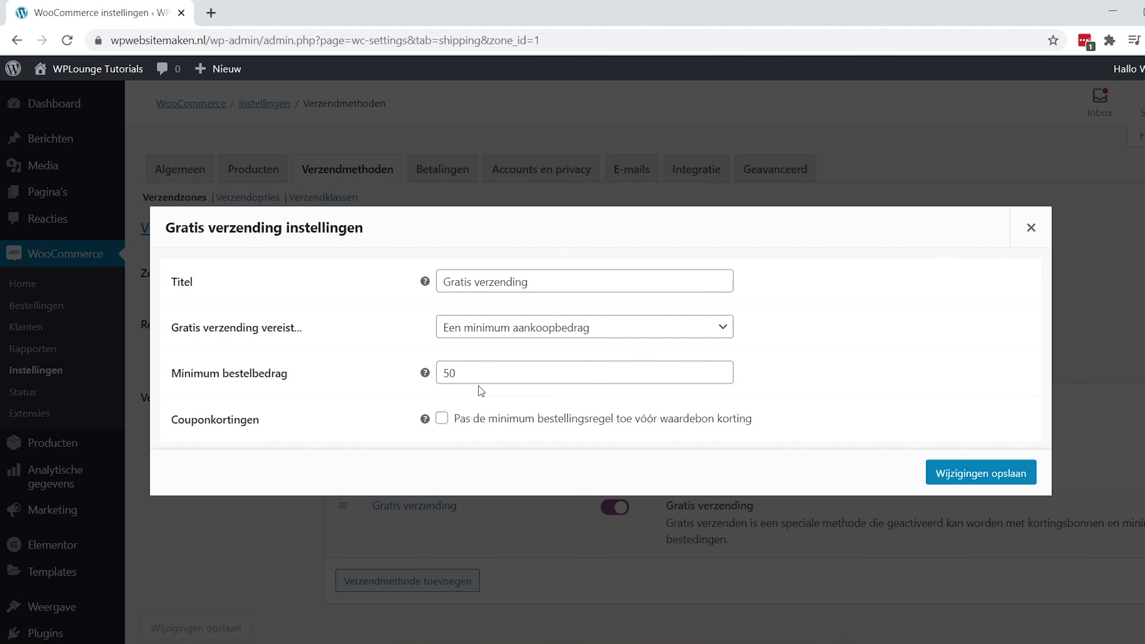
{"action": "left_click", "coordinate": [1023, 475]}
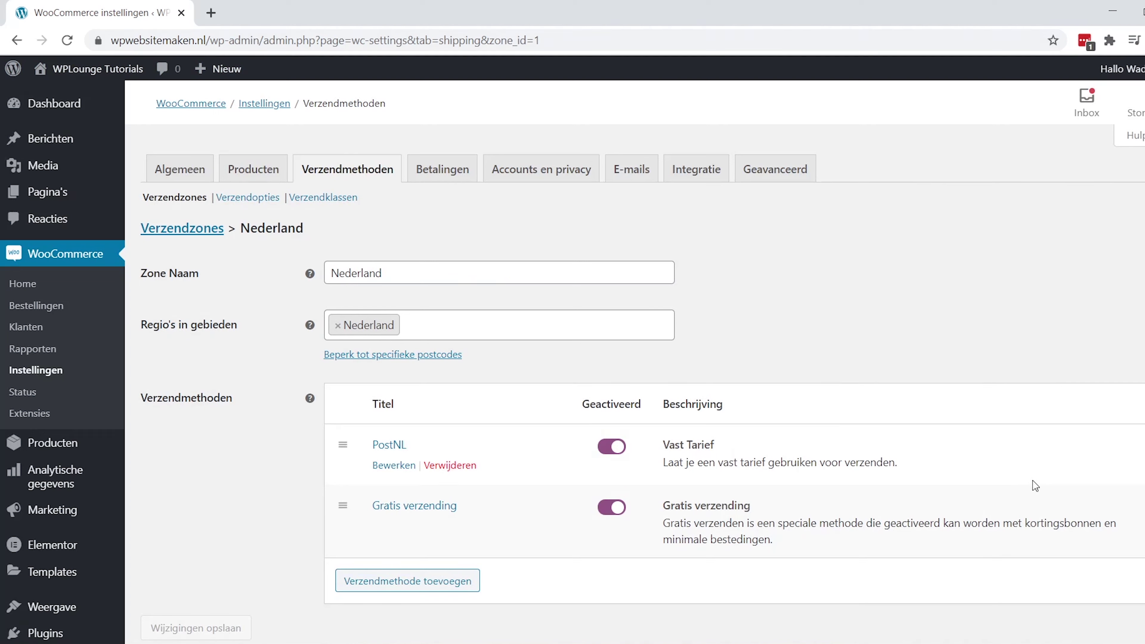
- Visit the shop, put the Jas product in the shopping cart, and view the cart
{"action": "mouse_move", "coordinate": [104, 70]}
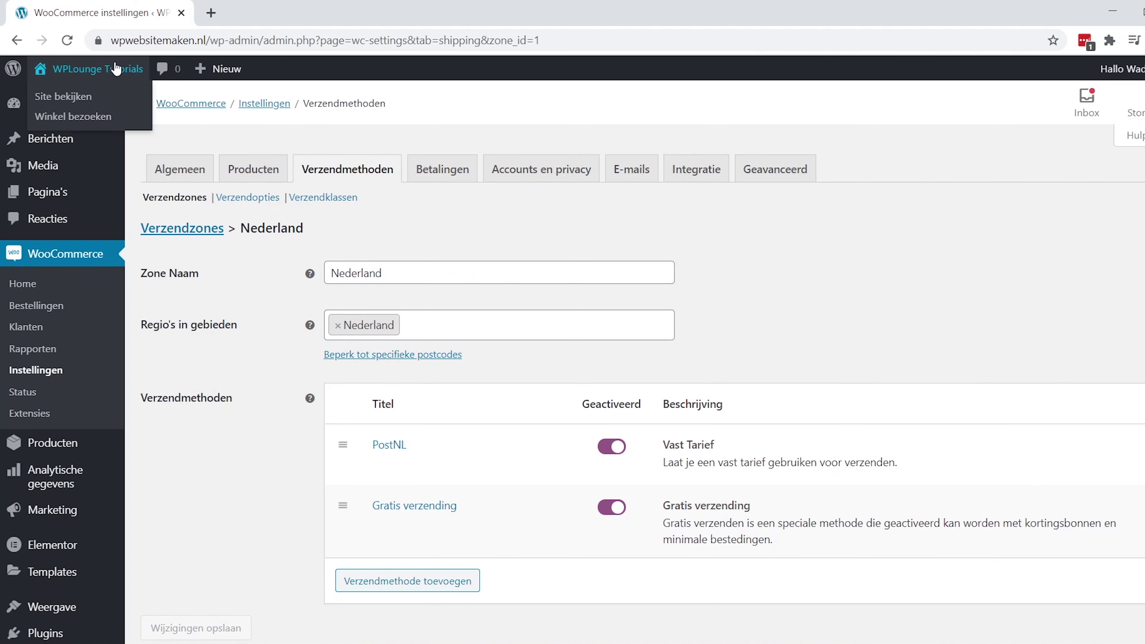
{"action": "left_click", "coordinate": [118, 121]}
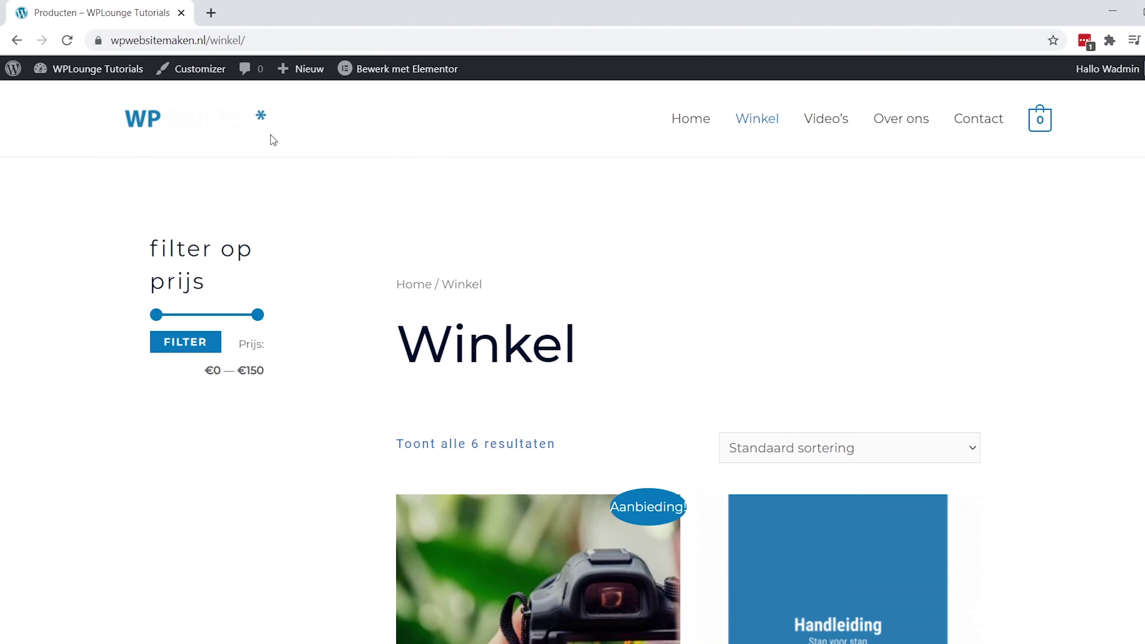
{"action": "scroll", "coordinate": [586, 360], "scroll_direction": "down", "scroll_amount": 10}
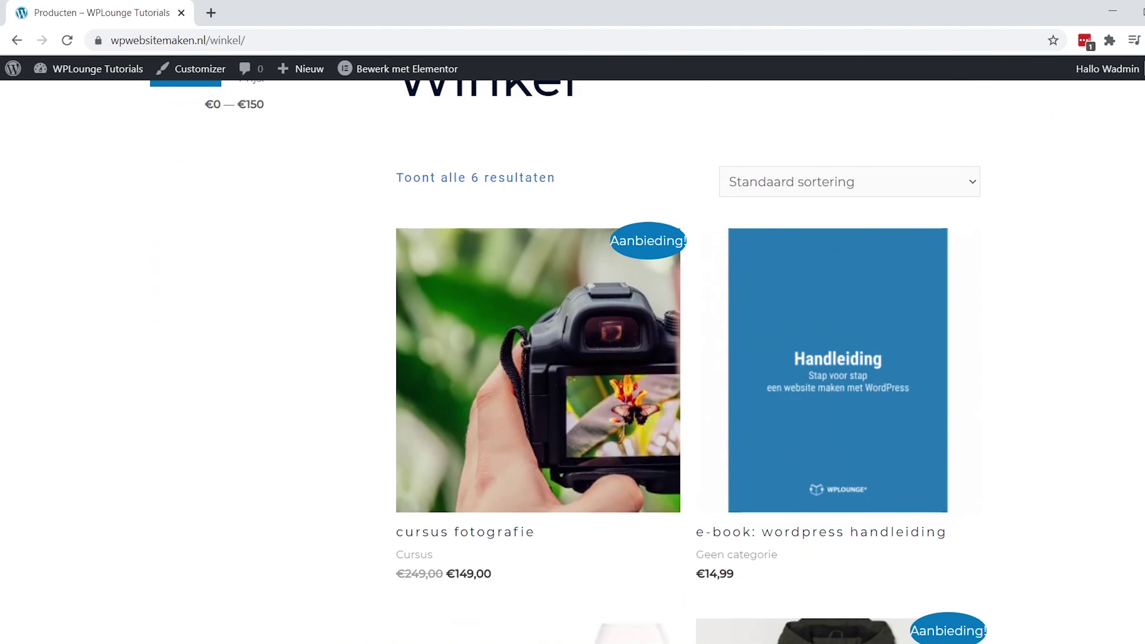
{"action": "scroll", "coordinate": [884, 314], "scroll_direction": "down", "scroll_amount": 1}
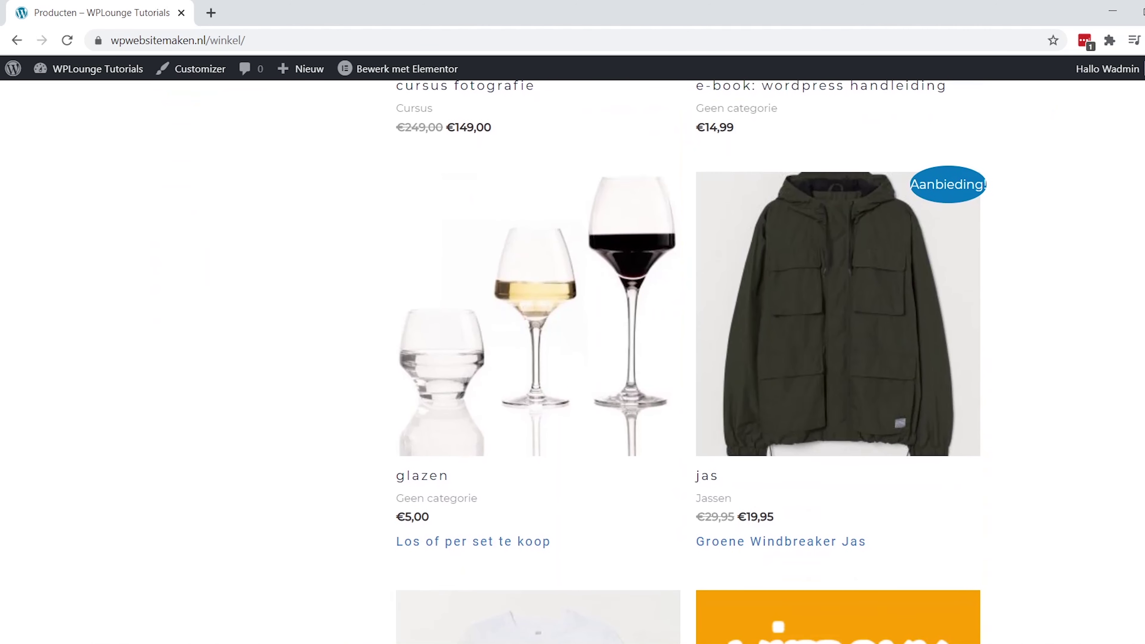
{"action": "left_click", "coordinate": [885, 312]}
{"action": "left_click", "coordinate": [851, 490]}
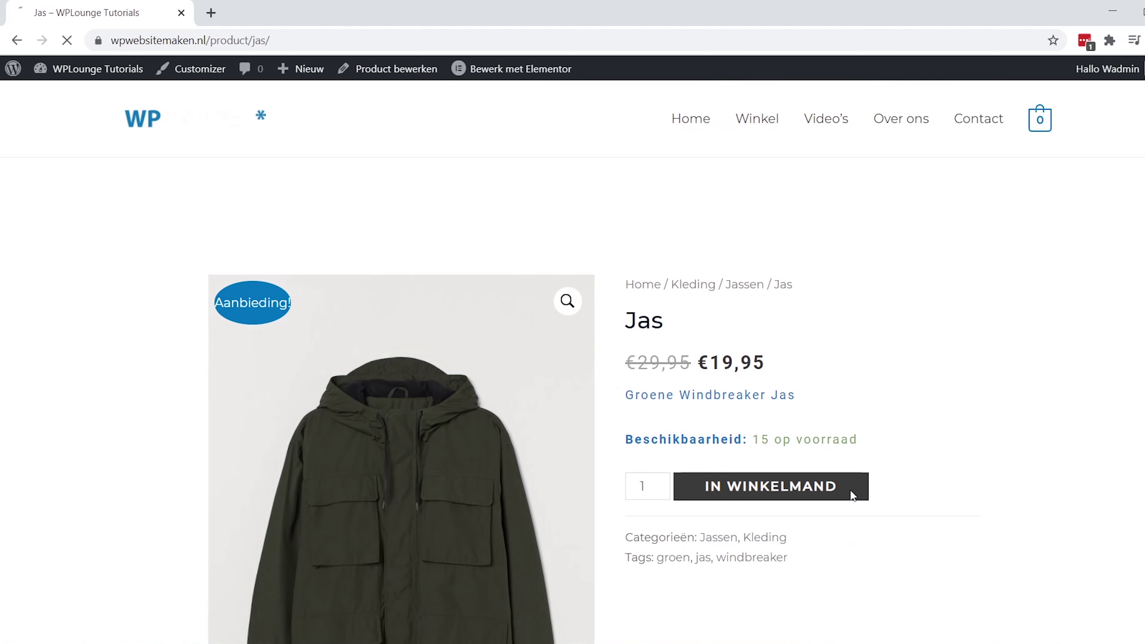
{"action": "left_click", "coordinate": [930, 323]}
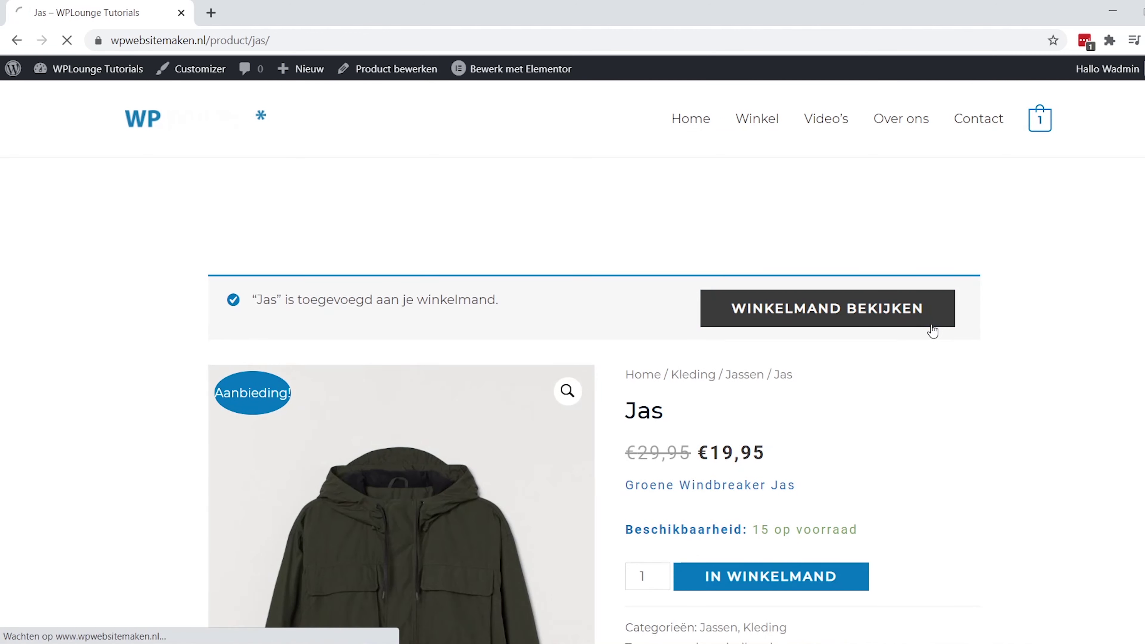
- Review the shipping options in the cart totals and choose Gratis verzending
{"action": "scroll", "coordinate": [830, 305], "scroll_direction": "down", "scroll_amount": 7}
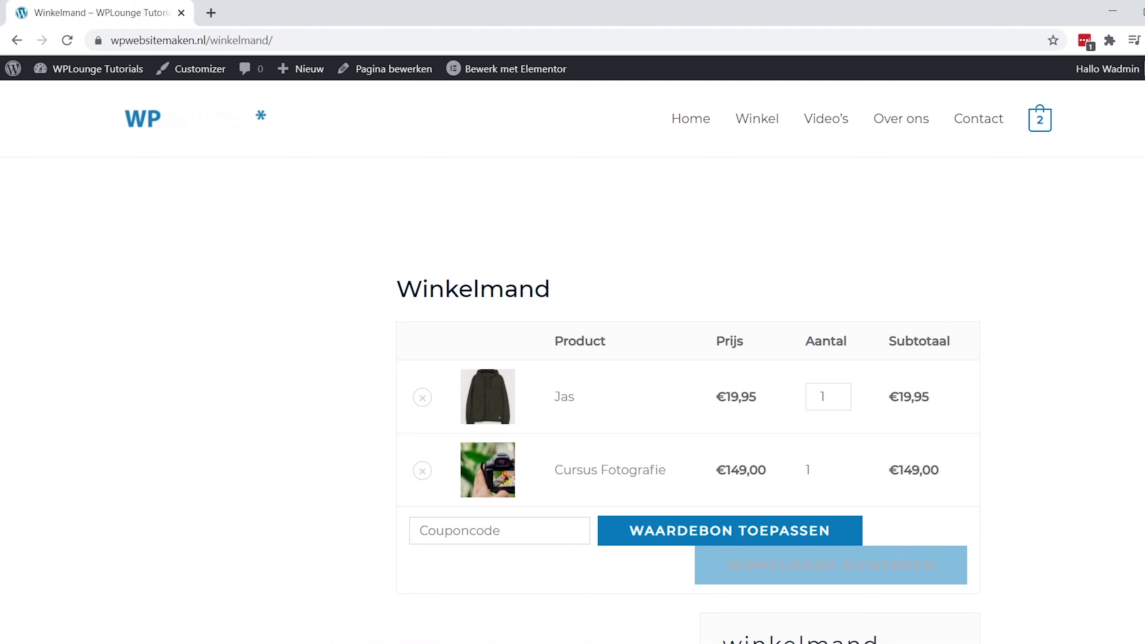
{"action": "scroll", "coordinate": [839, 373], "scroll_direction": "down", "scroll_amount": 9}
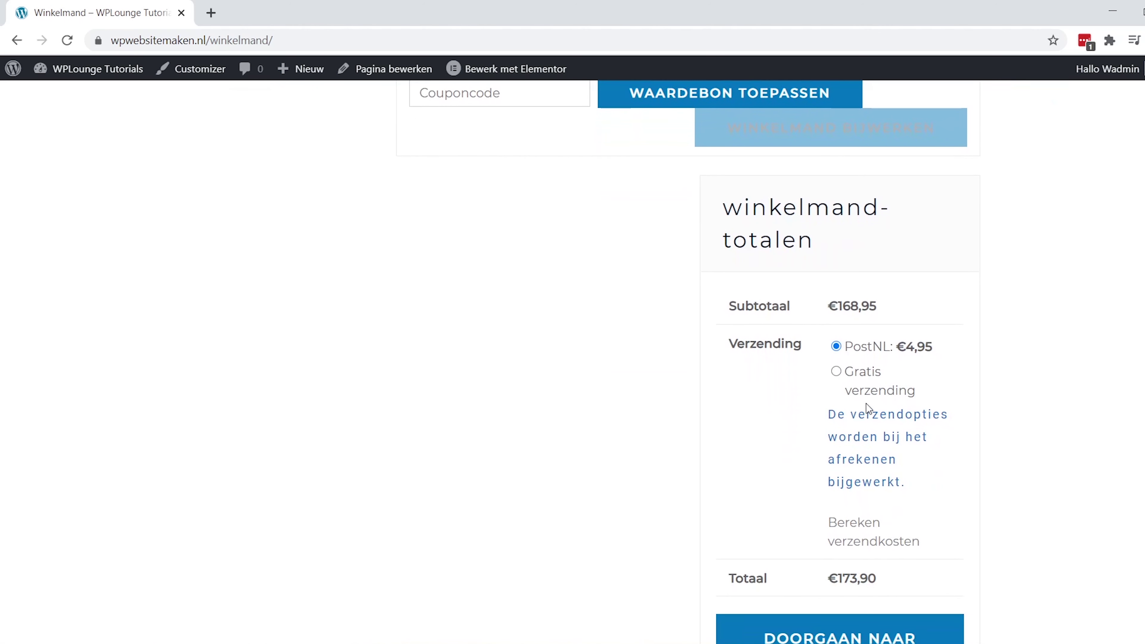
{"action": "left_click", "coordinate": [836, 372]}
{"action": "scroll", "coordinate": [573, 361], "scroll_direction": "up", "scroll_amount": 10}
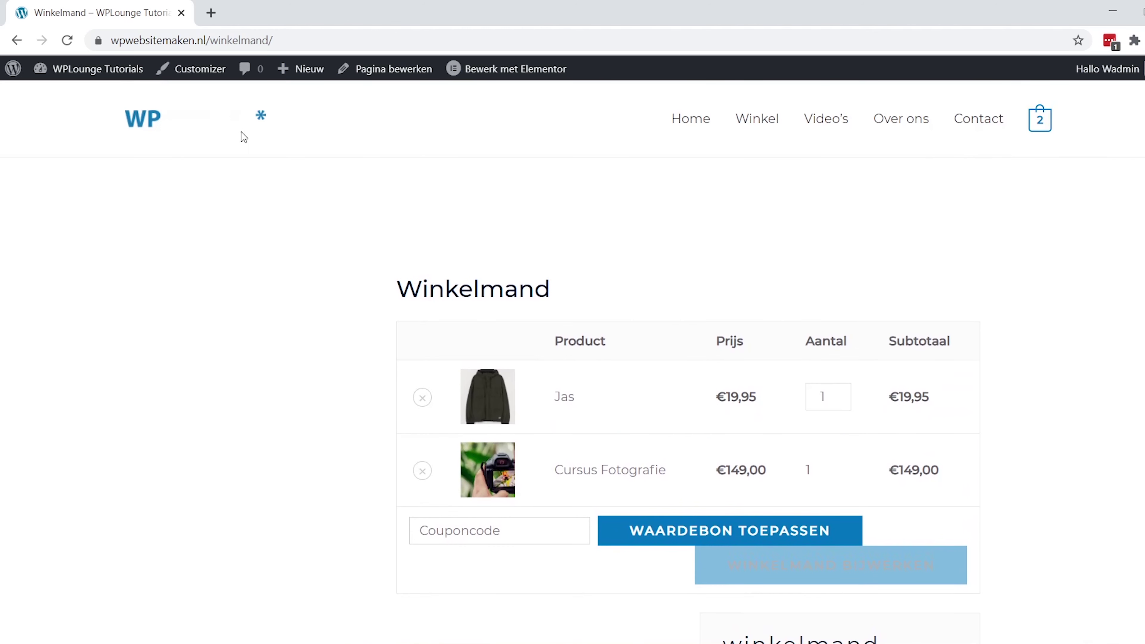
- In WooCommerce's E-mails settings, paste the image URL as Headerafbeelding, set Basiskleur to #6873c9, and save the changes
{"action": "left_click", "coordinate": [120, 96]}
{"action": "mouse_move", "coordinate": [110, 308]}
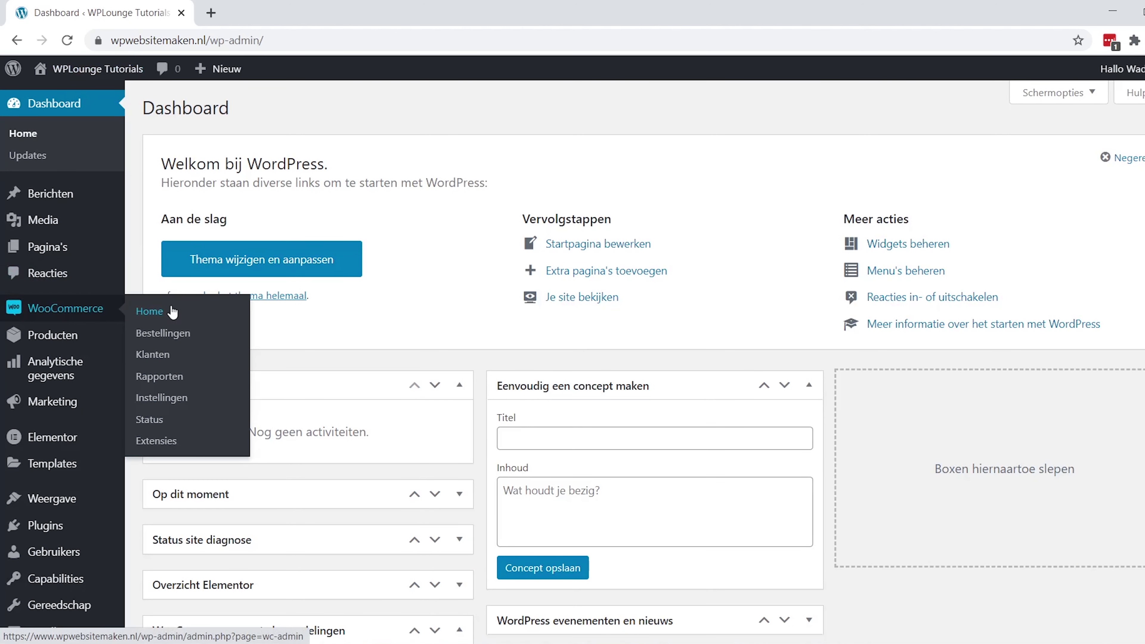
{"action": "left_click", "coordinate": [207, 400]}
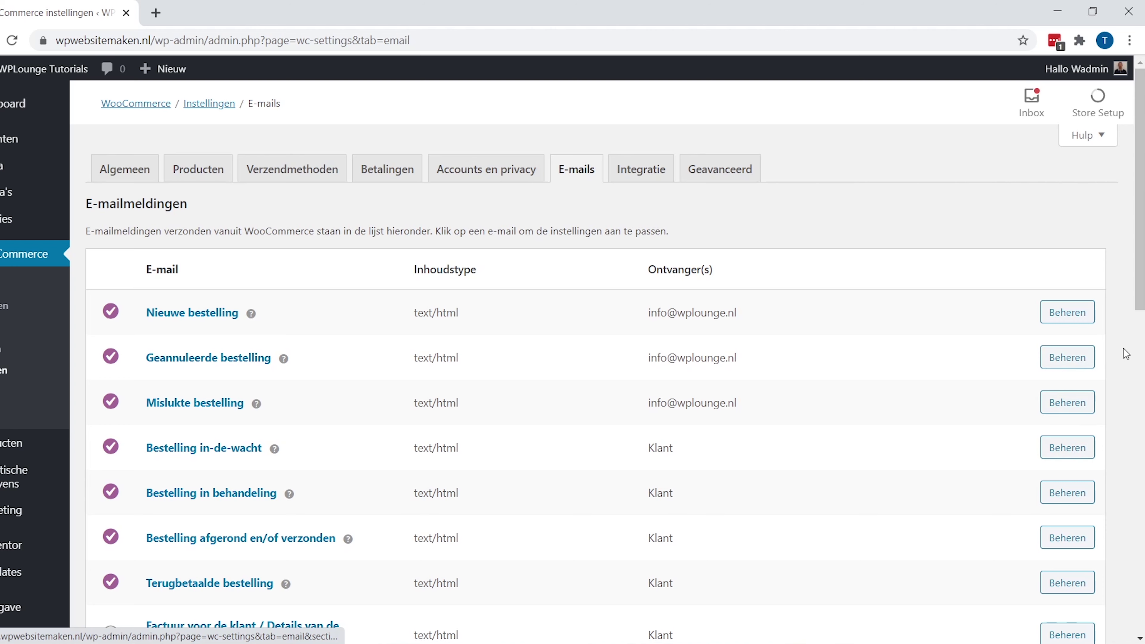
{"action": "scroll", "coordinate": [1125, 354], "scroll_direction": "down", "scroll_amount": 15}
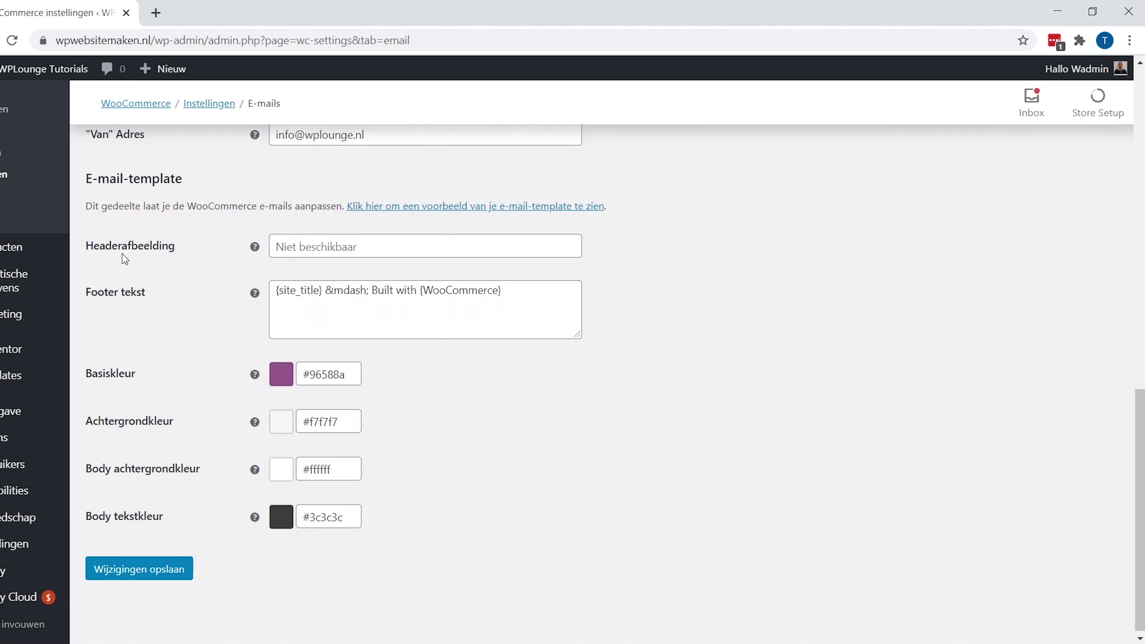
{"action": "left_click", "coordinate": [292, 246]}
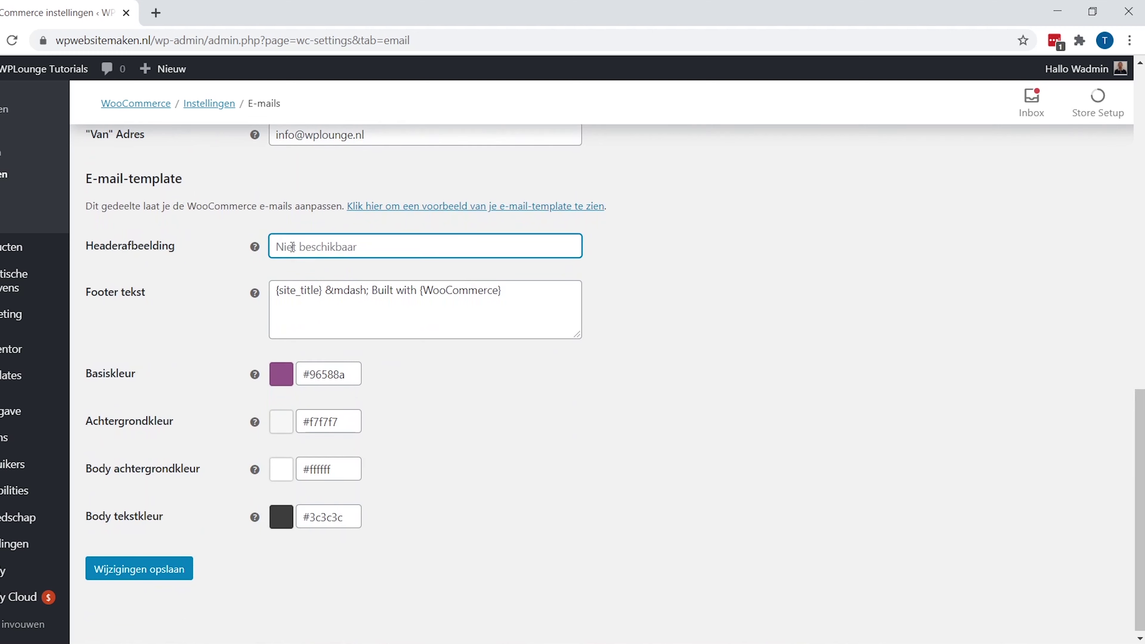
{"action": "key", "text": "ctrl+v"}
{"action": "left_click", "coordinate": [266, 373]}
{"action": "left_click_drag", "start_coordinate": [306, 455], "coordinate": [332, 443]}
{"action": "left_click", "coordinate": [397, 371]}
{"action": "left_click", "coordinate": [153, 576]}
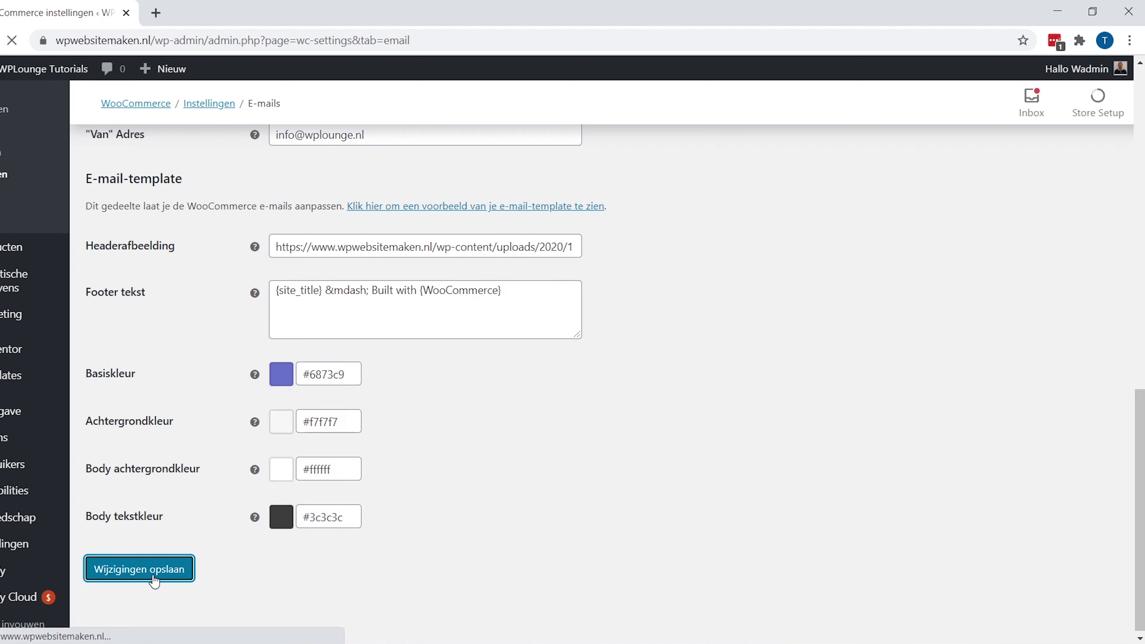
- Preview the WooCommerce e-mail template to check its header image and base colour
{"action": "scroll", "coordinate": [1121, 463], "scroll_direction": "down", "scroll_amount": 10}
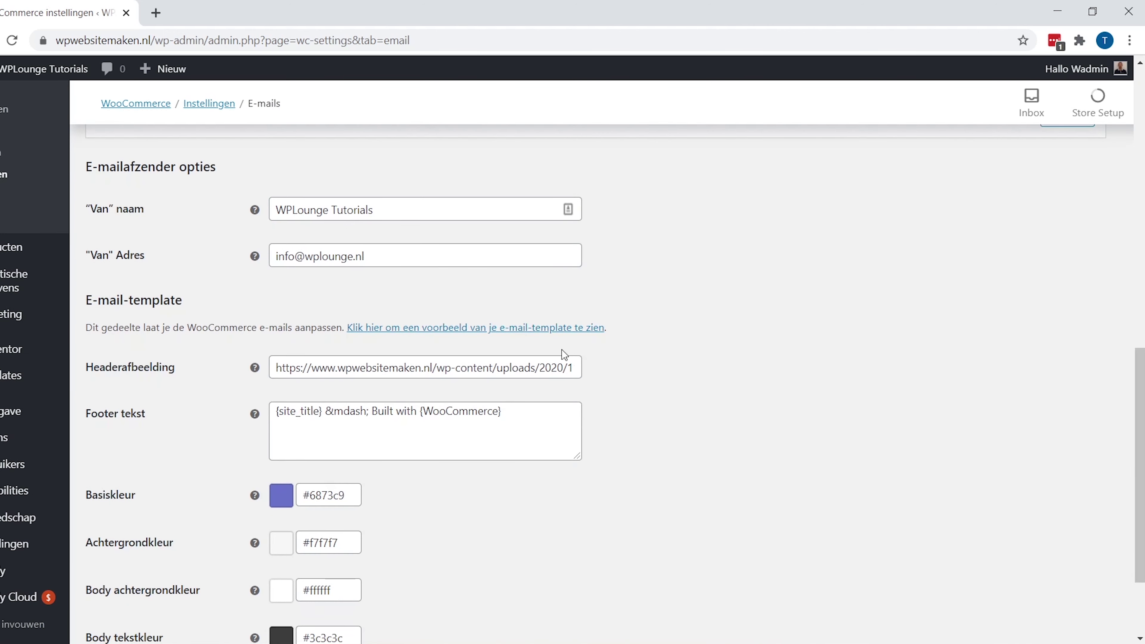
{"action": "left_click", "coordinate": [463, 328]}
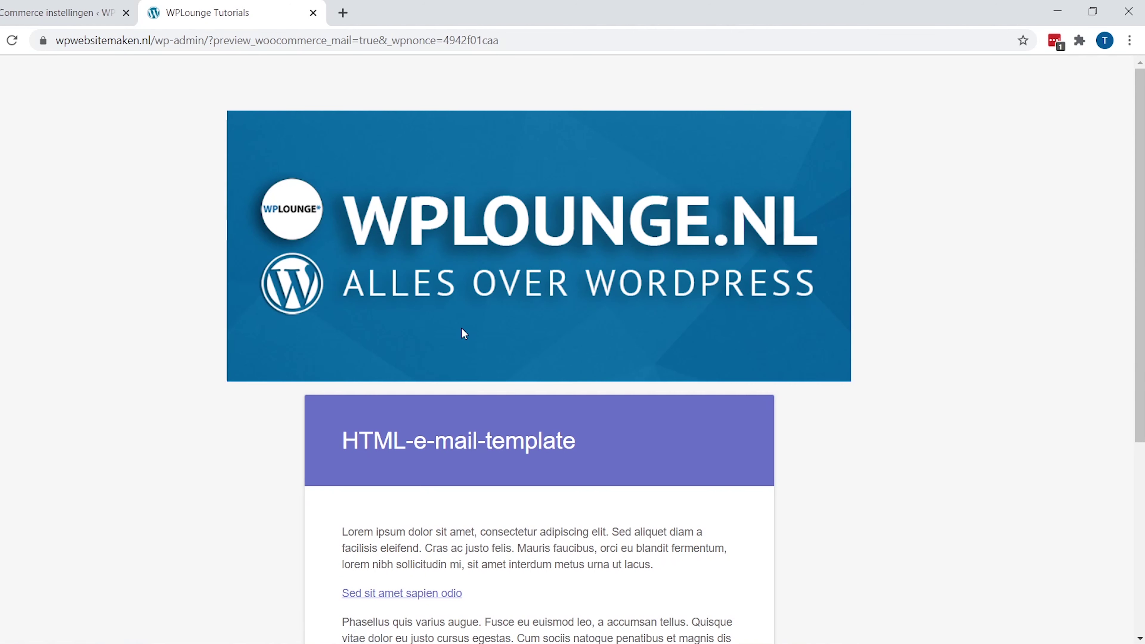
{"action": "left_click_drag", "start_coordinate": [1140, 188], "coordinate": [1142, 379]}
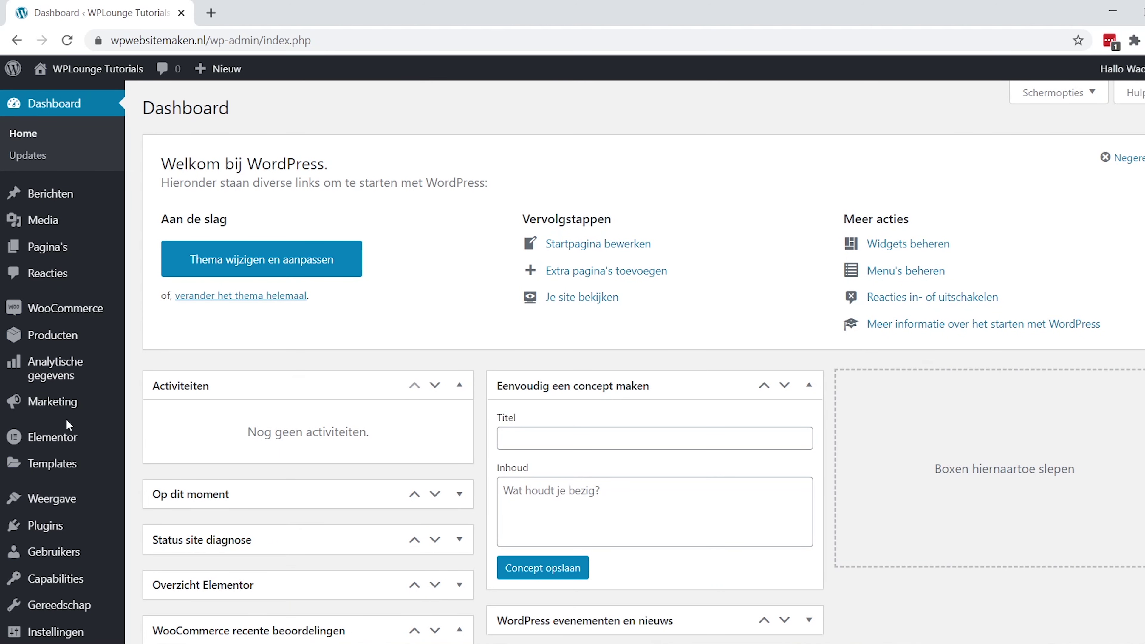
- Start a new WooCommerce discount coupon and give it the coupon code 15PROCENTKORTING
{"action": "mouse_move", "coordinate": [49, 408]}
{"action": "left_click", "coordinate": [201, 433]}
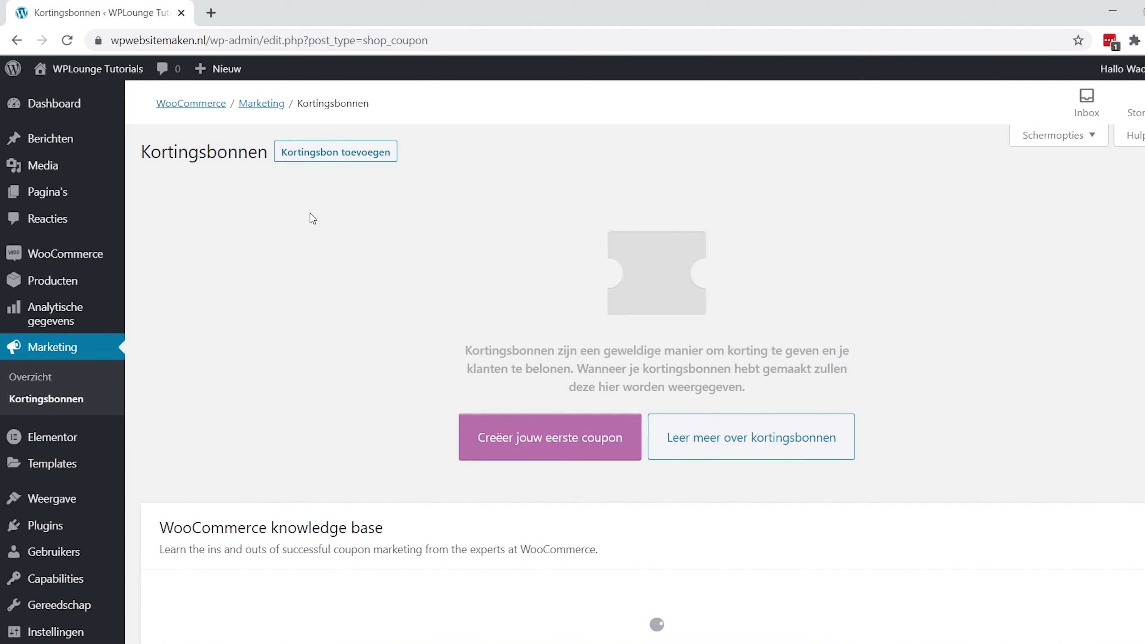
{"action": "left_click", "coordinate": [341, 167]}
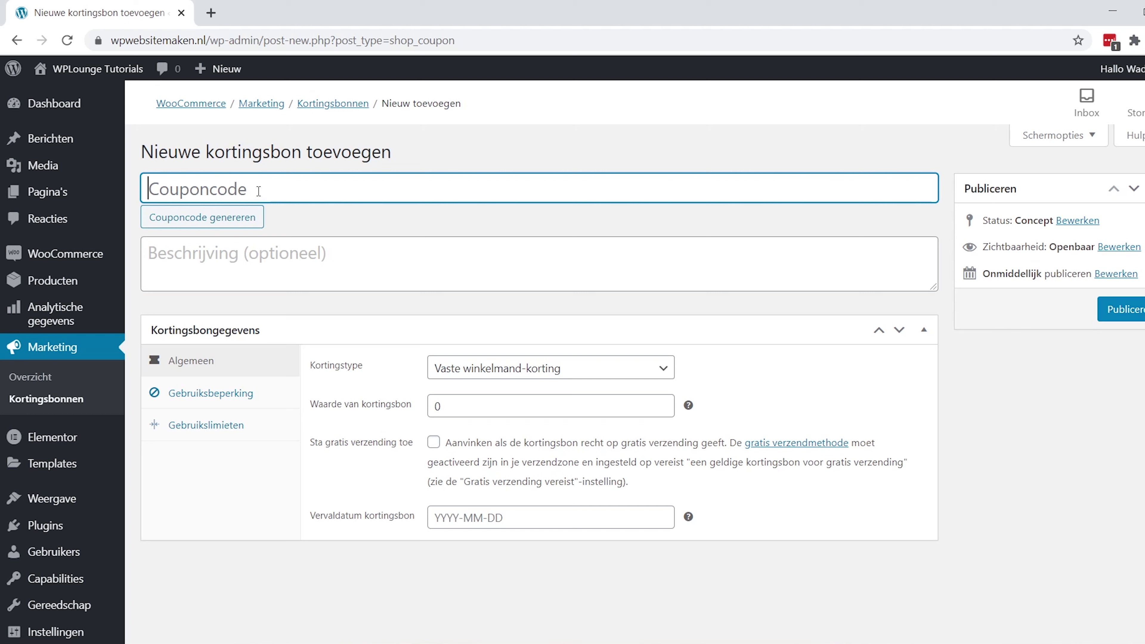
{"action": "type", "text": "15P"}
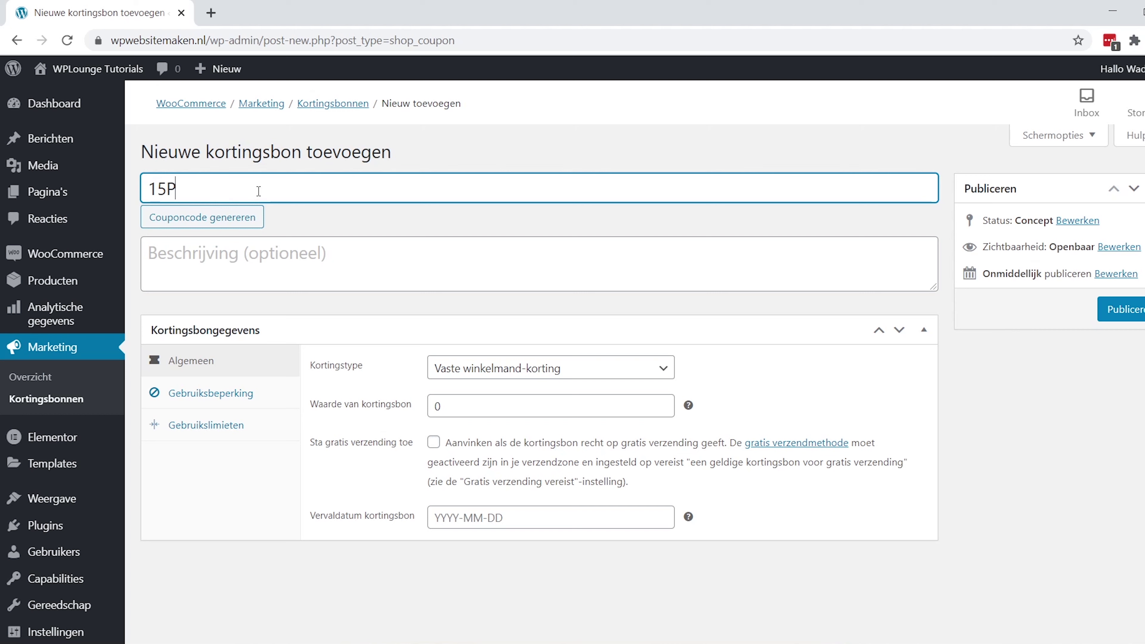
{"action": "type", "text": "ROCENTK"}
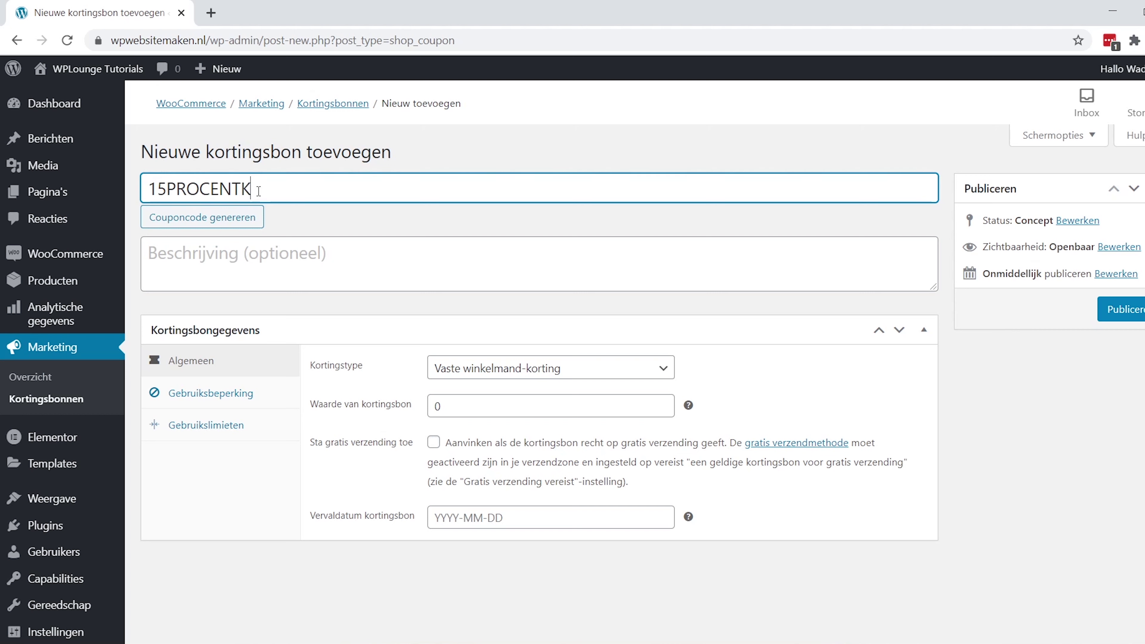
{"action": "type", "text": "ORTING"}
- Set the coupon's Kortingstype to Procentuele korting with a value of 15
{"action": "left_click", "coordinate": [663, 368]}
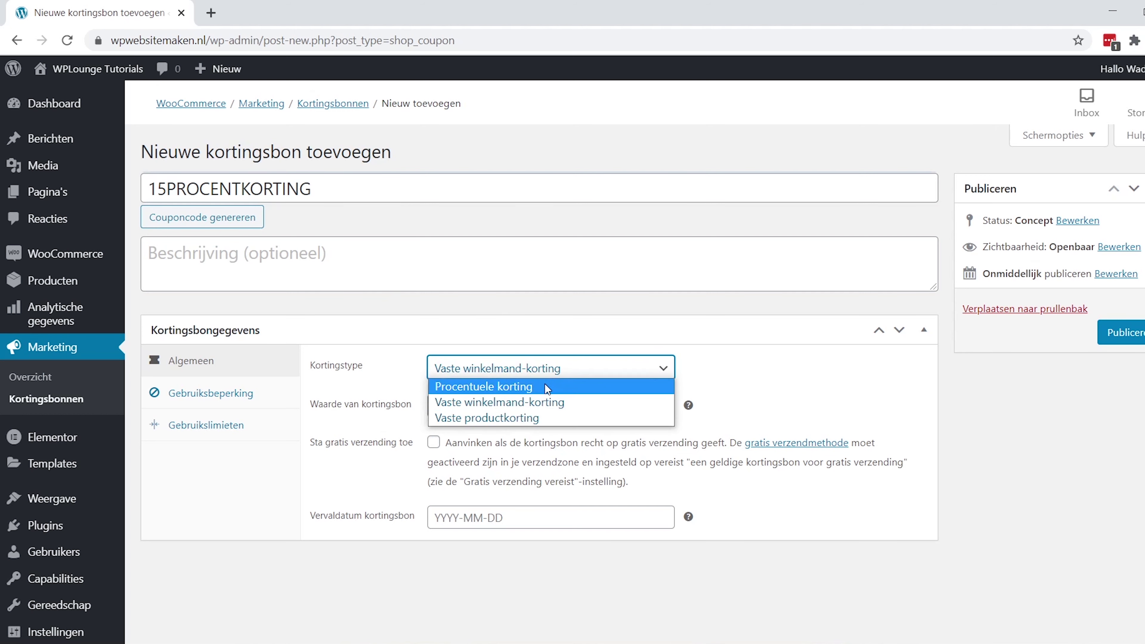
{"action": "left_click", "coordinate": [546, 388]}
{"action": "left_click", "coordinate": [461, 406]}
{"action": "type", "text": "15"}
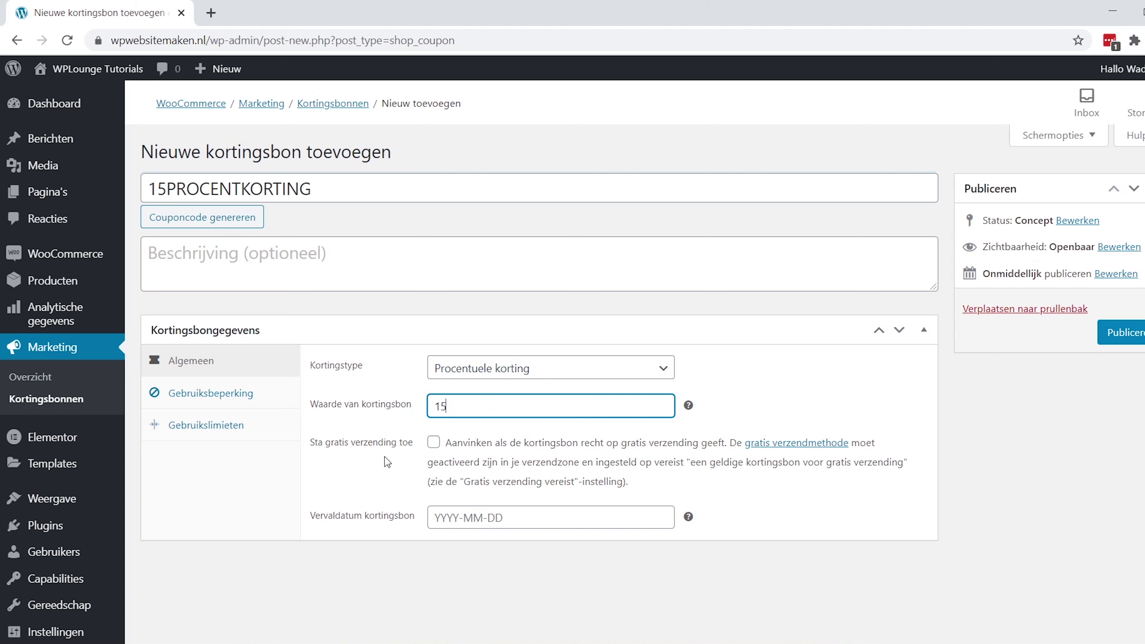
- Allow free shipping with the coupon and set its expiry date to 2020-12-20
{"action": "left_click", "coordinate": [433, 443]}
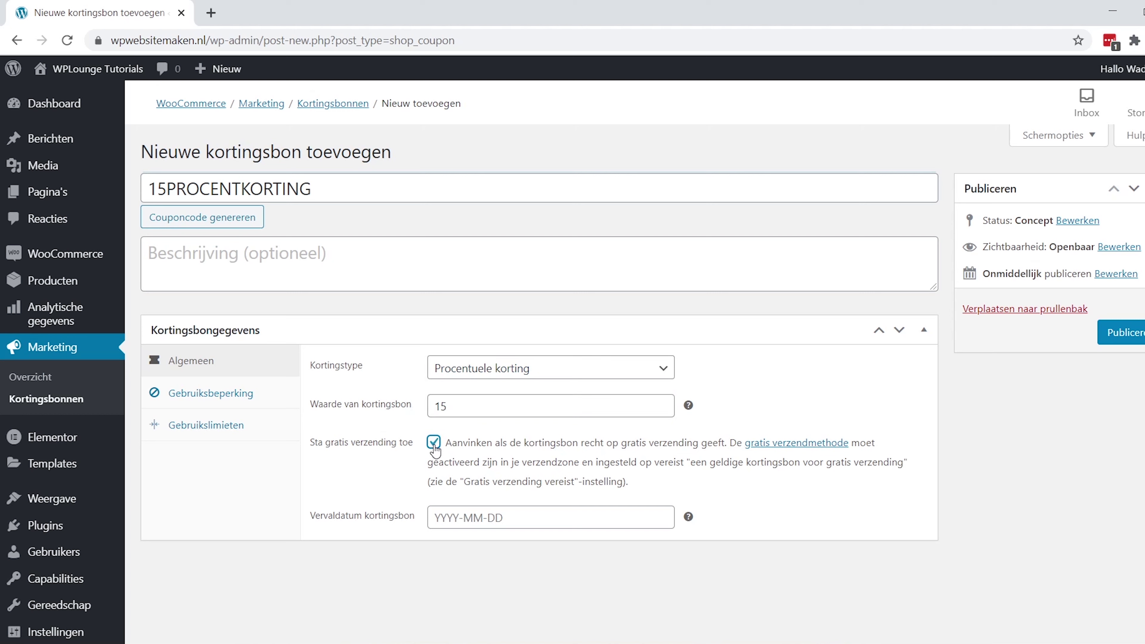
{"action": "left_click", "coordinate": [519, 520]}
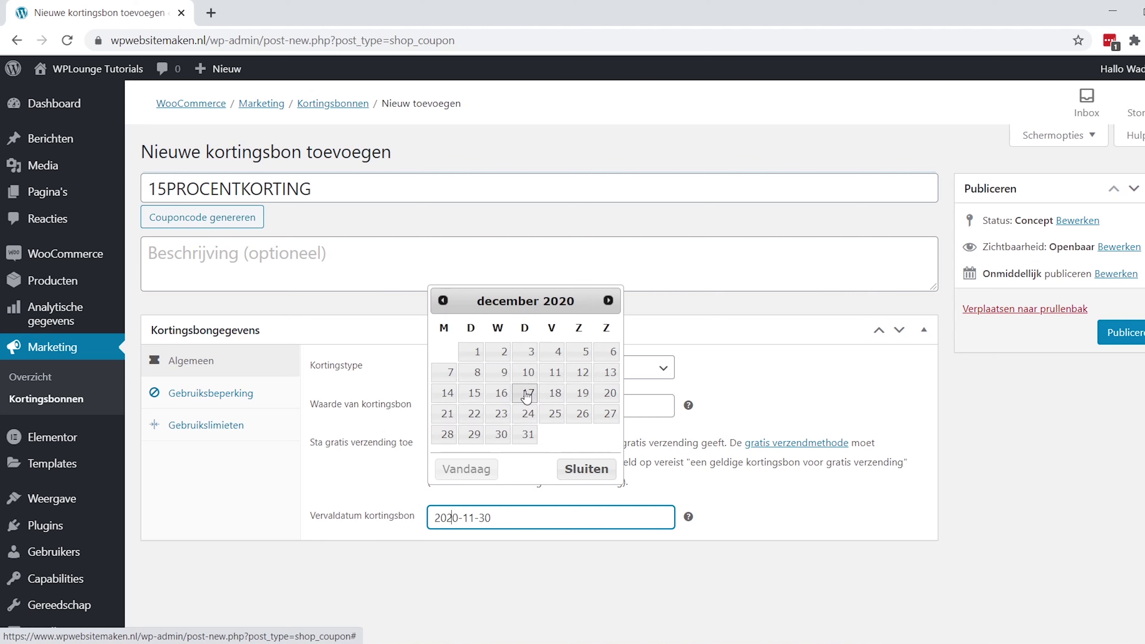
{"action": "left_click", "coordinate": [609, 392]}
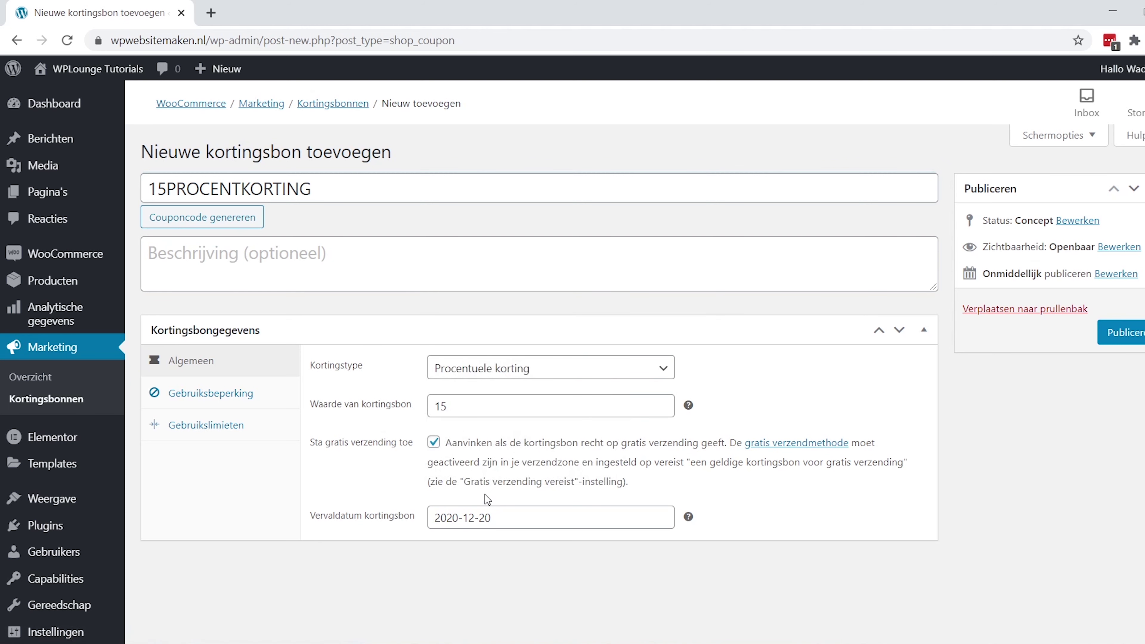
- In the coupon's usage restrictions (Gebruiksbeperking), set the Minimale besteding to 15
{"action": "left_click", "coordinate": [253, 404]}
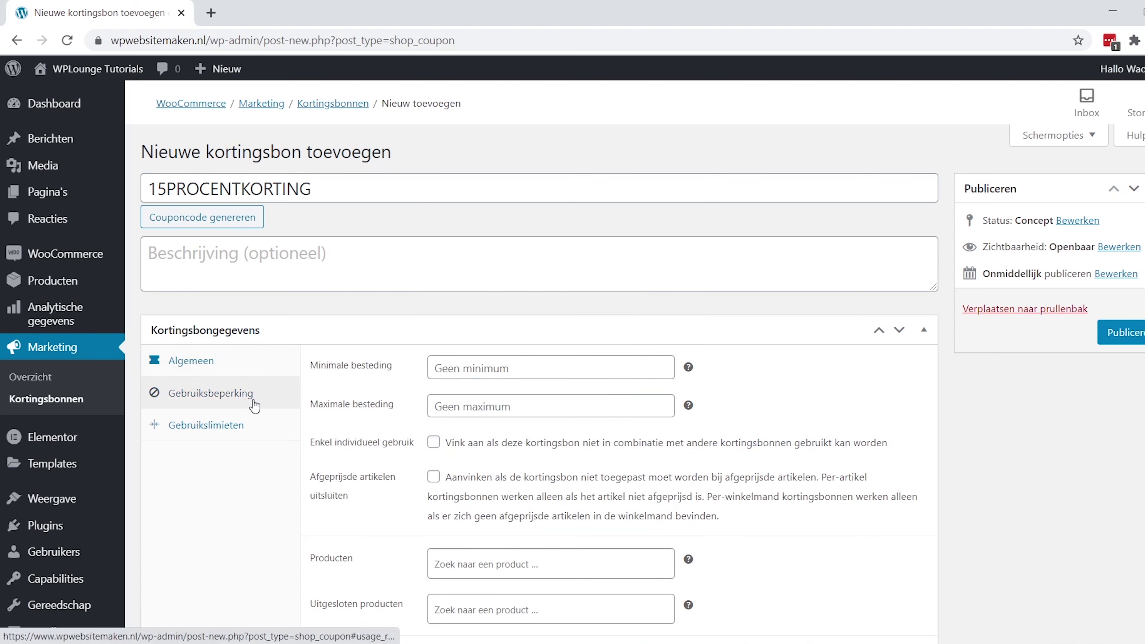
{"action": "left_click", "coordinate": [637, 374]}
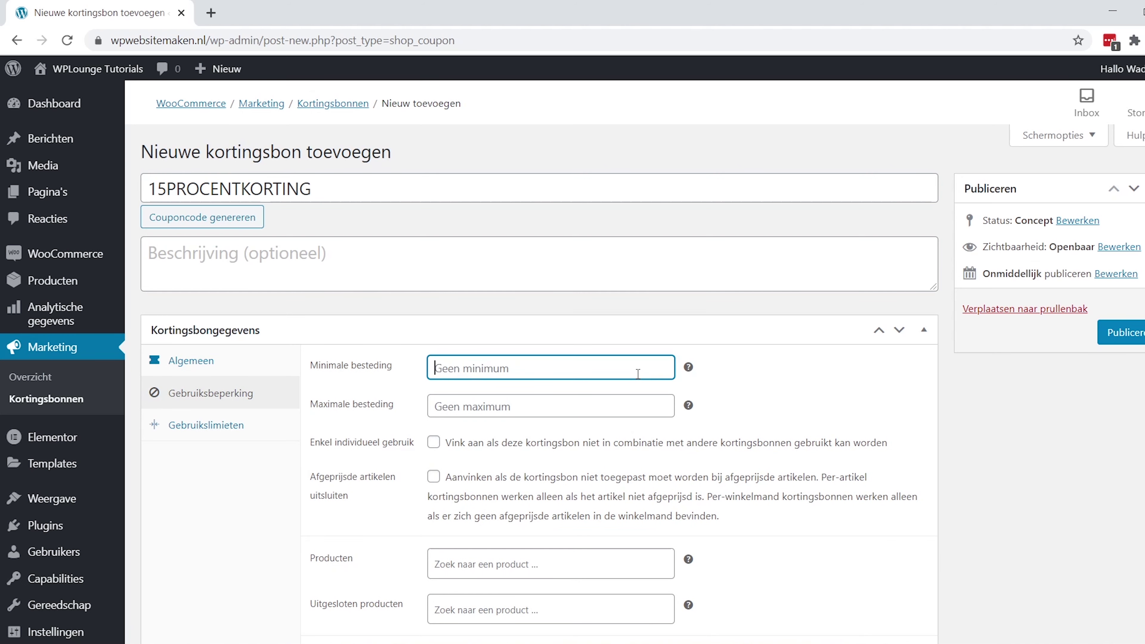
{"action": "type", "text": "15"}
{"action": "left_click", "coordinate": [820, 391]}
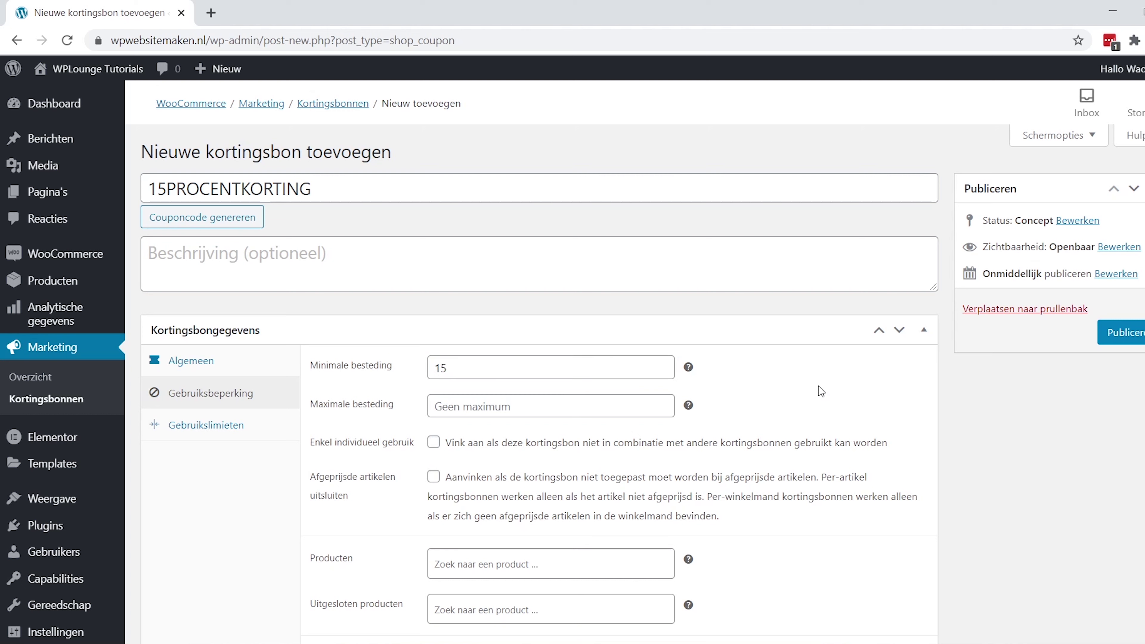